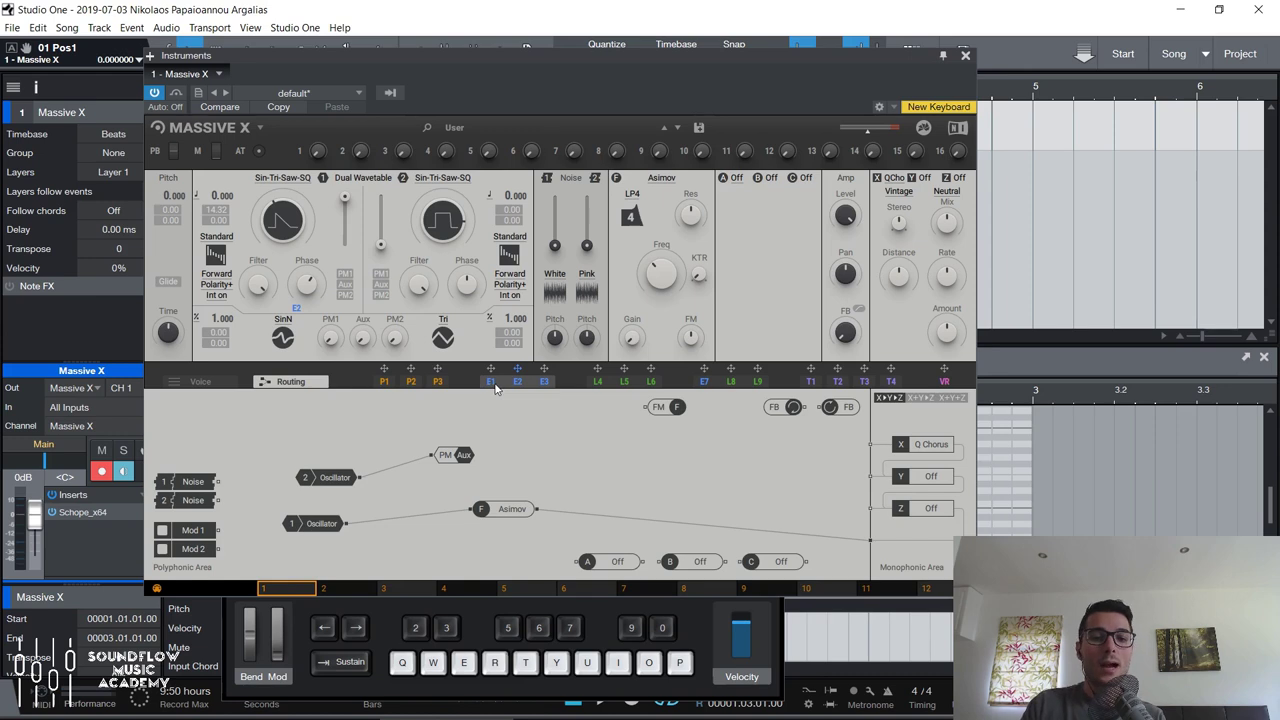
Open the envelope page and play a repeated phrase of notes to audition the amp envelope.
left_click(492, 384)
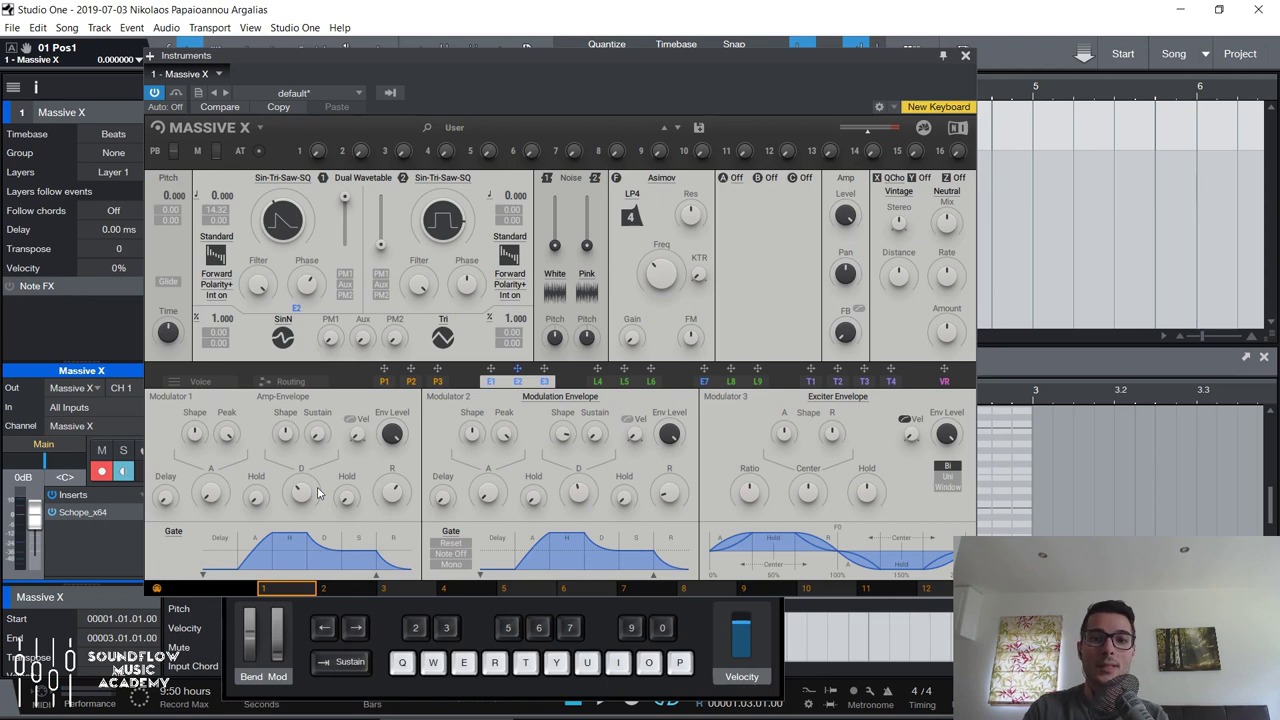
key("e")
key("r")
key("q")
key("e")
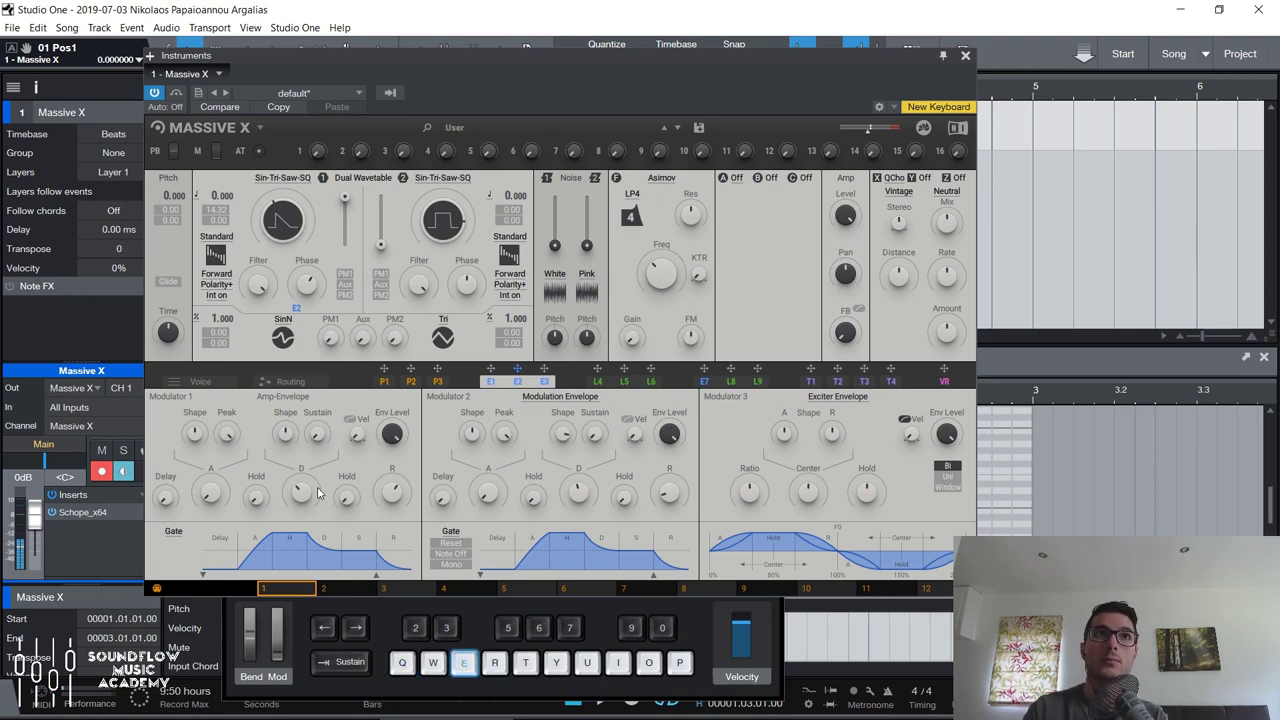
key("t")
key("q")
key("e")
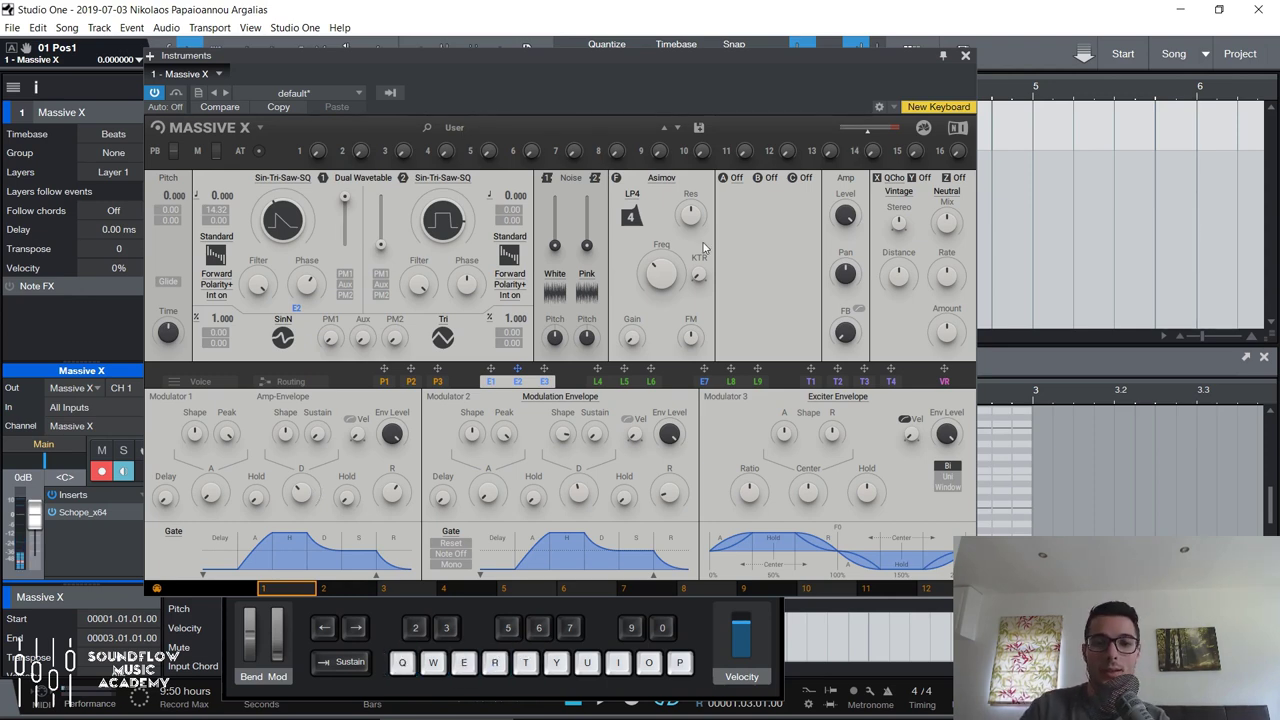
key("e")
key("t")
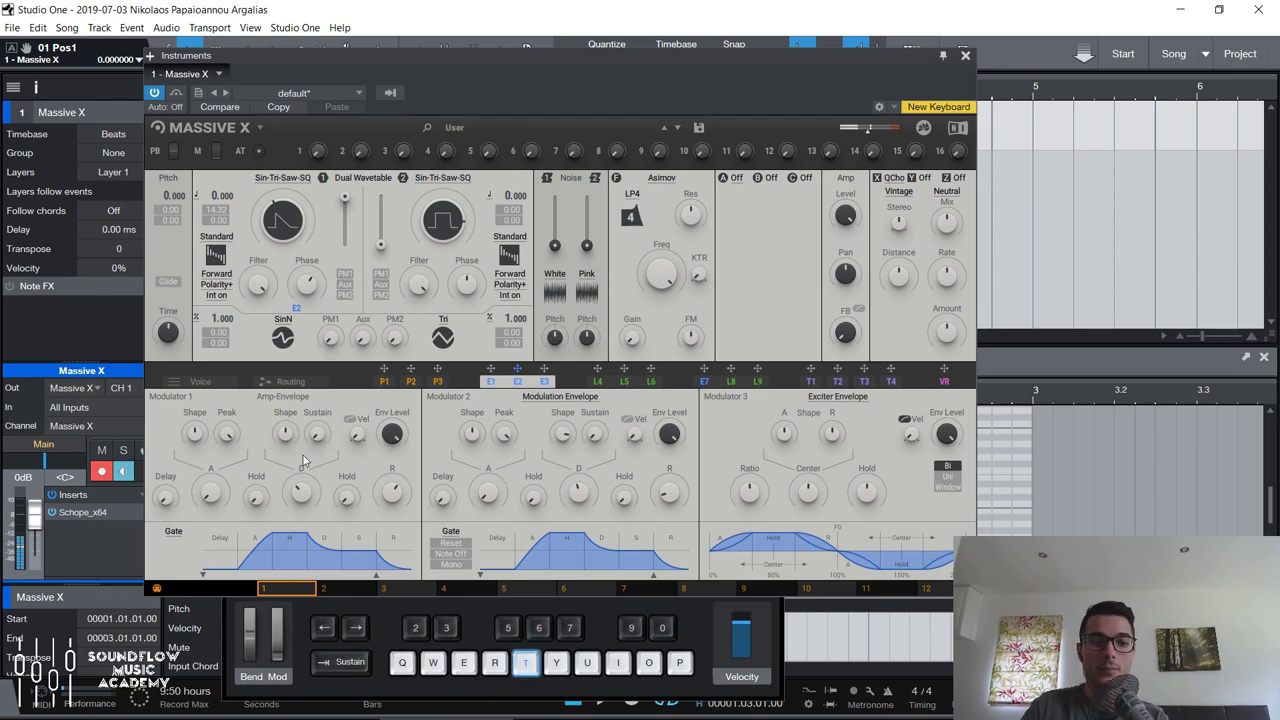
key("q")
key("e")
key("t")
key("q")
key("e")
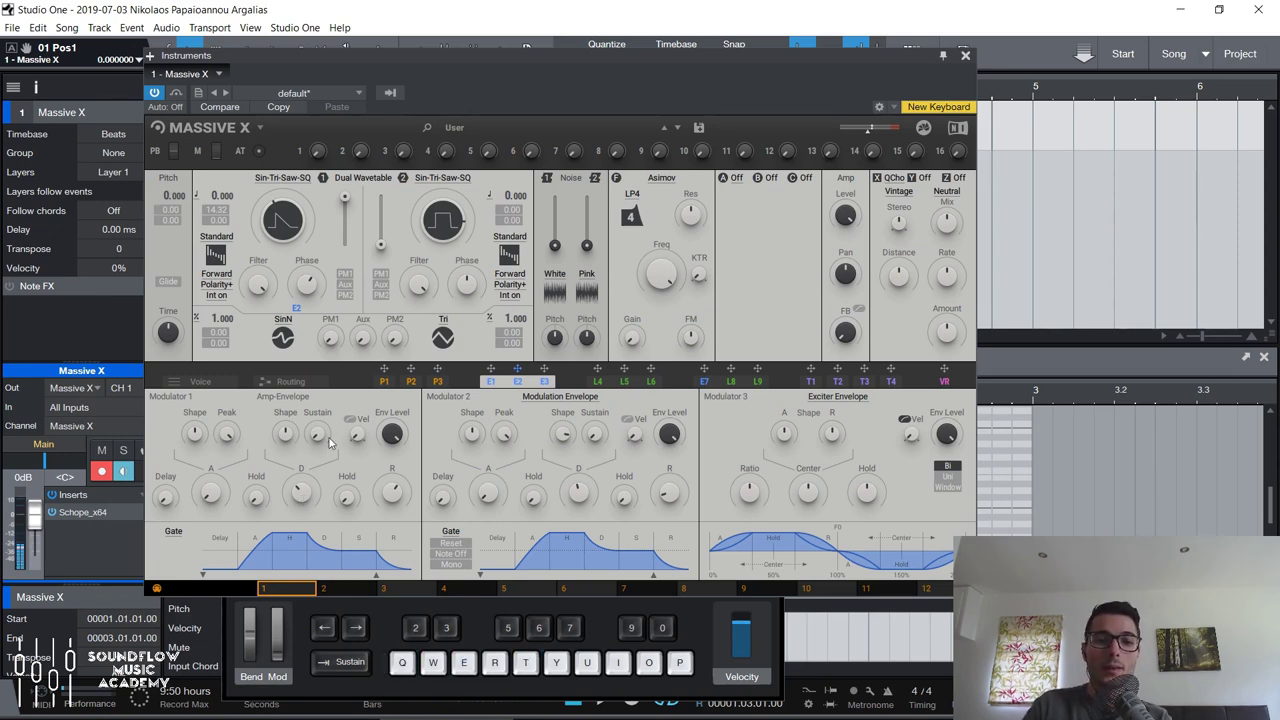
key("e")
key("t")
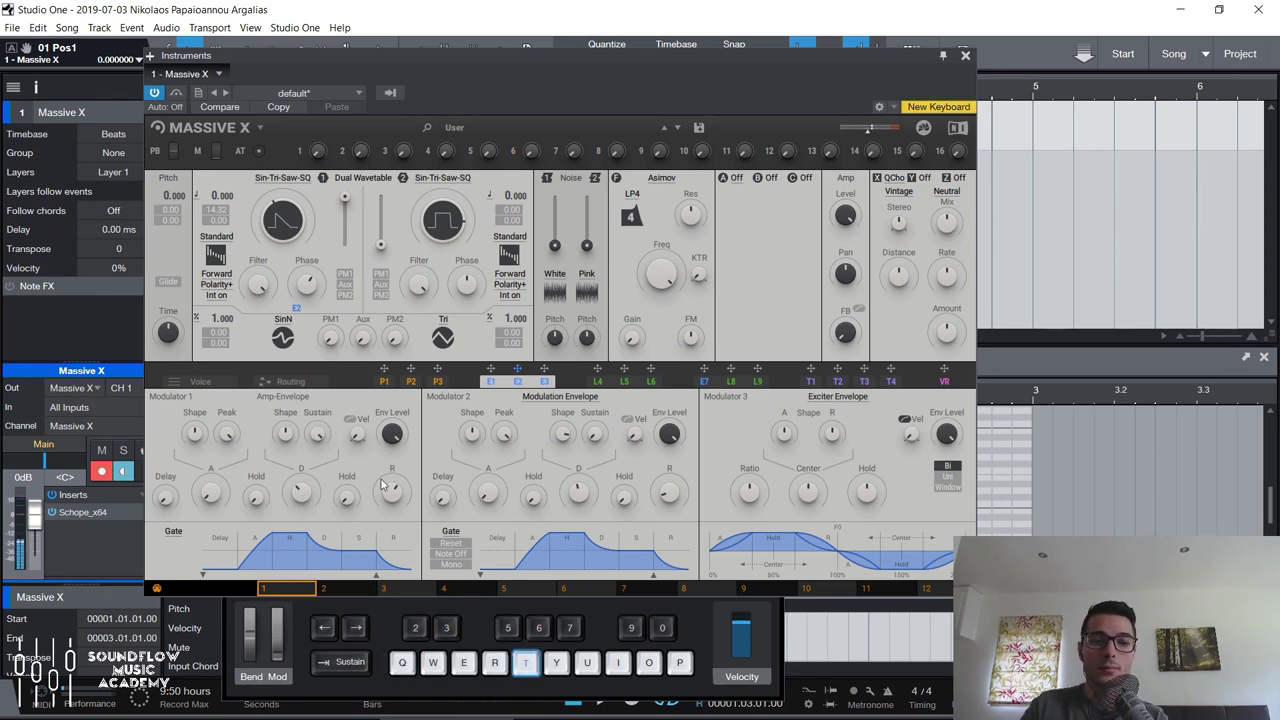
key("q")
key("e")
key("t")
key("q")
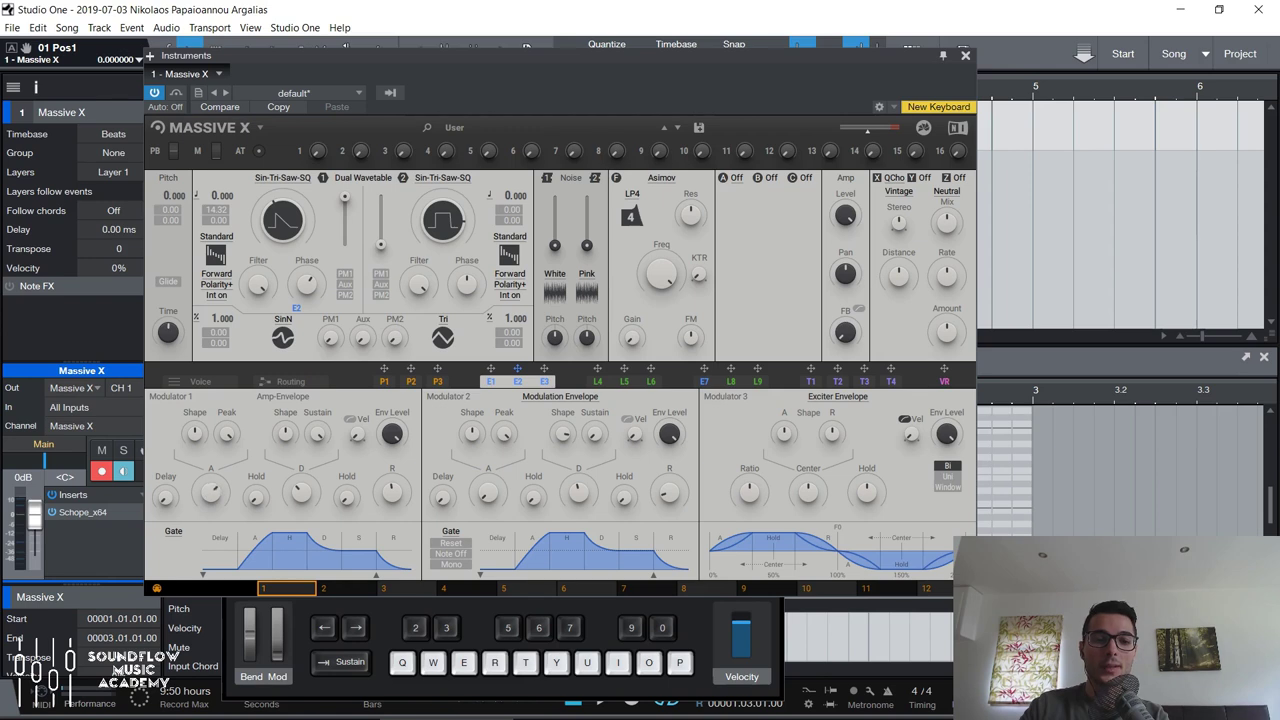
Play a test note at different attack times of the amp envelope to compare them.
key("e")
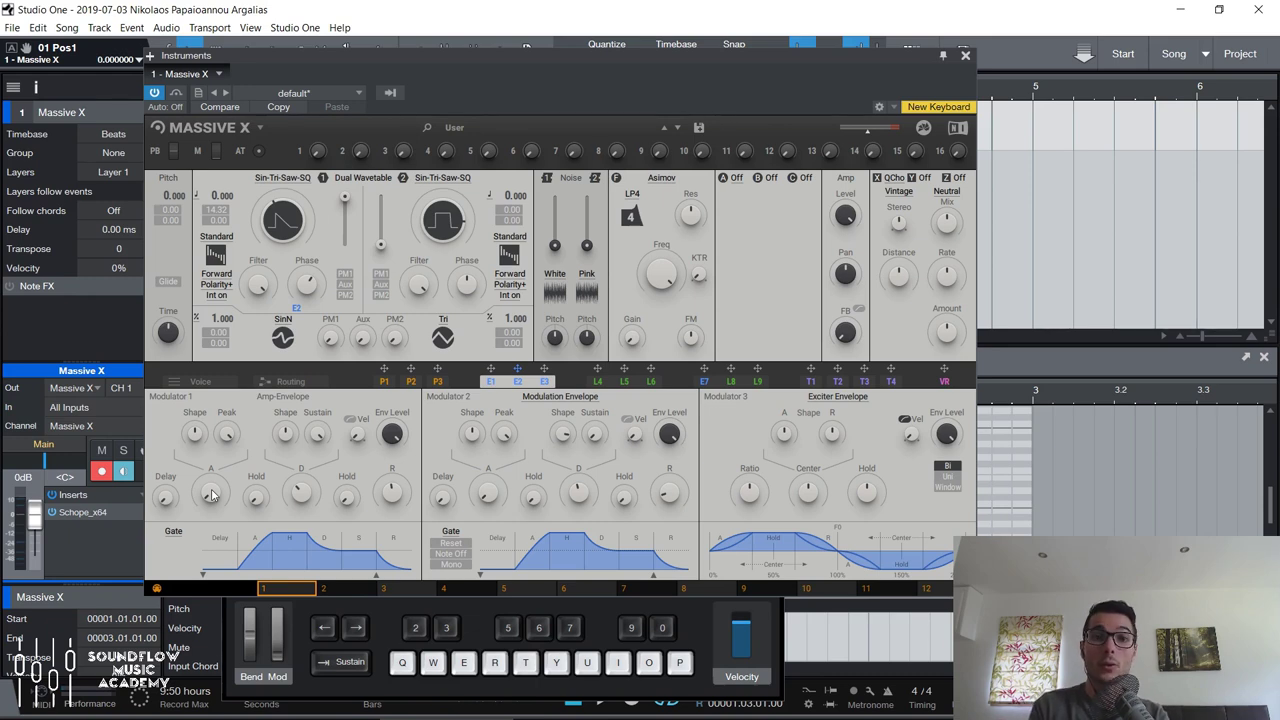
key("e")
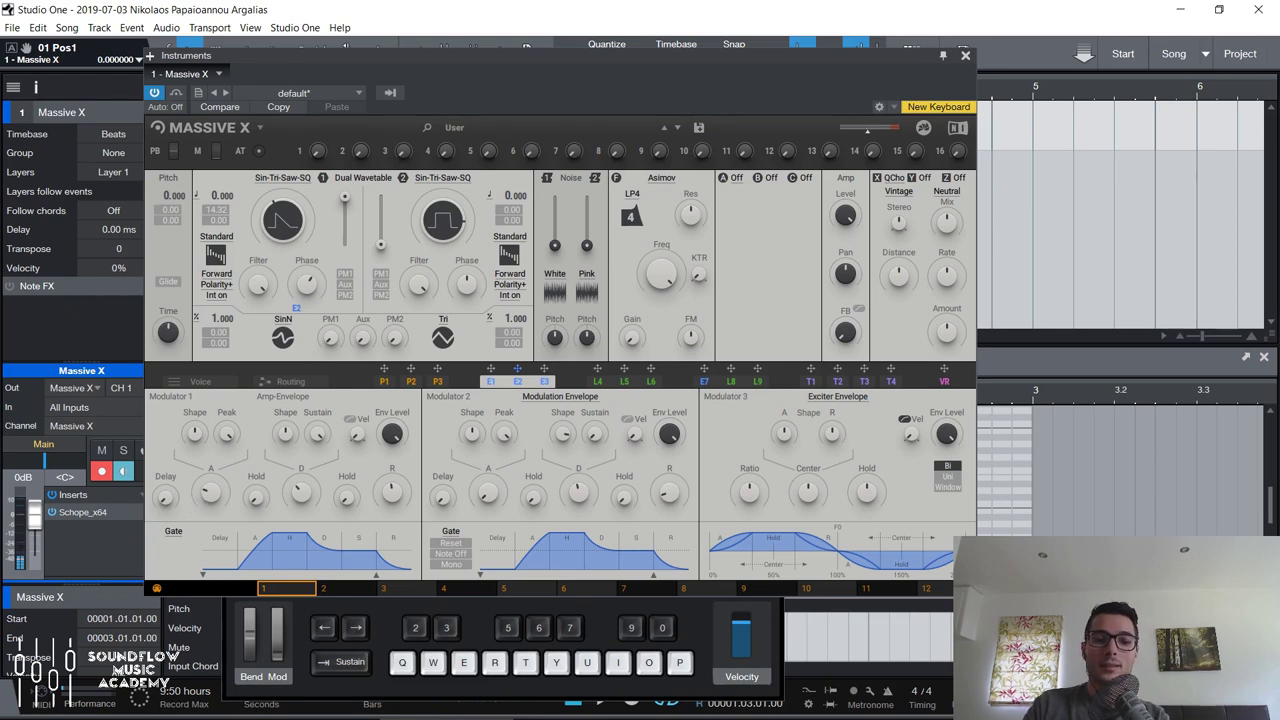
key("e")
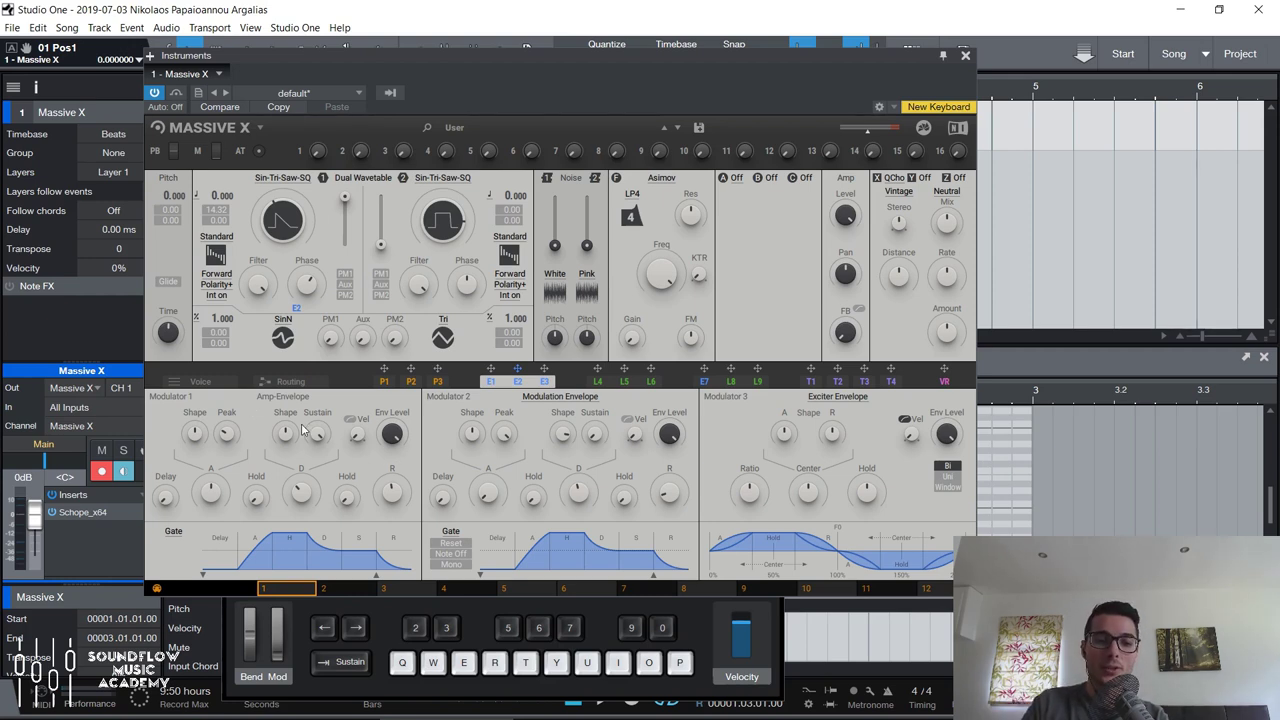
Play a test note at different peak levels of the amp envelope to compare them.
key("e")
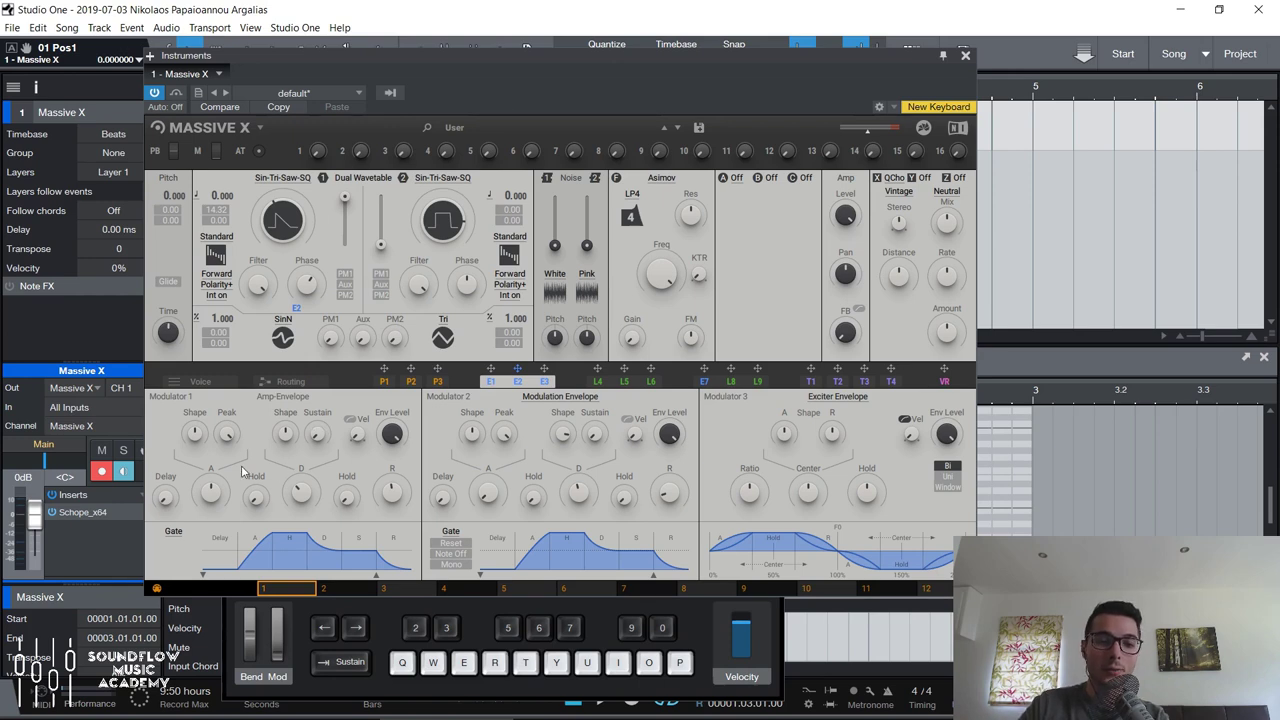
key("e")
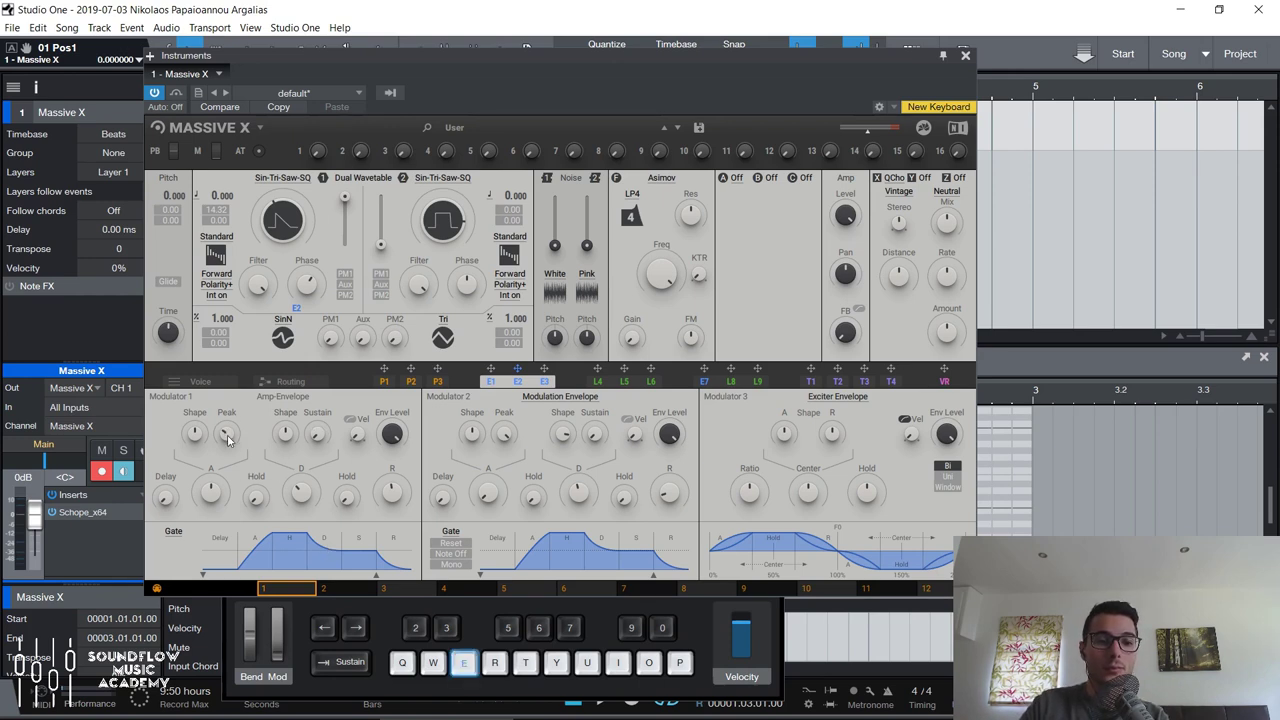
key("e")
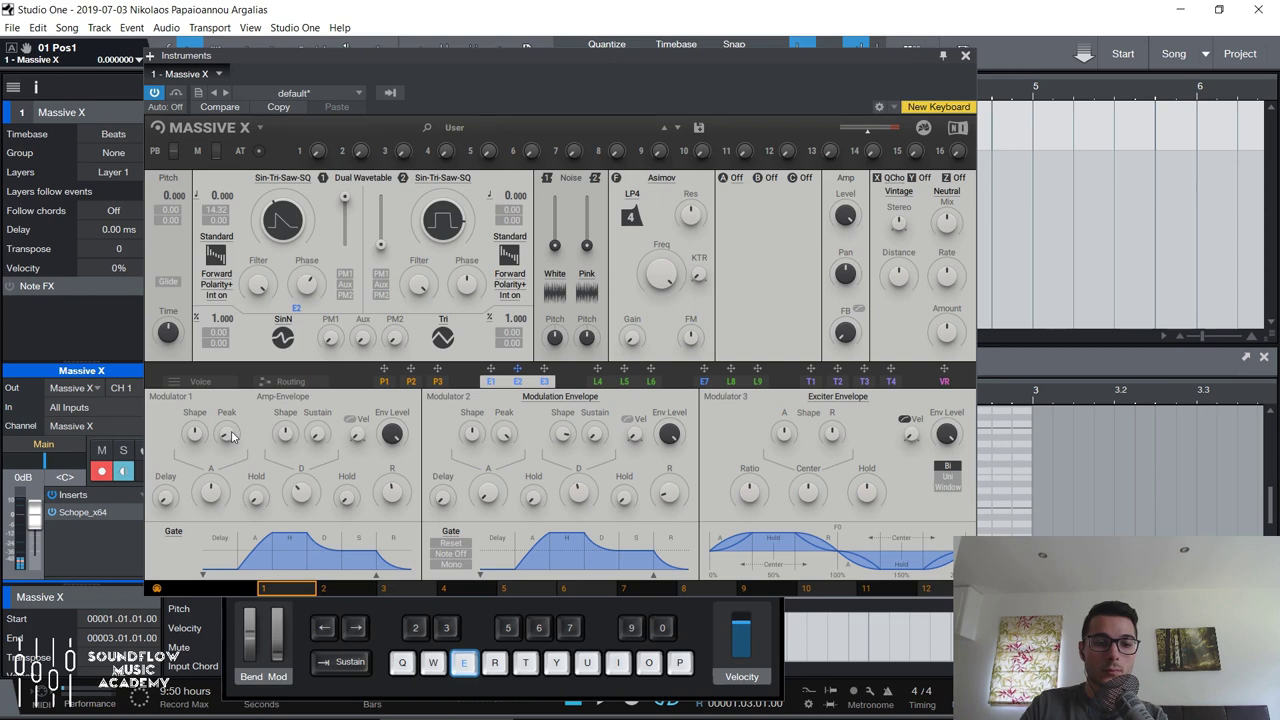
key("e")
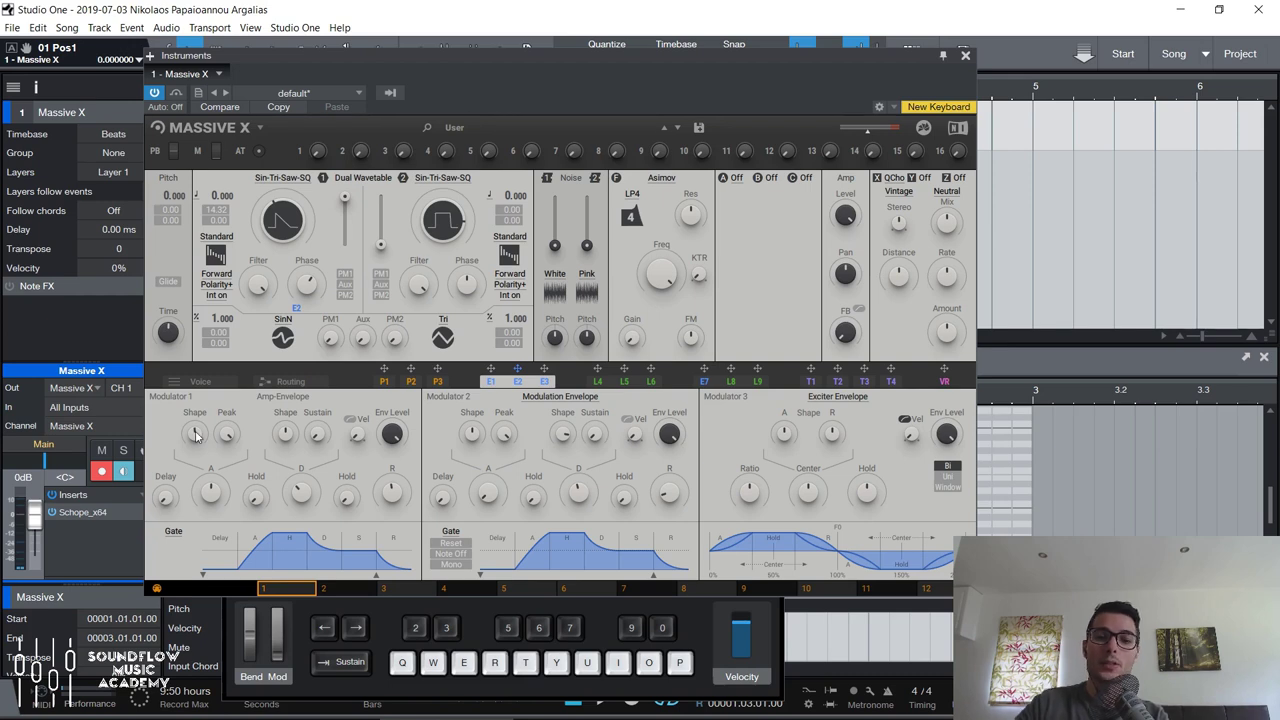
In performer P1, draw a ramp from minimum to maximum, bend it into an exponential curve, and return to the envelopes.
left_click(384, 381)
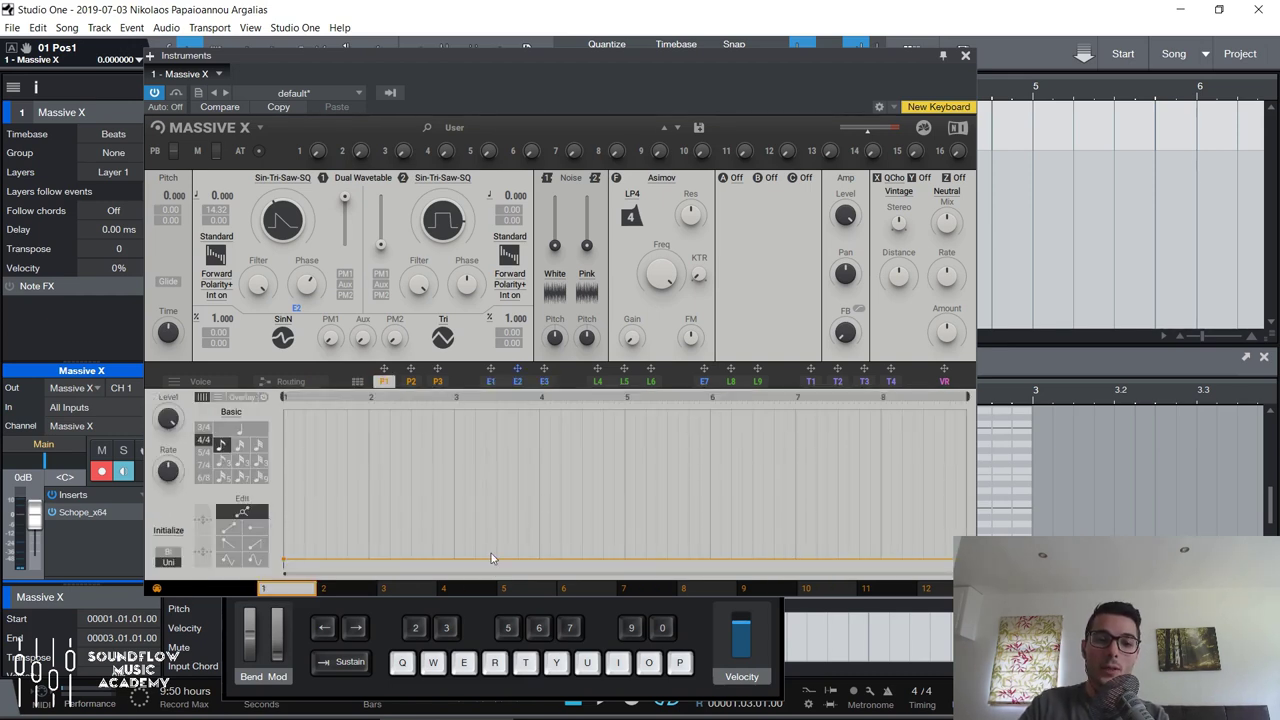
left_click_drag(912, 563, 964, 410)
left_click_drag(682, 490, 668, 540)
left_click(491, 381)
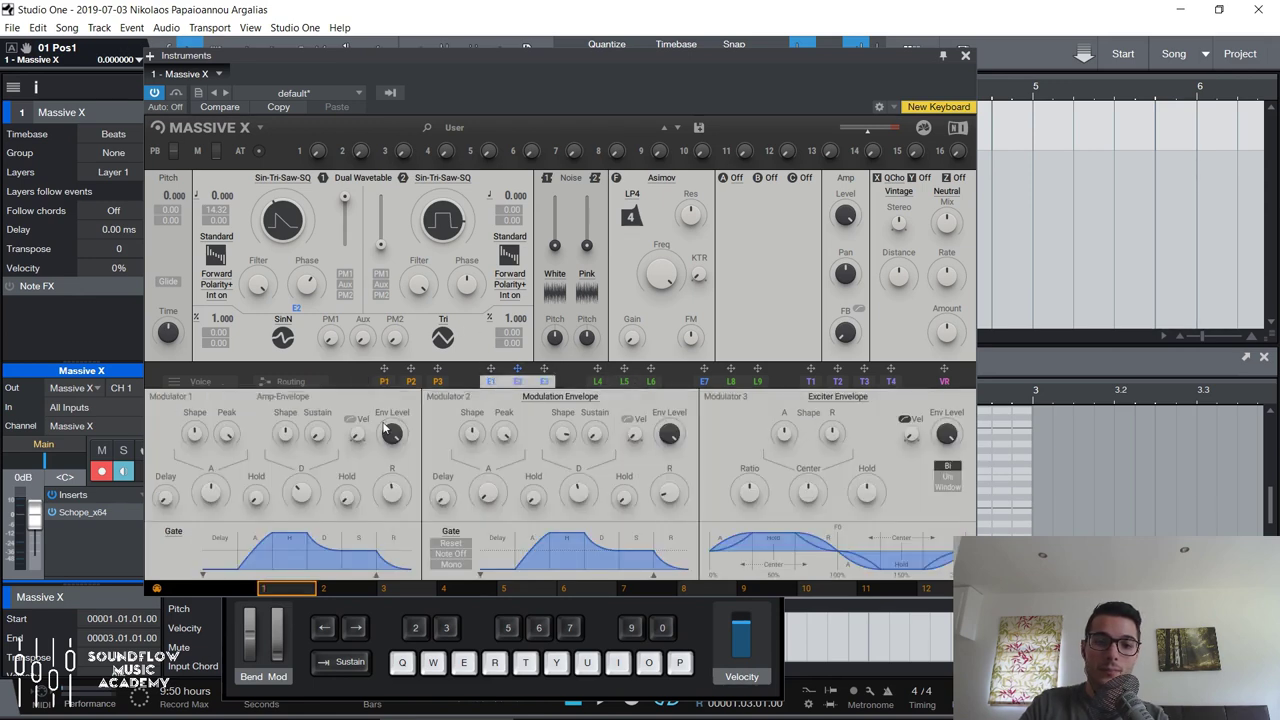
Play a repeated note while trying different attack shapes on the amp envelope.
key("e")
key("e")
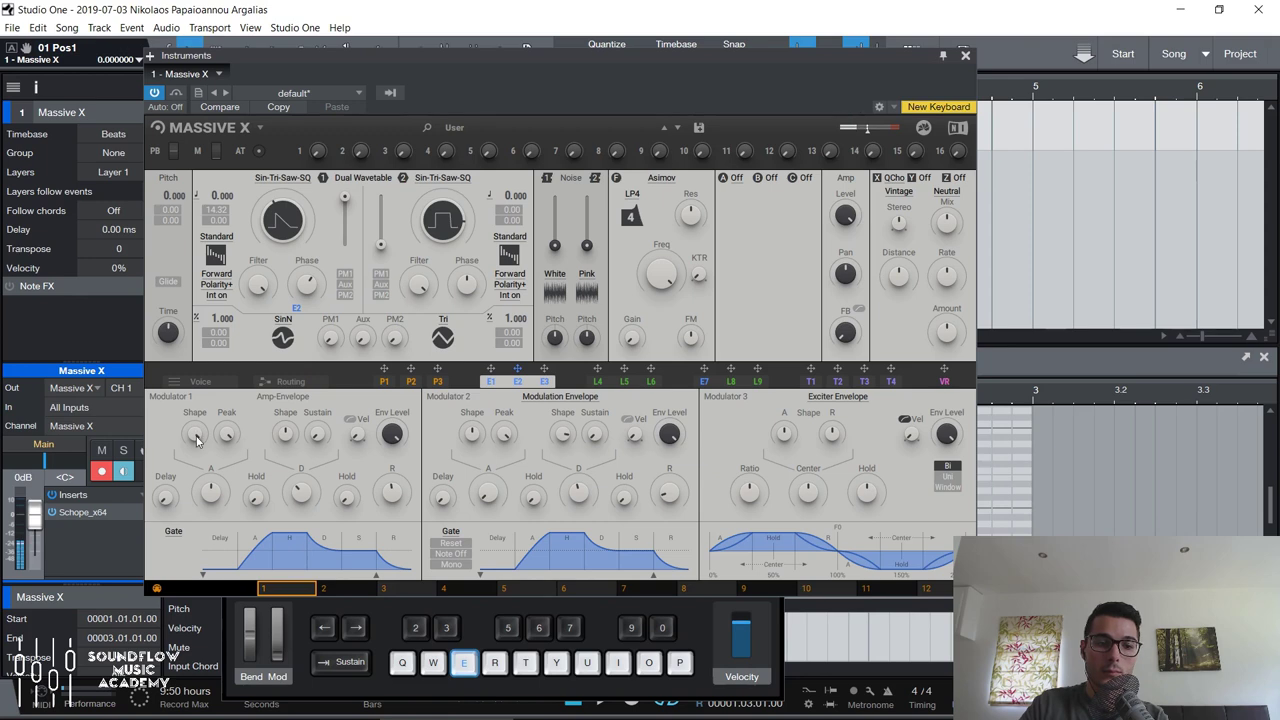
key("e")
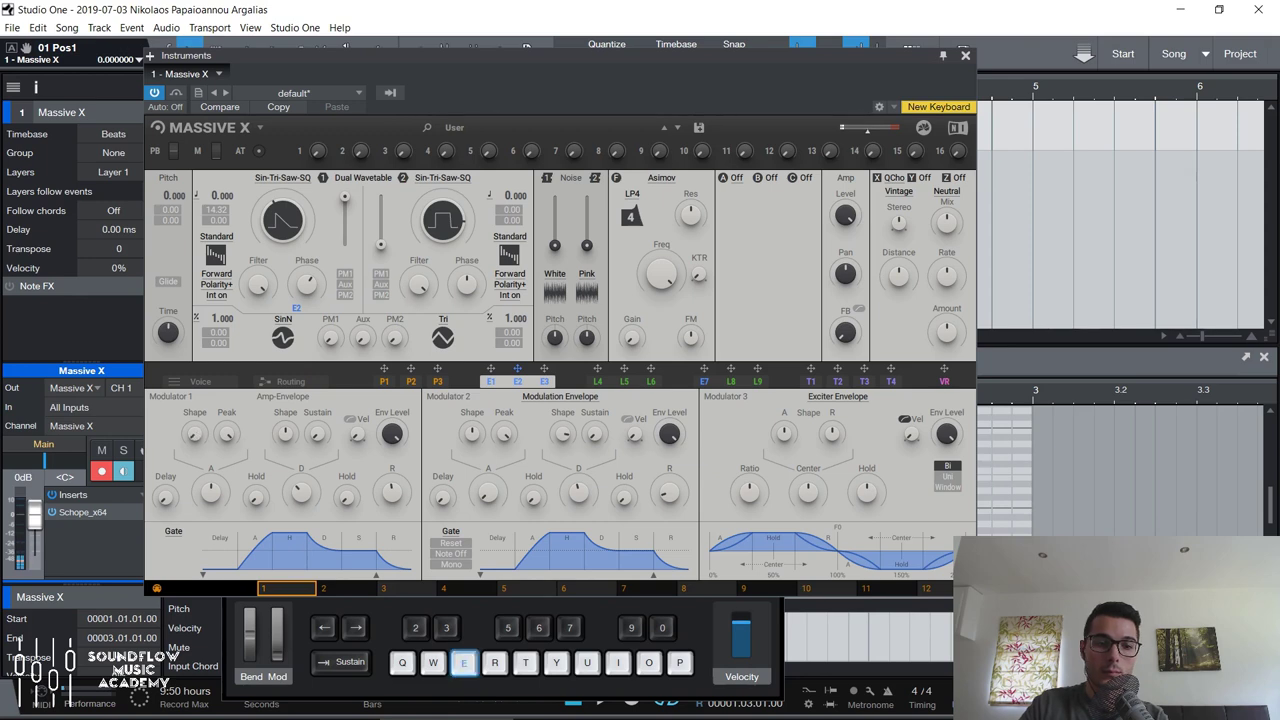
Bend the P1 performer curve upward into a logarithmic rise, return to the envelopes, and play a test note.
left_click(384, 381)
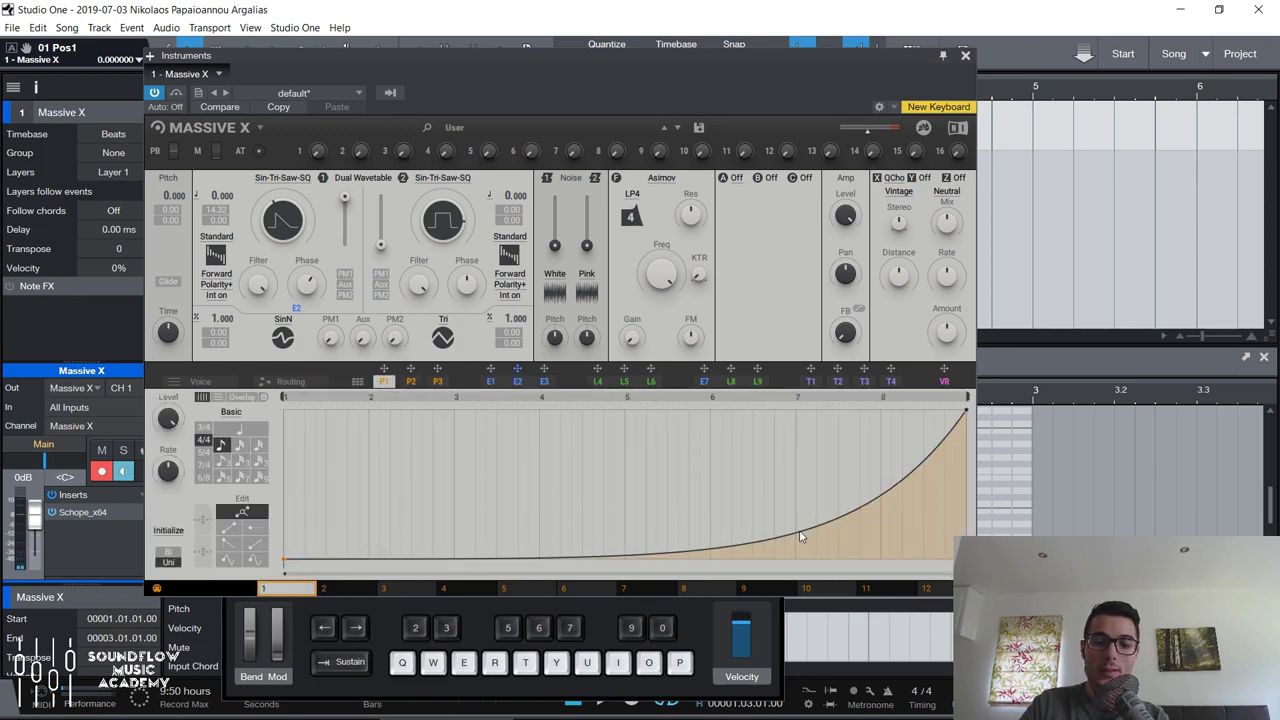
left_click_drag(800, 537, 572, 484)
left_click(490, 381)
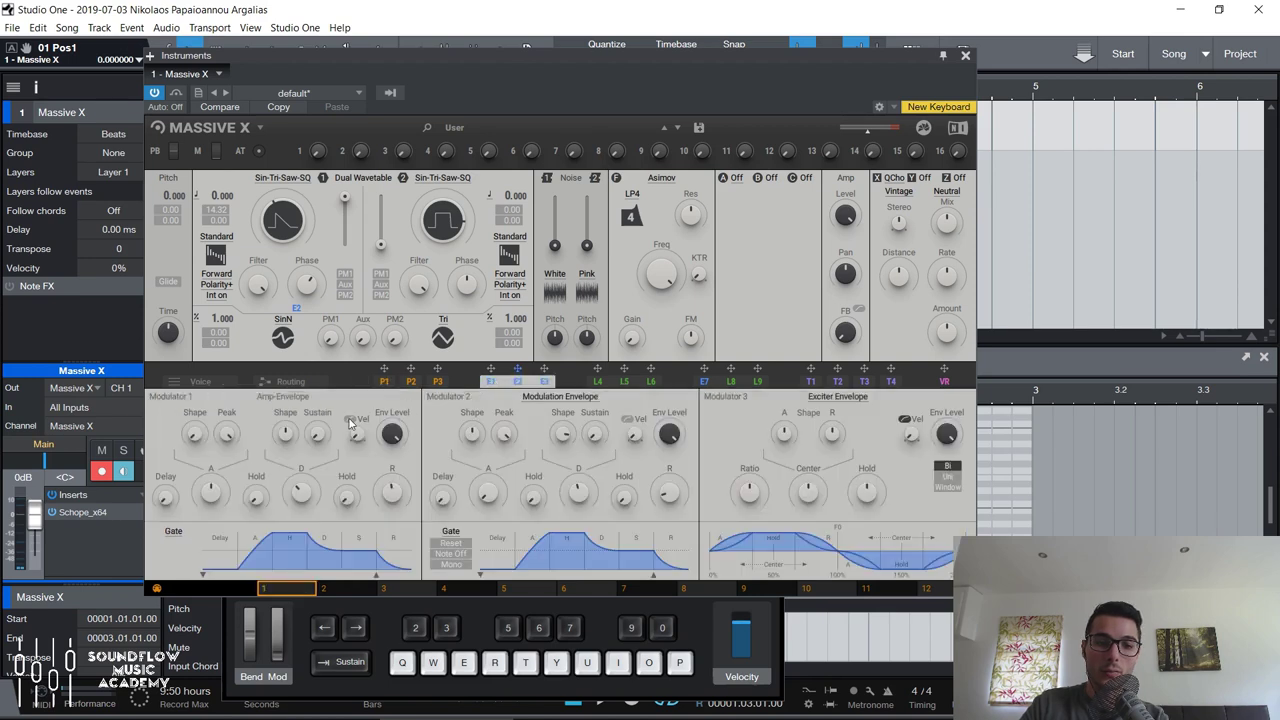
key("e")
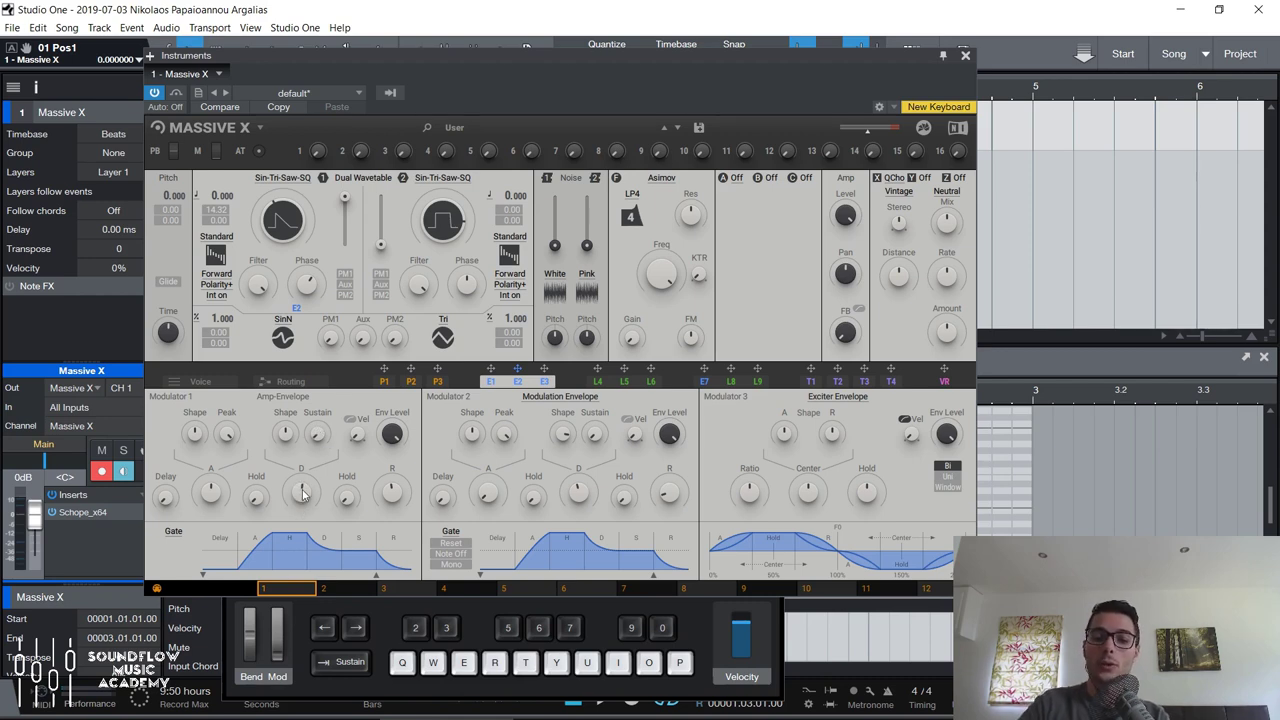
Audition the amp envelope's decay, sustain and hold stages with a test note at different settings.
key("e")
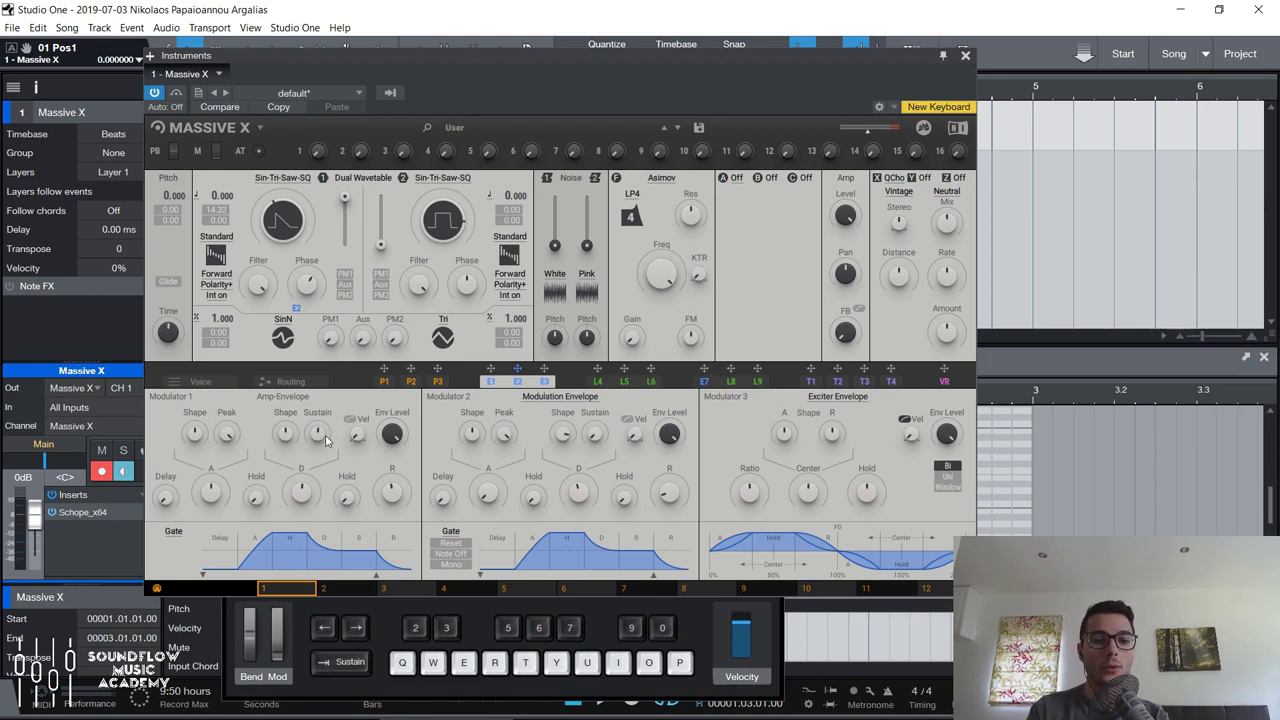
key("e")
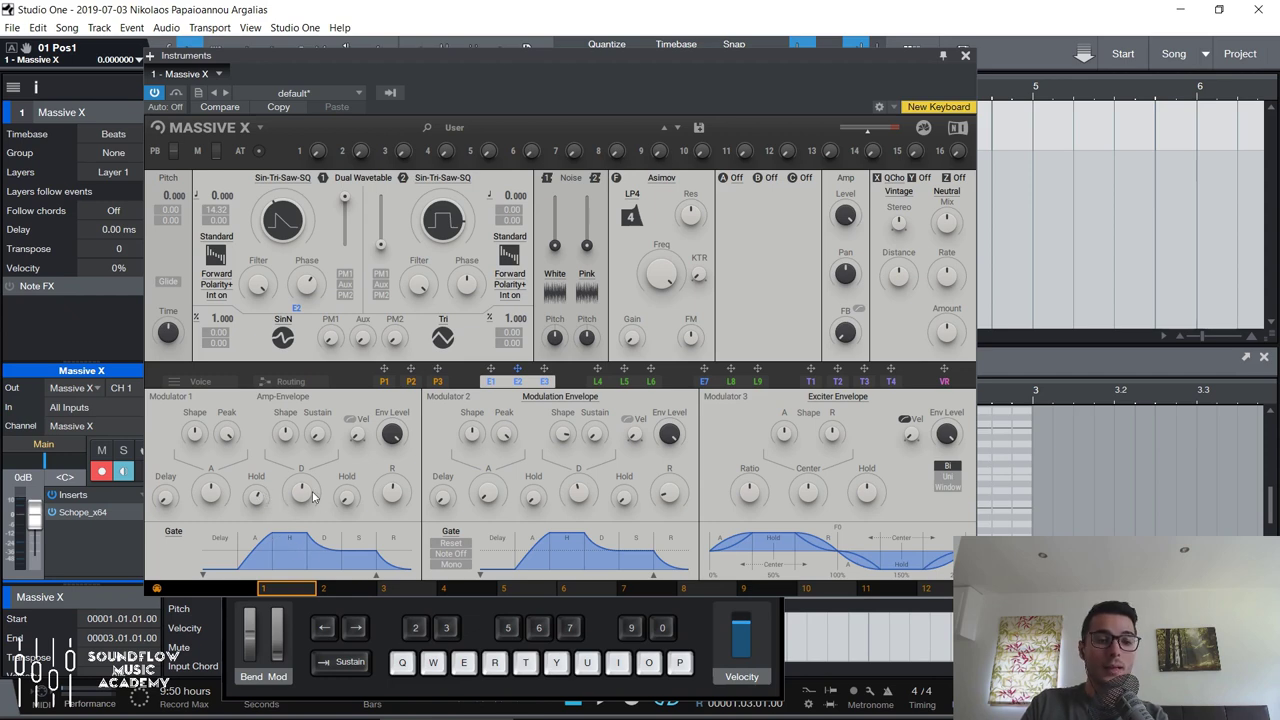
left_click_drag(304, 536, 323, 545)
key("e")
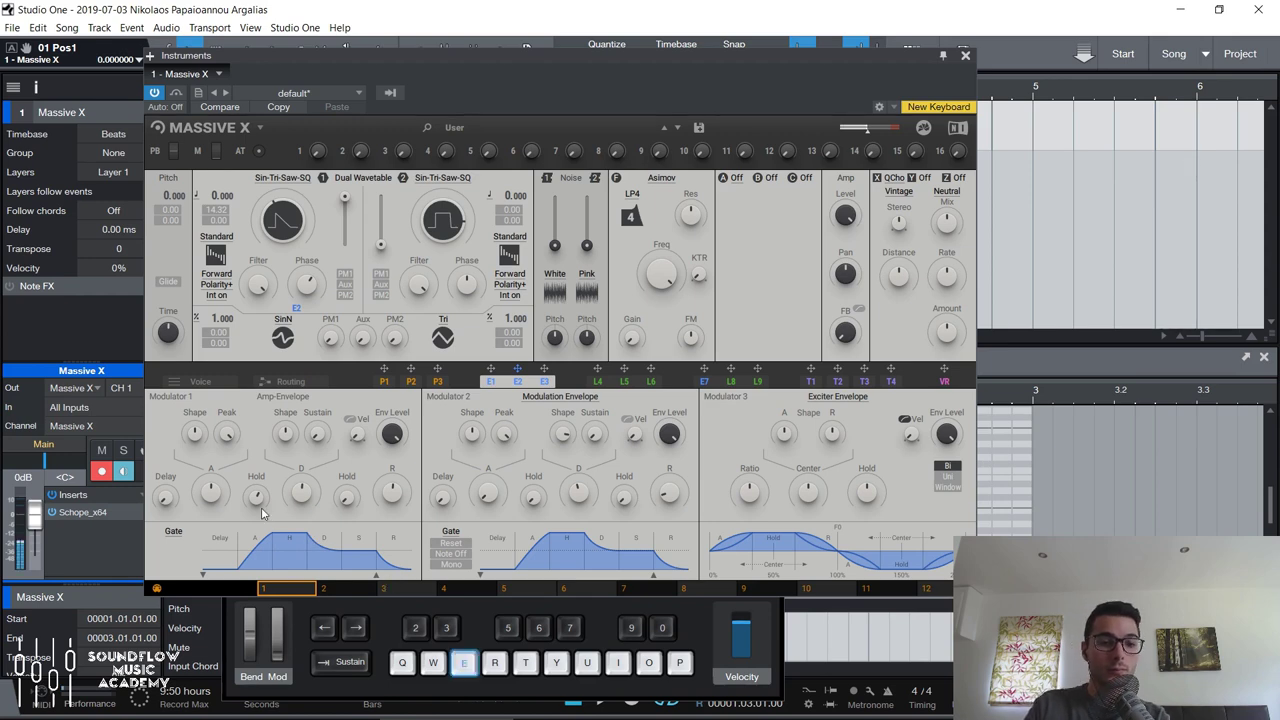
left_click_drag(261, 507, 346, 504)
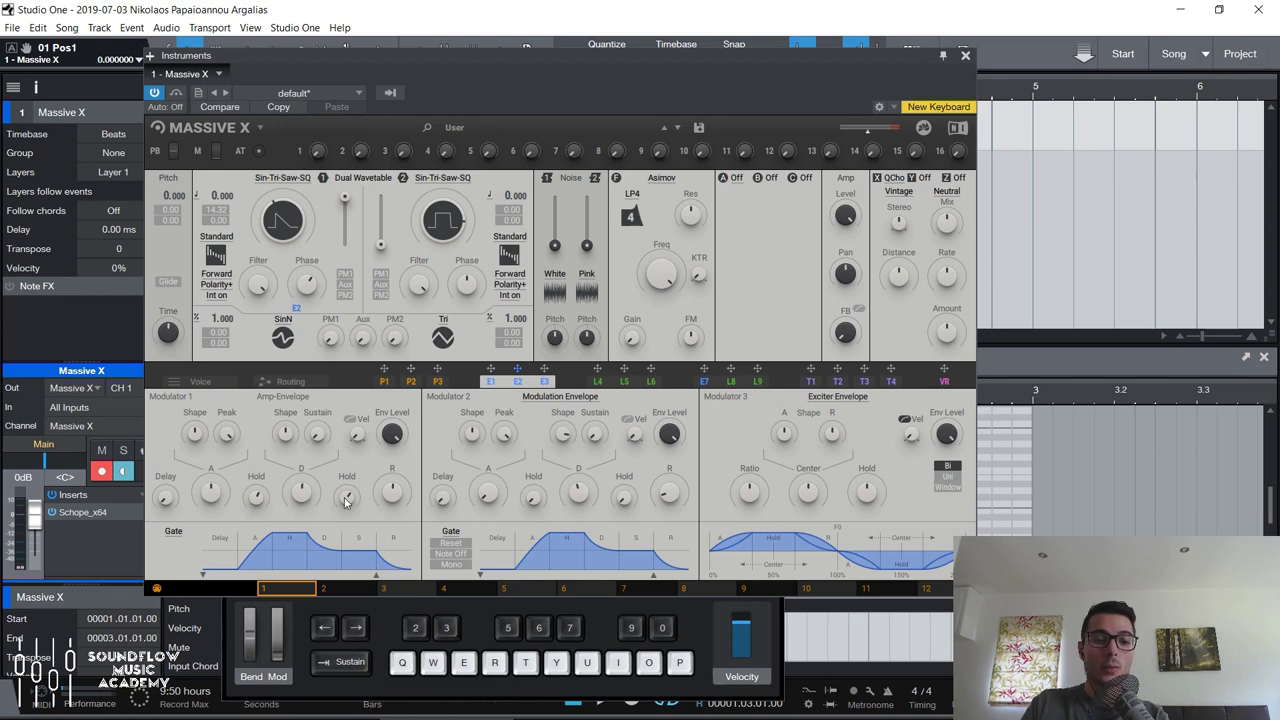
key("e")
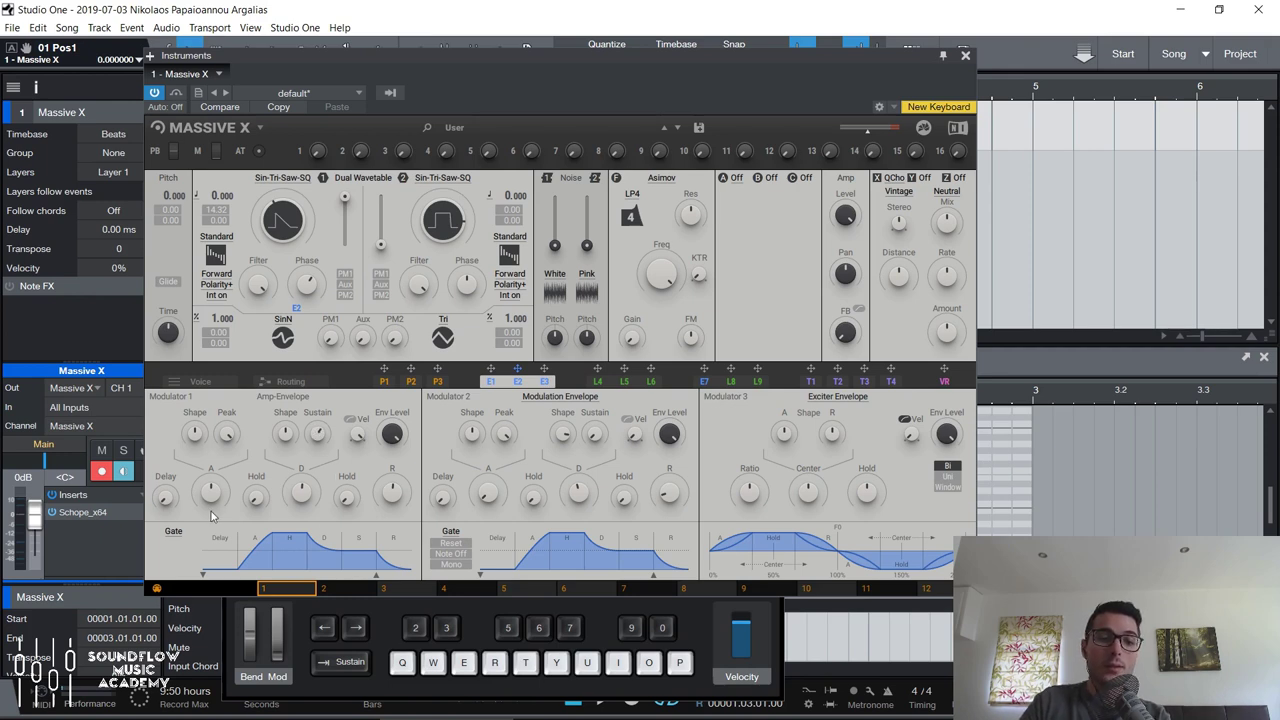
Compare a test note at 40% and 100% keyboard velocity, then bring the synth window back in front.
left_click(731, 626)
left_click_drag(731, 626, 741, 655)
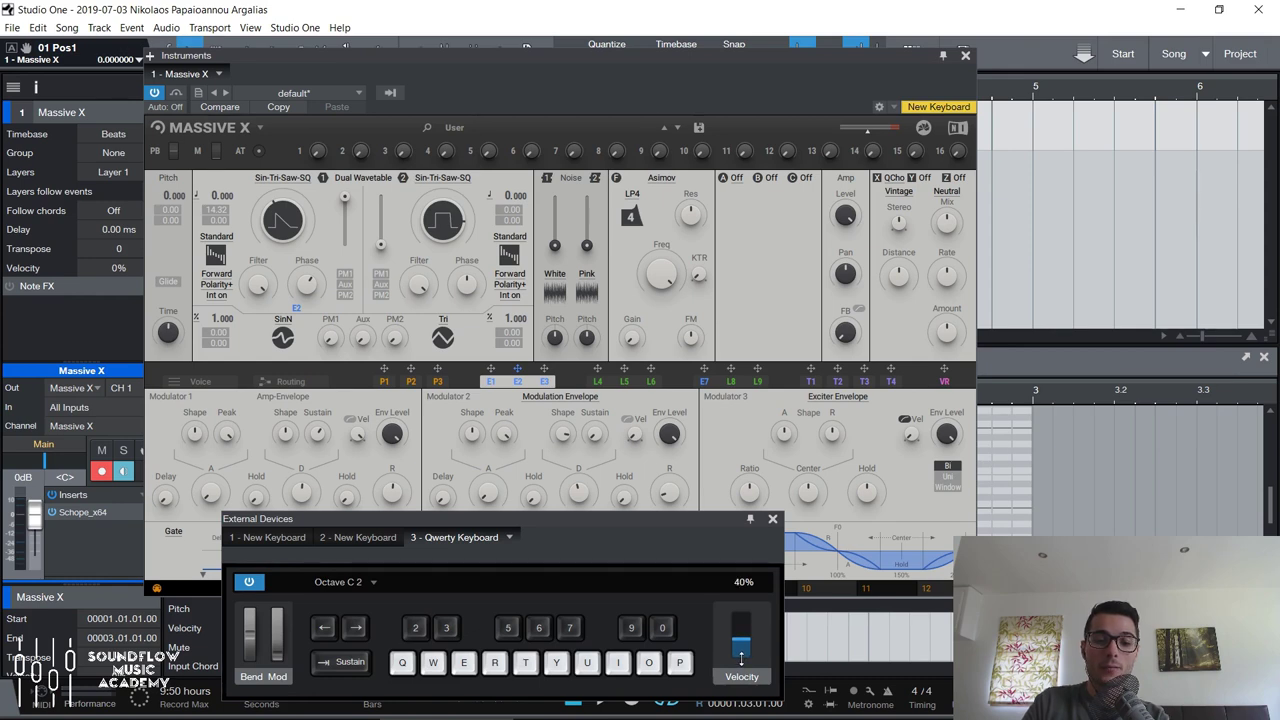
key("e")
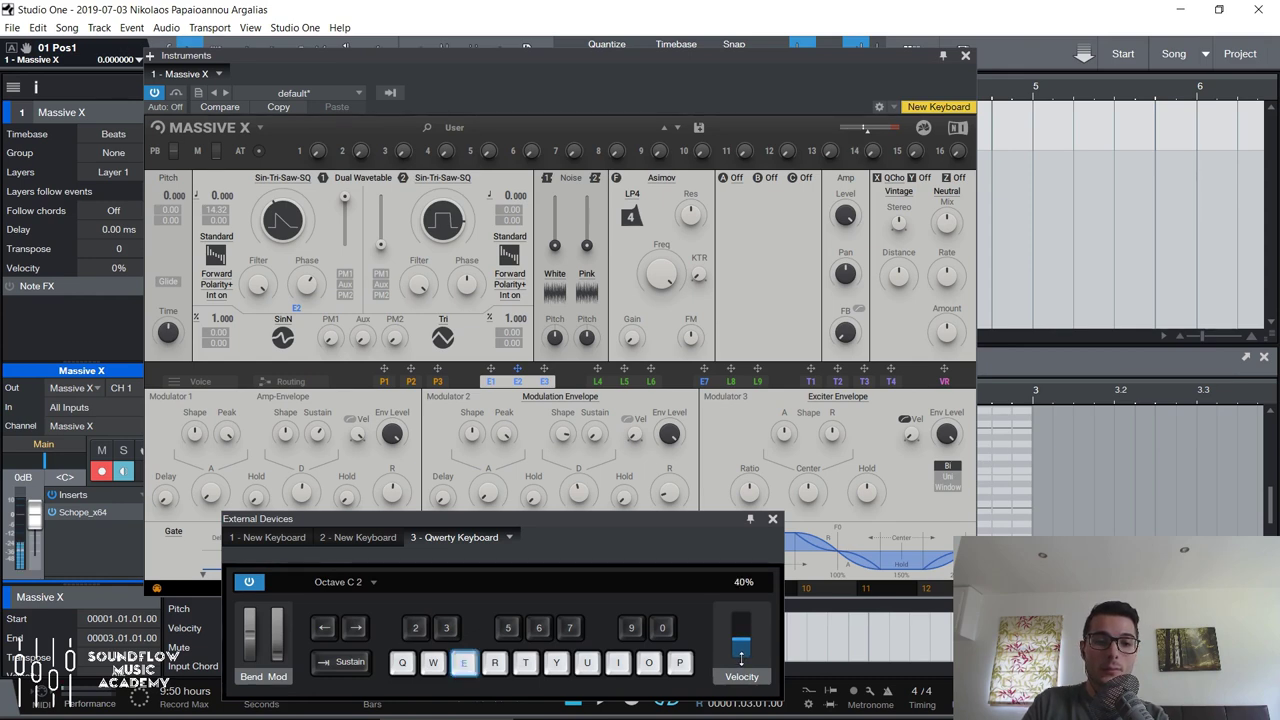
key("e")
left_click_drag(741, 655, 750, 605)
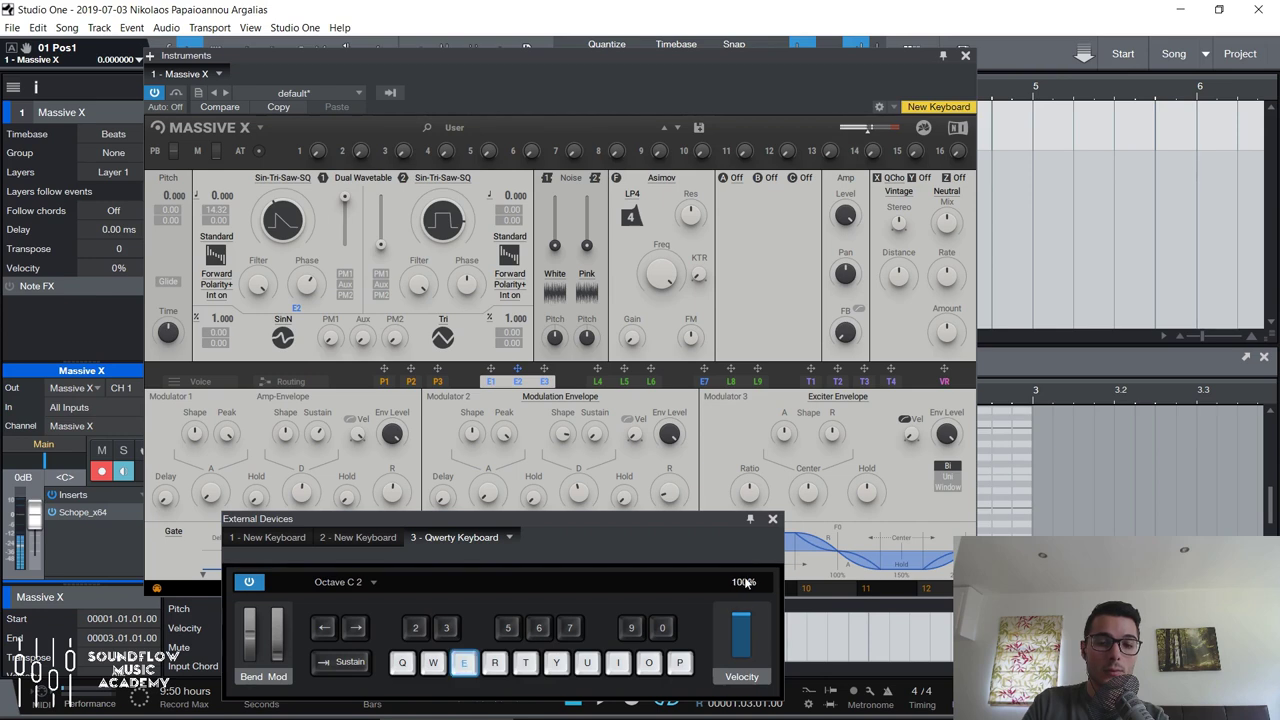
key("e")
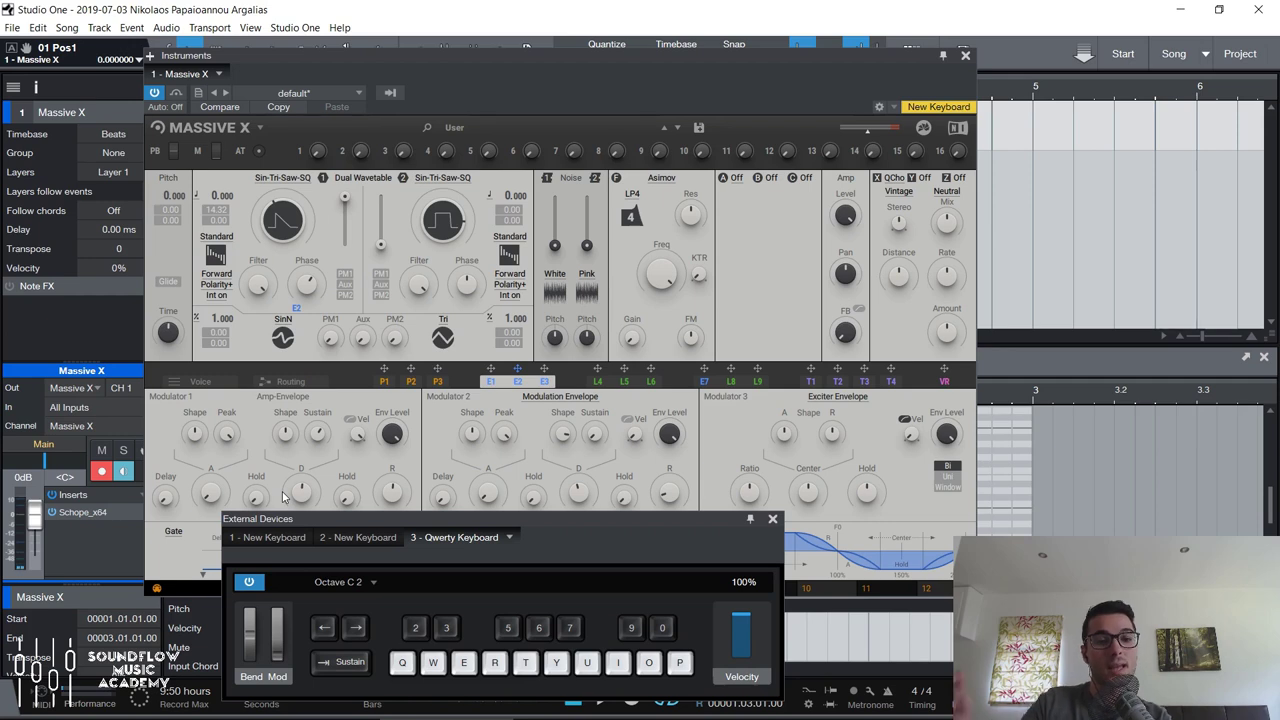
left_click(185, 560)
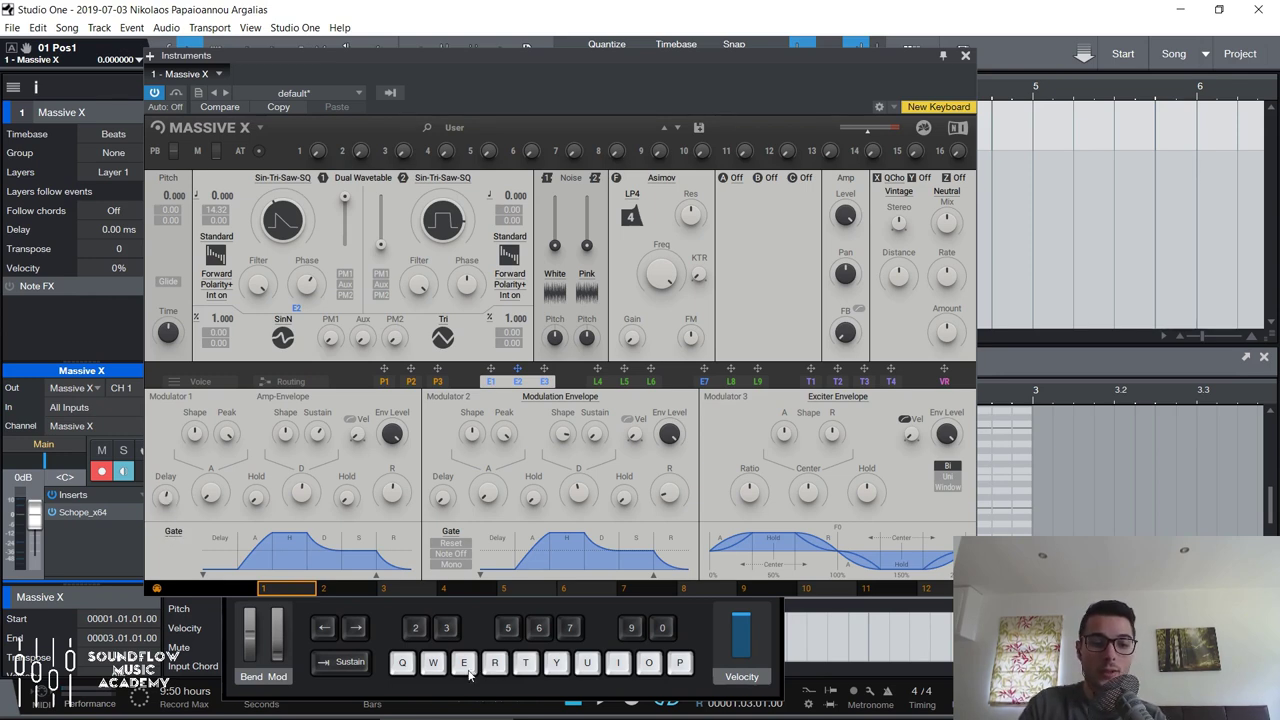
Assign modulation envelope E2 to oscillator 2's level with the full upward modulation range.
left_click(438, 674)
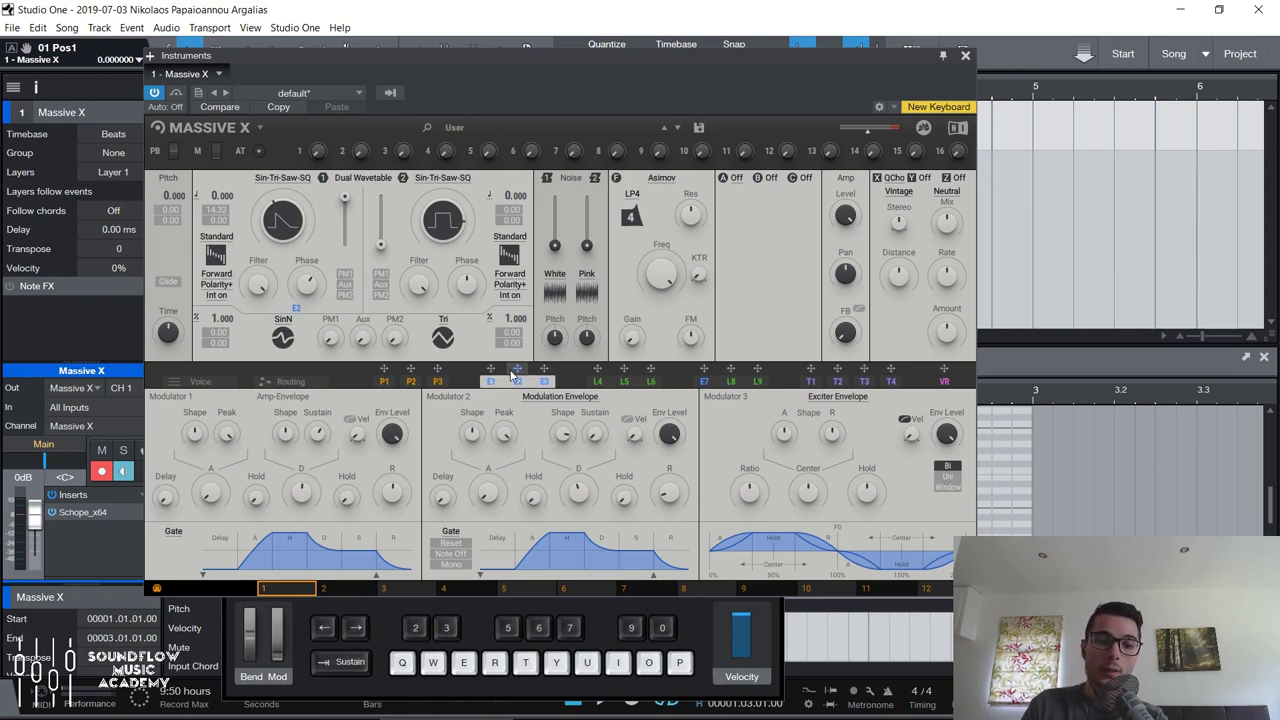
left_click_drag(512, 372, 383, 242)
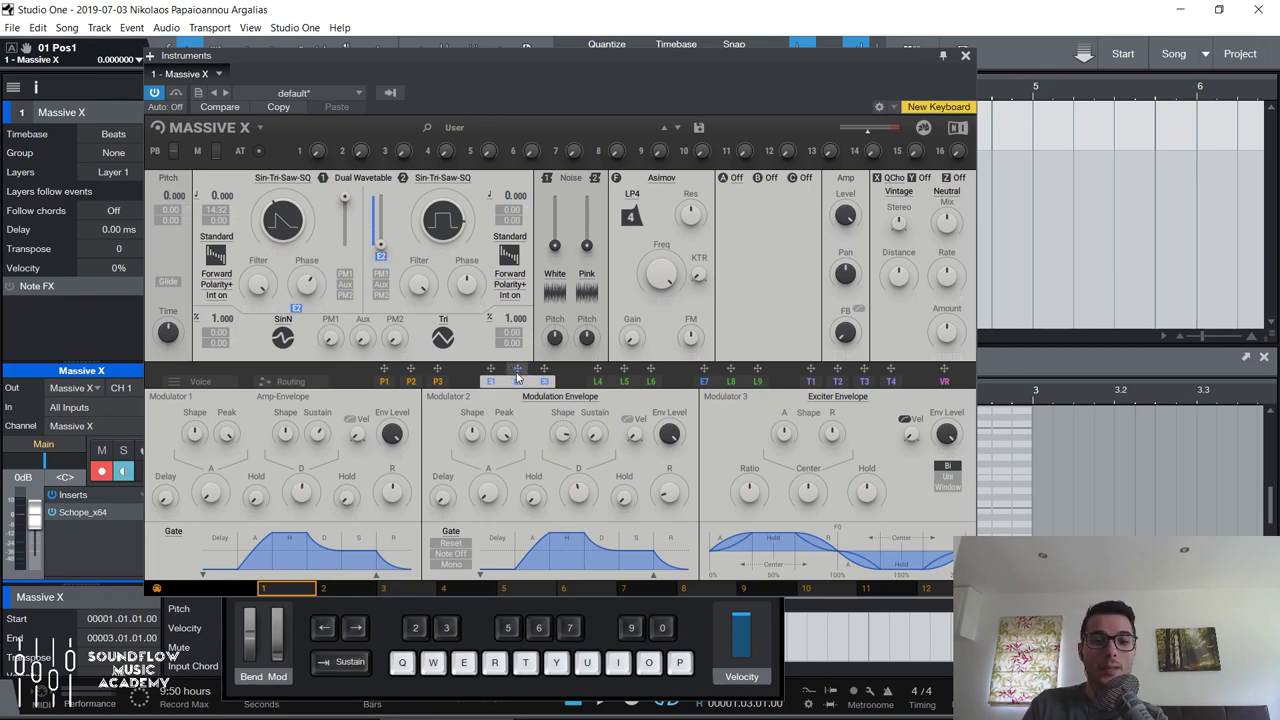
left_click_drag(517, 372, 380, 250)
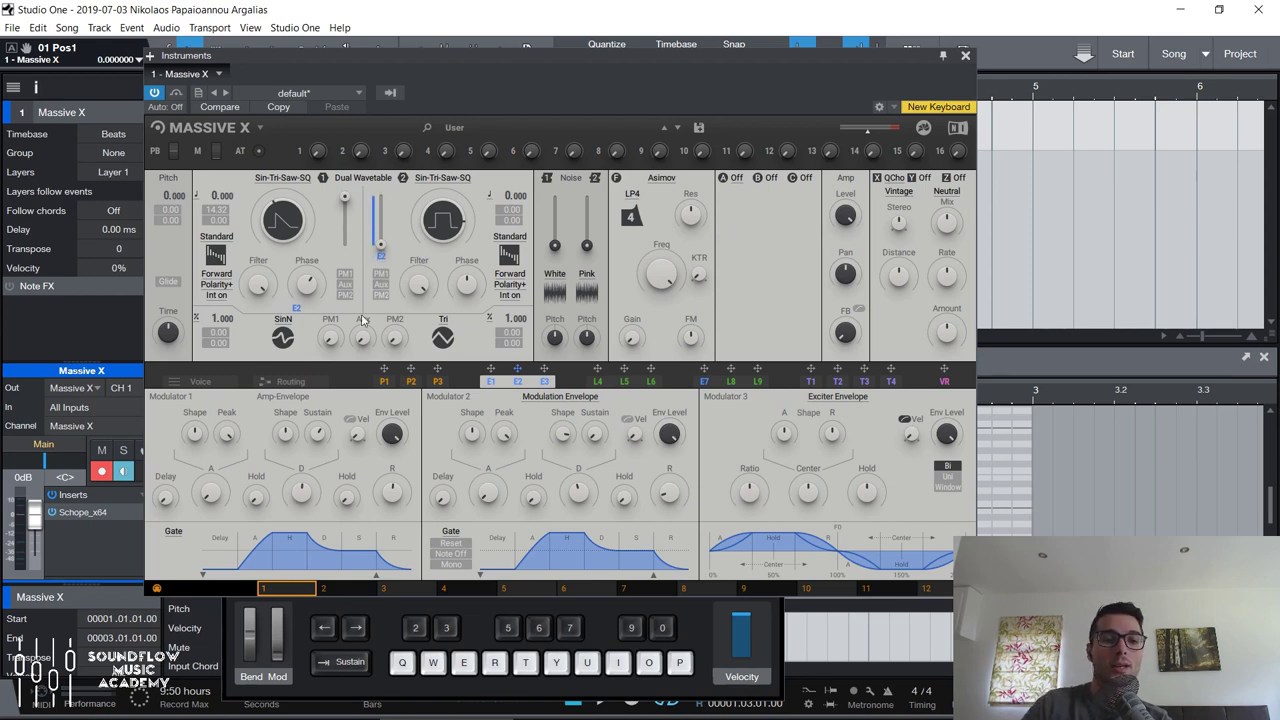
Route oscillator 2's output into the Asimov filter, return to the envelopes, and play a test note.
left_click(291, 381)
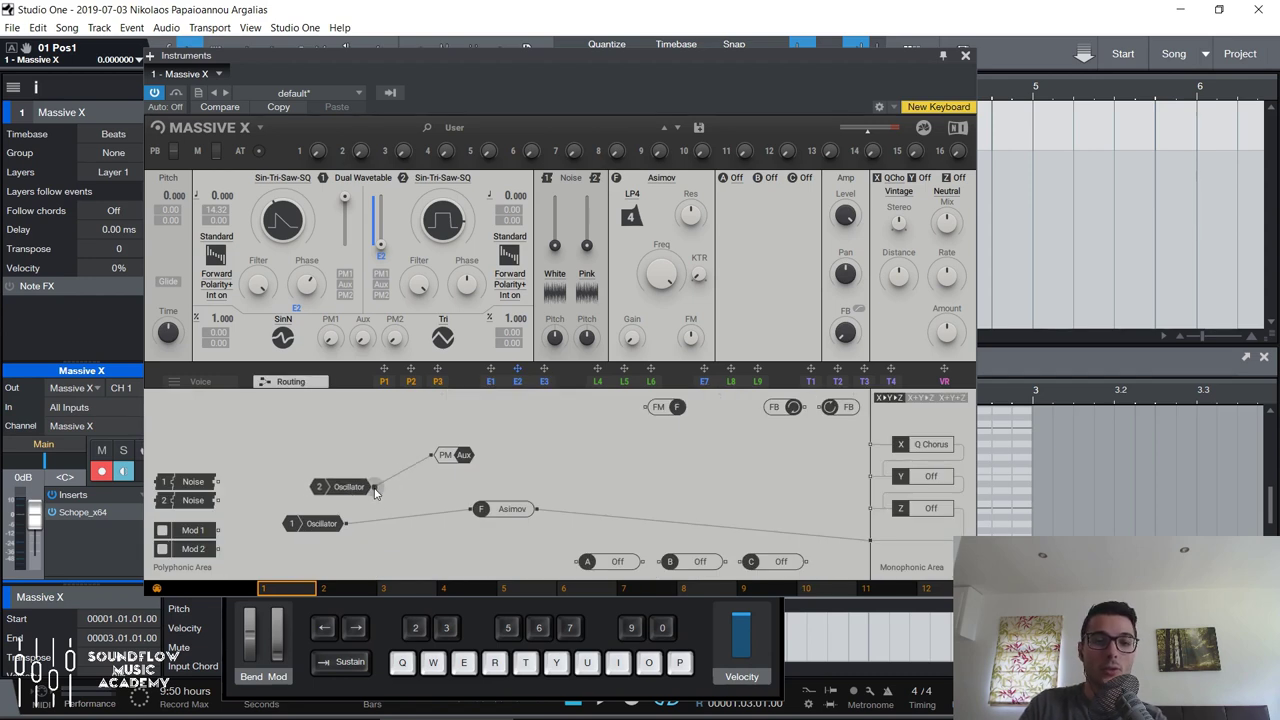
left_click_drag(375, 489, 478, 509)
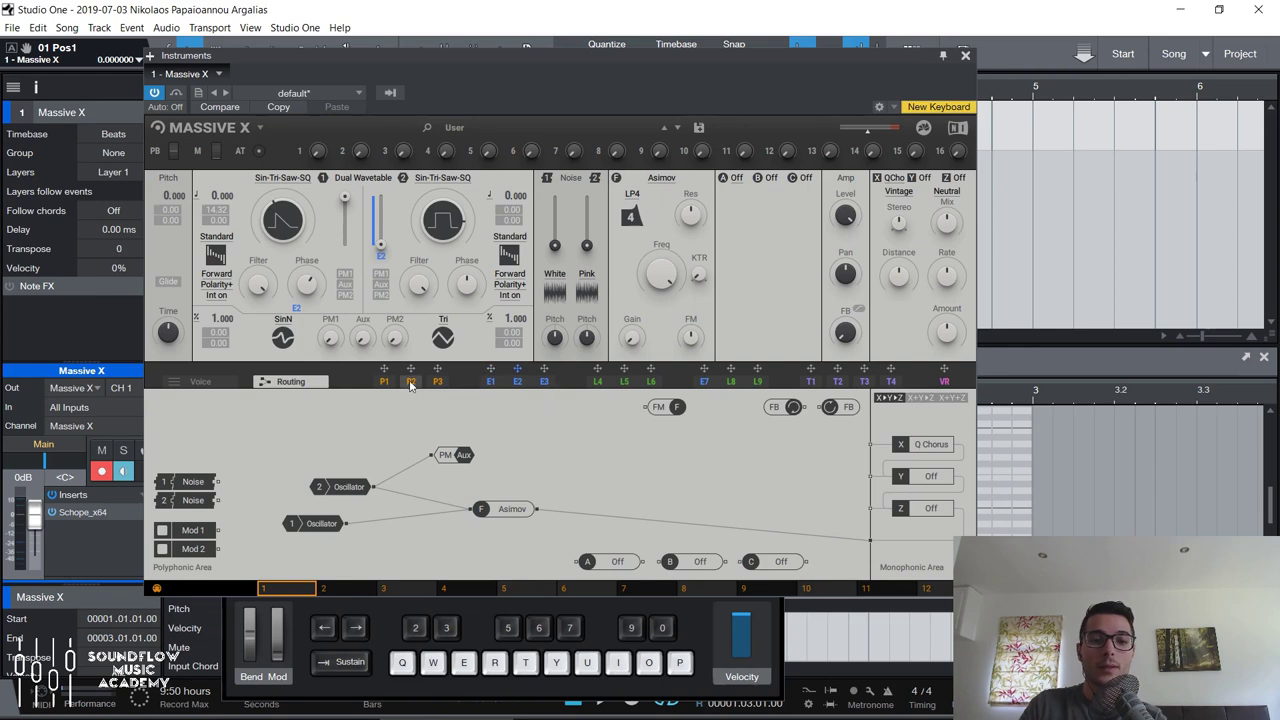
left_click(518, 384)
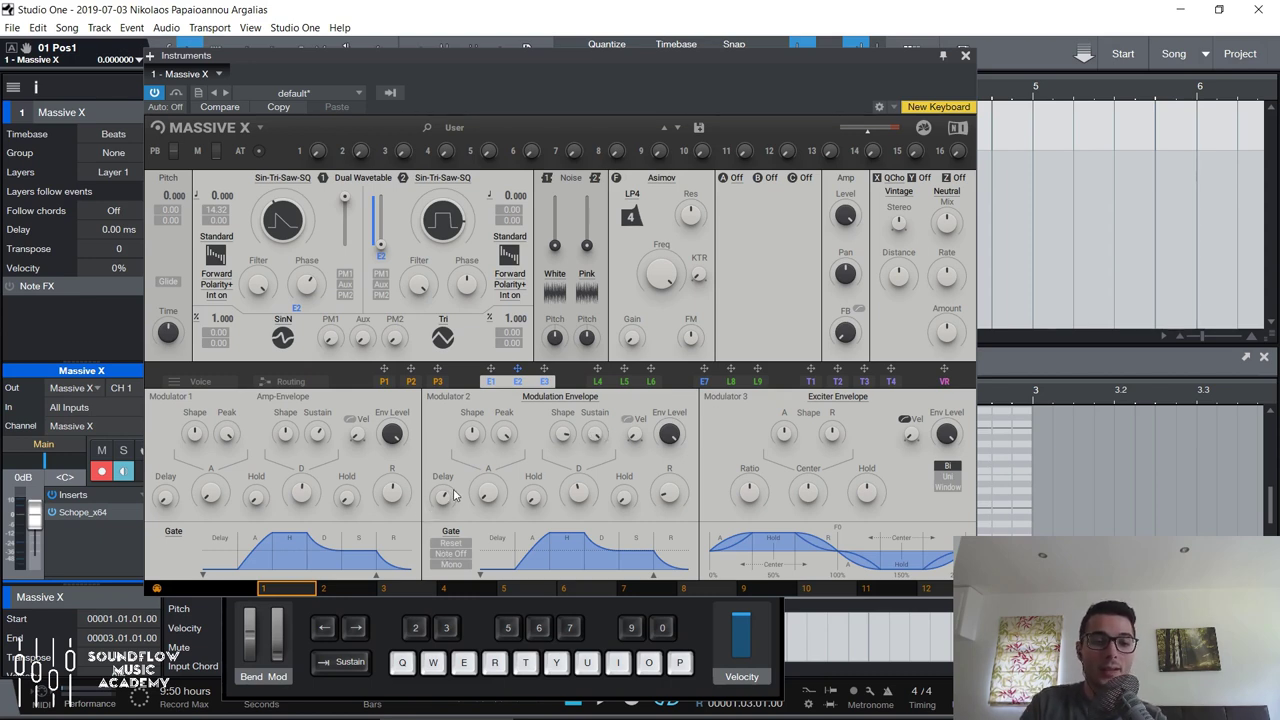
key("e")
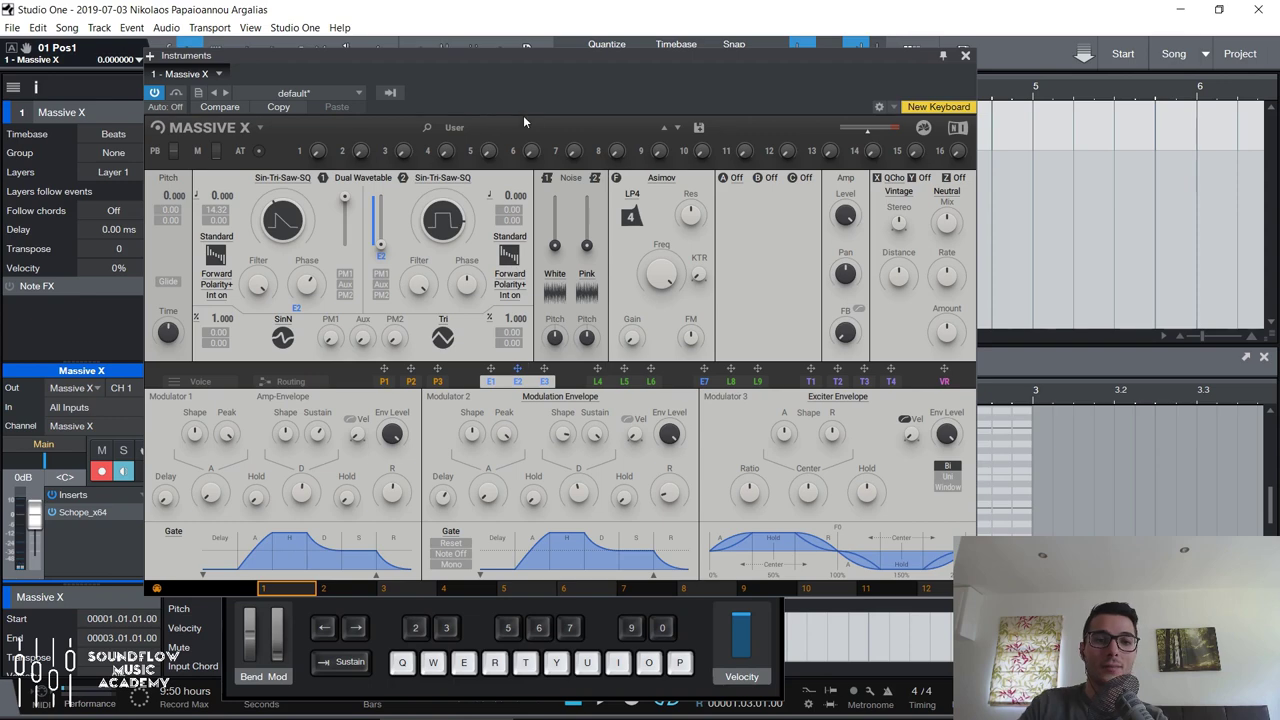
Open the Schope oscilloscope beside the synth, widen its time window to about 196 ms, and play a test note.
left_click_drag(520, 103, 667, 103)
left_click(118, 505)
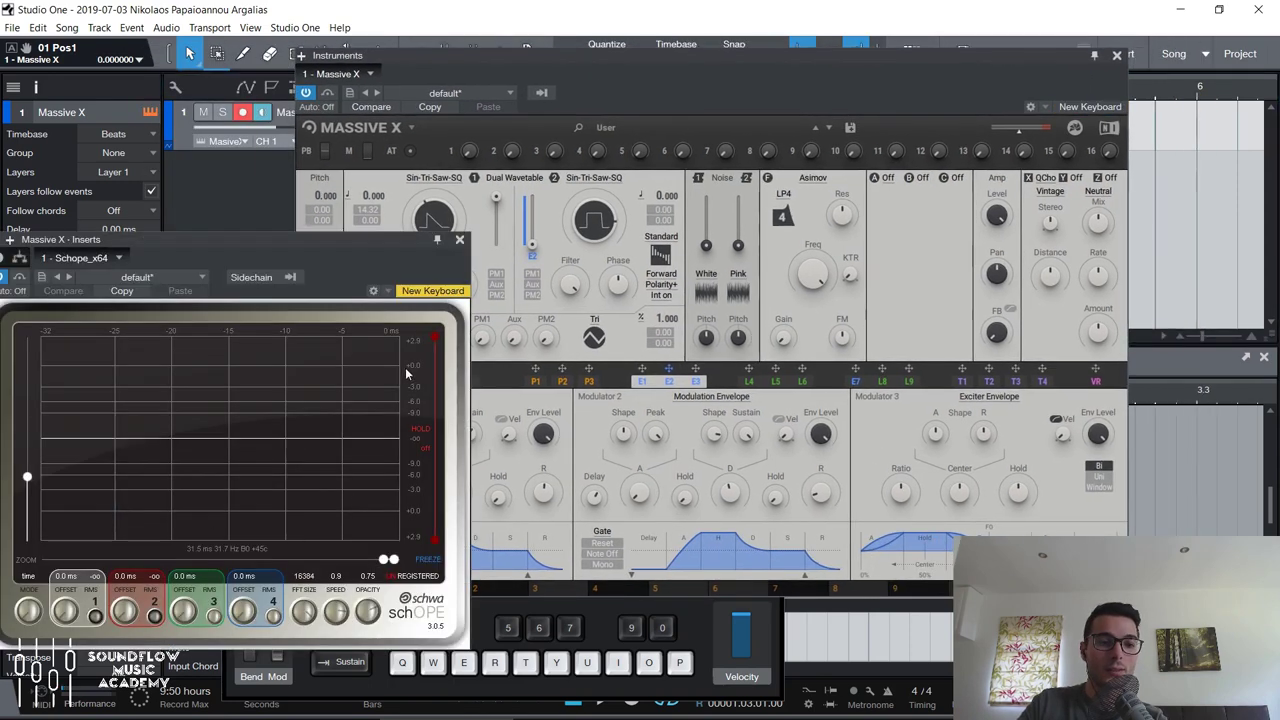
left_click_drag(383, 559, 331, 559)
key("e")
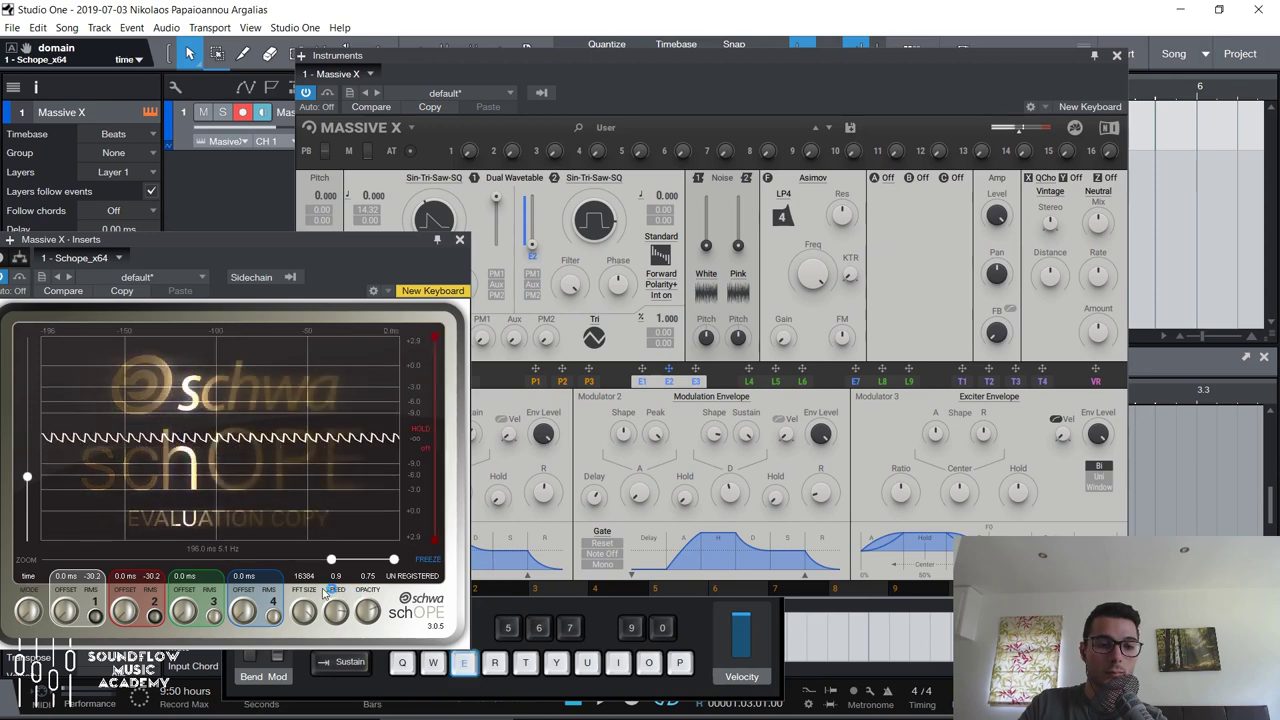
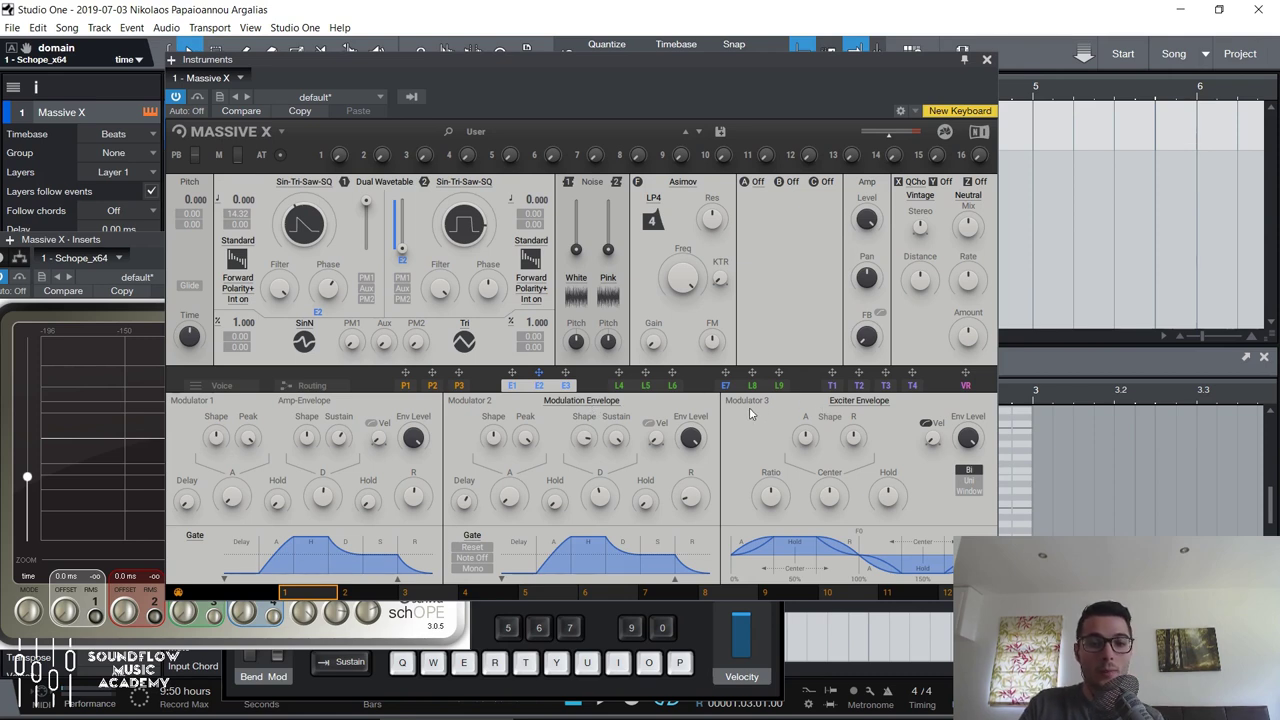
Switch modulator 3 to Modulation Envelope and back to Exciter Envelope.
left_click(857, 401)
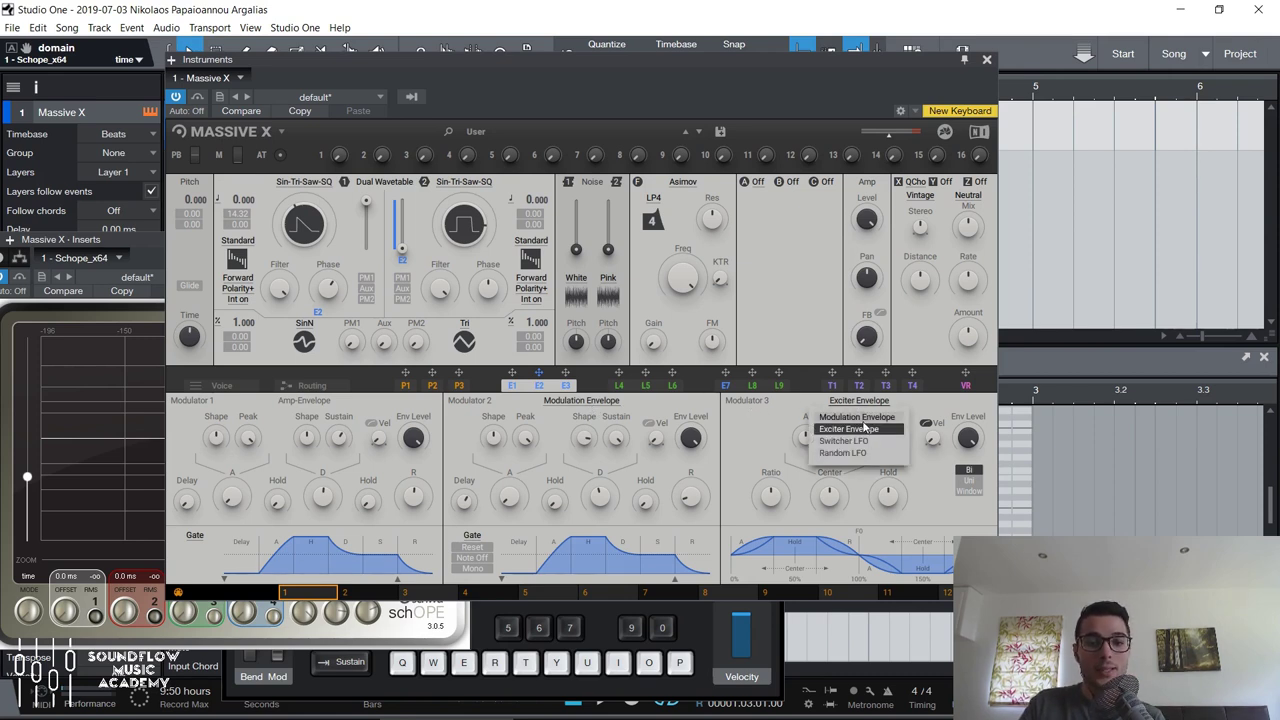
left_click(856, 417)
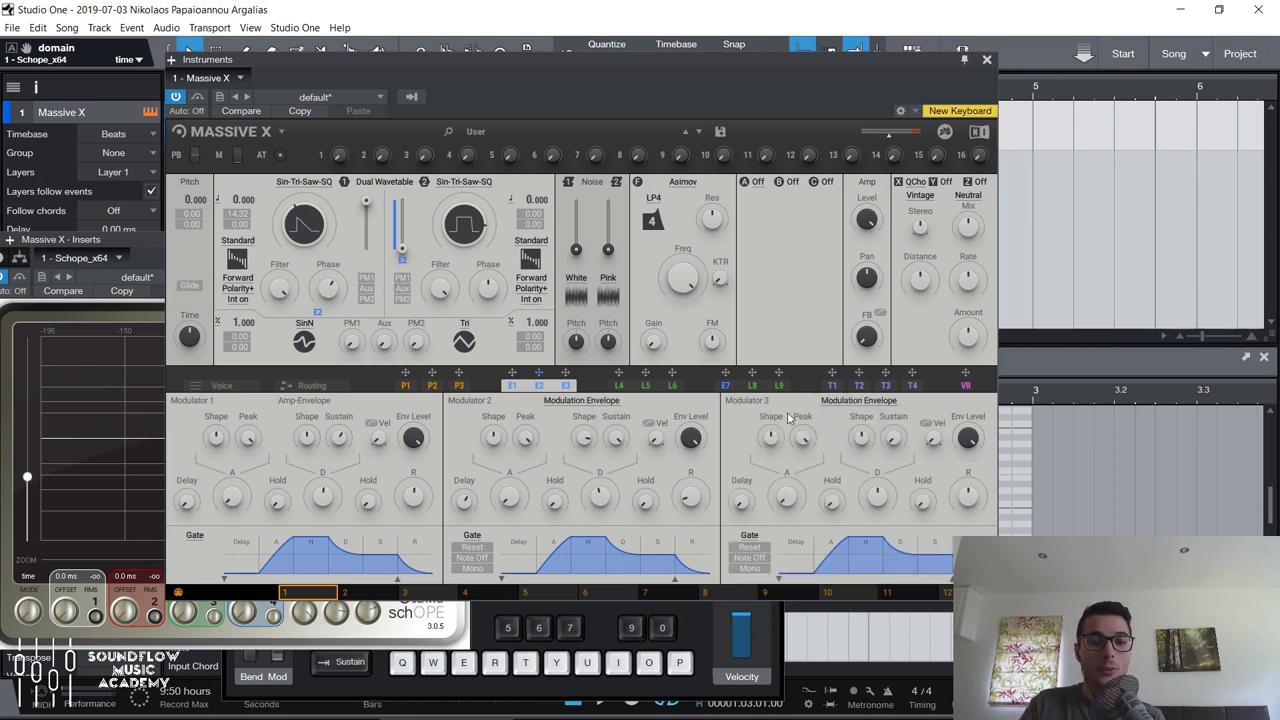
left_click(858, 401)
left_click(872, 430)
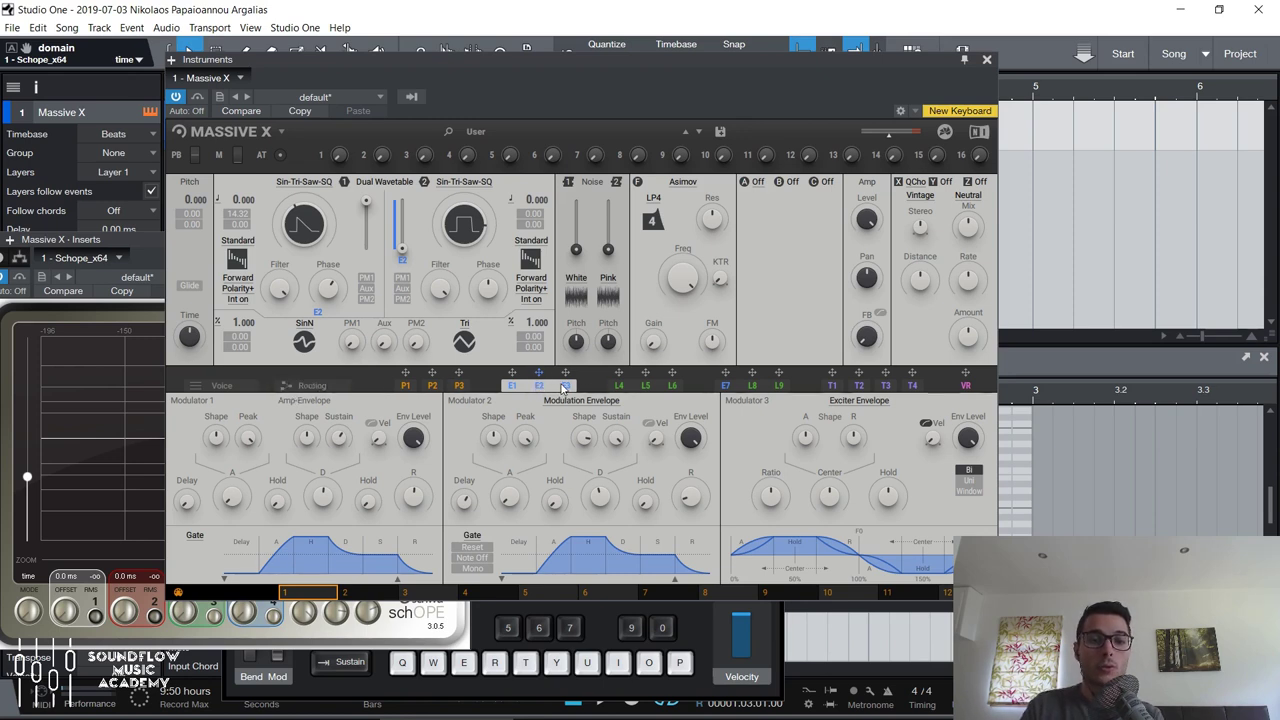
Assign modulation envelope E2 to the Asimov filter's frequency with an upward range, raise oscillator 2's level, and play test notes.
left_click_drag(538, 372, 682, 284)
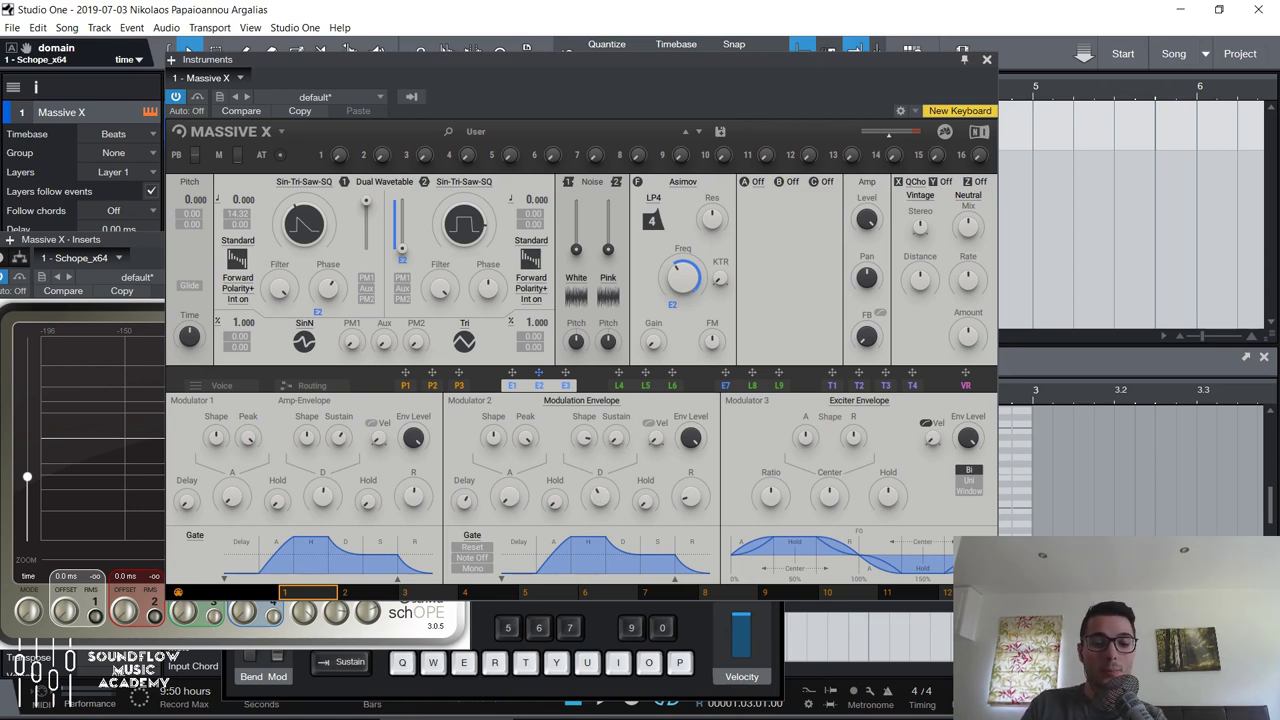
key("e")
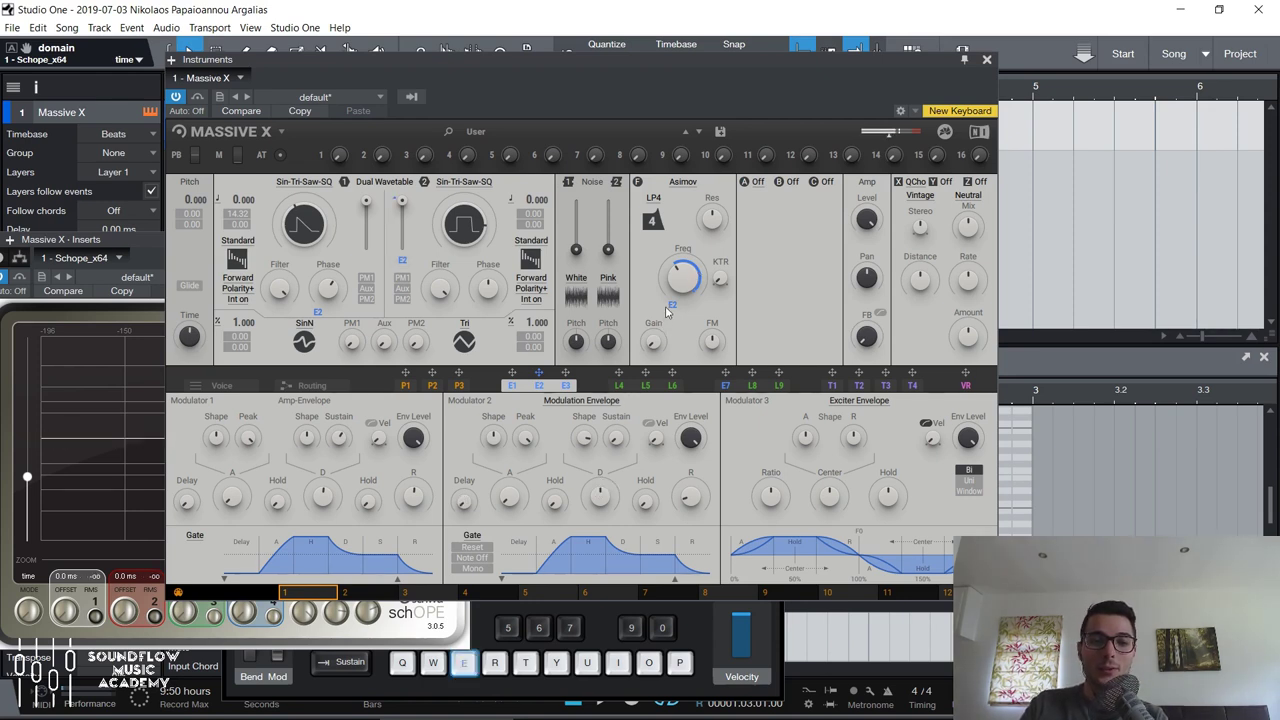
key("t")
key("q")
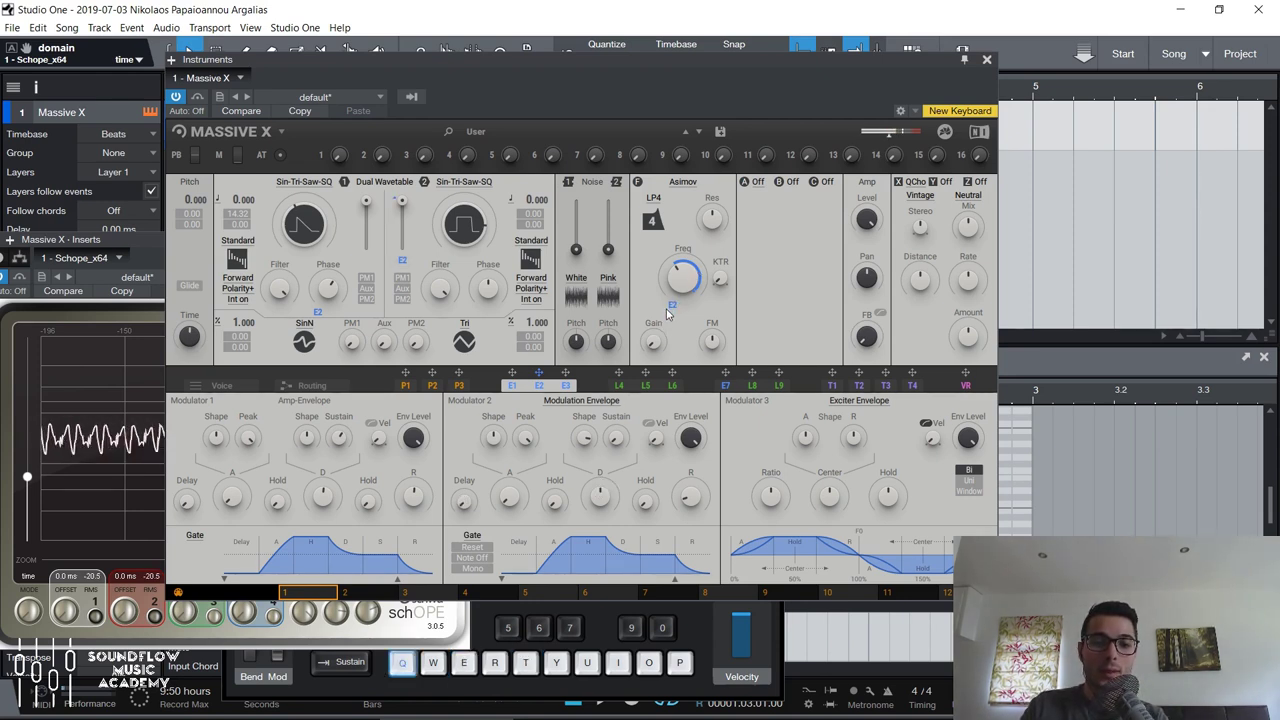
Adjust the modulation envelope's decay shape and audition its filter sweep with single and paired test notes.
key("e")
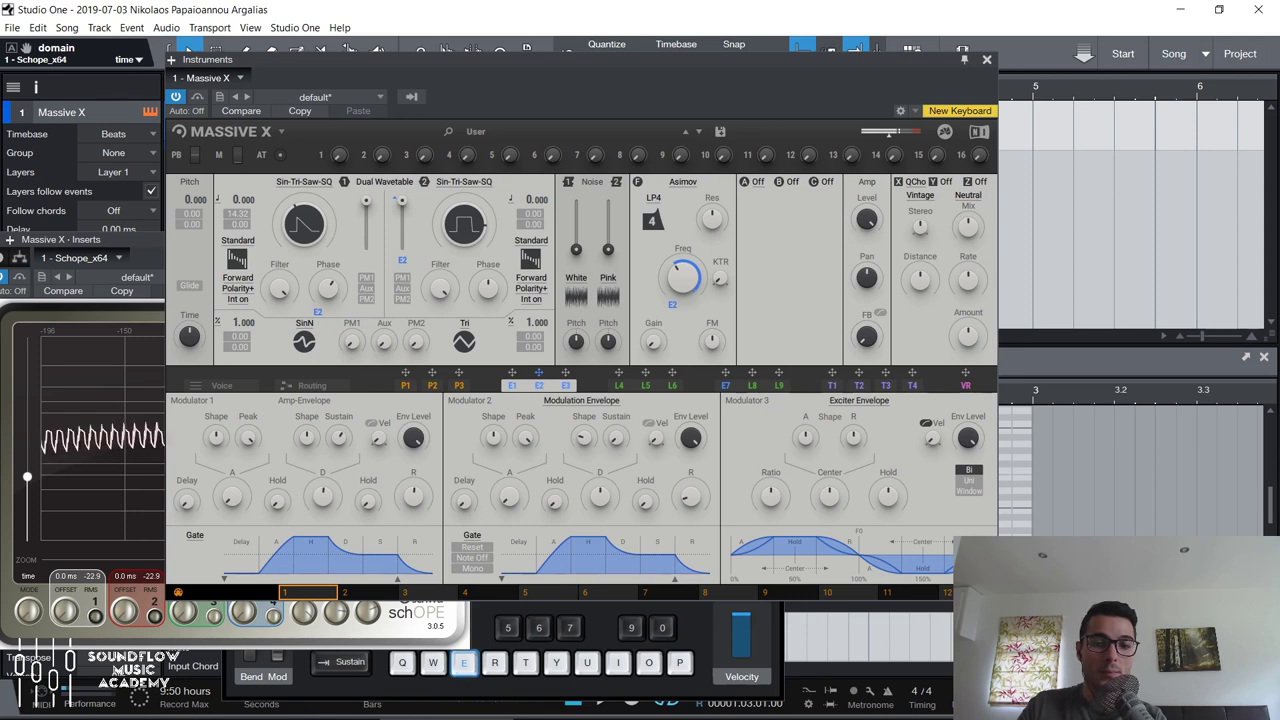
key("e")
key("e")
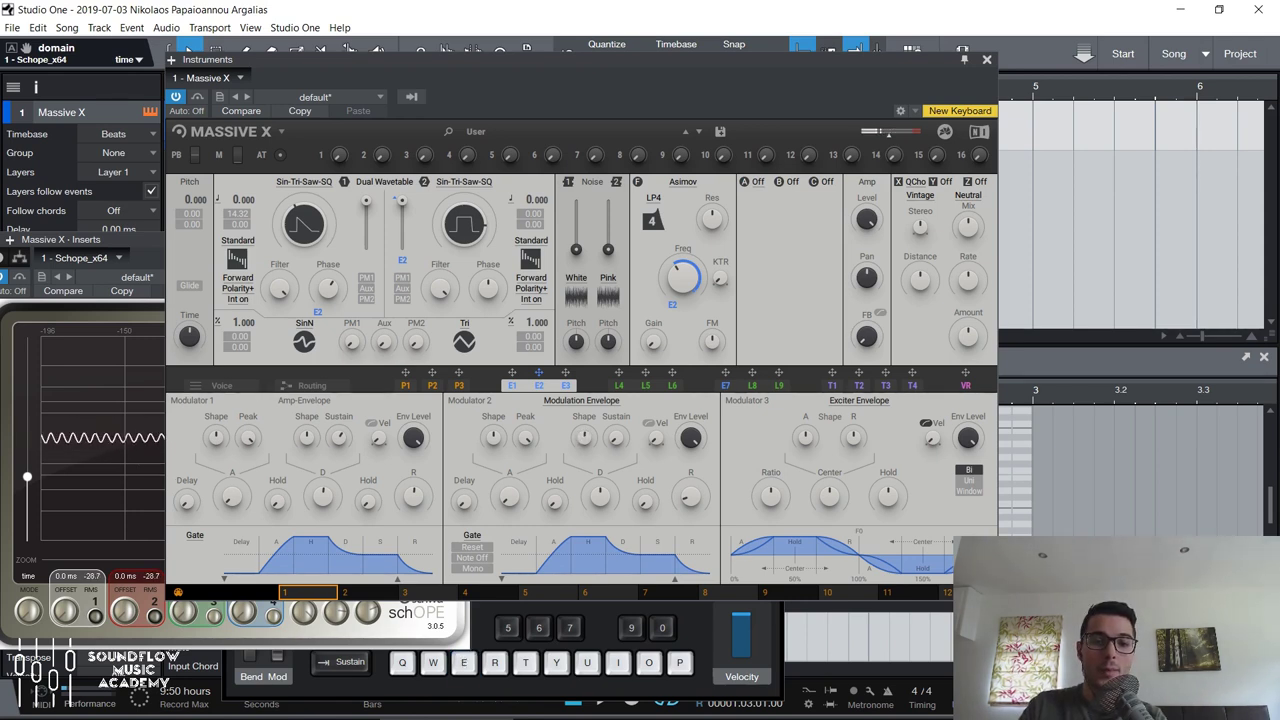
key("e")
key("t")
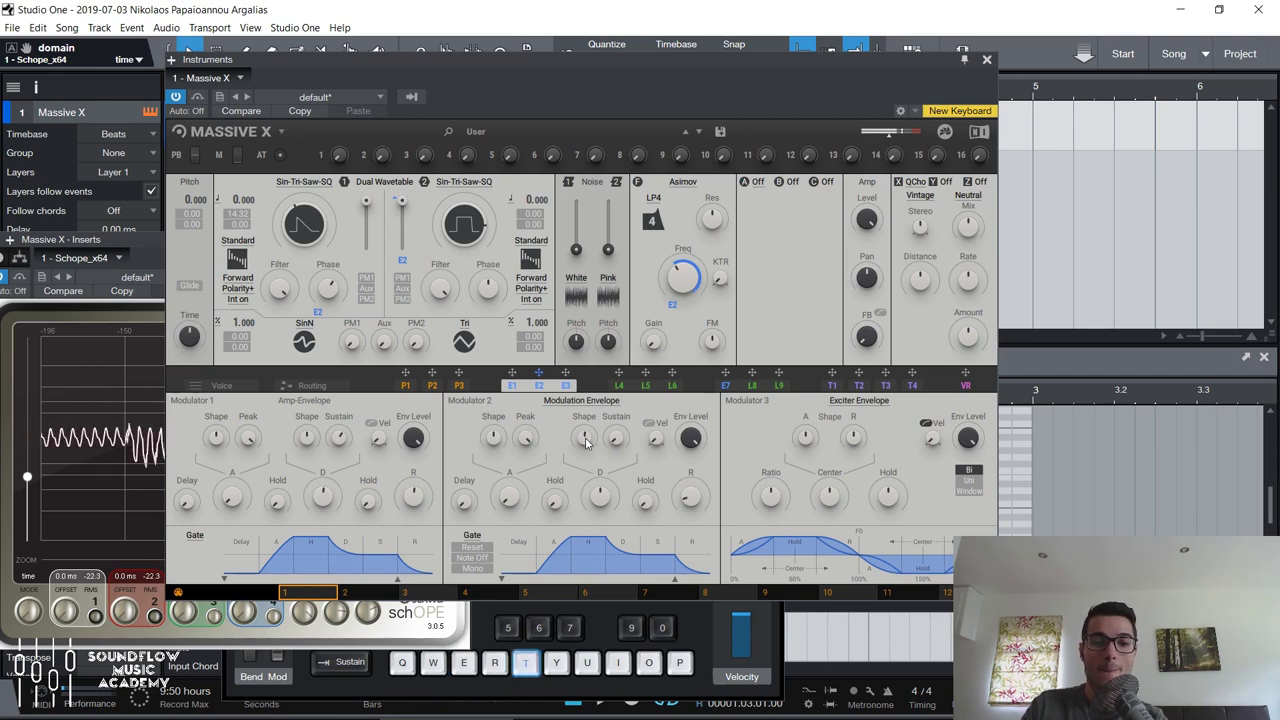
key("e")
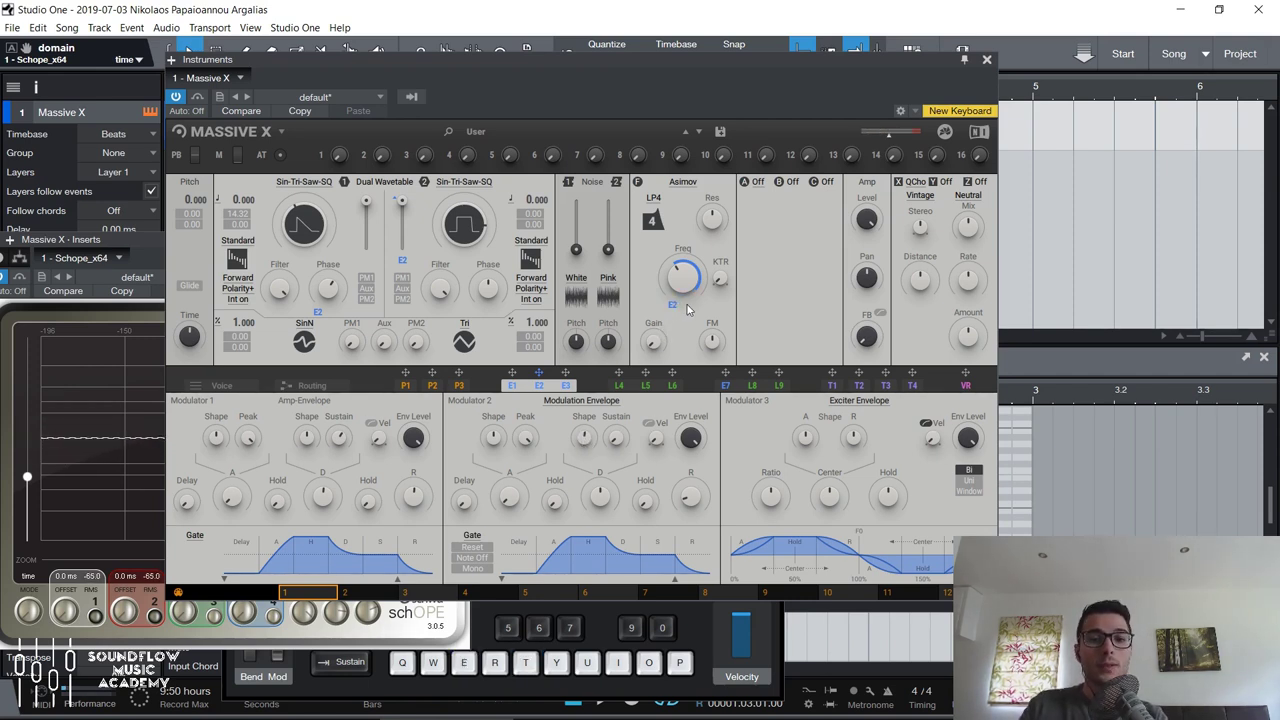
key("e")
key("t")
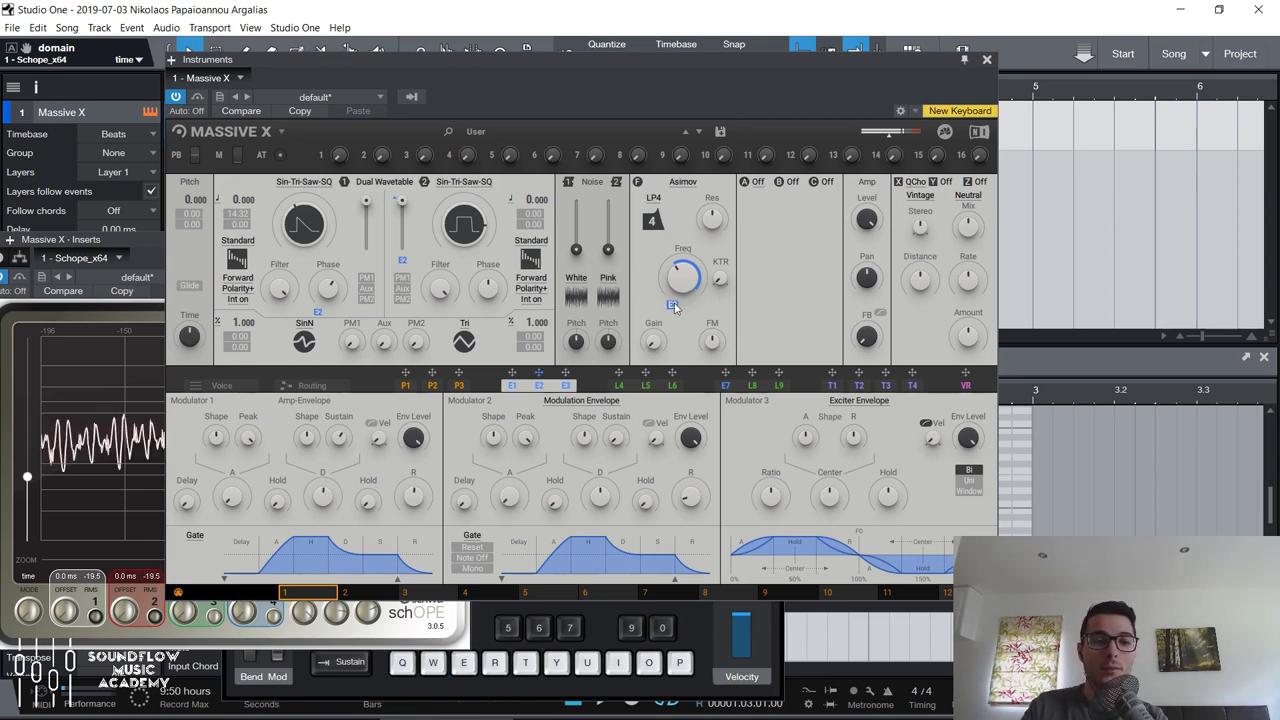
key("e")
key("t")
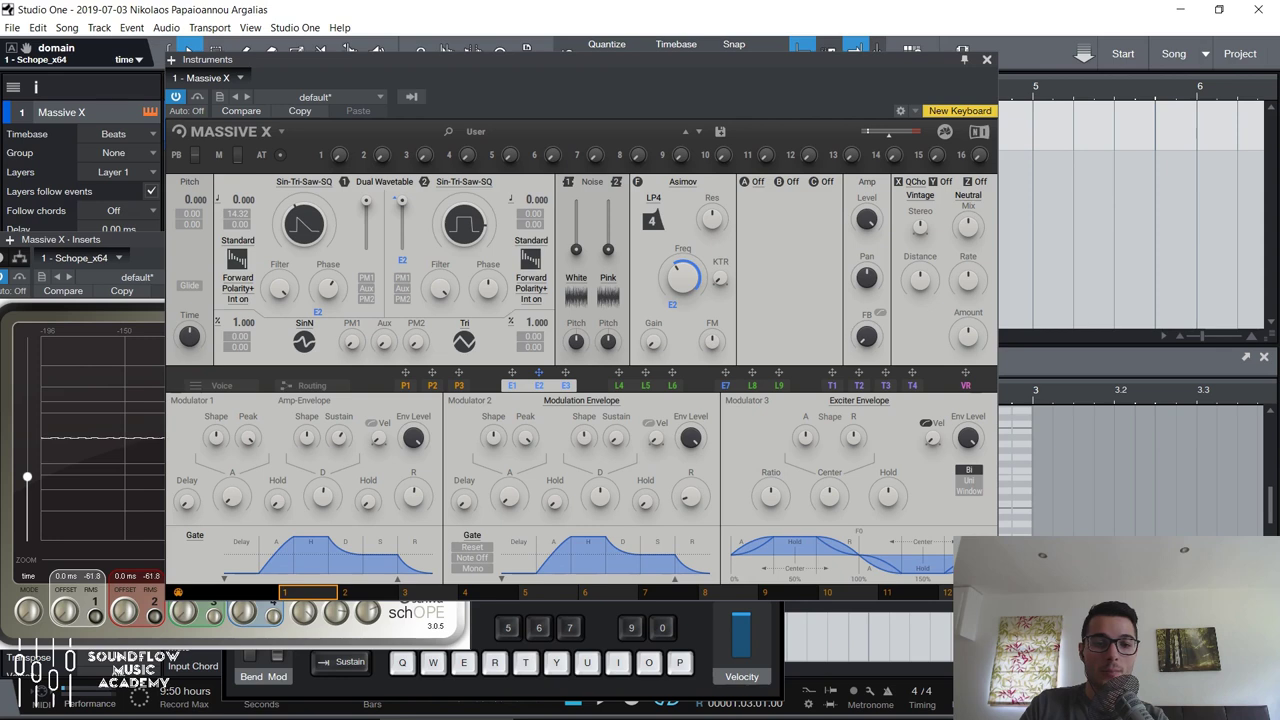
key("e")
key("t")
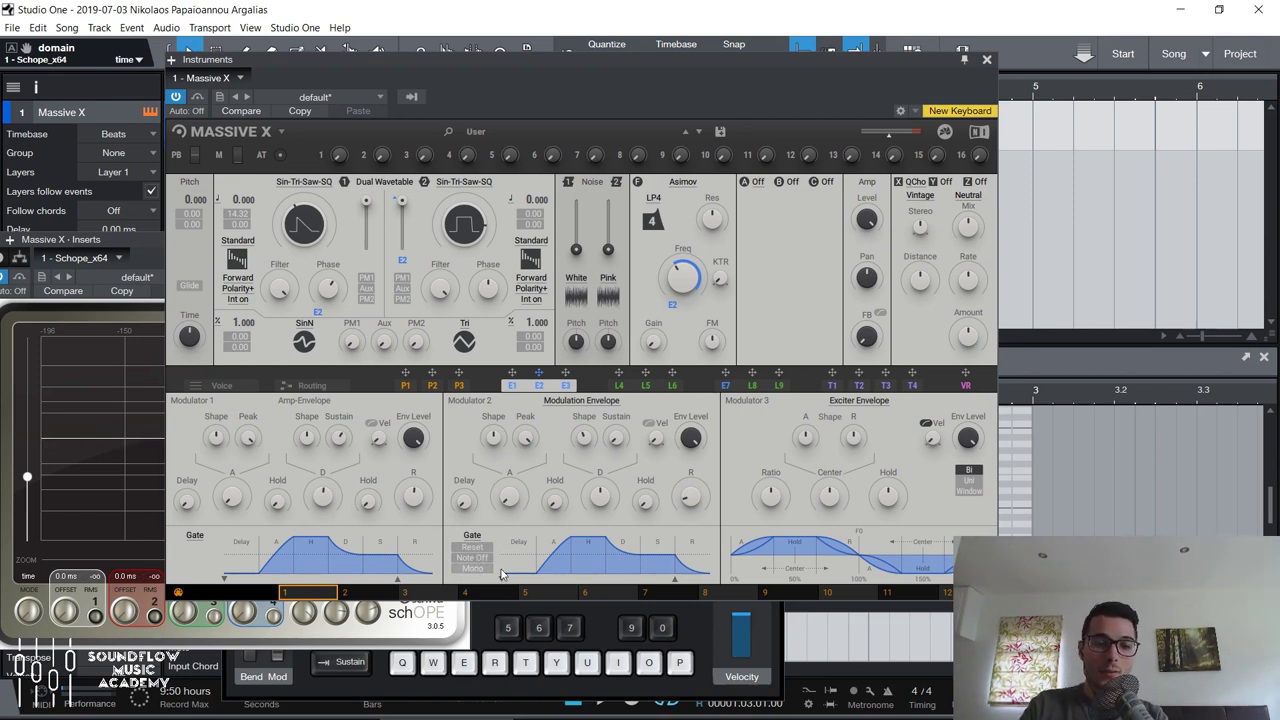
Play test notes before and after setting the modulation envelope's gate to Mono to compare its triggering.
key("q")
key("e")
key("t")
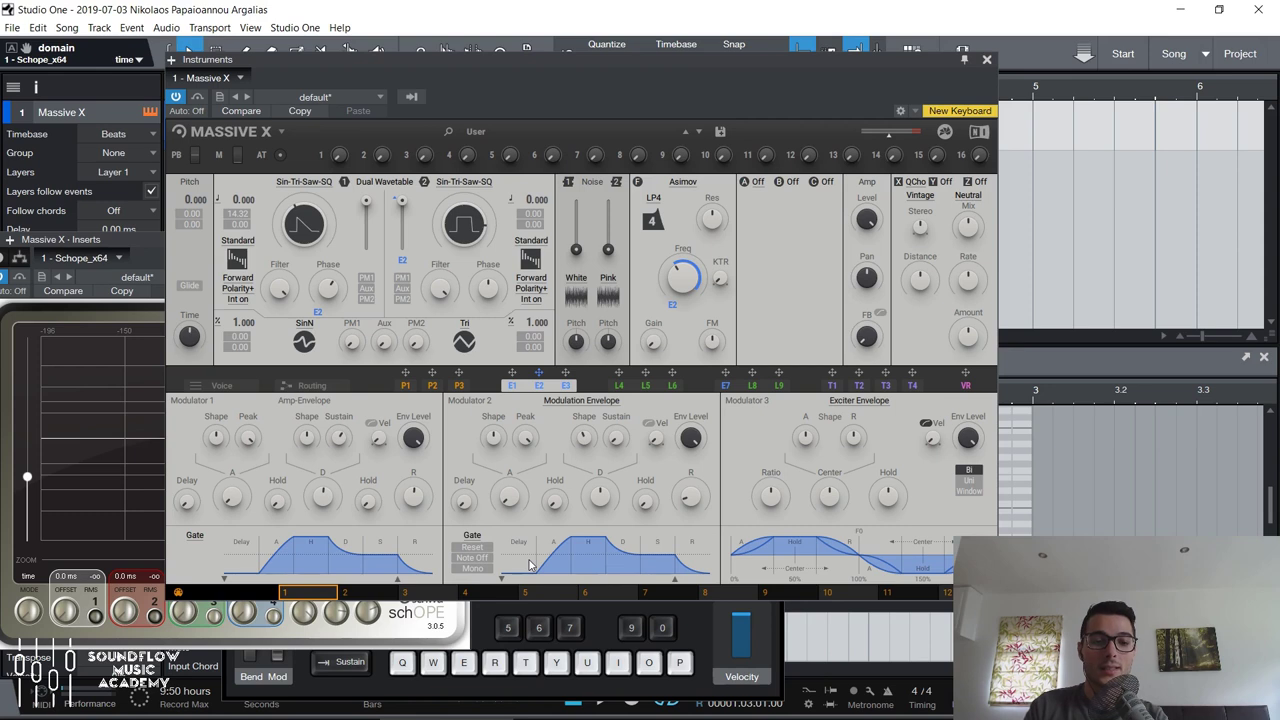
left_click(486, 568)
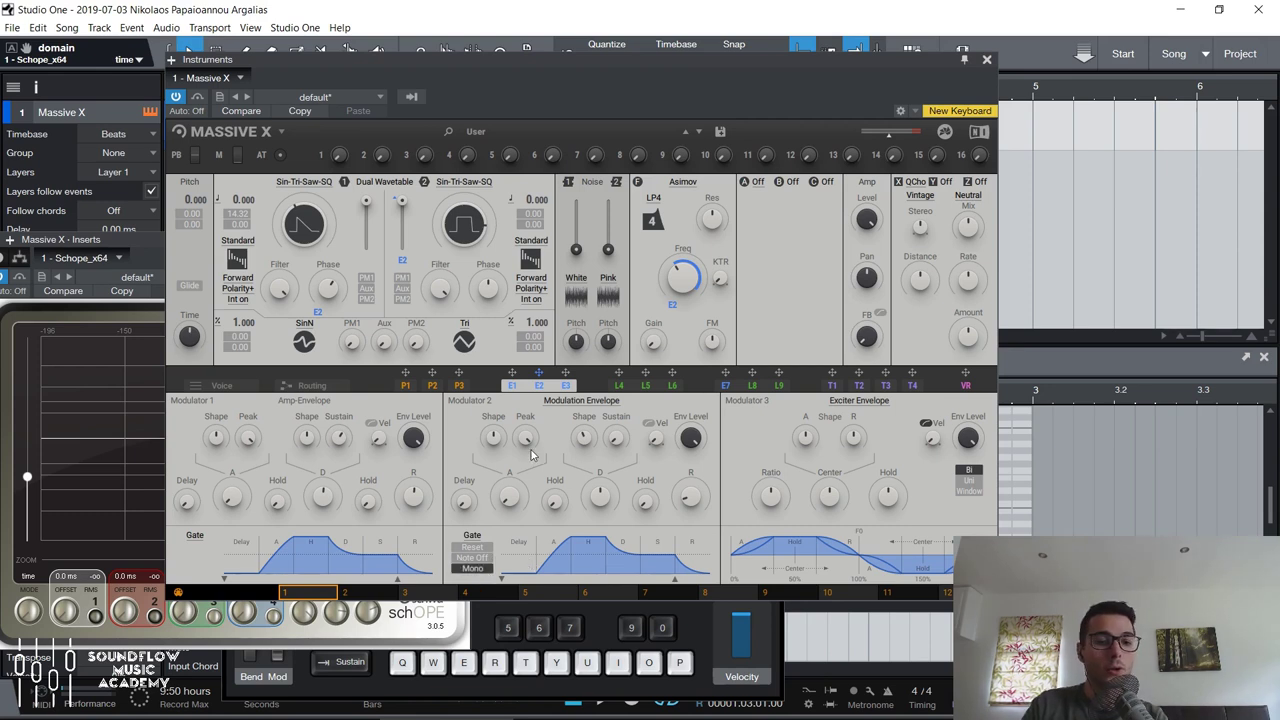
key("q")
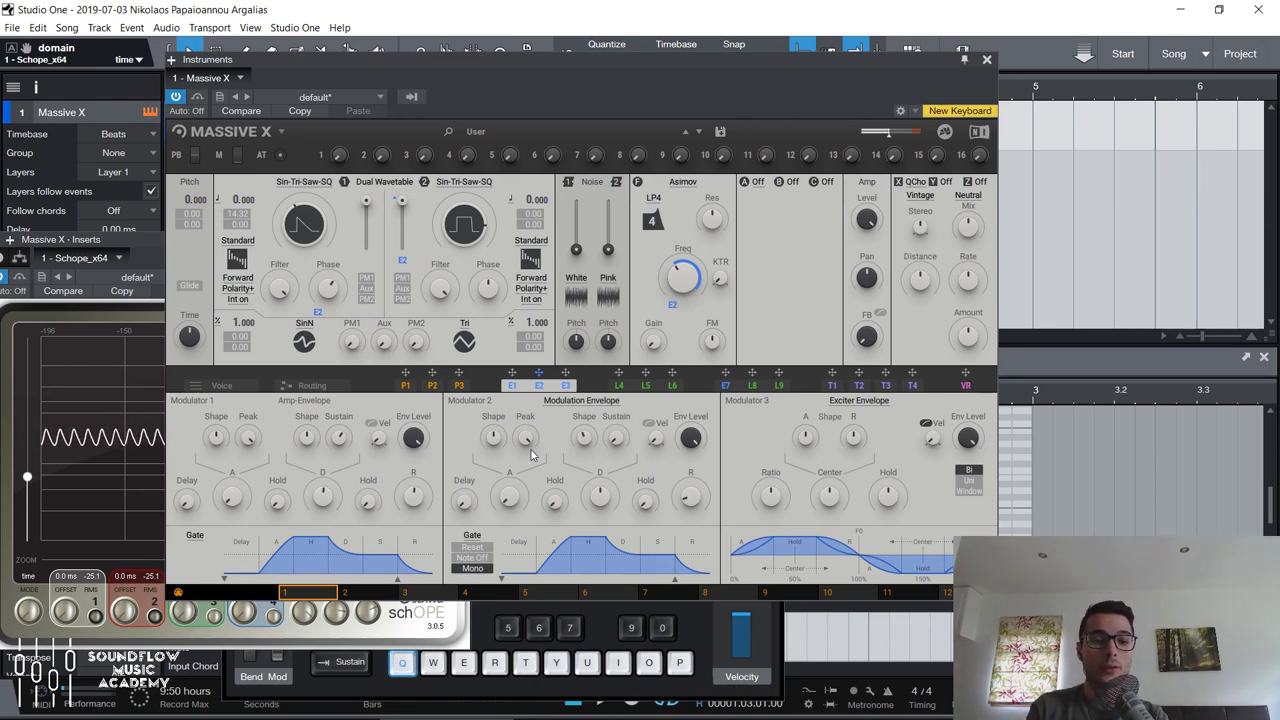
key("e")
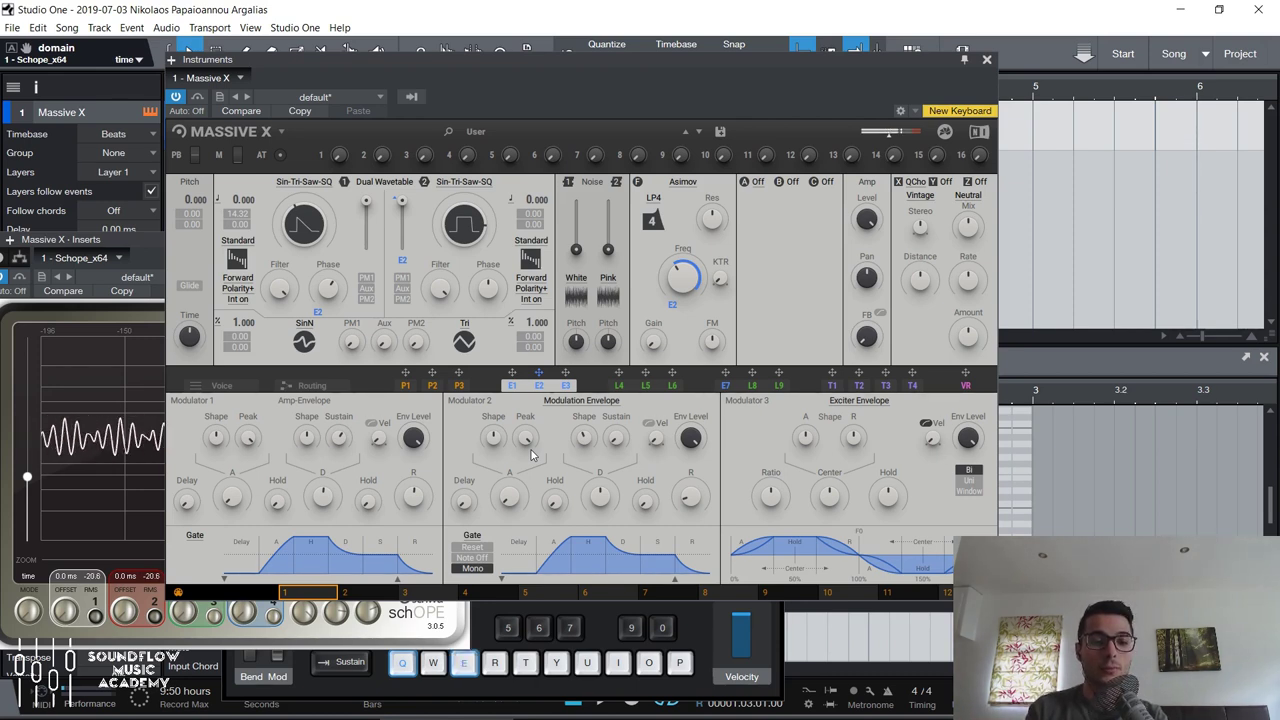
key("t")
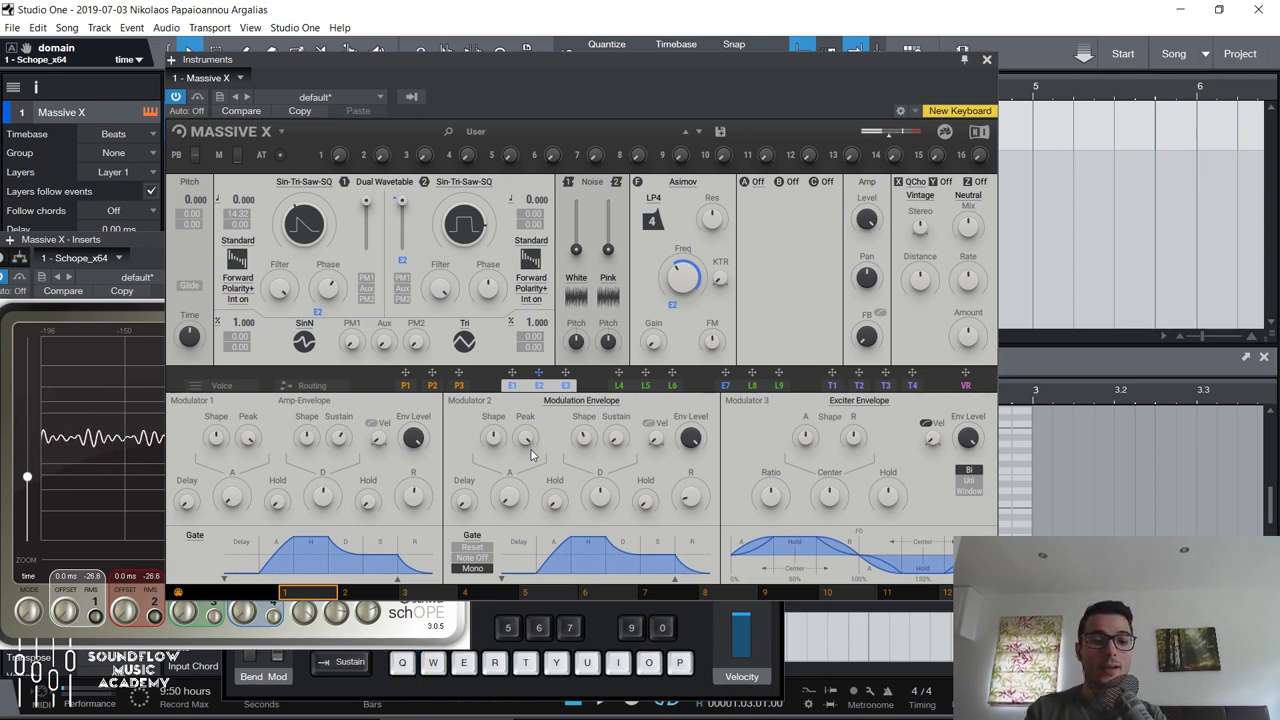
key("e")
key("e")
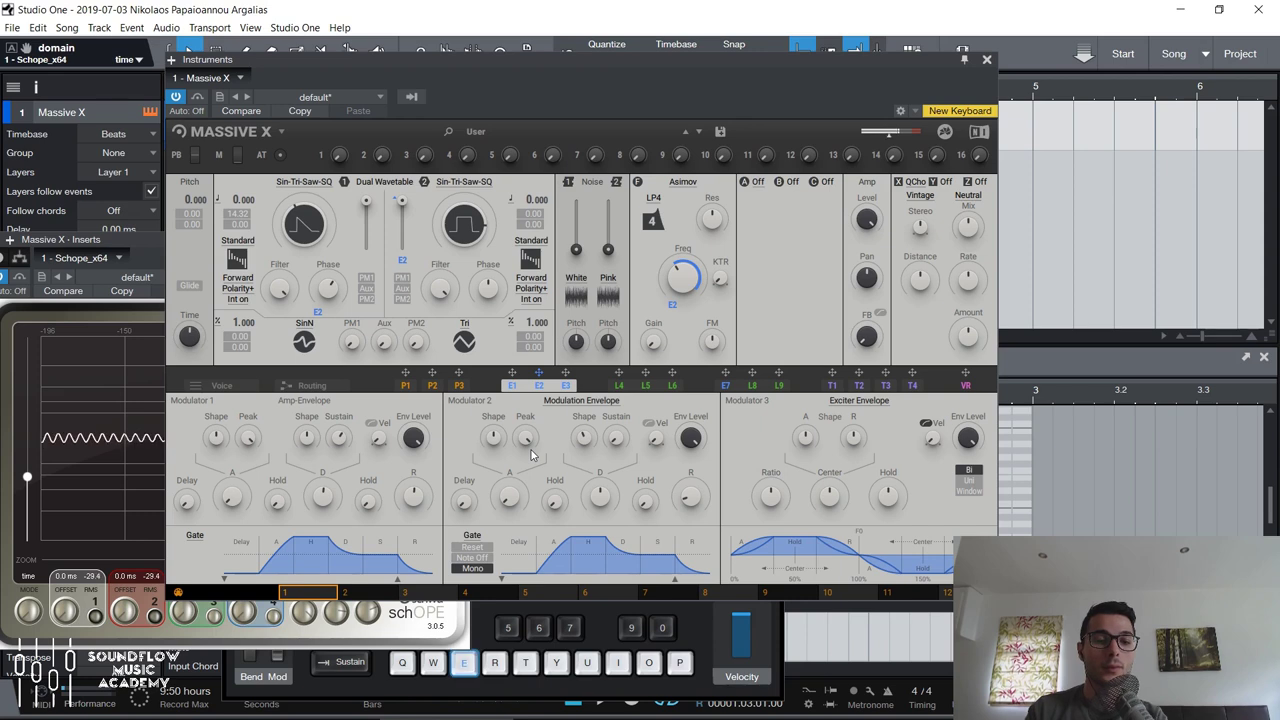
Set the modulation envelope's gate to Note Off and audition it with test notes while shortening the decay.
left_click(472, 557)
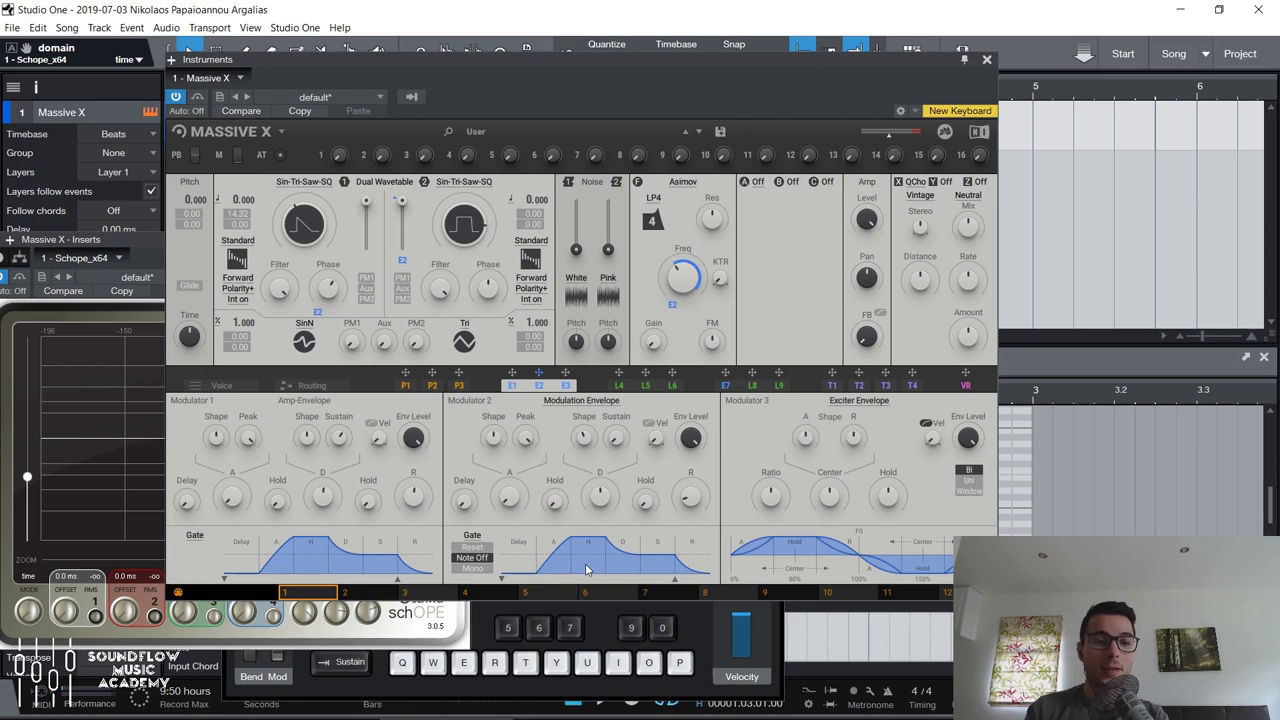
key("e")
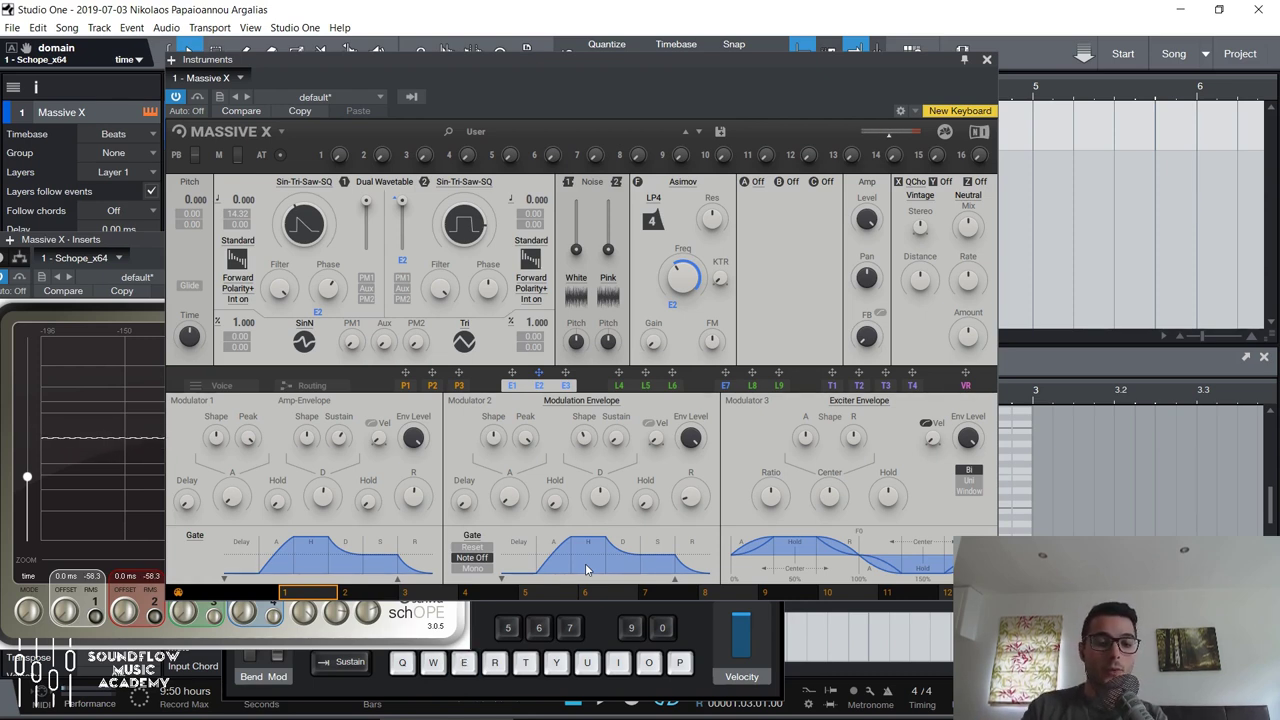
key("e")
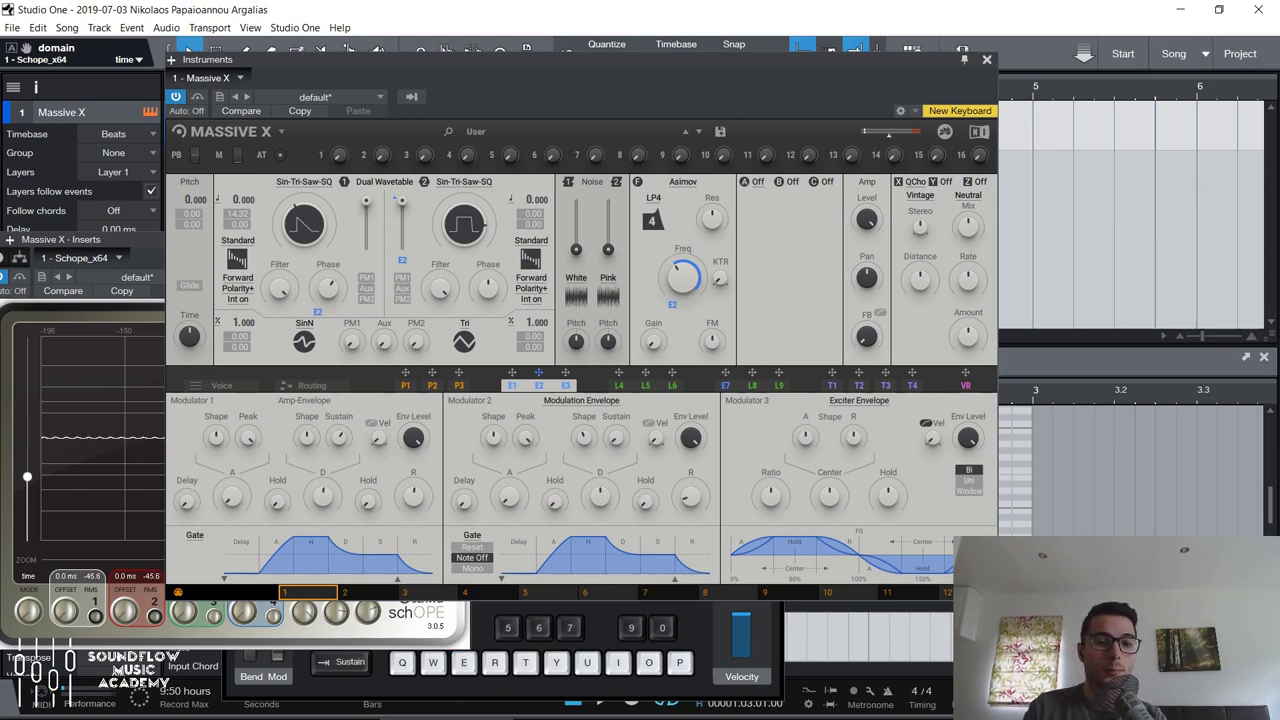
key("e")
key("w")
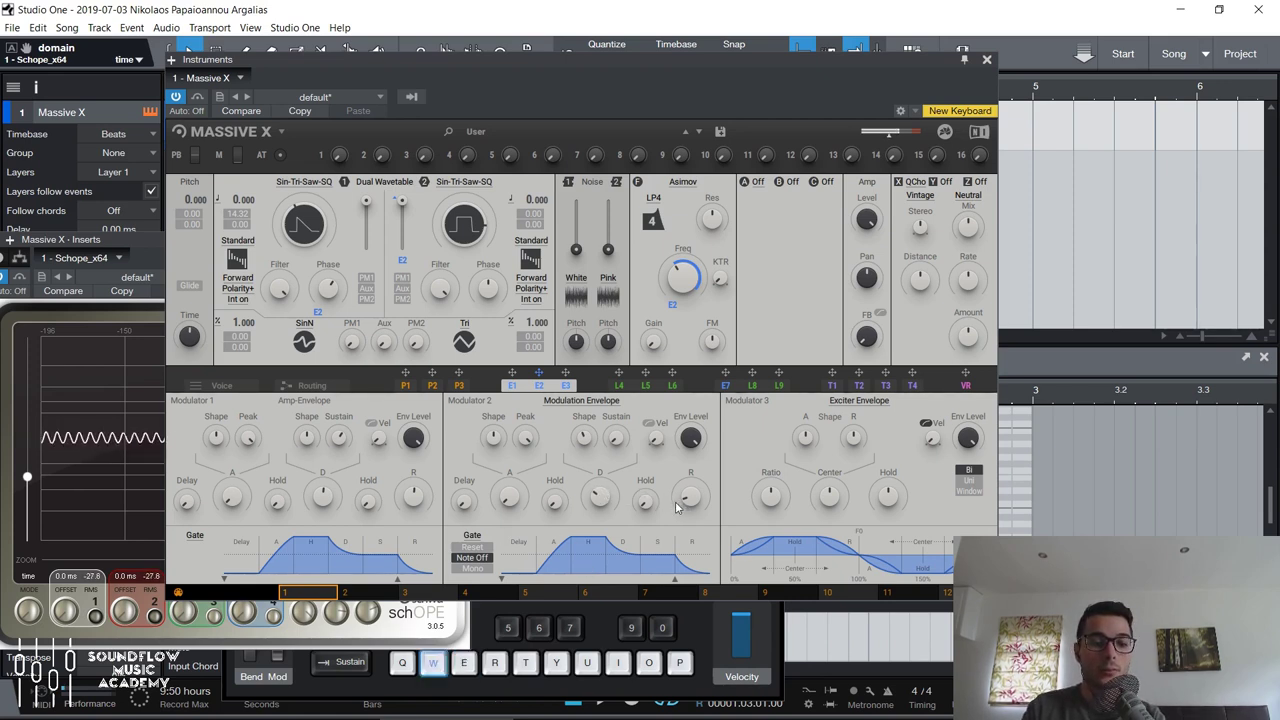
key("q")
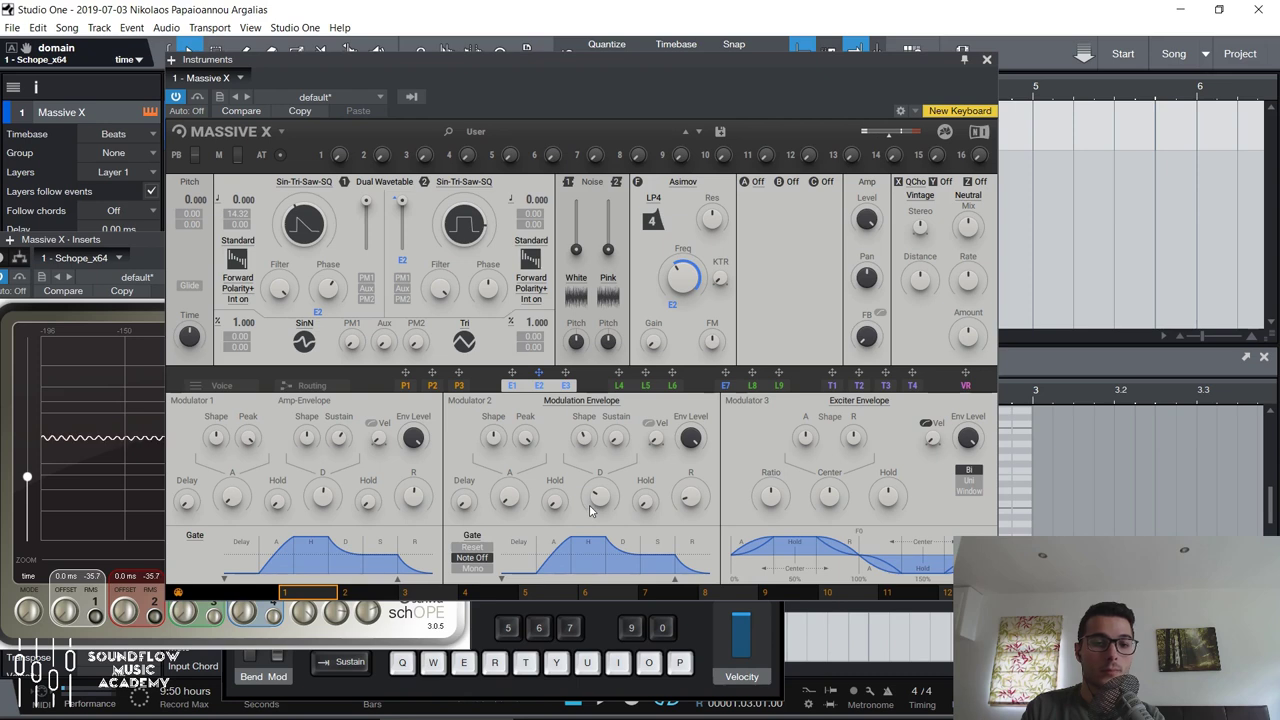
key("e")
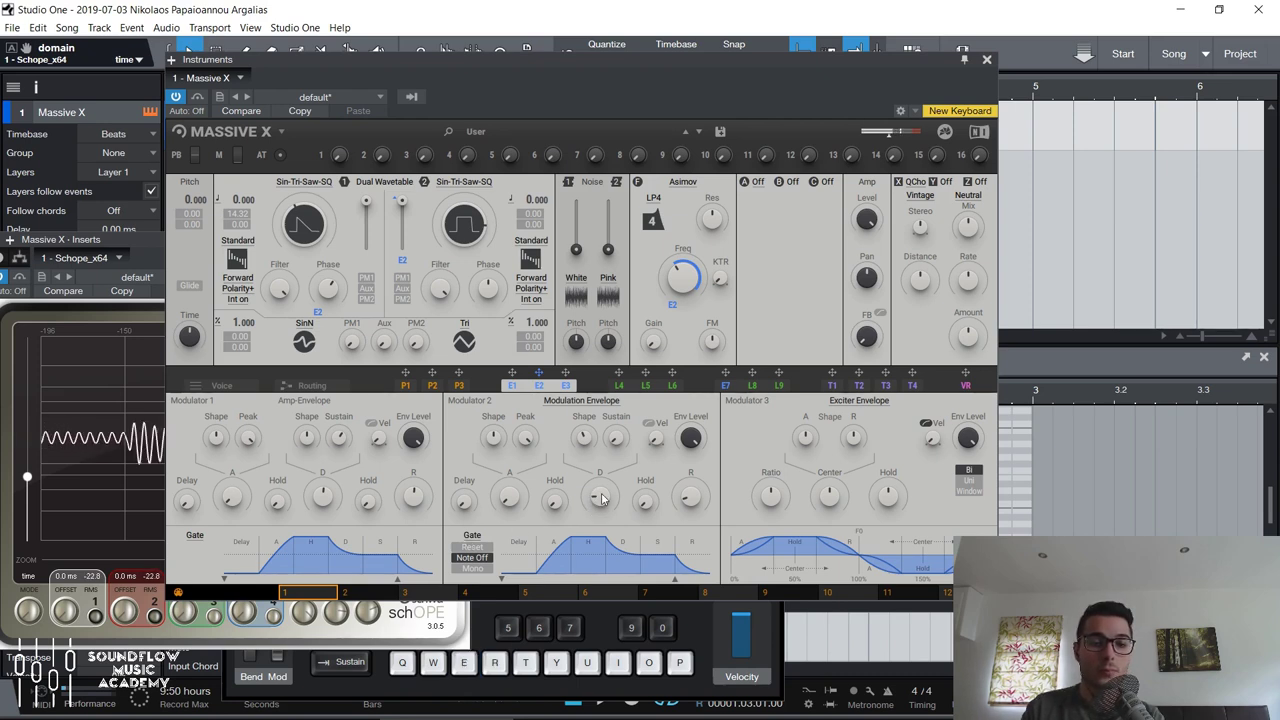
key("w")
Set the modulation envelope's gate to Reset and audition it with a run of different notes.
left_click(478, 547)
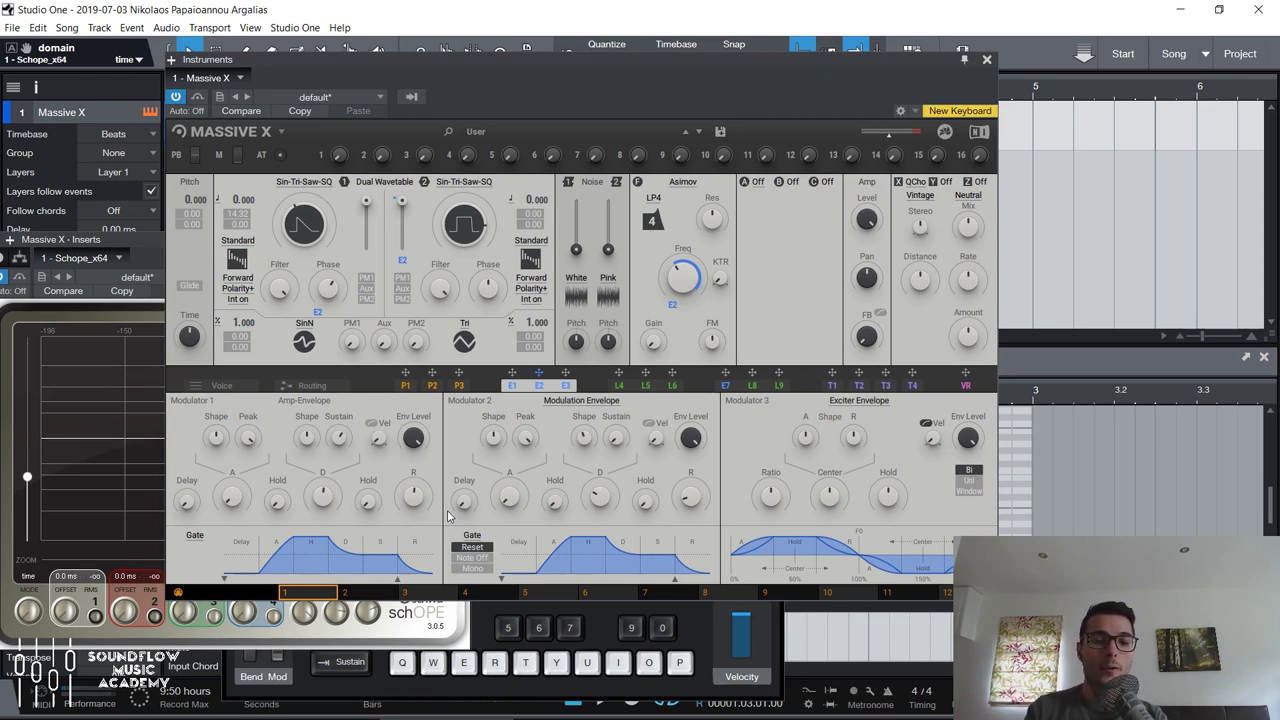
key("q")
key("e")
key("t")
key("y")
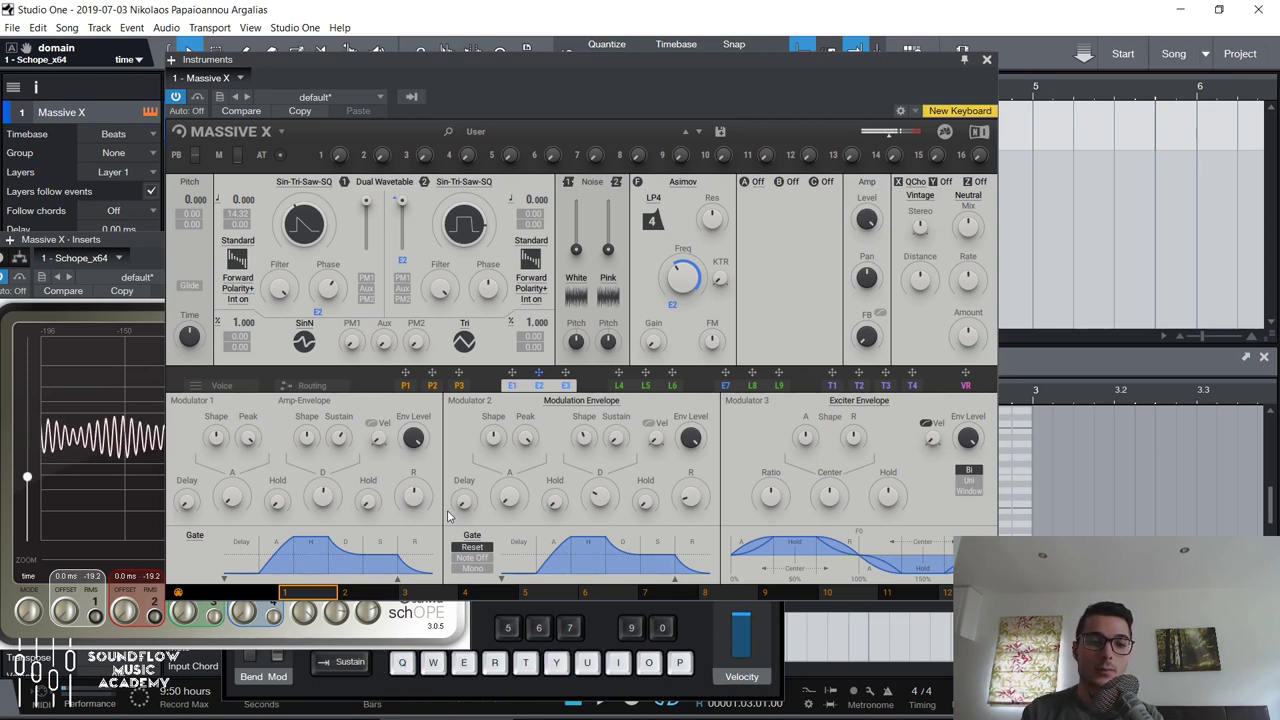
key("w")
key("e")
key("q")
key("w")
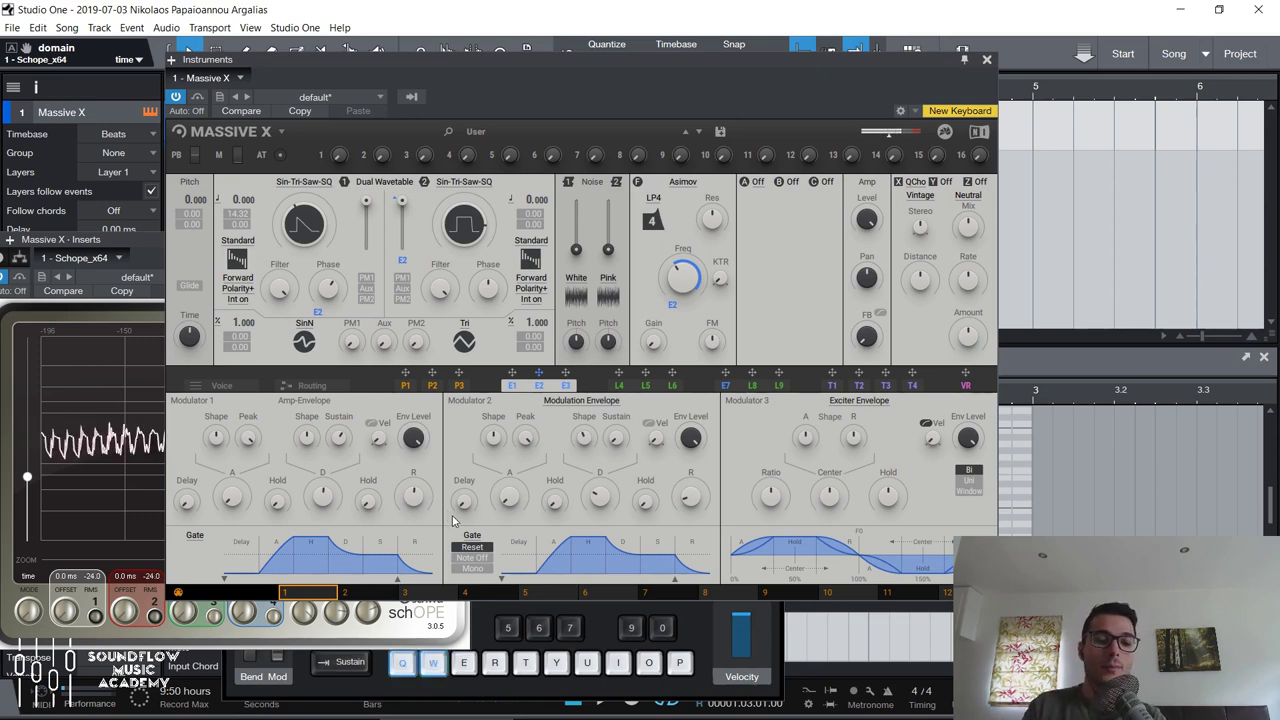
Audition the modulation envelope in Reset mode with repeated two- and three-note patterns.
key("e")
key("t")
key("e")
key("t")
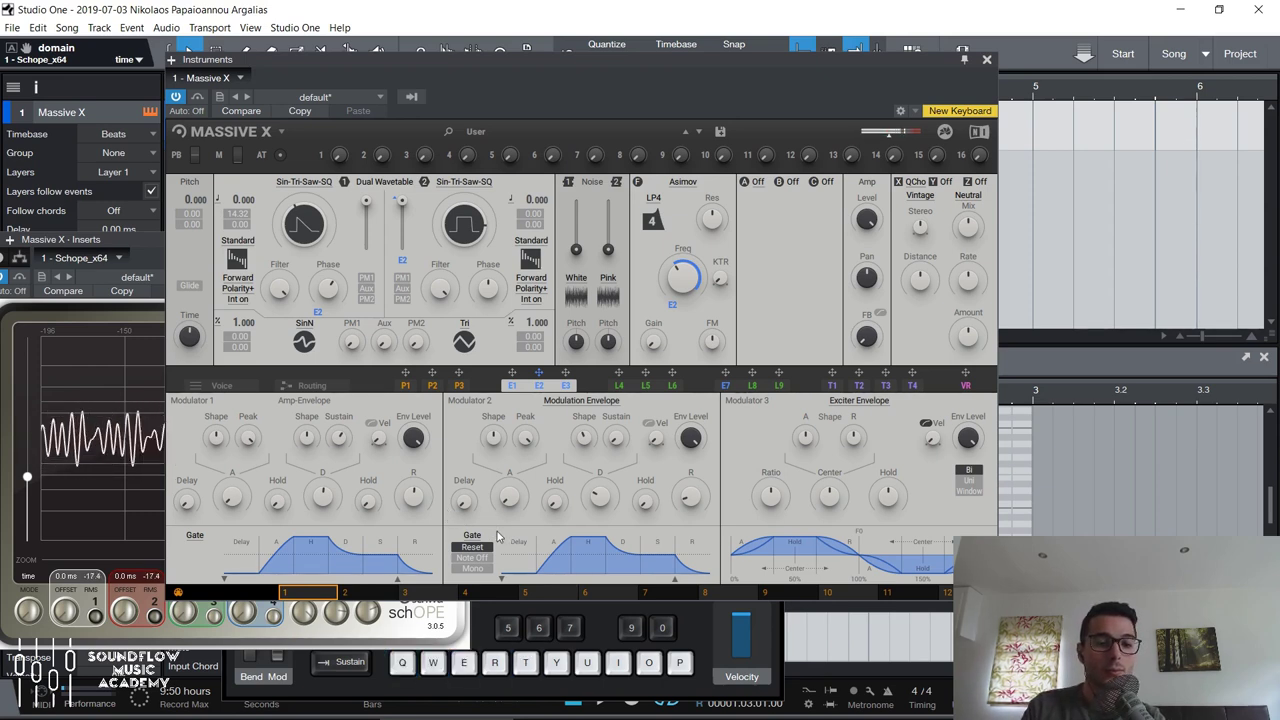
key("q")
key("e")
key("t")
key("q")
key("e")
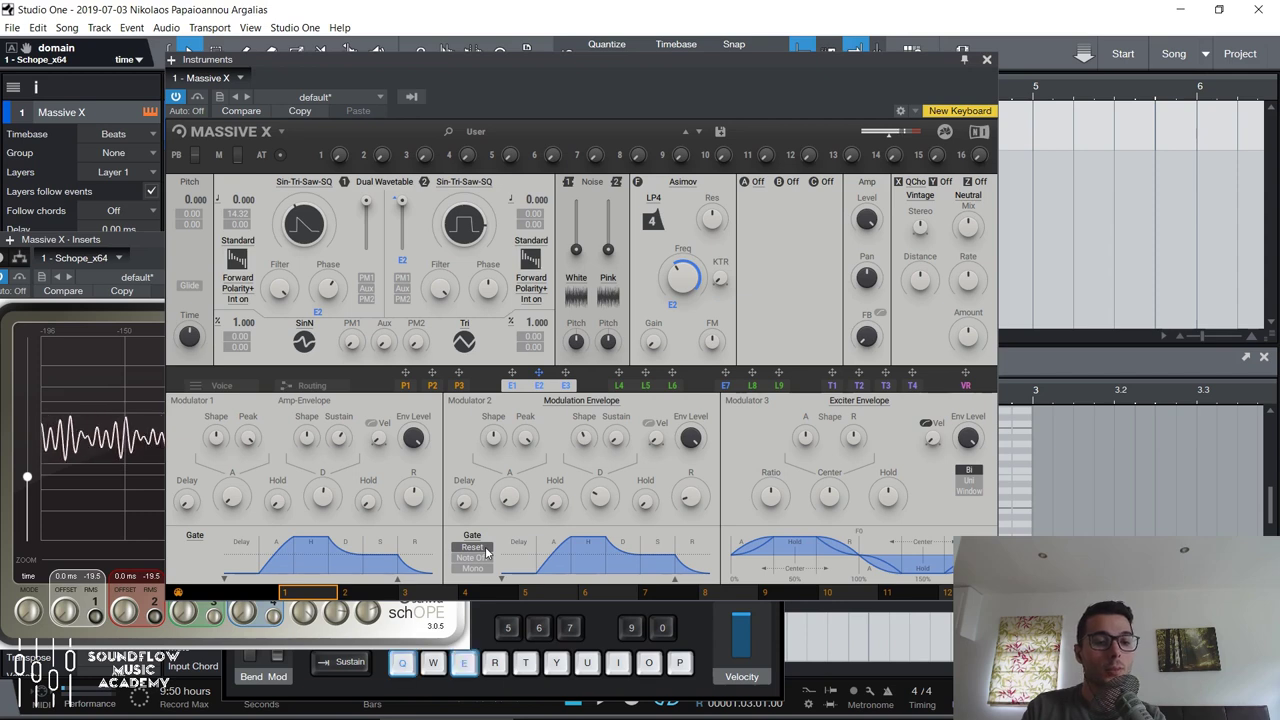
Compare the modulation envelope with Reset off and on using test notes, leaving Reset enabled.
key("t")
key("q")
key("e")
key("t")
key("e")
key("t")
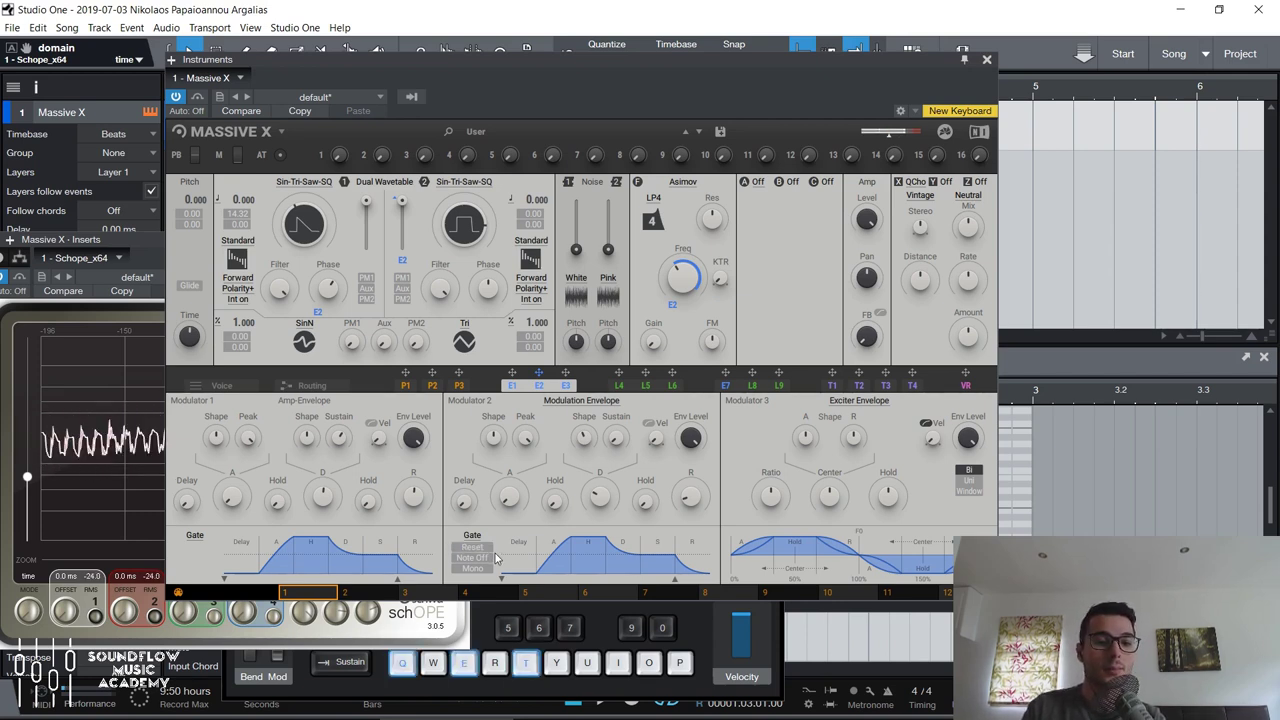
left_click(472, 547)
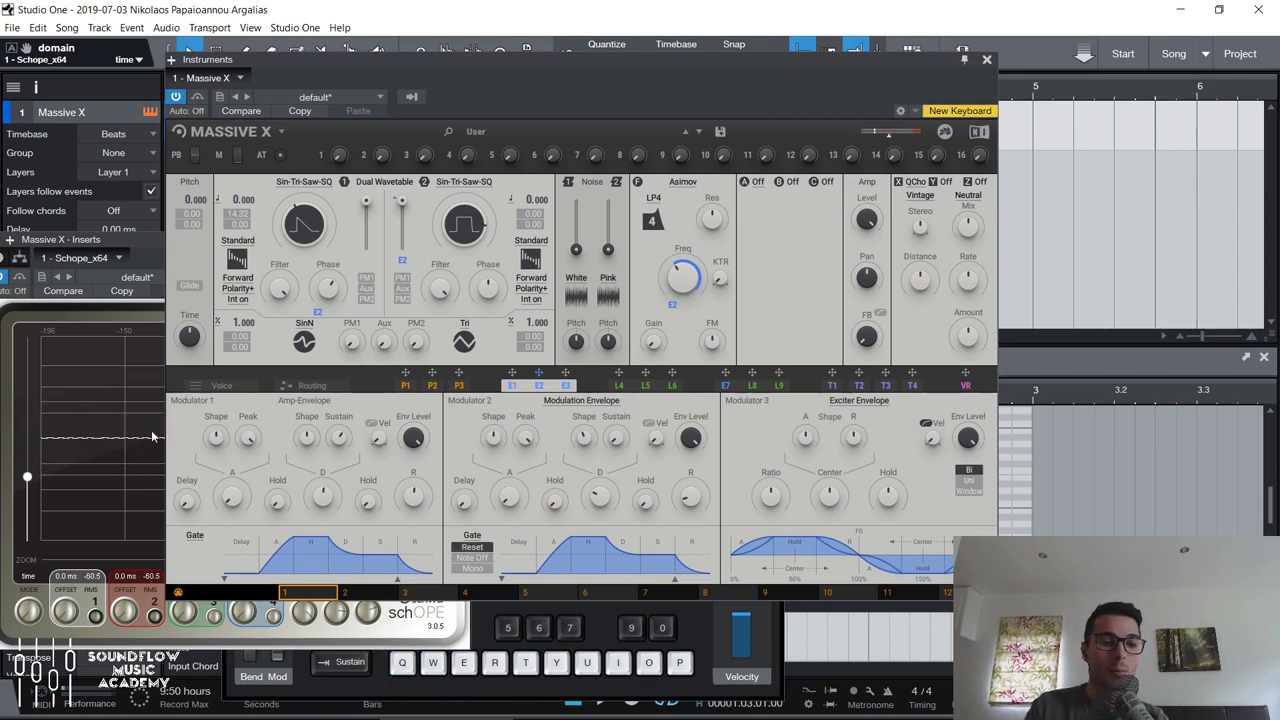
Zero the modulation envelope's amount on the filter frequency and audition the amp envelope in Gate mode.
double_click(675, 311)
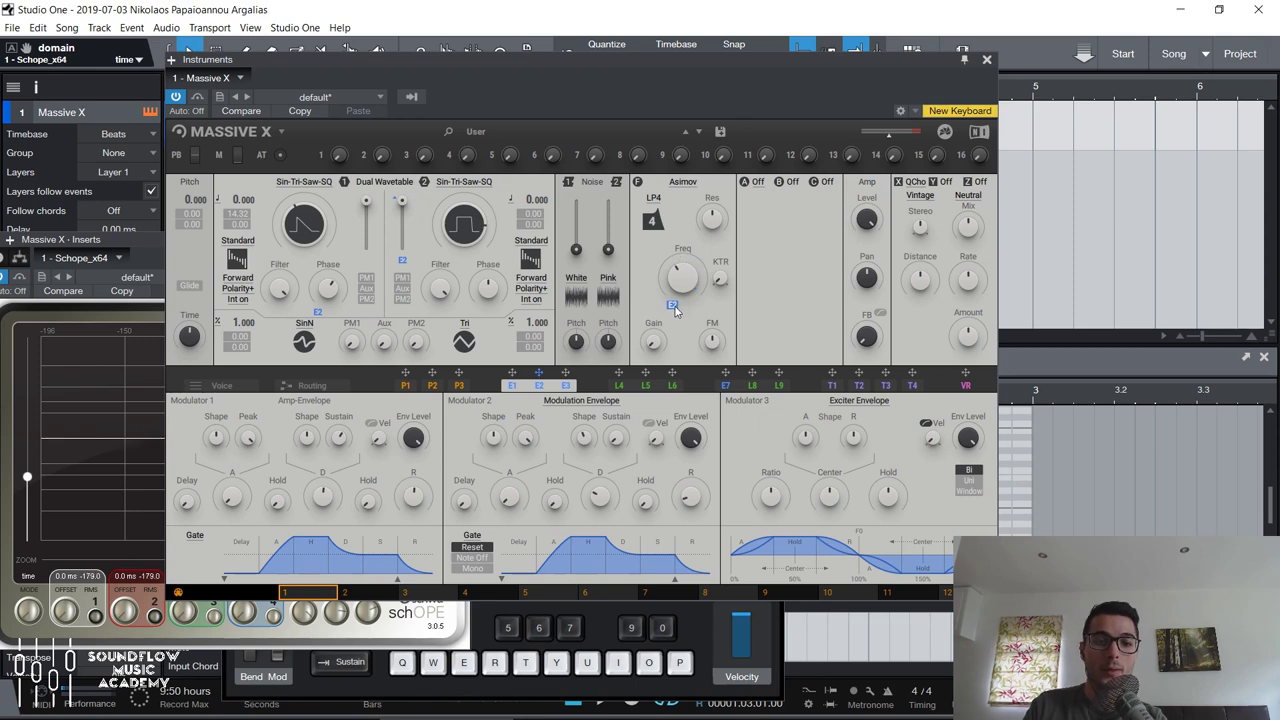
left_click(192, 536)
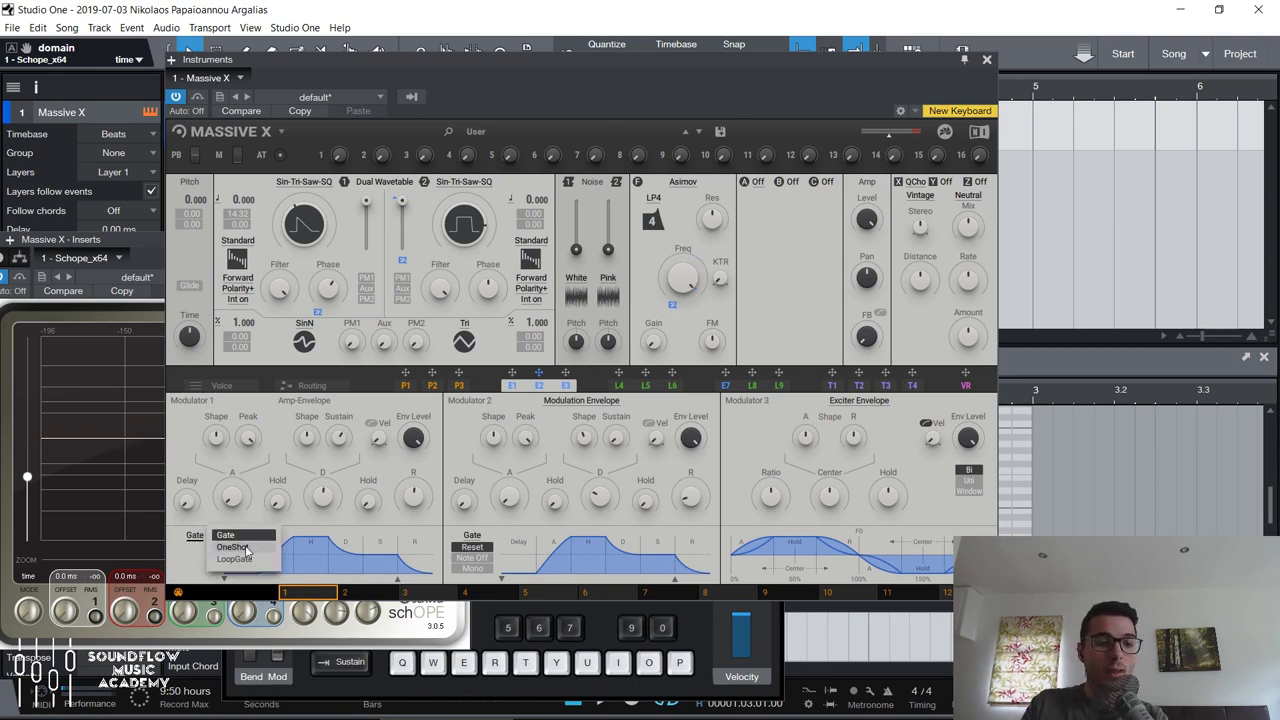
left_click(240, 536)
left_click(194, 536)
left_click(228, 536)
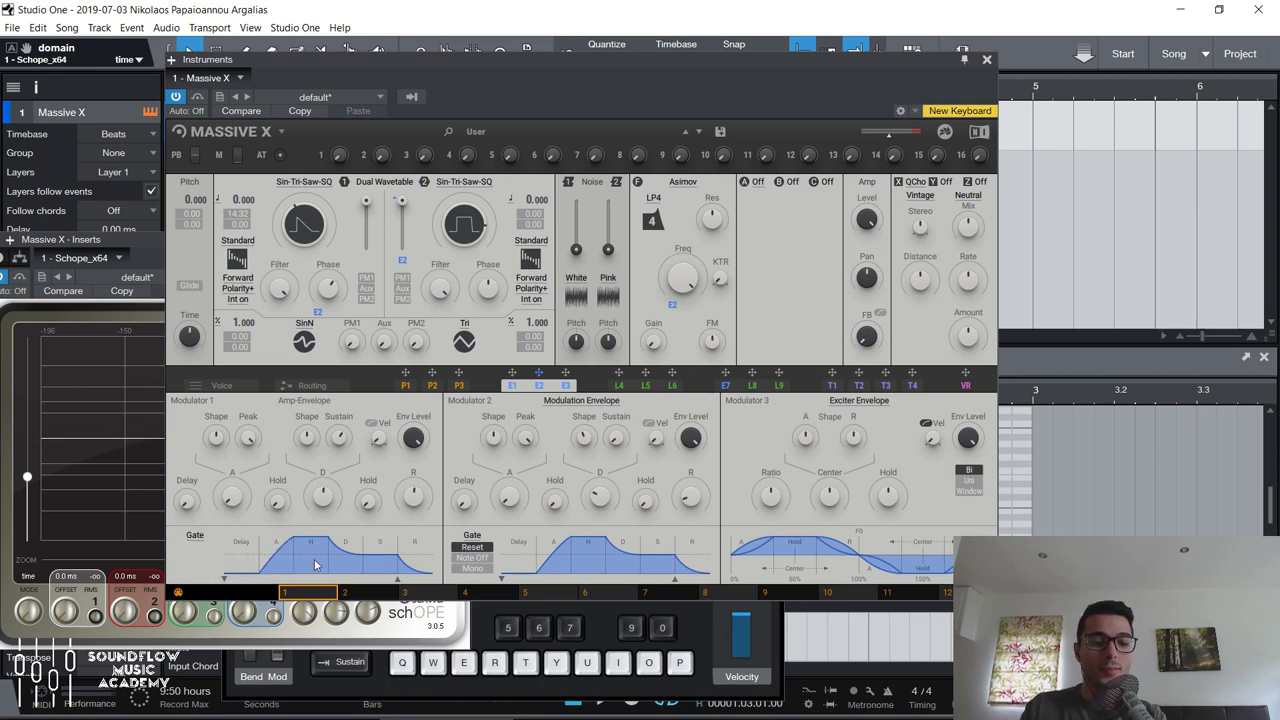
key("e")
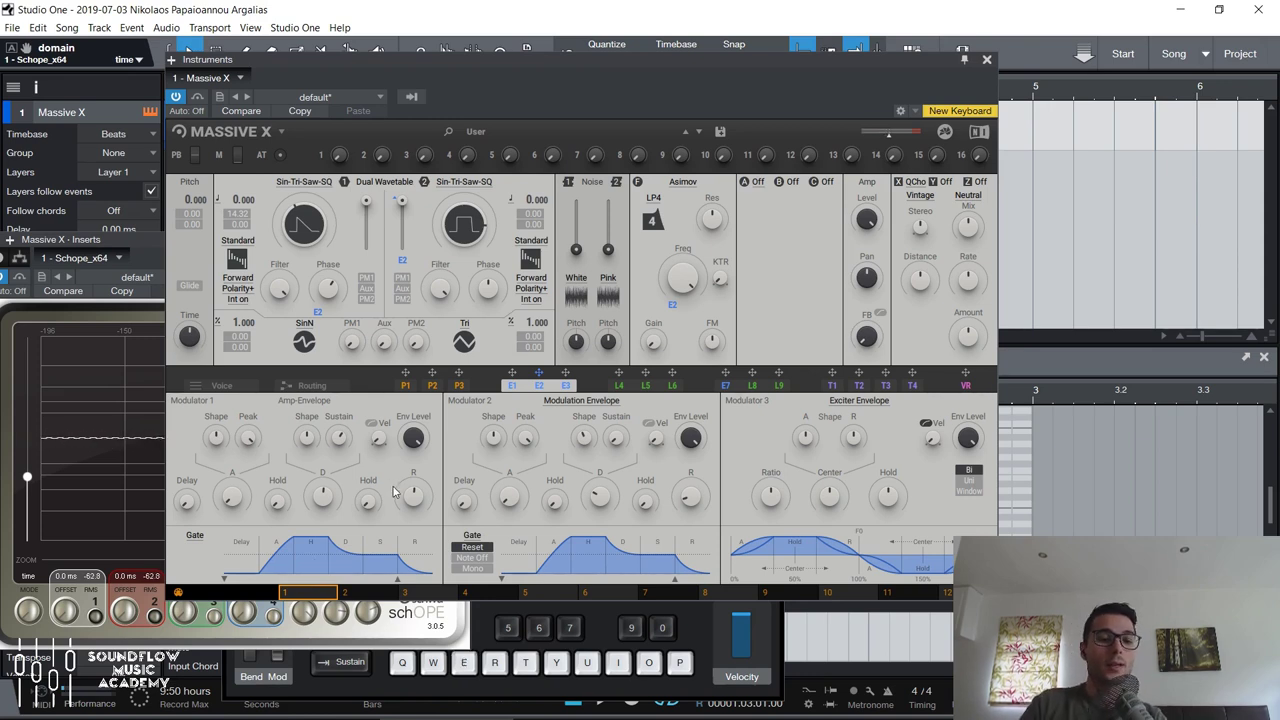
Set the amp envelope's mode to OneShot and audition it with test notes.
left_click(192, 537)
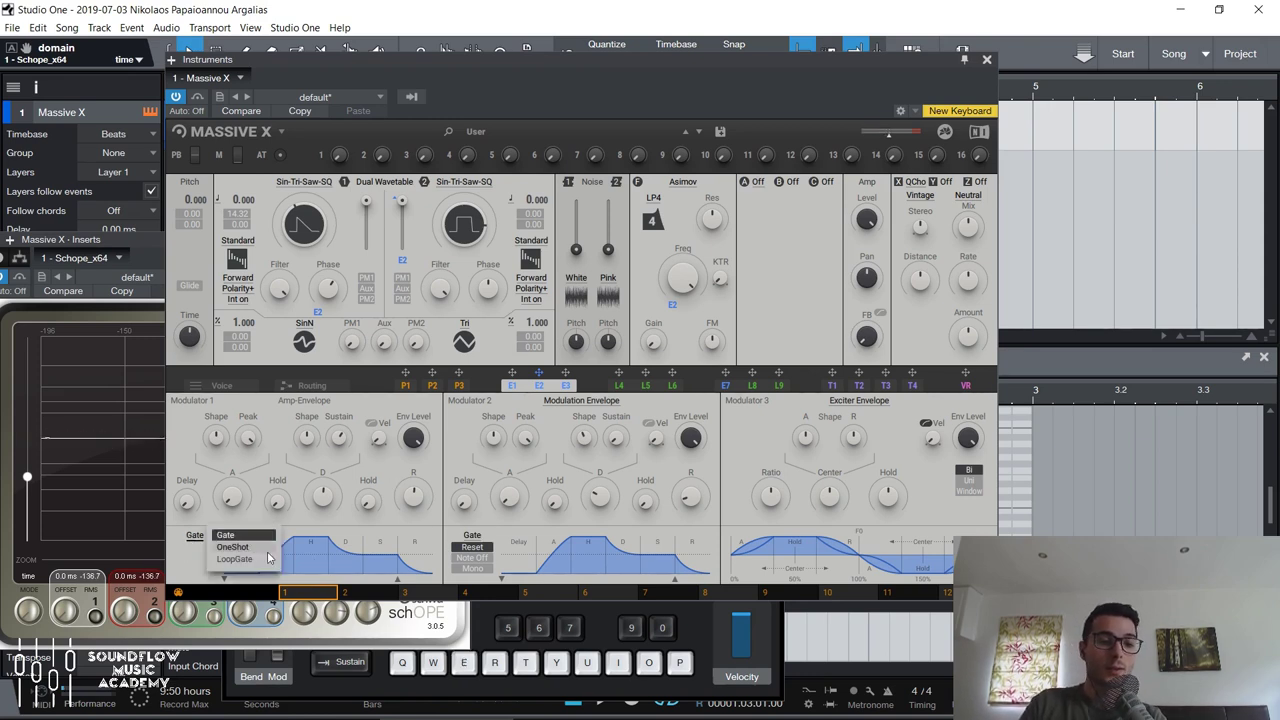
left_click(207, 556)
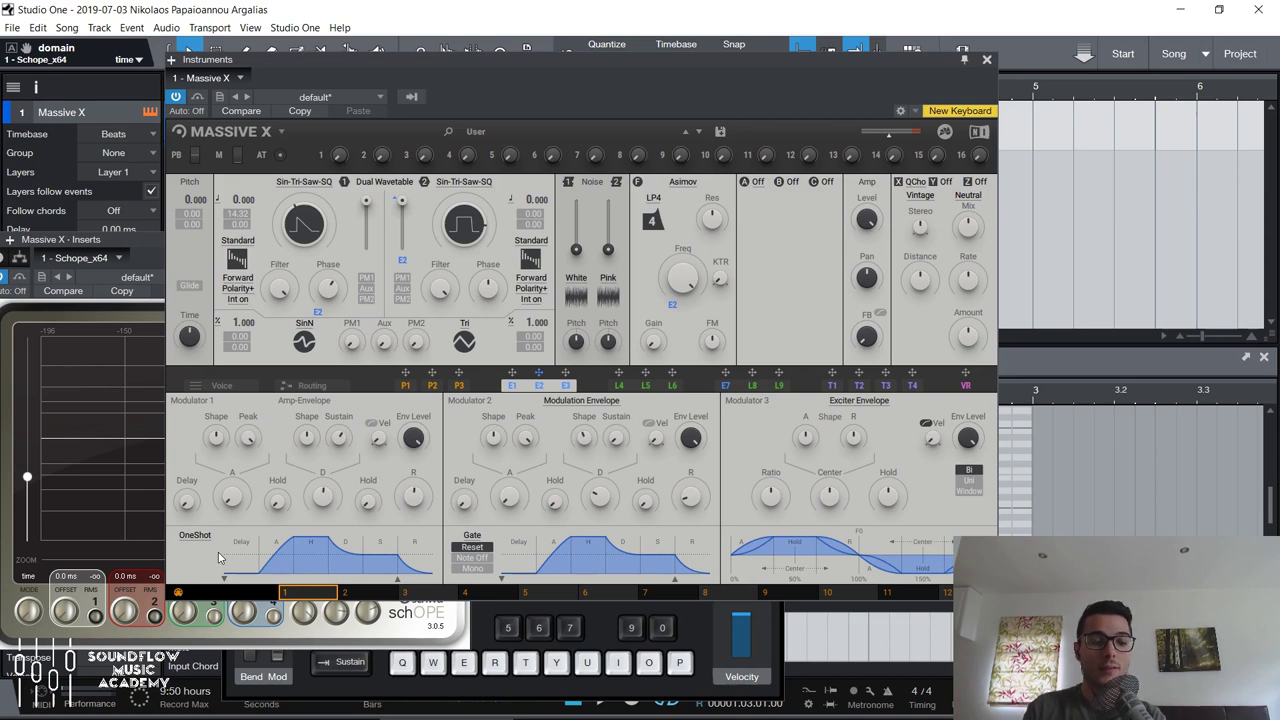
key("e")
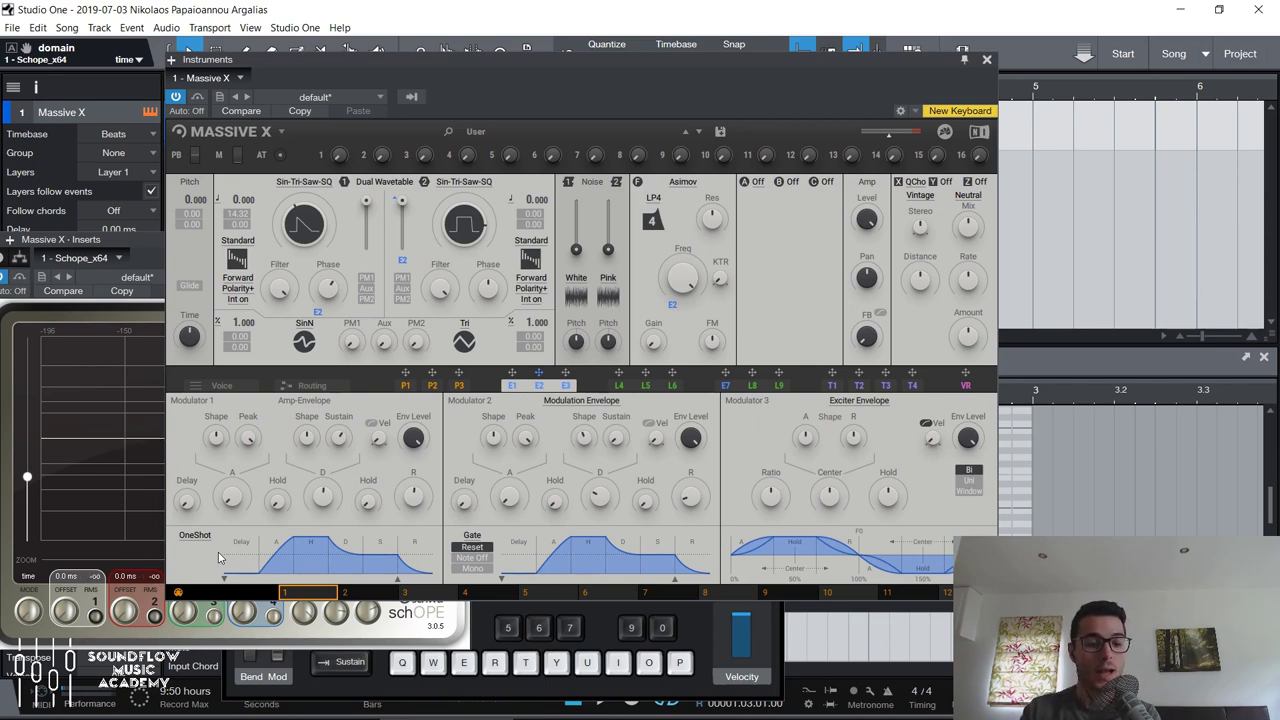
key("e")
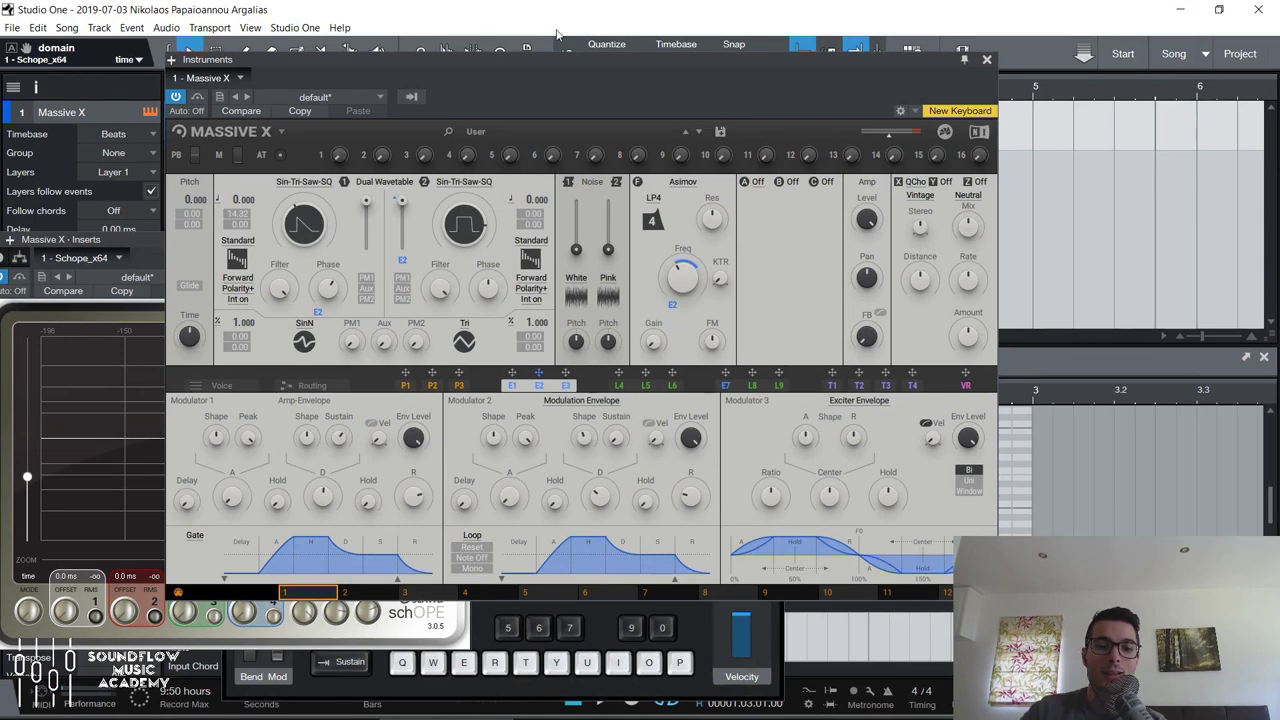
Set the modulation envelope's mode to LoopGate and audition its cycling while varying its attack, decay and sustain.
left_click(478, 537)
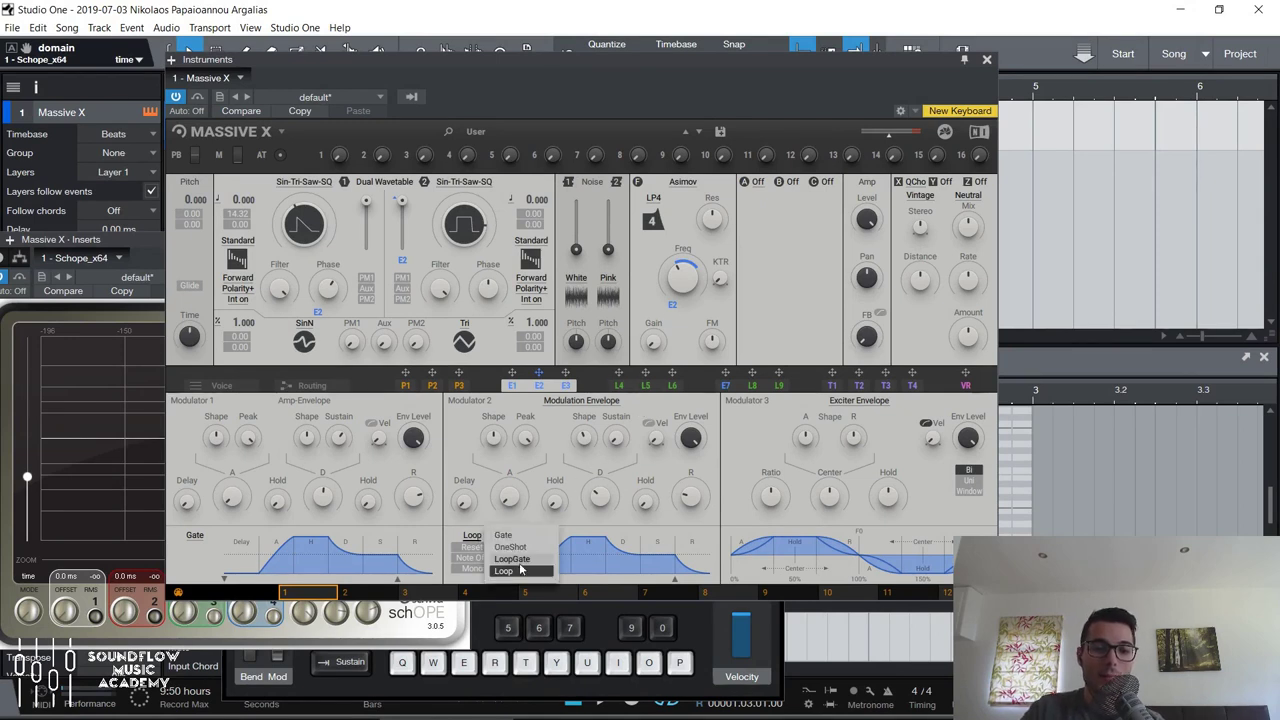
left_click(495, 575)
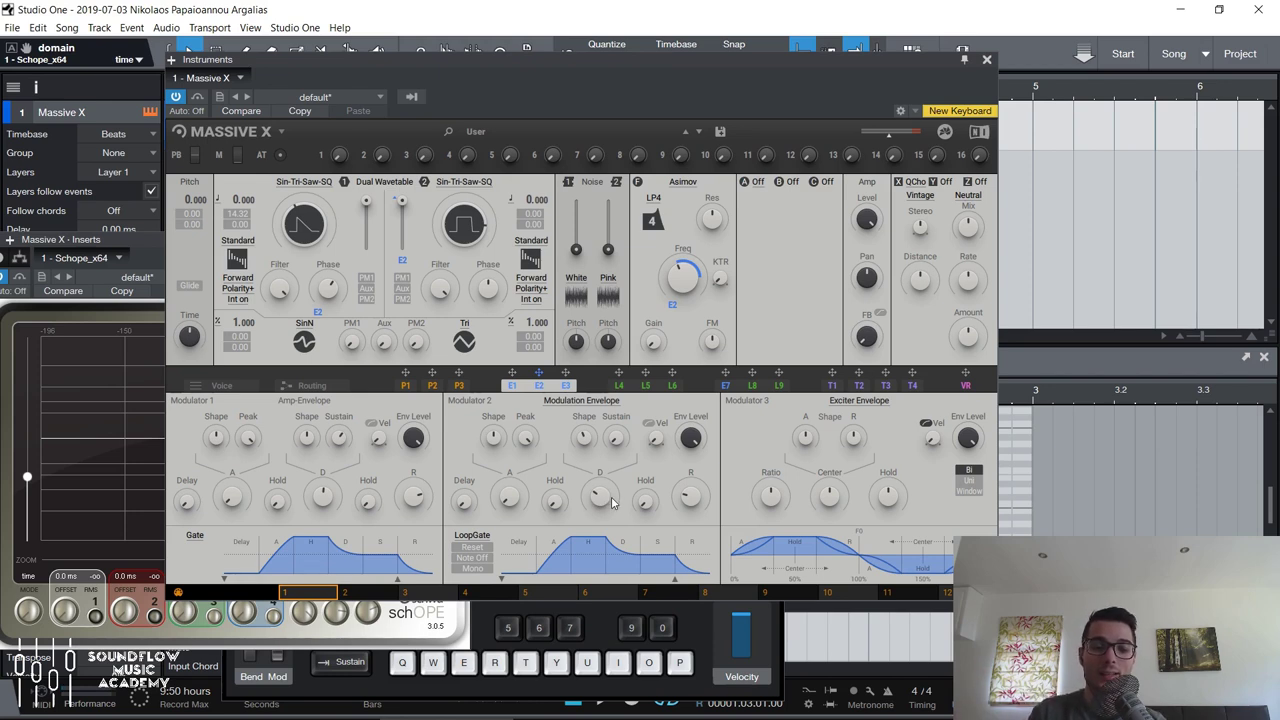
key("e")
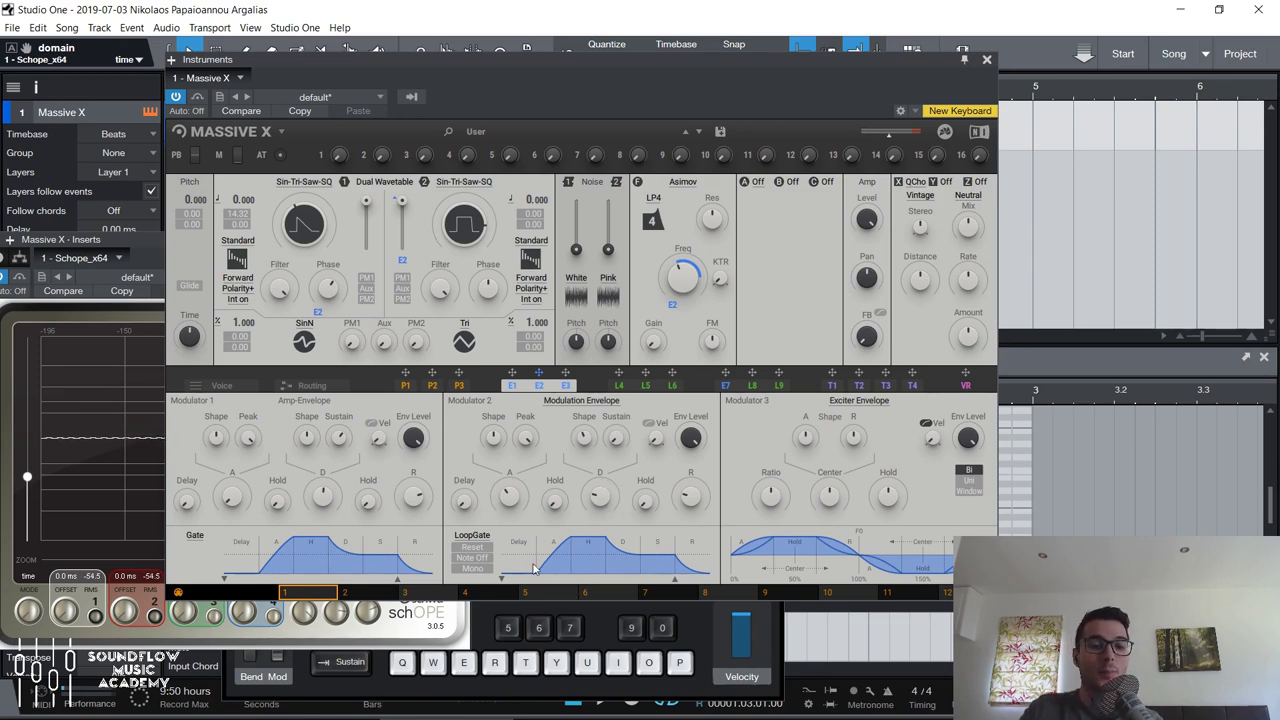
key("e")
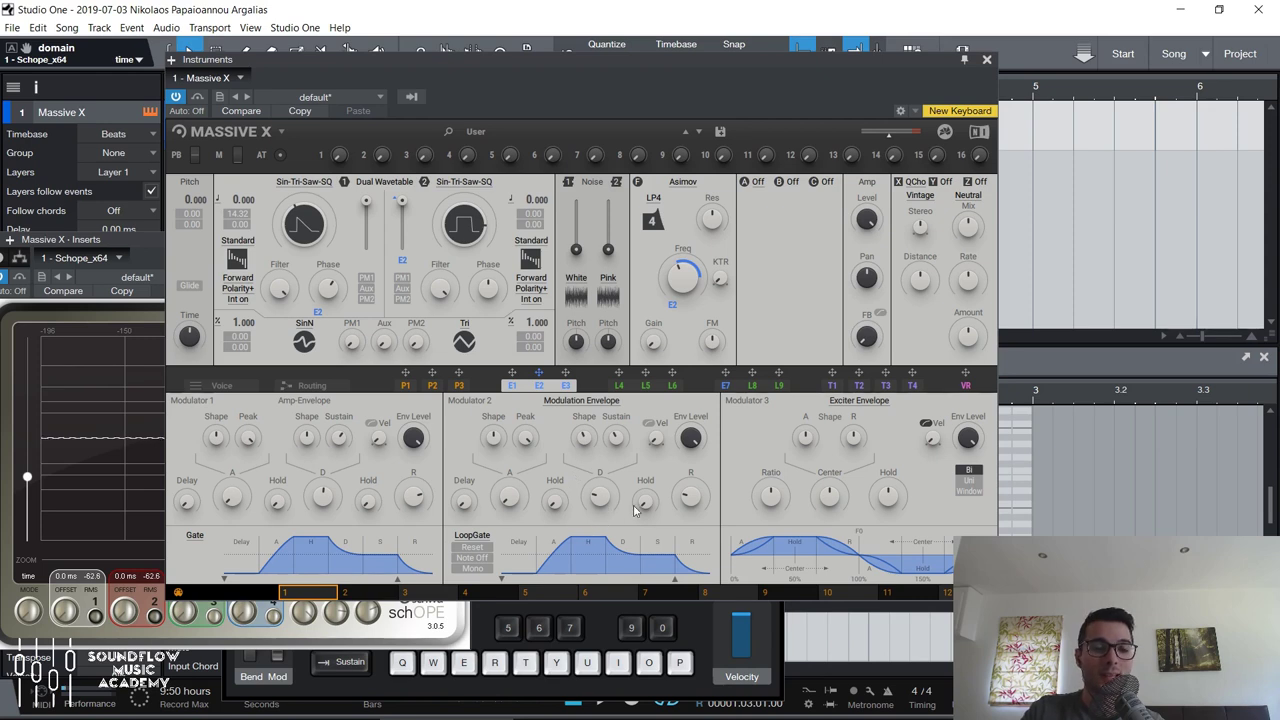
key("e")
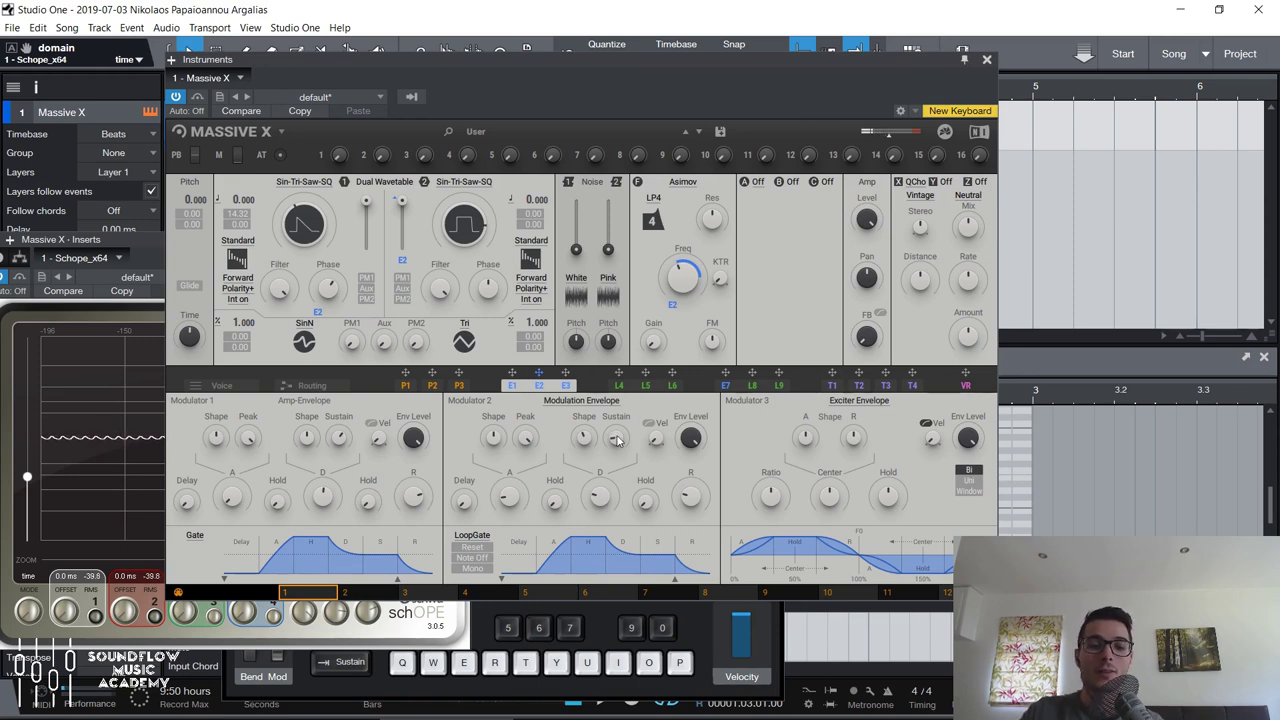
key("e")
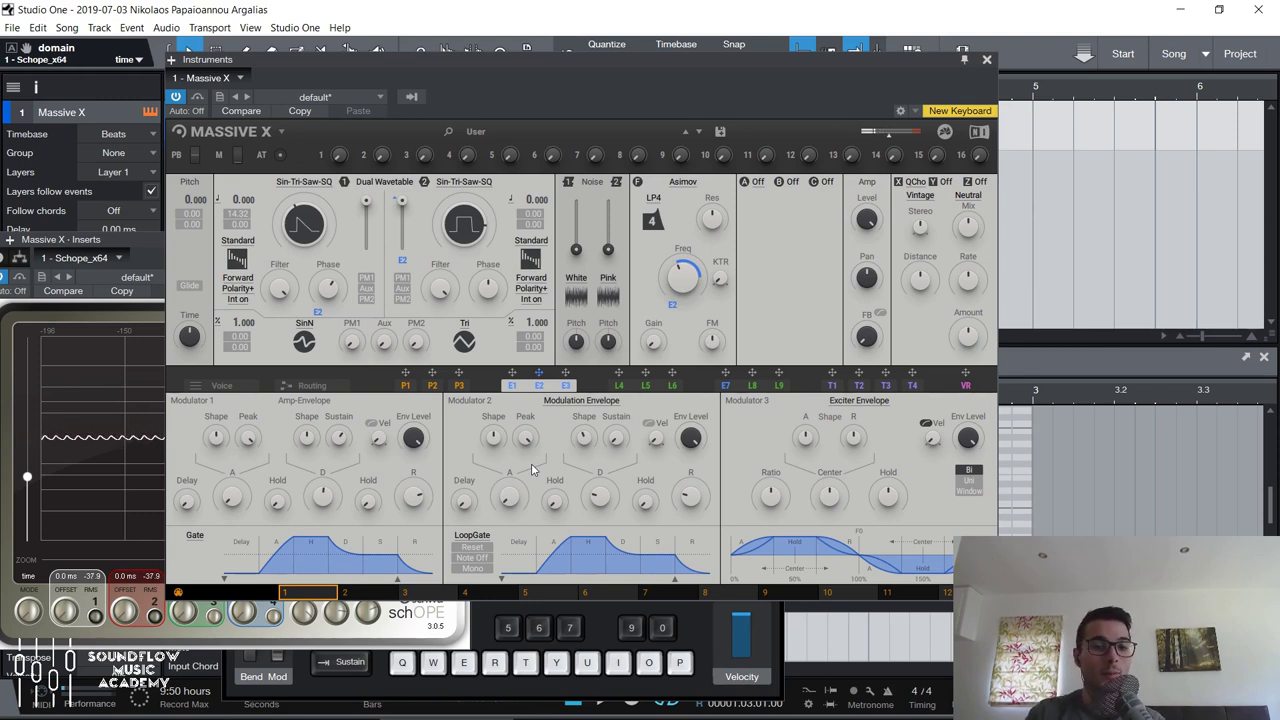
Audition the modulation envelope in Loop mode and again in LoopGate mode, leaving it set to LoopGate.
left_click(474, 535)
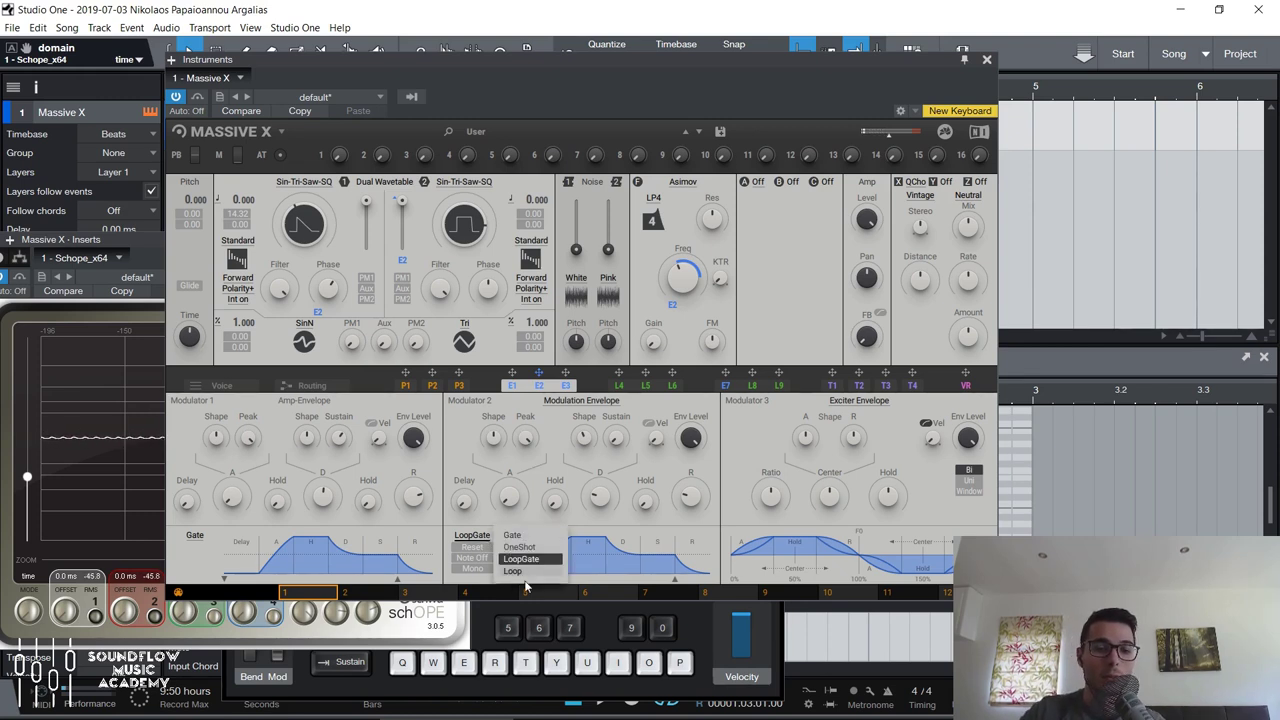
left_click(530, 571)
key("e")
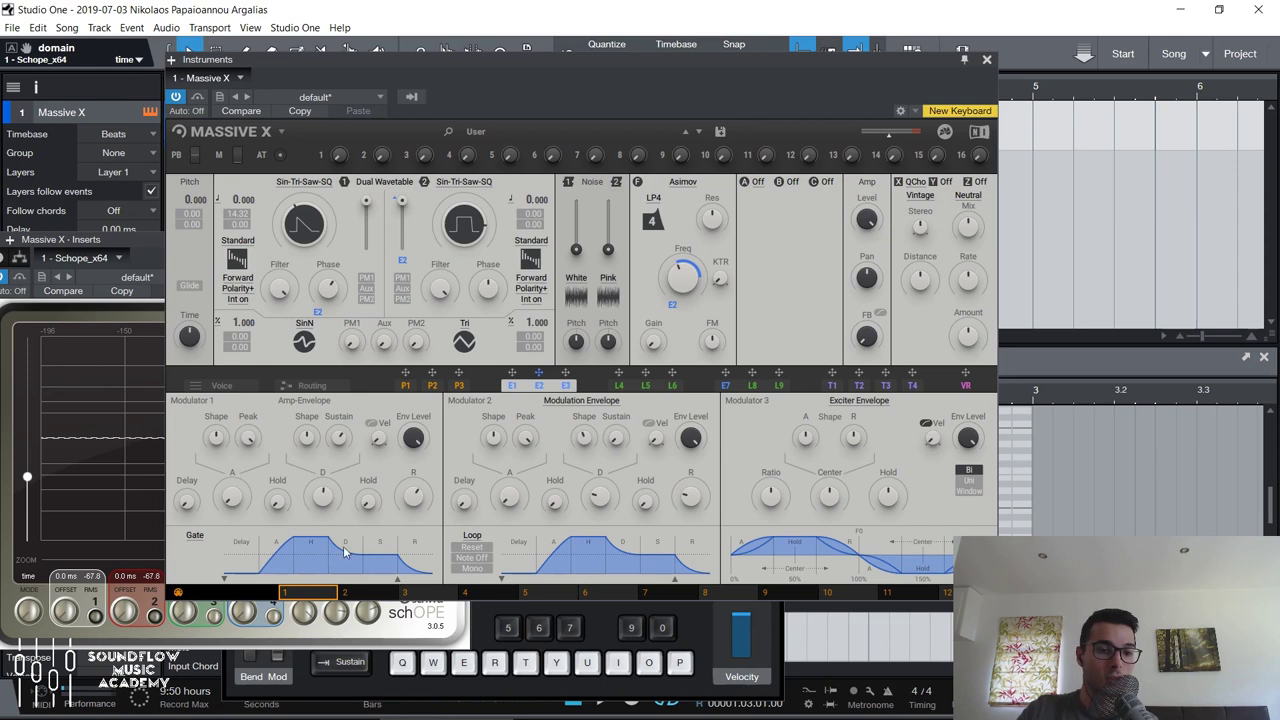
left_click(474, 536)
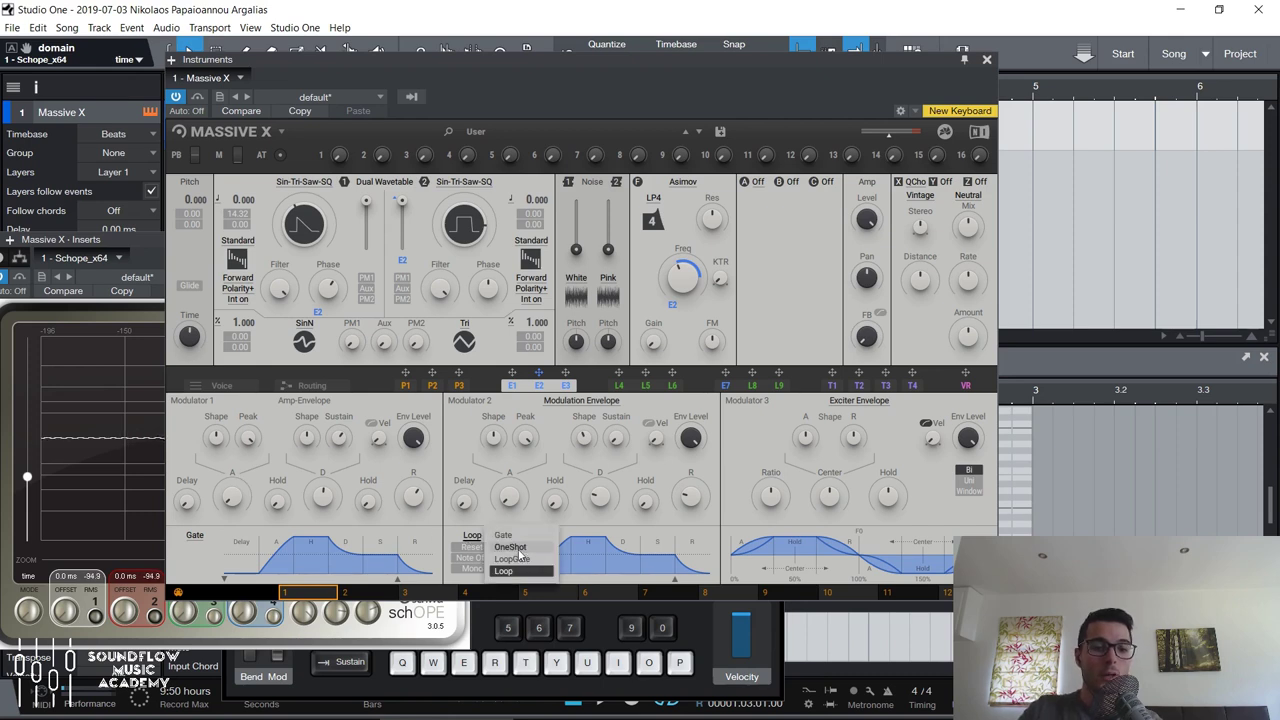
left_click(514, 559)
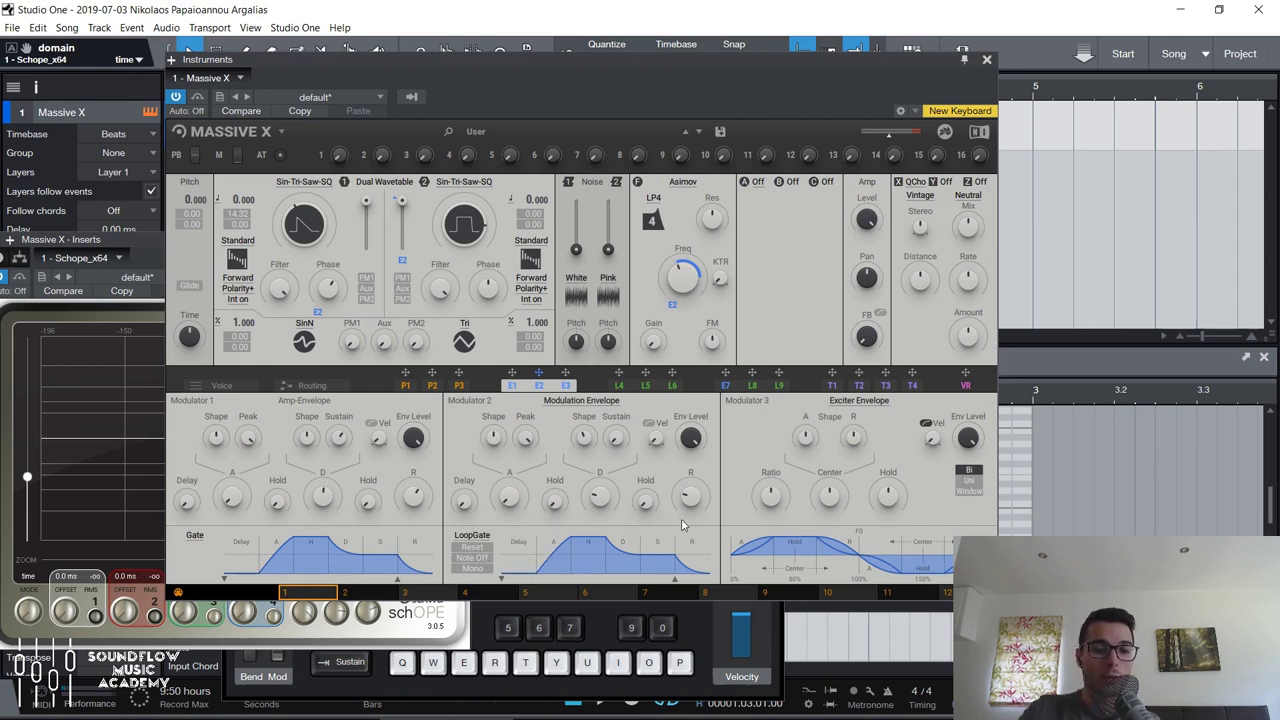
key("e")
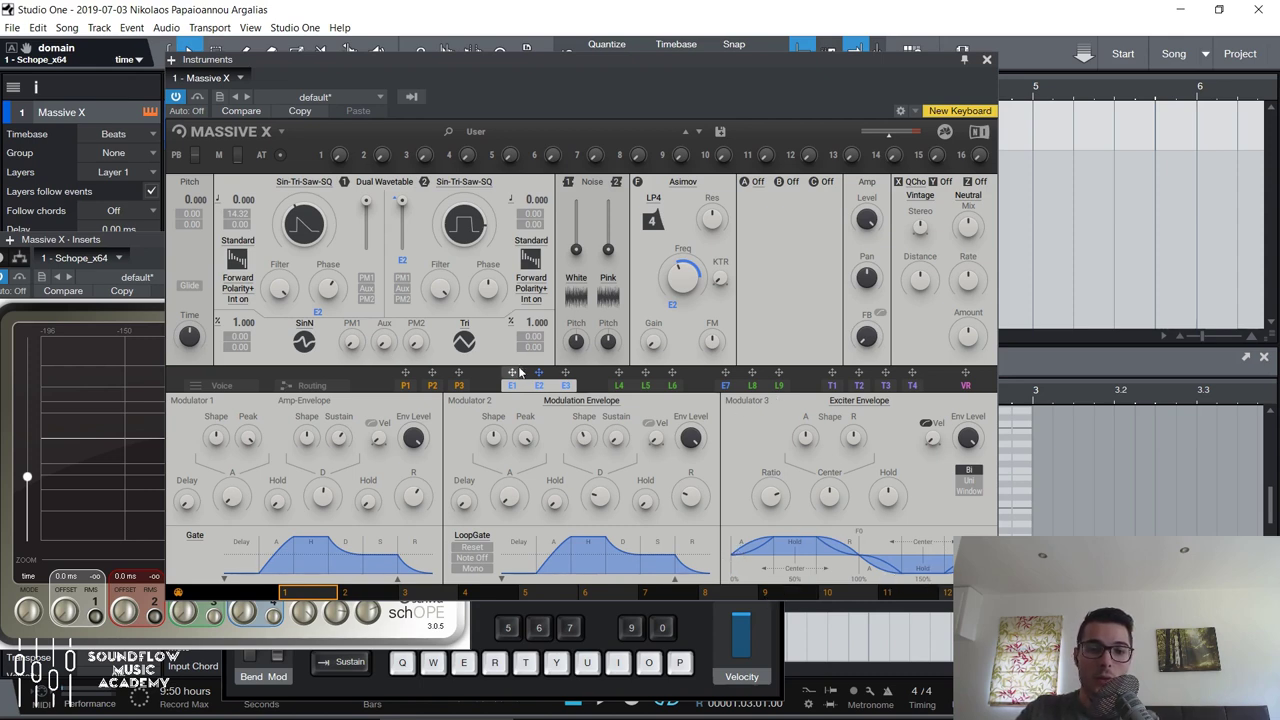
Assign the exciter envelope (E3) to the filter frequency and audition it with its ratio raised to maximum.
left_click_drag(568, 375, 676, 305)
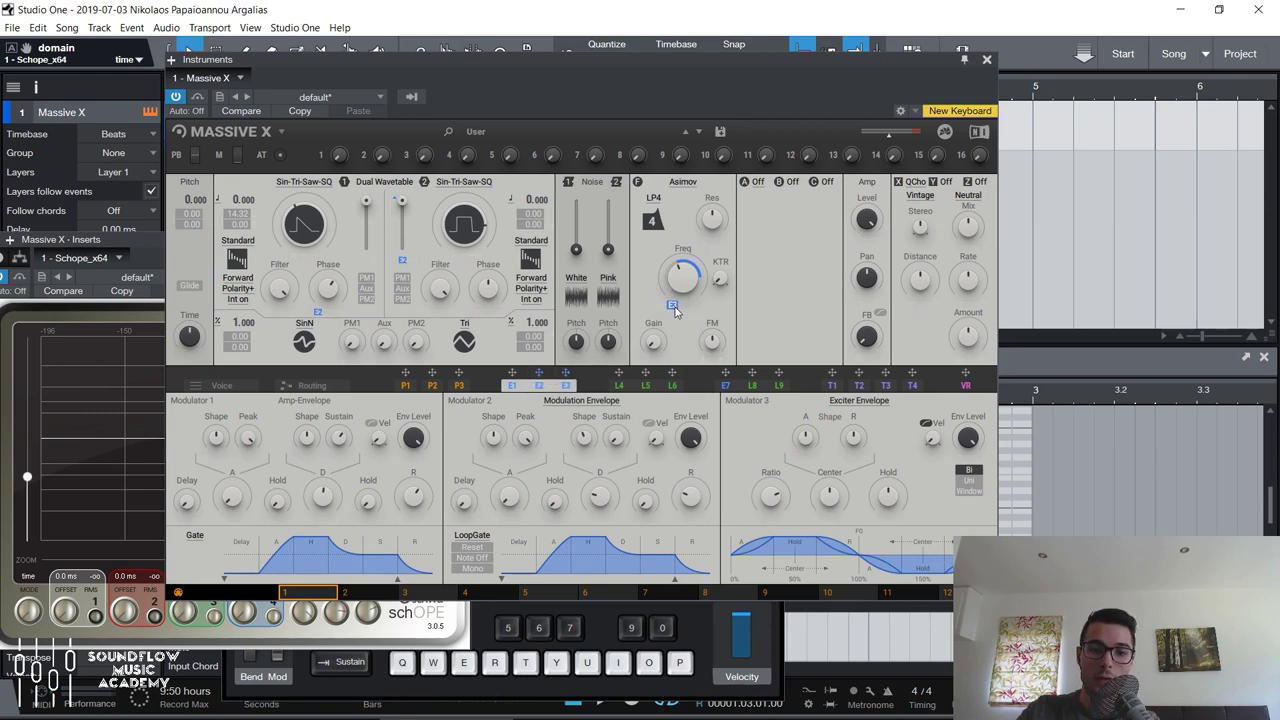
key("e")
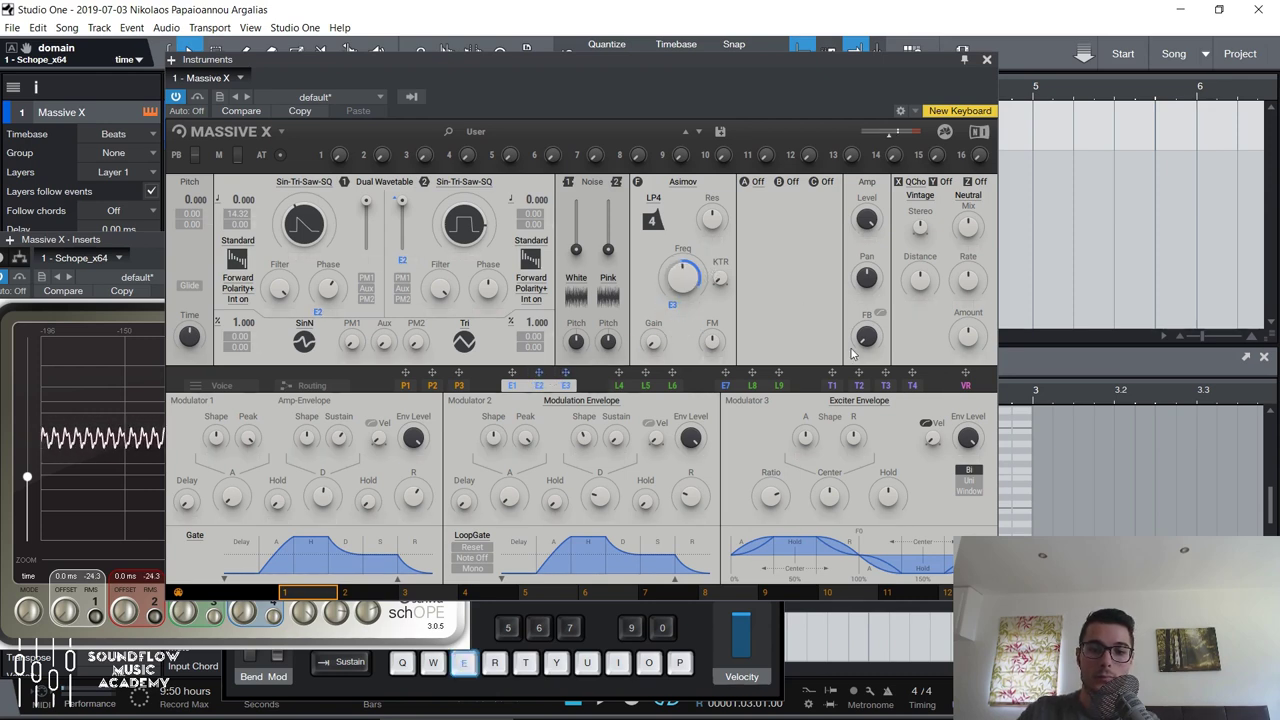
key("e")
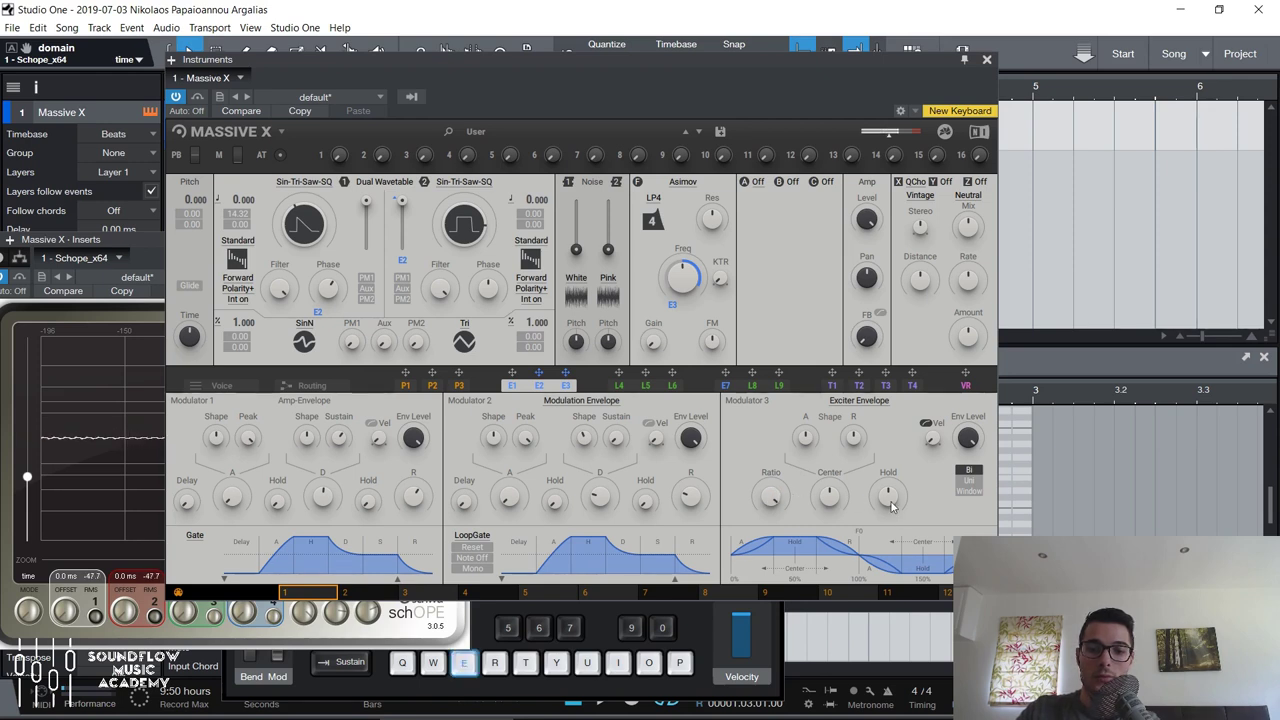
Vary the exciter envelope's hold between short and long settings while playing test notes, ending on a short hold.
key("e")
left_click_drag(893, 507, 891, 502)
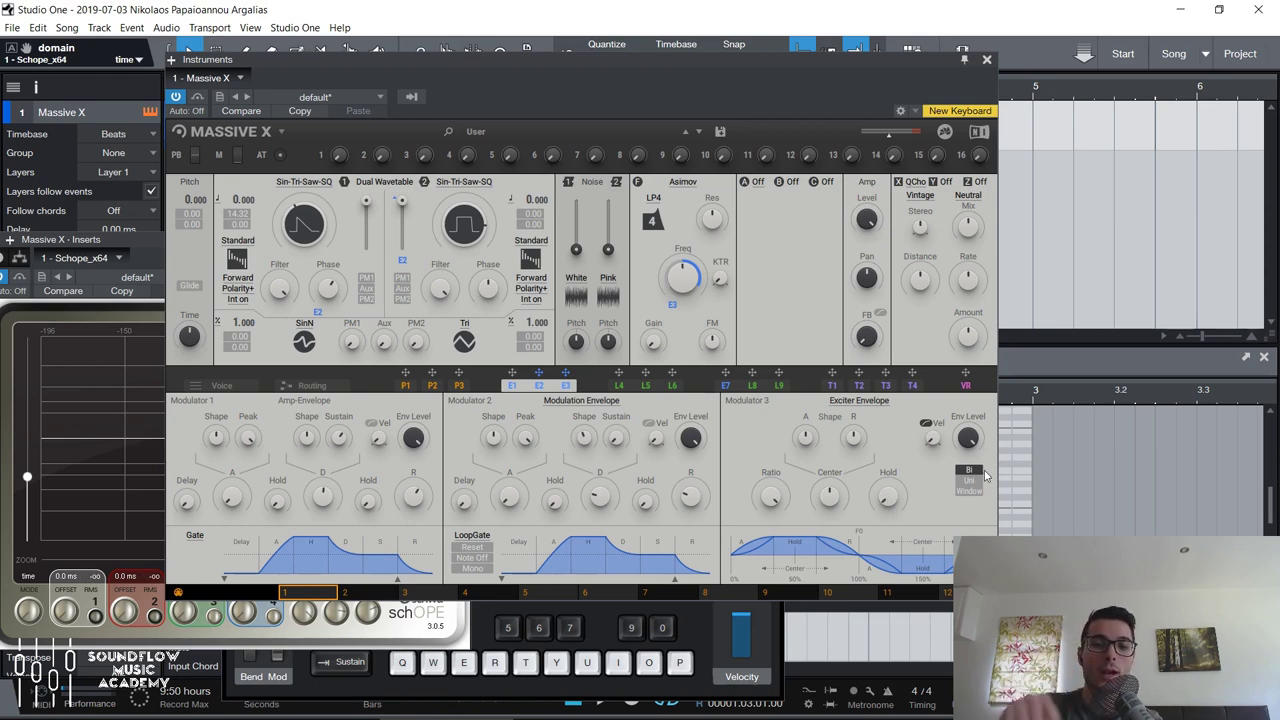
key("e")
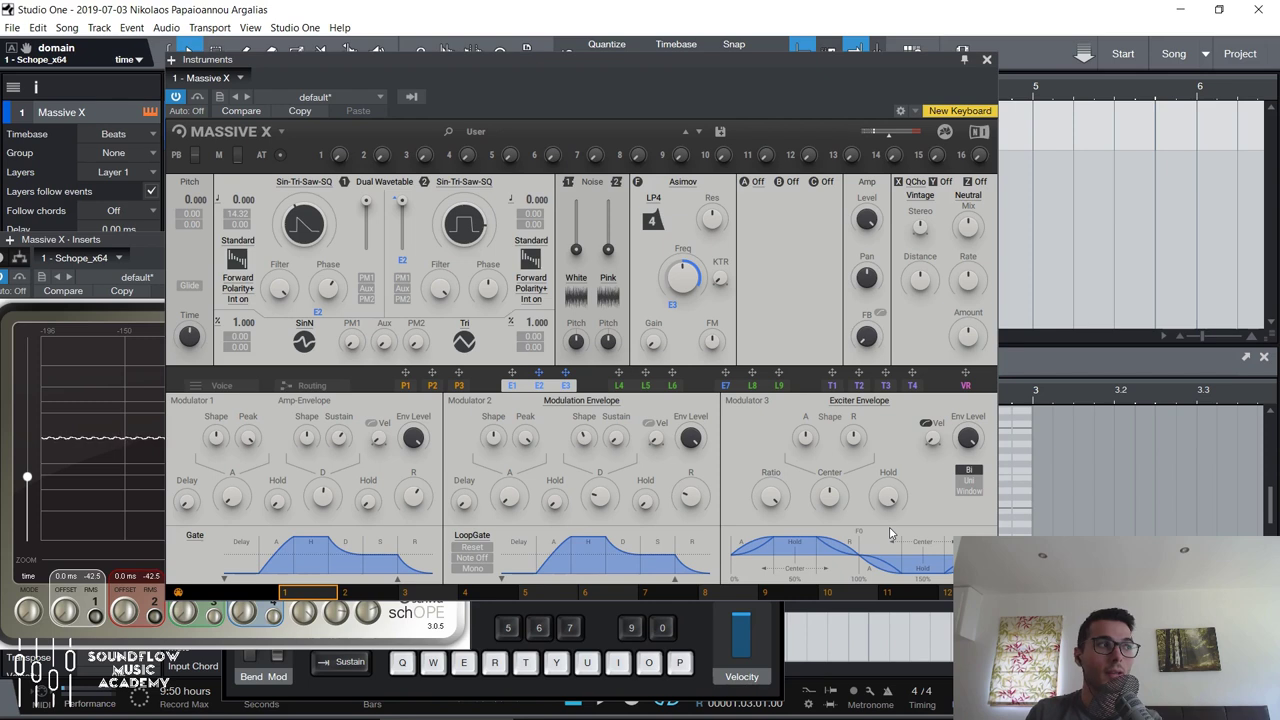
key("e")
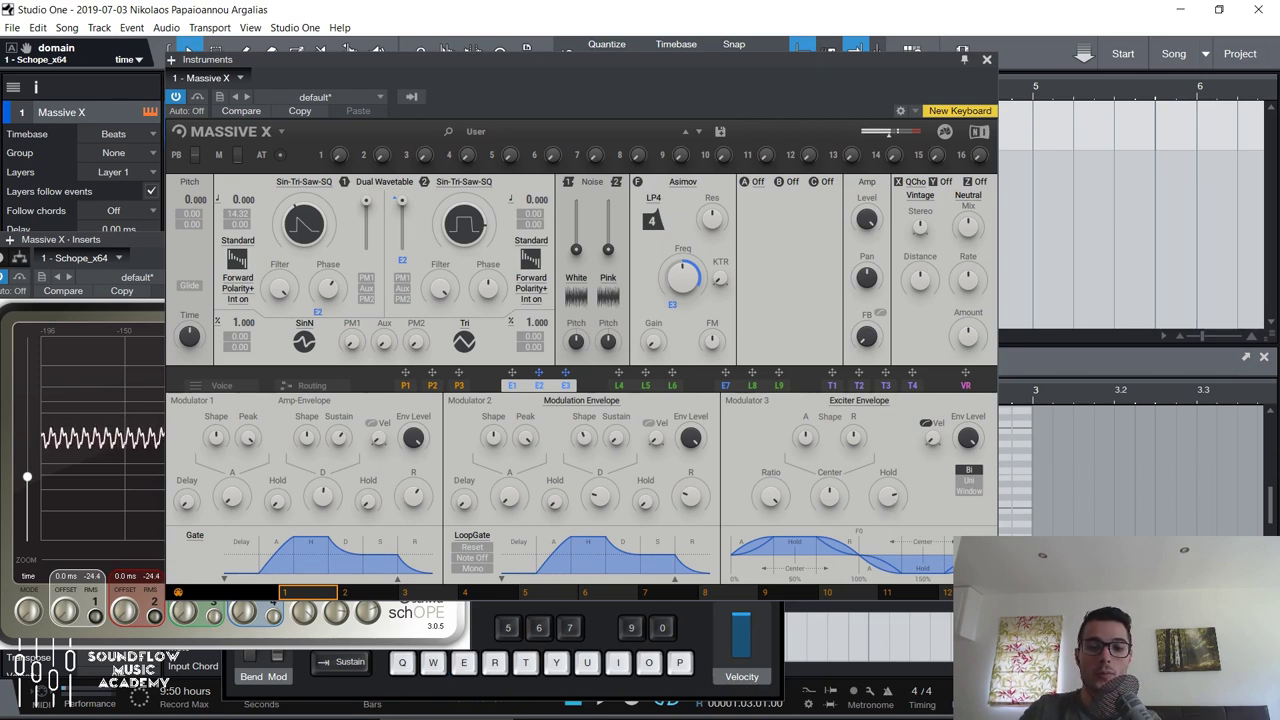
key("e")
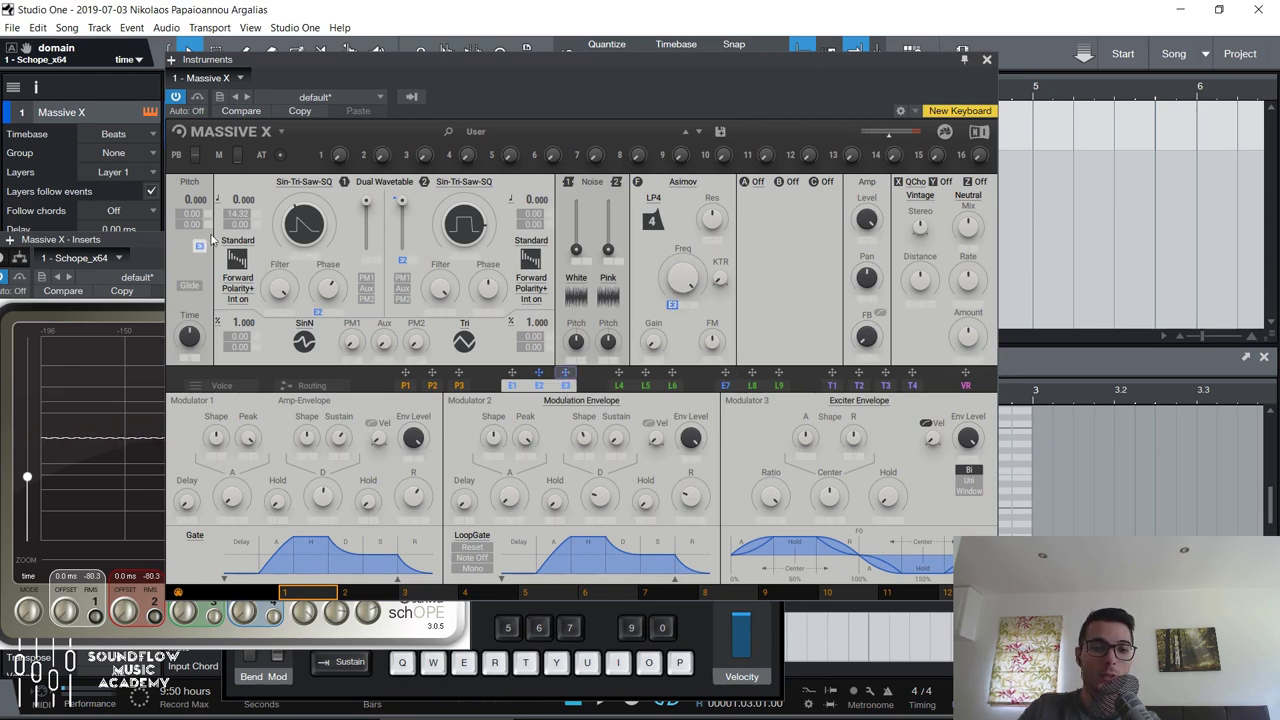
Assign the exciter envelope to oscillator 1's 14.32 pitch modulation and audition it with oscillator 2's level lowered.
left_click(250, 214)
key("e")
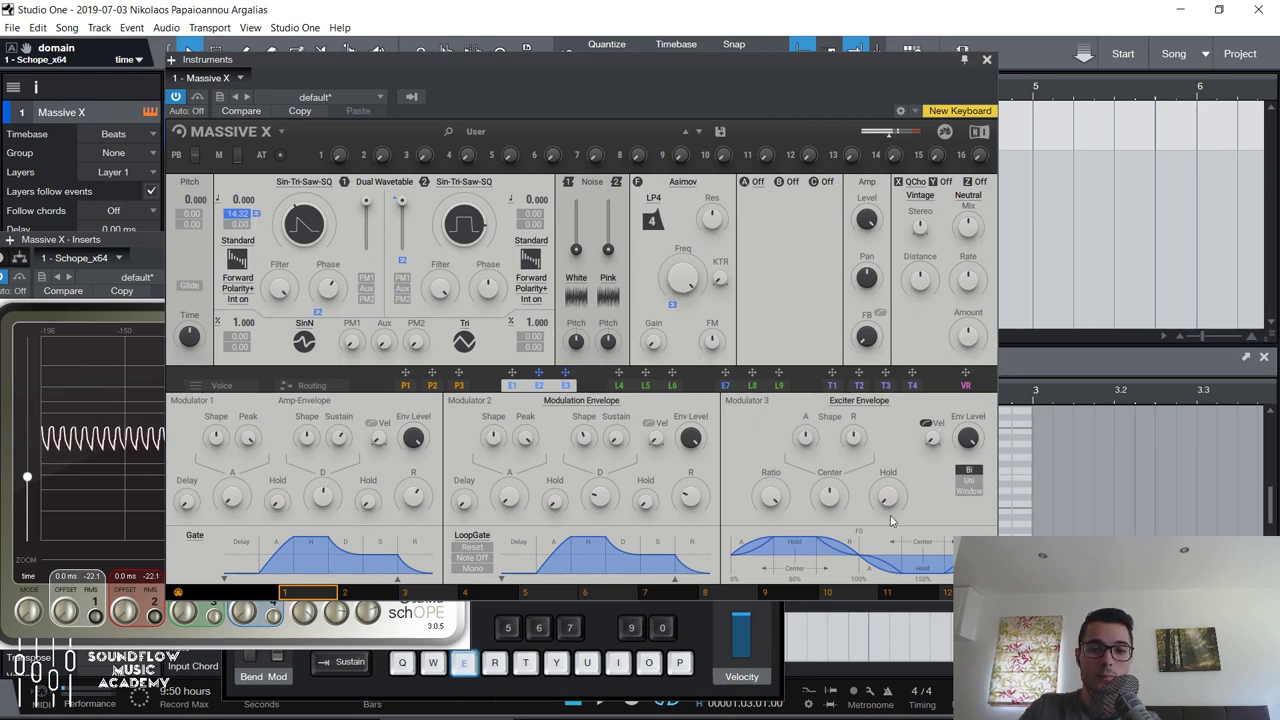
left_click_drag(405, 205, 405, 255)
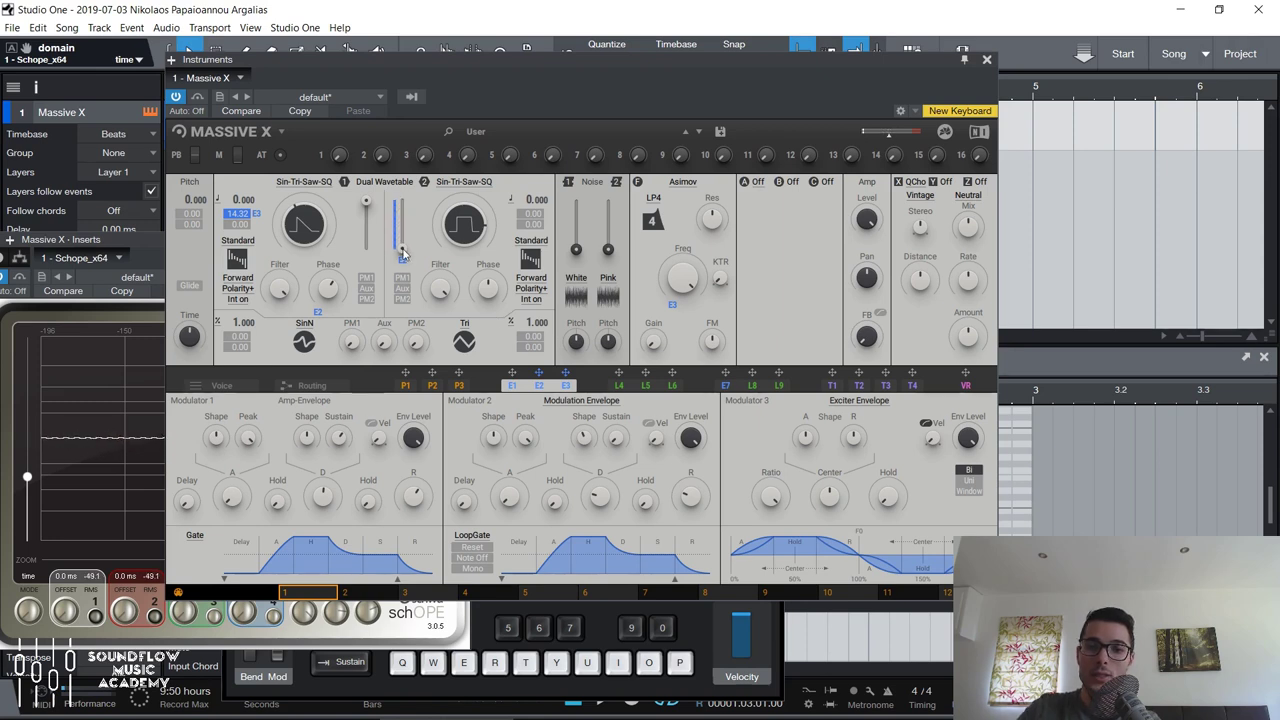
key("e")
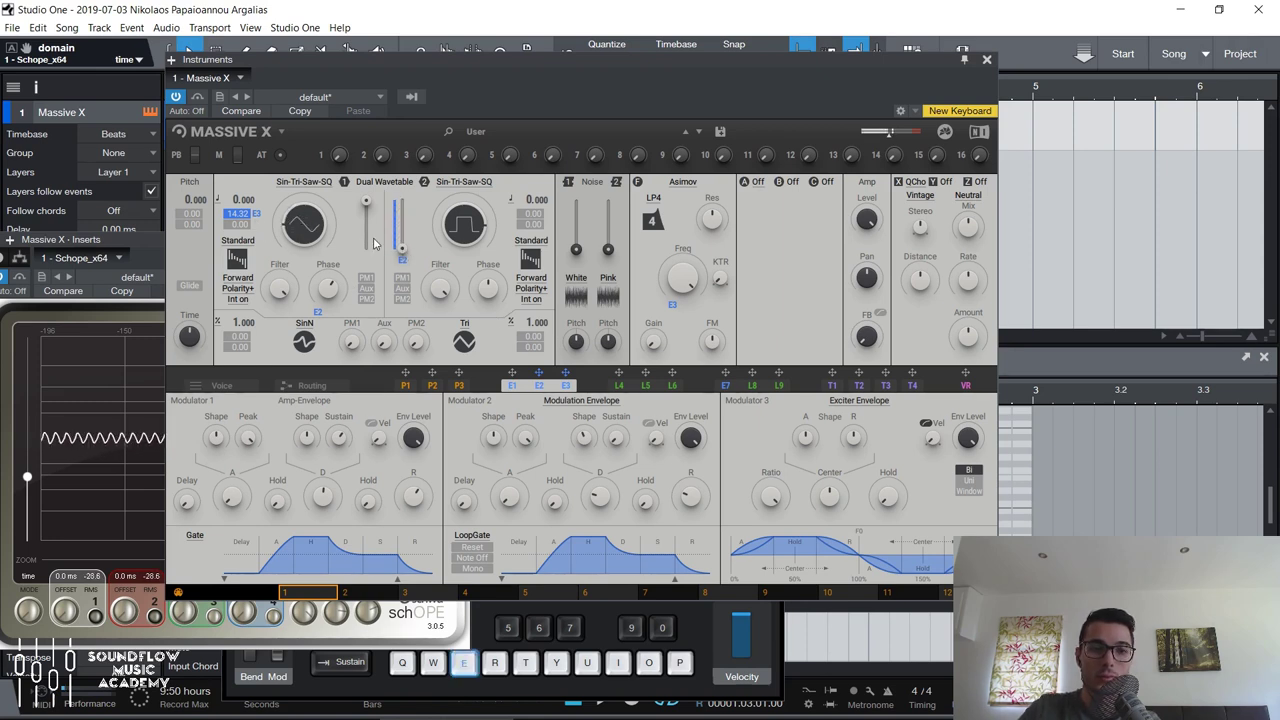
key("e")
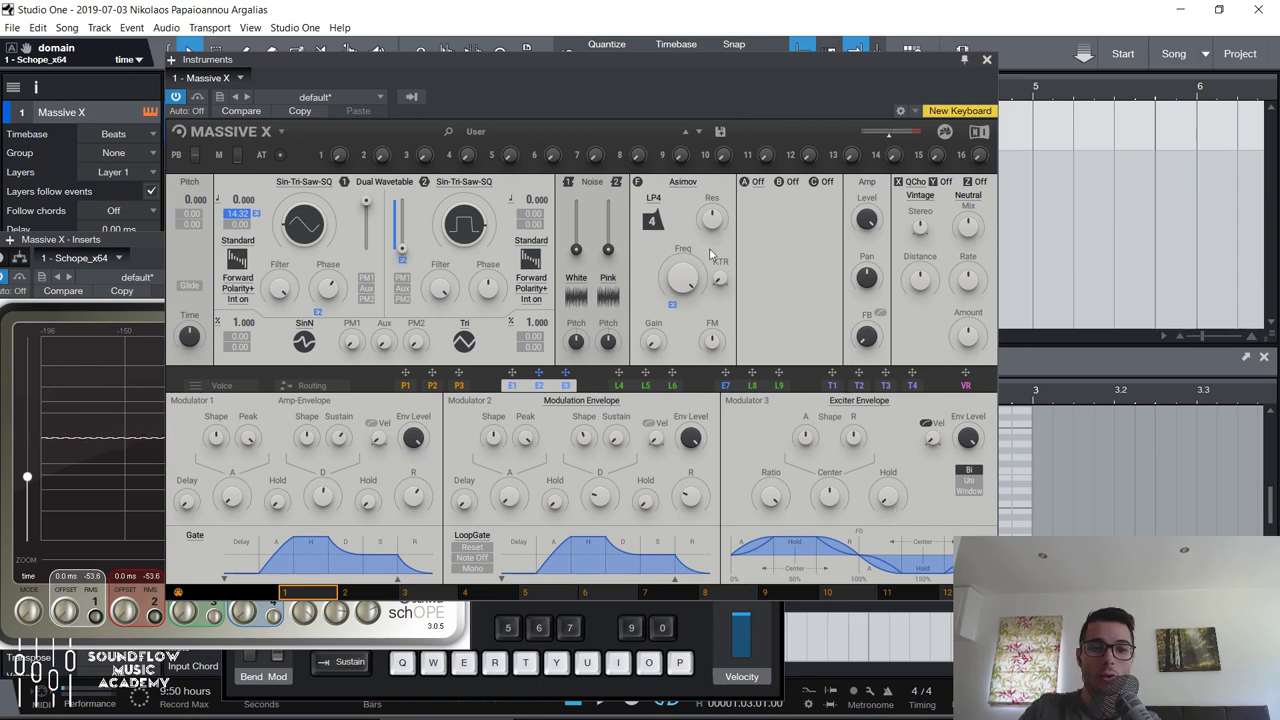
Remove the envelope modulation assignments from the filter frequency and oscillator 2's level.
left_click(681, 330)
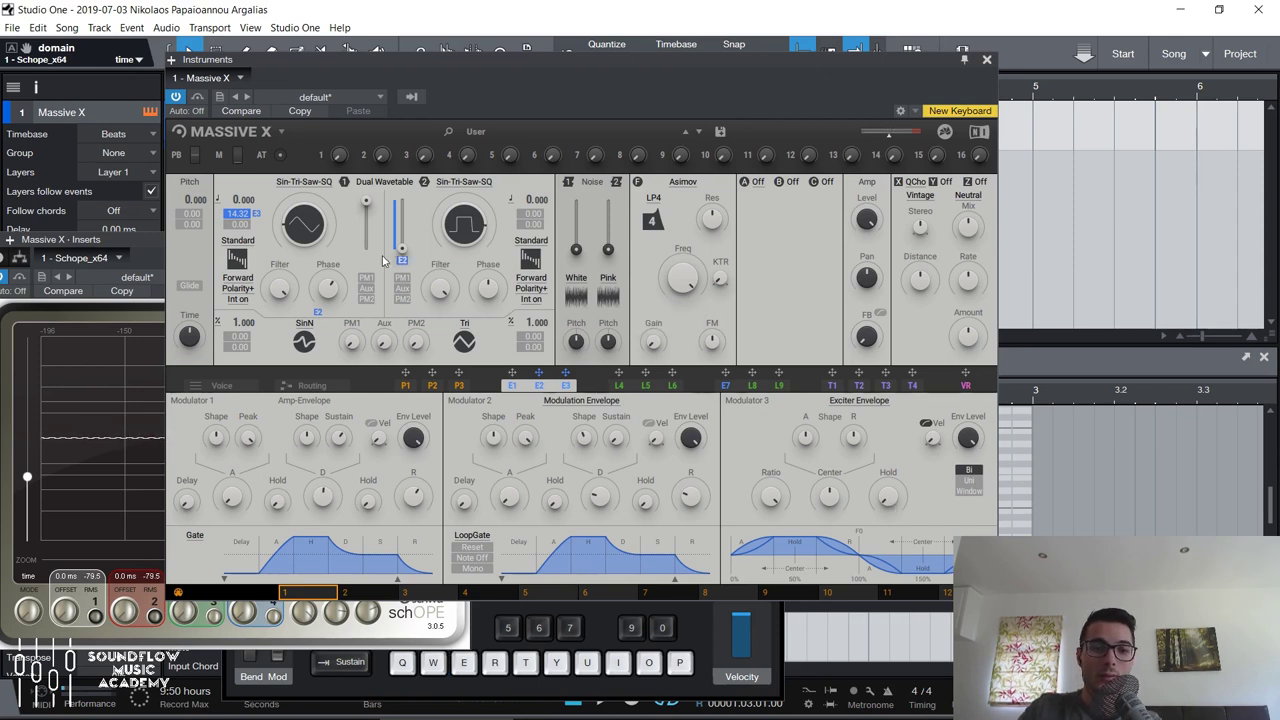
right_click(405, 262)
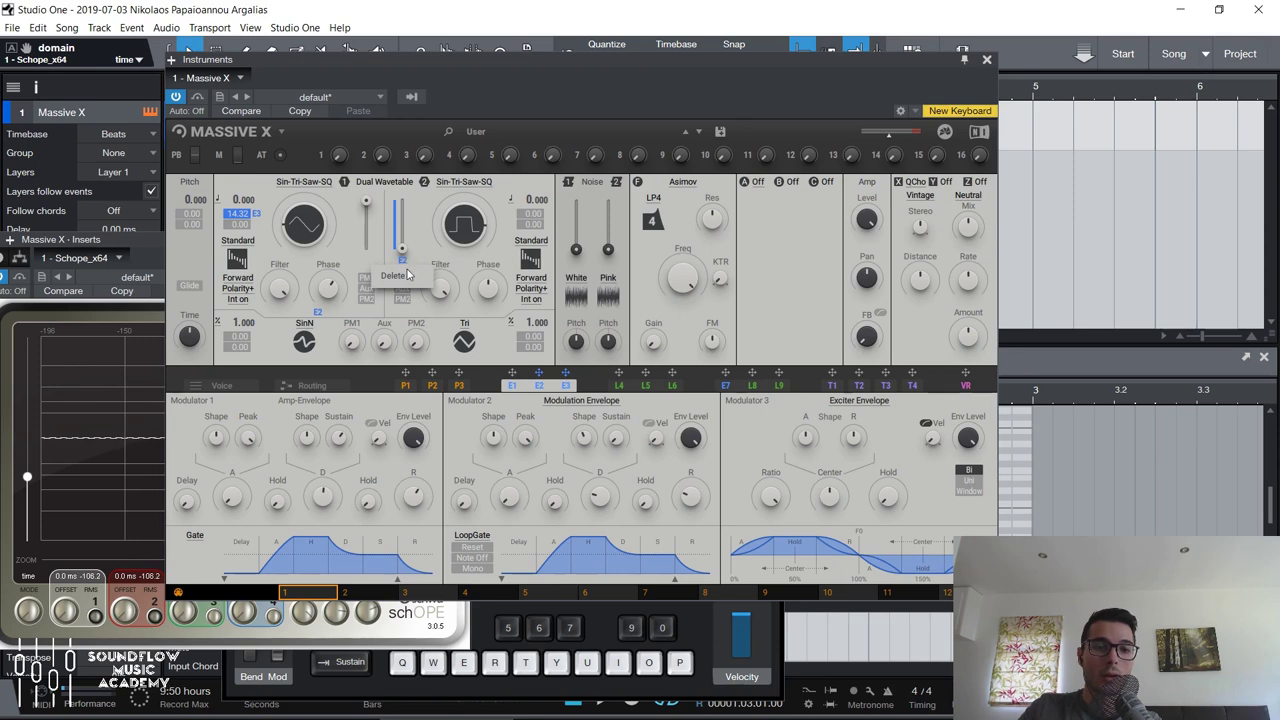
left_click(410, 280)
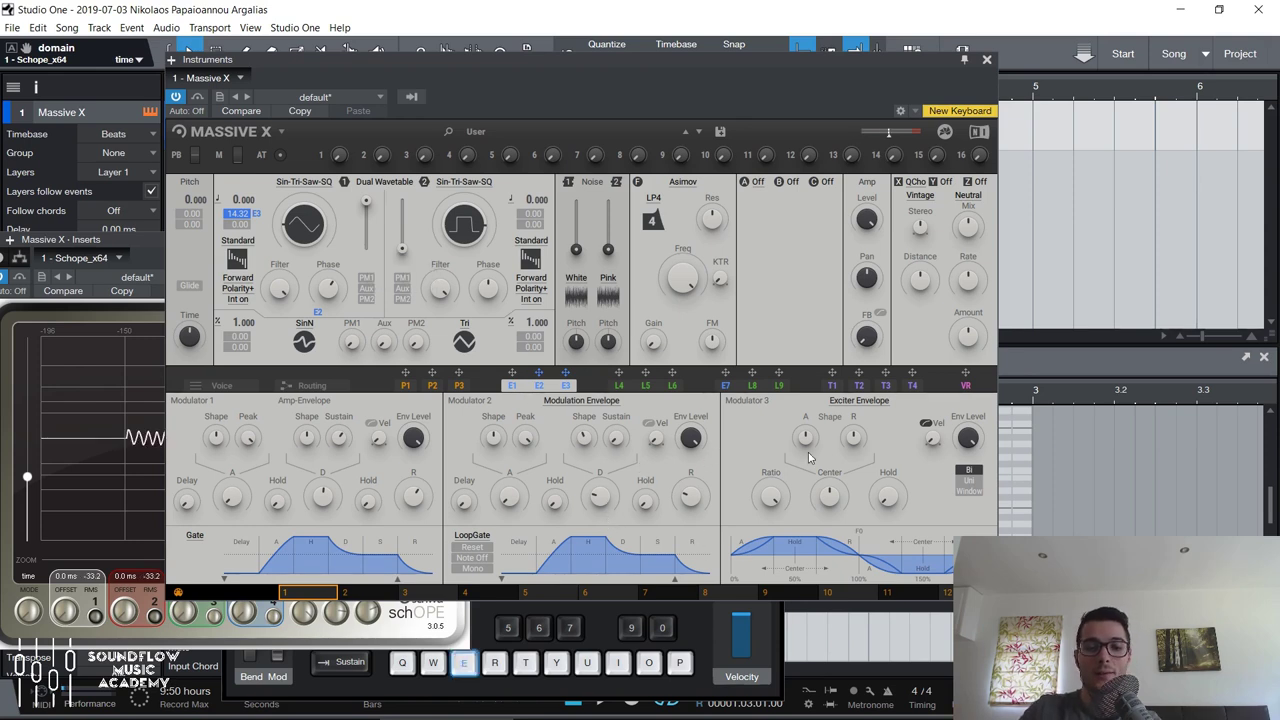
Move oscillator 1's wavetable position to the saw shape and audition the pitch modulation while varying the exciter envelope's ratio, ending at maximum.
key("e")
key("e")
key("e")
key("e")
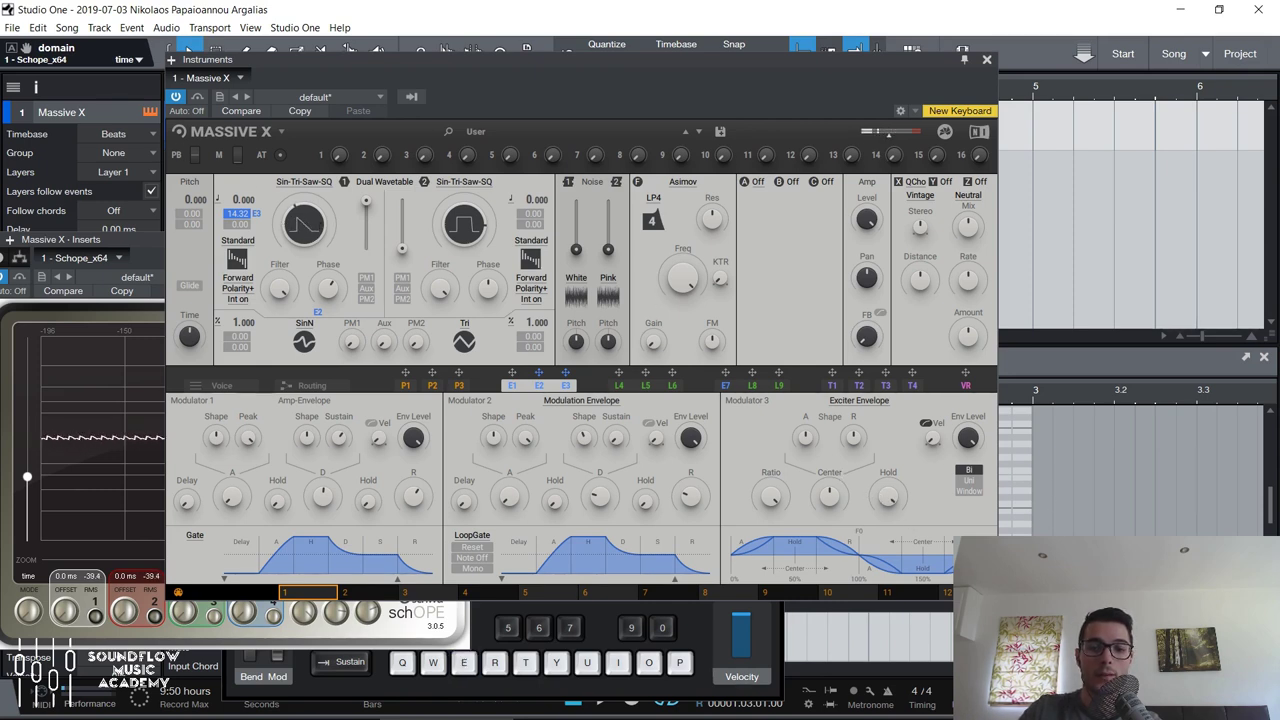
key("e")
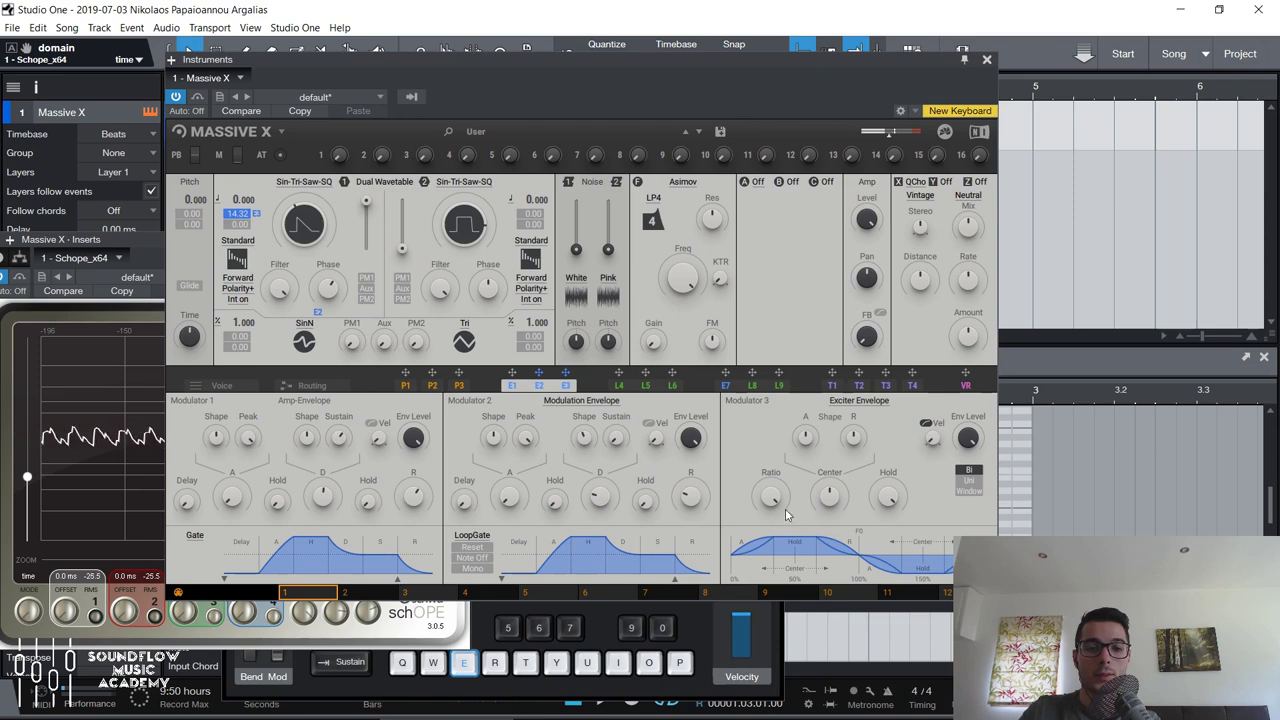
key("e")
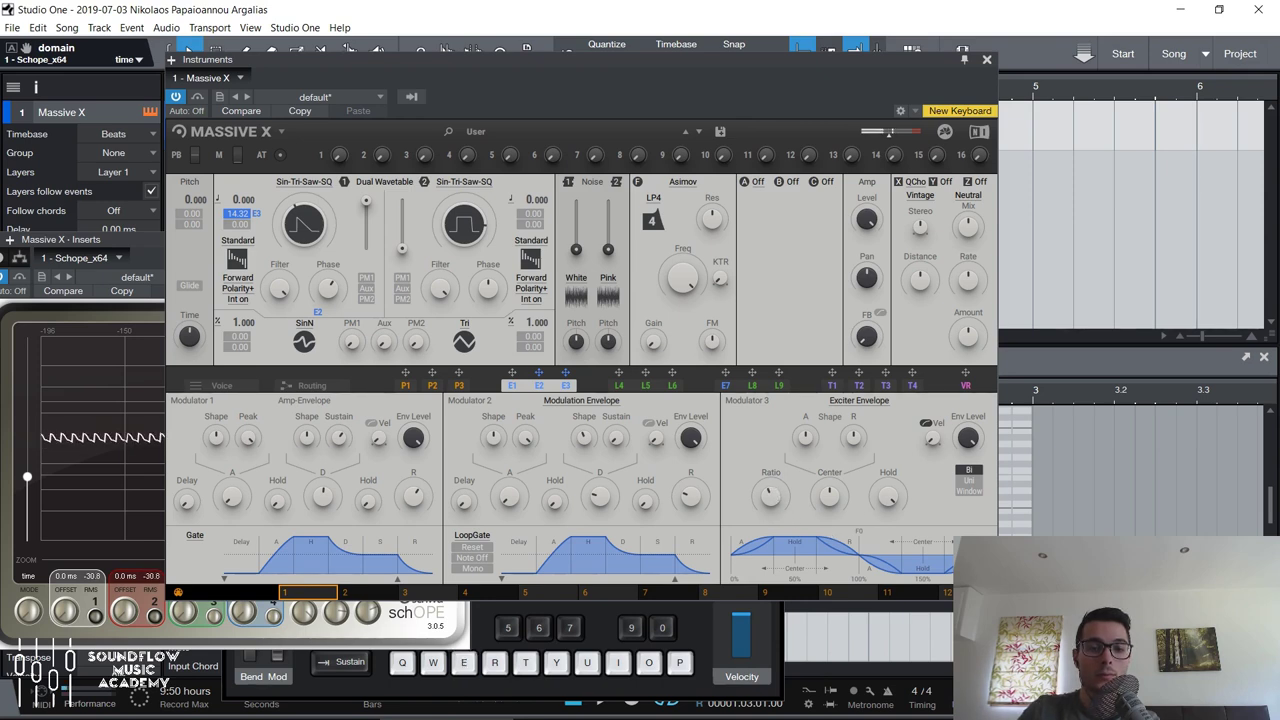
key("e")
key("e")
key("e")
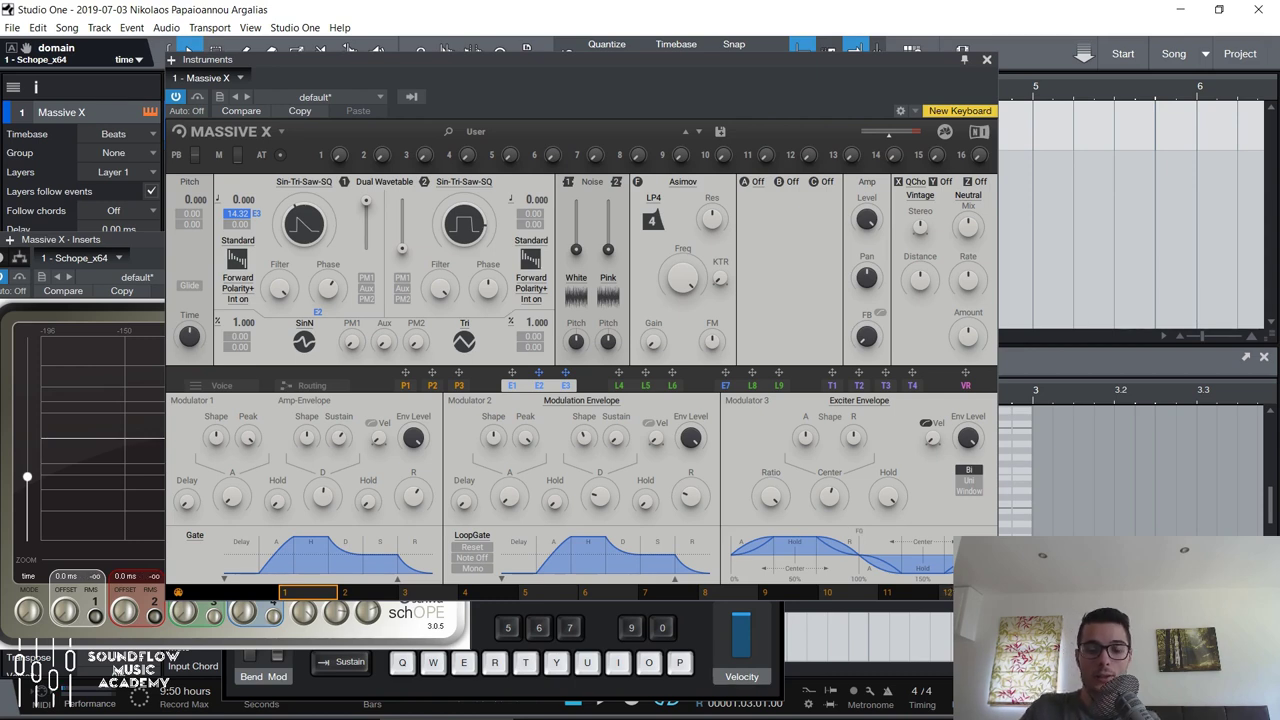
Vary the exciter envelope's center between high and low settings while playing test notes, returning it to the middle.
key("e")
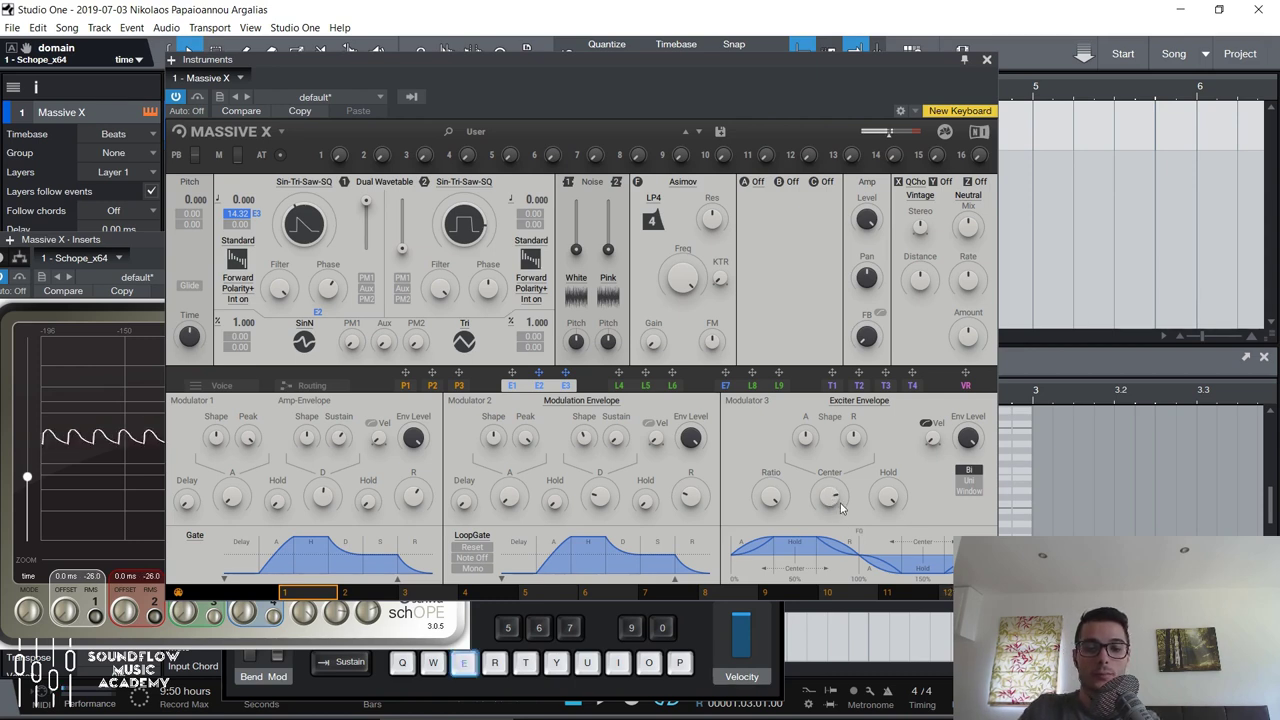
key("e")
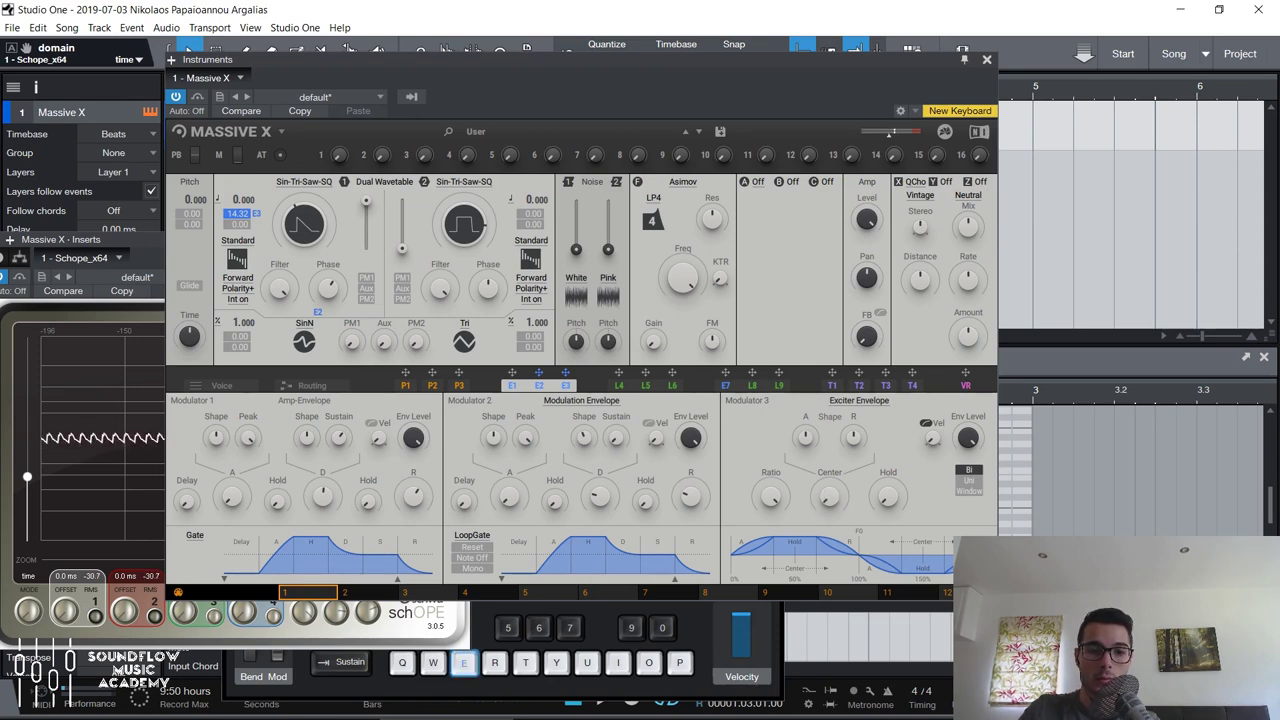
key("e")
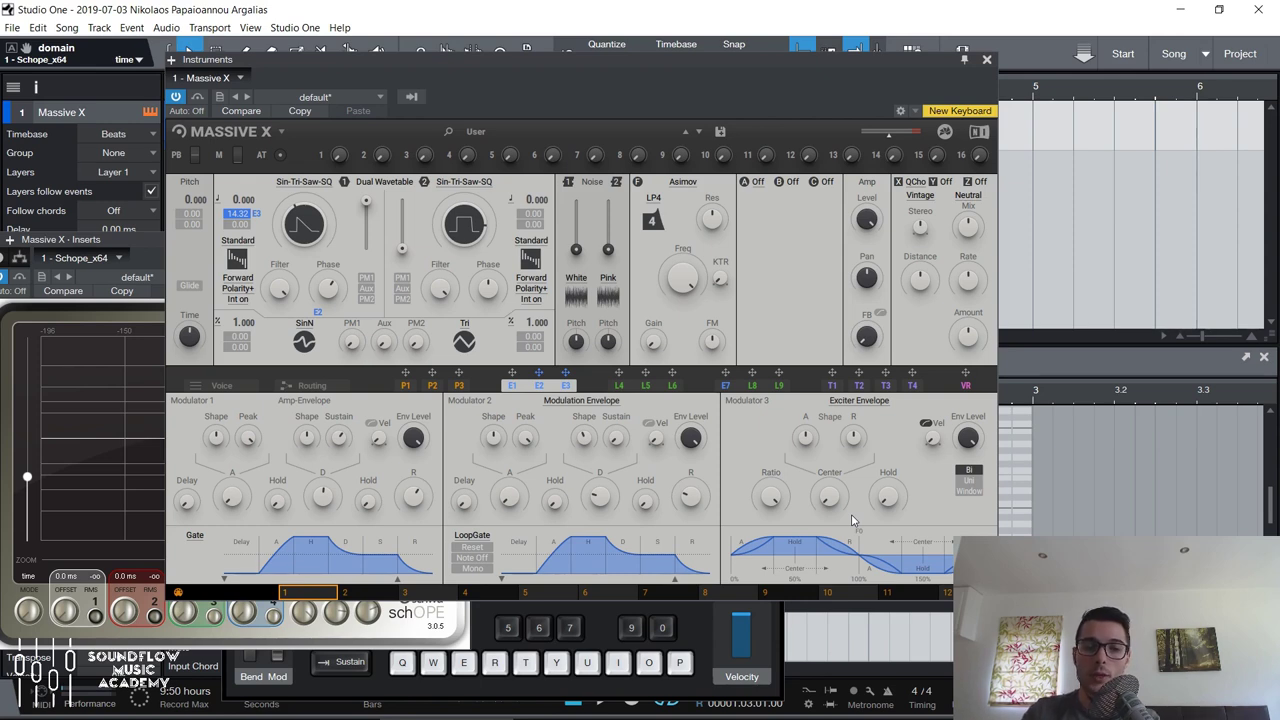
key("e")
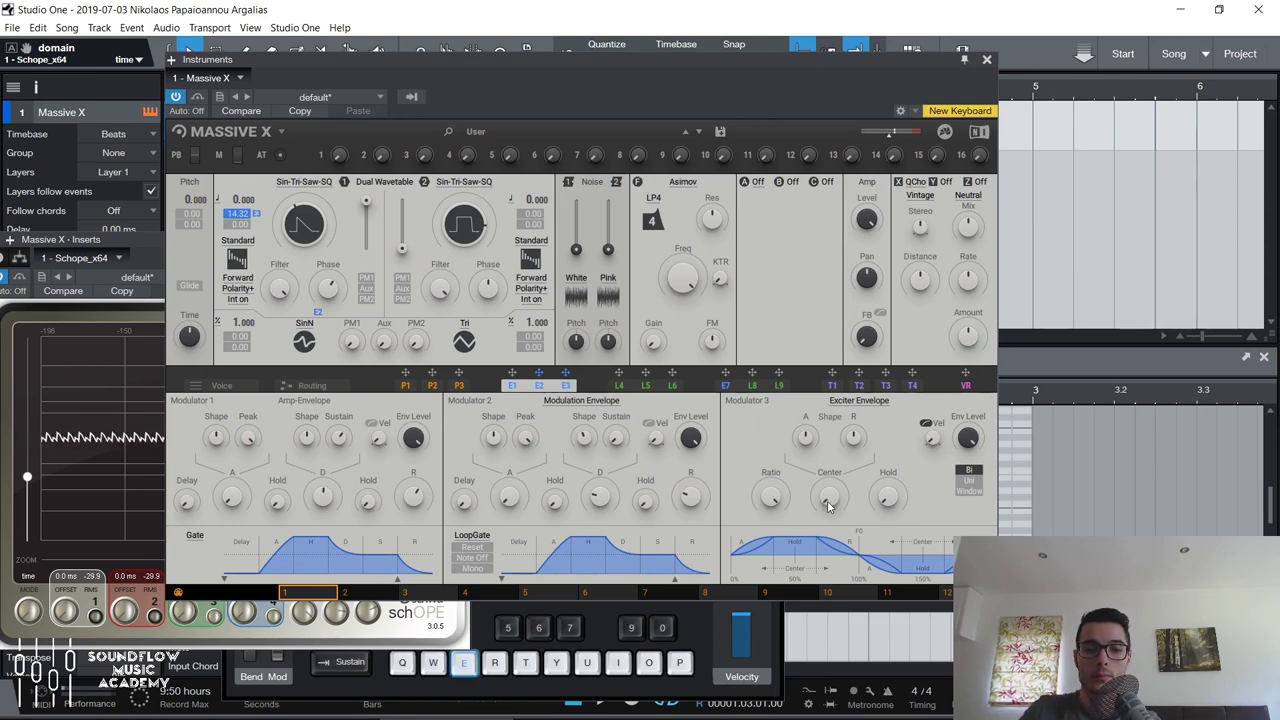
key("e")
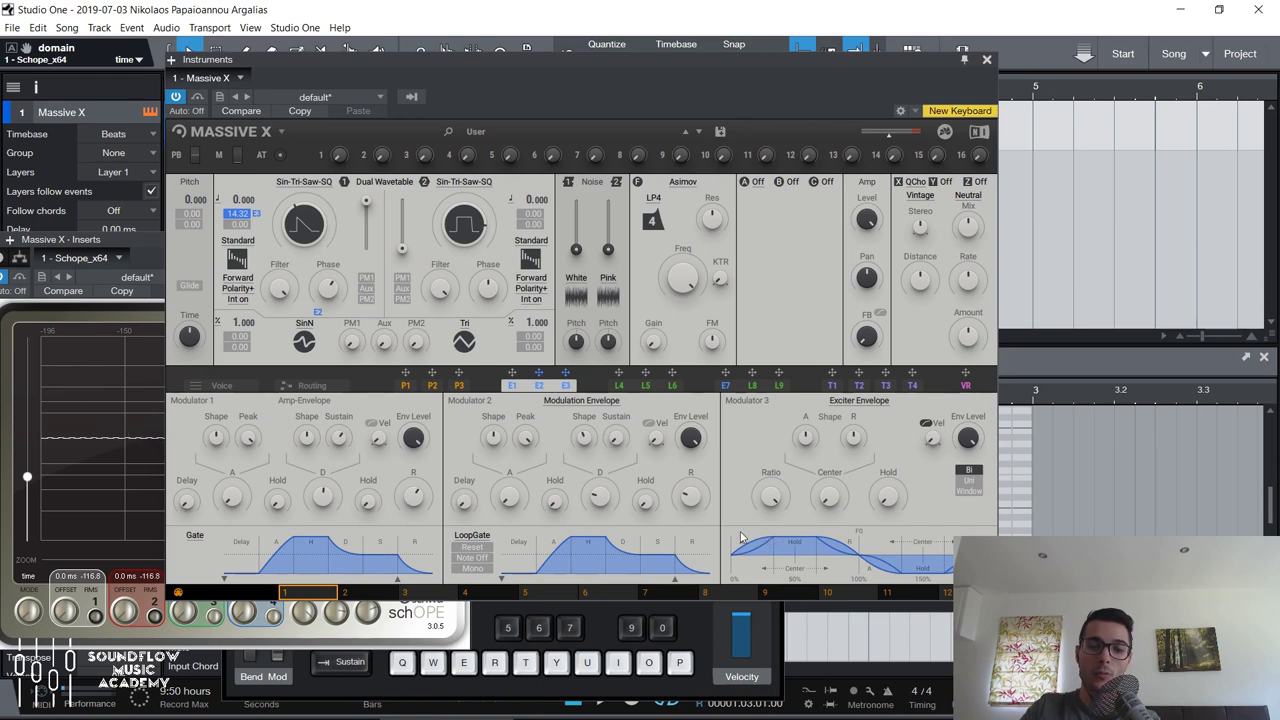
key("e")
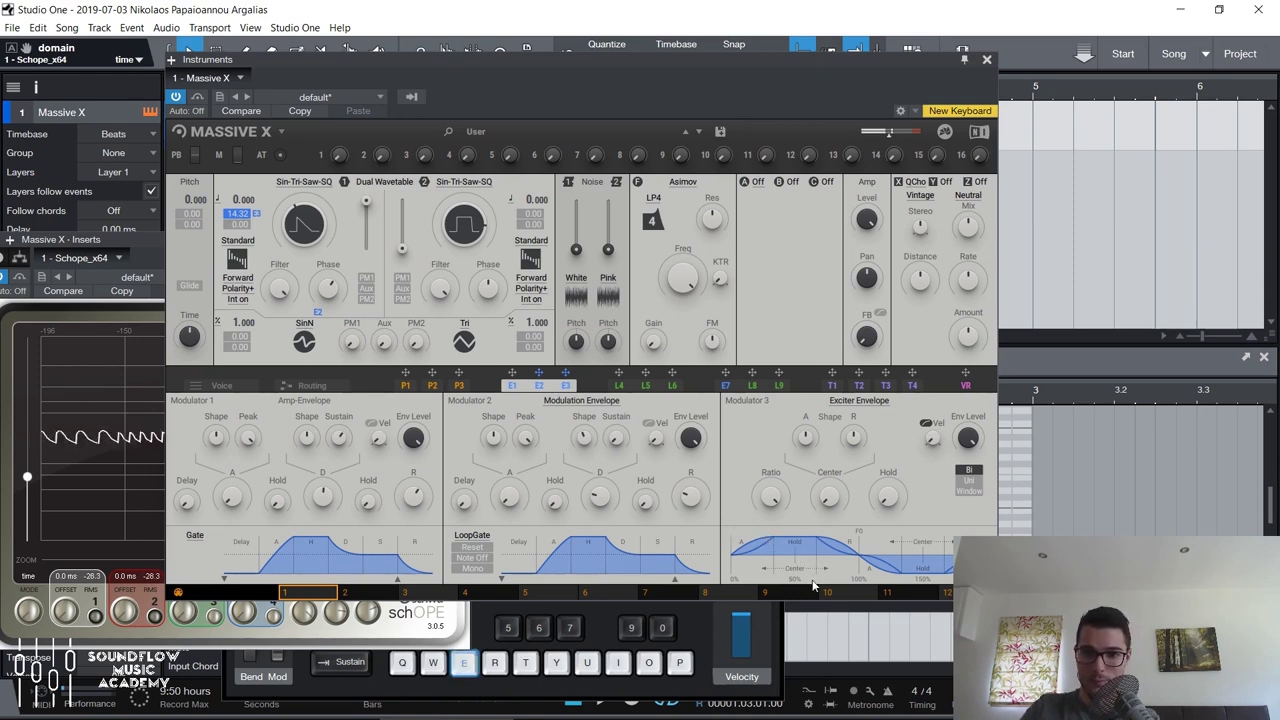
key("e")
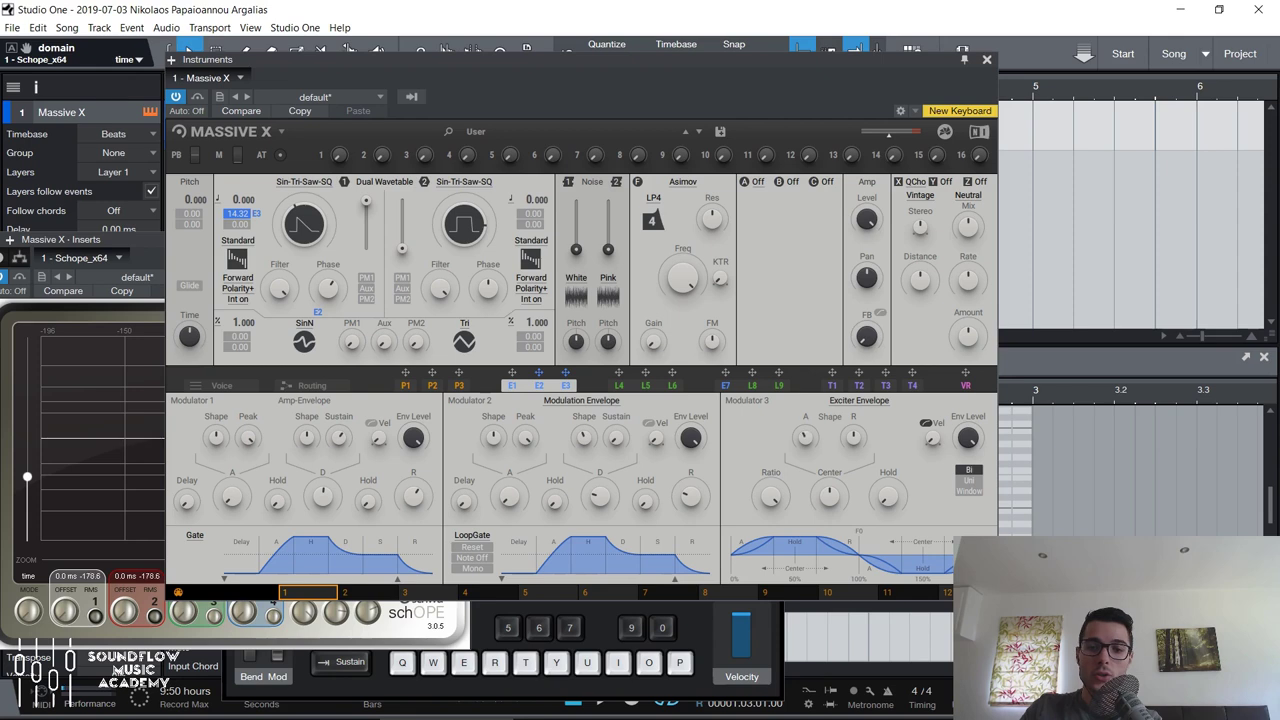
Audition the exciter envelope with its attack shape turned up, returning the shape to the middle.
key("w")
key("w")
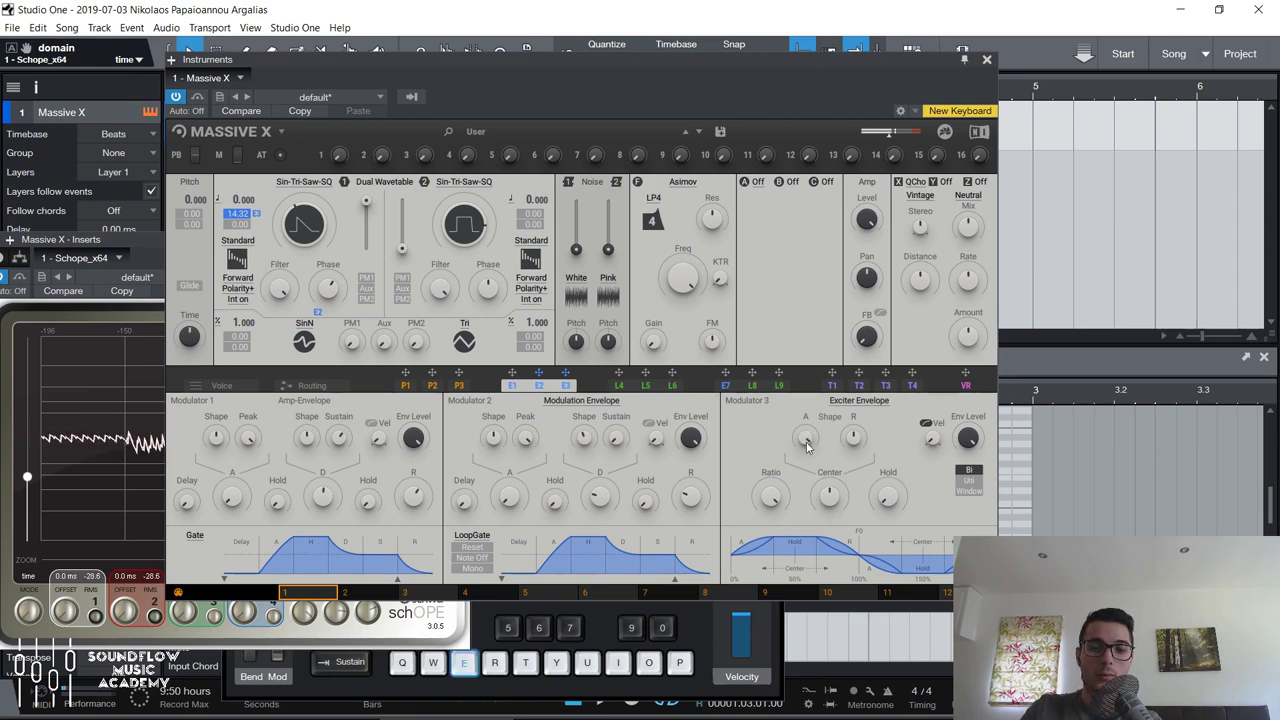
key("e")
key("e")
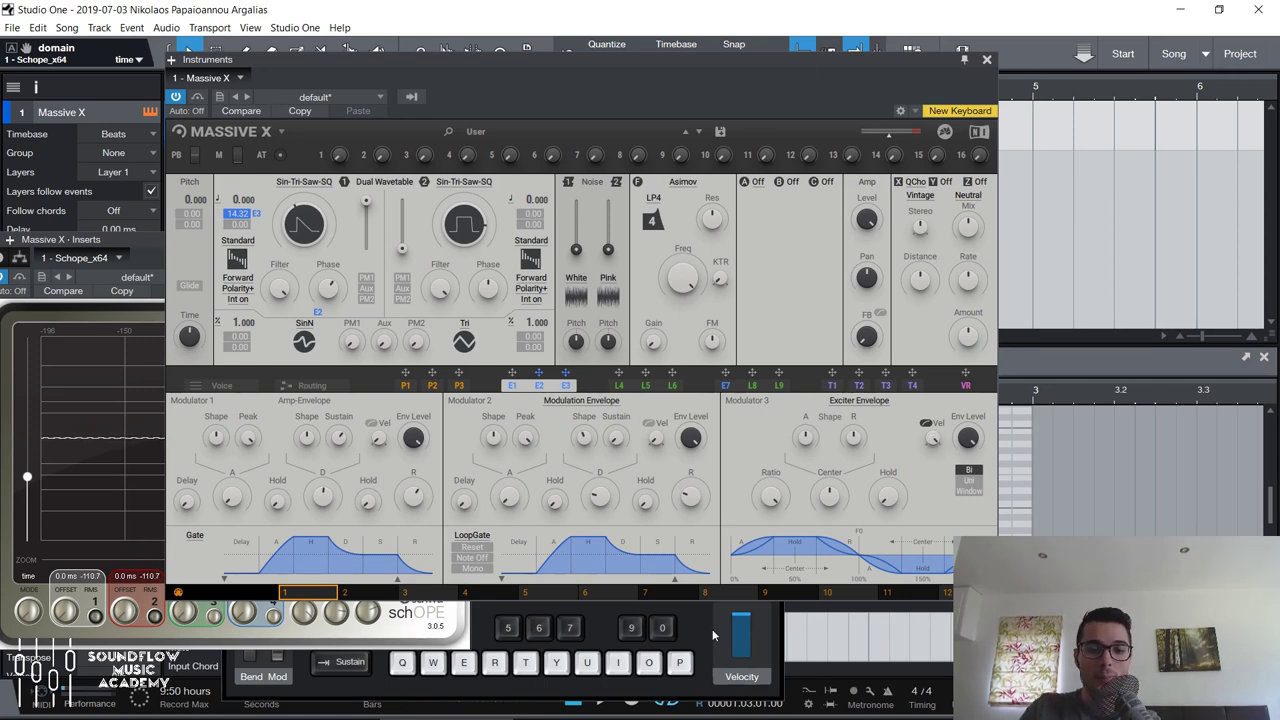
Play test notes with the Qwerty Keyboard's velocity at 100% and close the External Devices window.
left_click(740, 620)
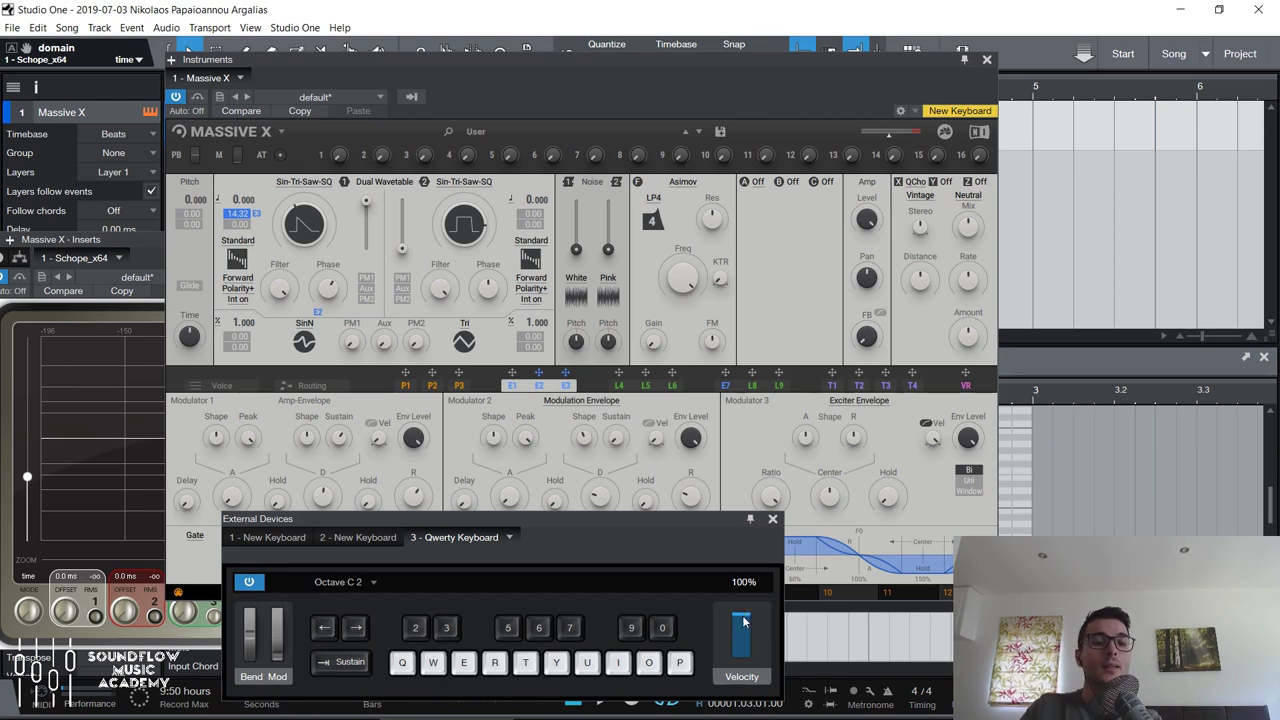
key("e")
mouse_move(743, 622)
left_mouse_down()
mouse_move(745, 677)
mouse_move(750, 612)
left_mouse_up()
key("e")
key("e")
key("e")
key("e")
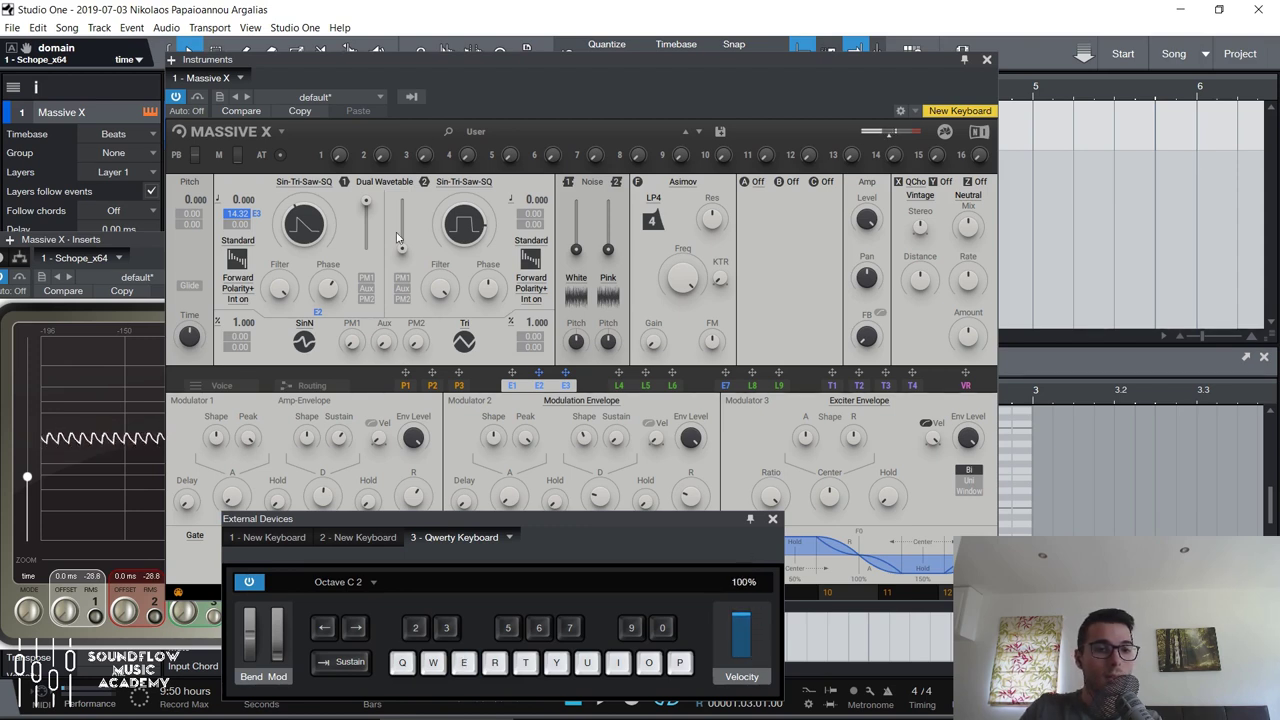
left_click(772, 519)
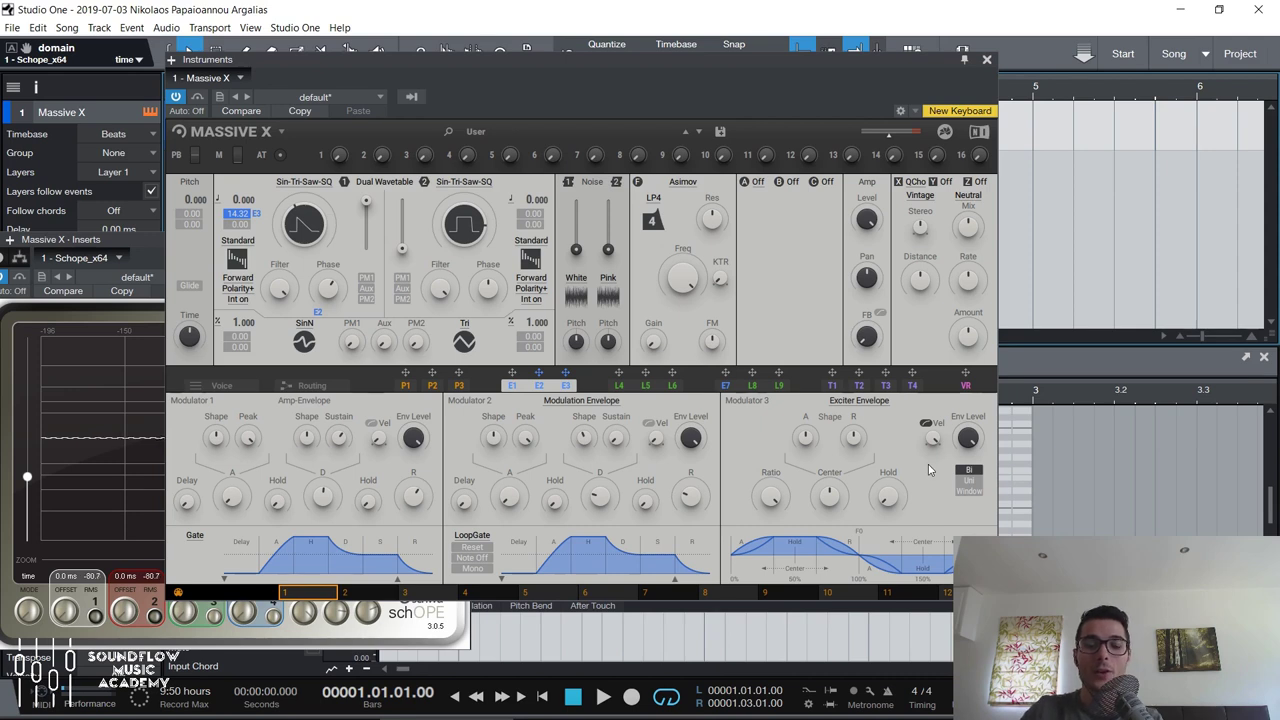
Preview the exciter envelope's Uni mode, return it to Bi, and assign the envelope to the filter frequency with the cutoff lowered to about midway.
left_click(968, 481)
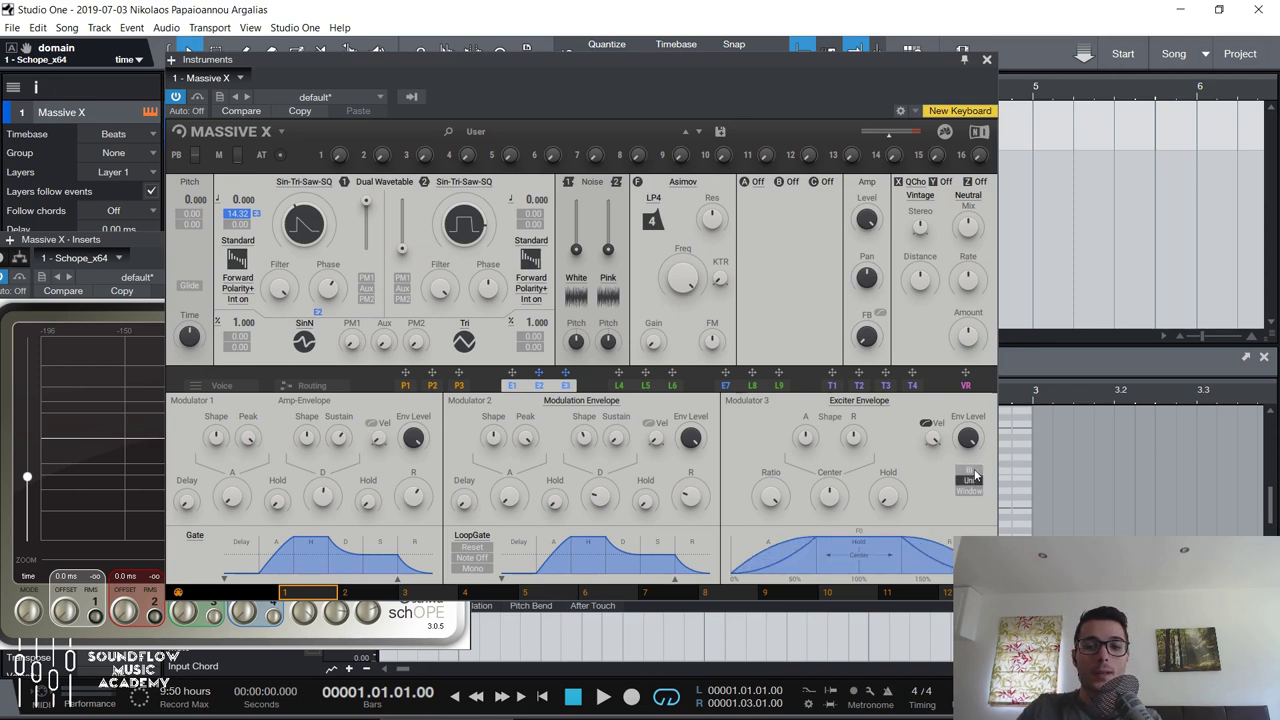
left_click(970, 470)
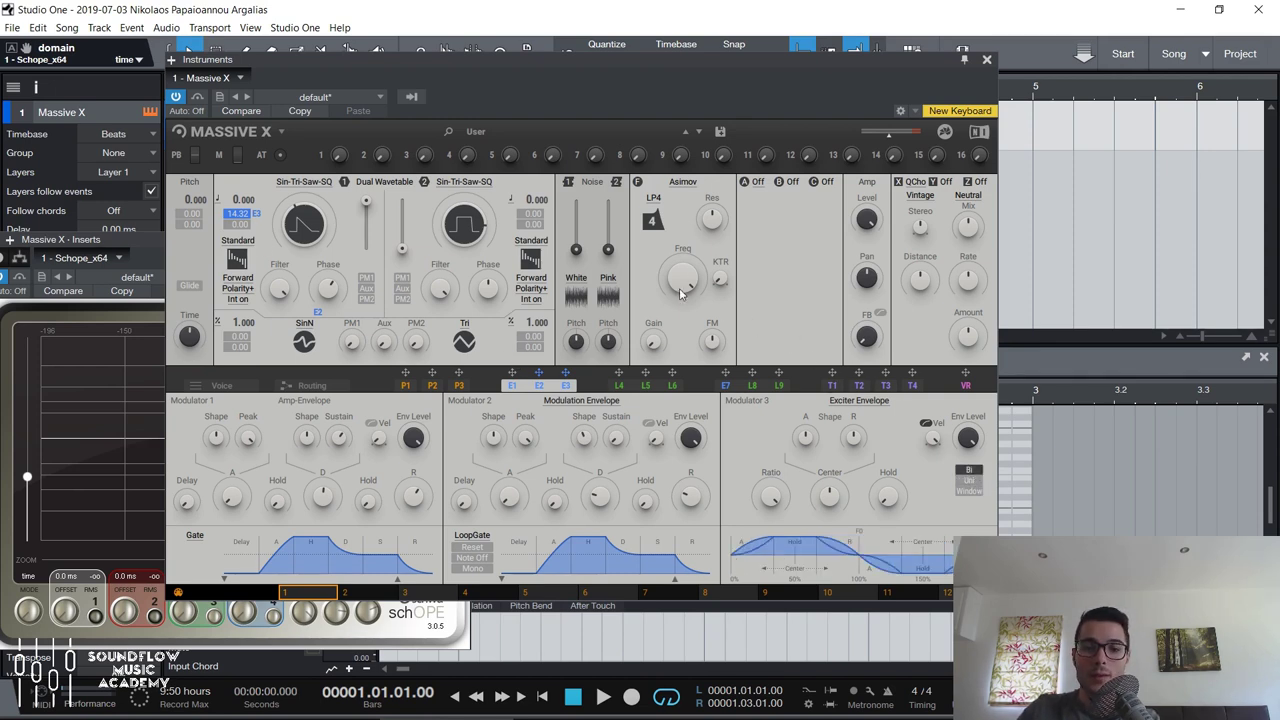
left_click_drag(568, 380, 675, 308)
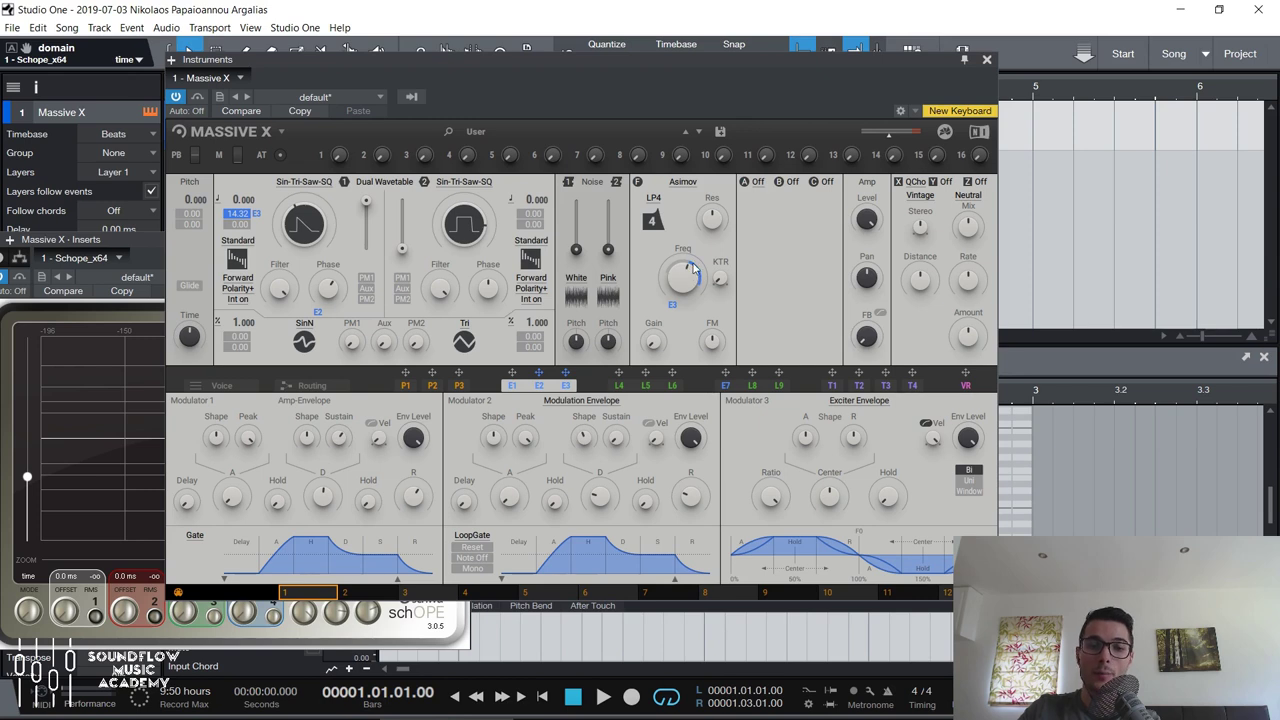
Switch the exciter envelope to Uni mode, reopen the Qwerty Keyboard, and play a test note.
left_click(969, 481)
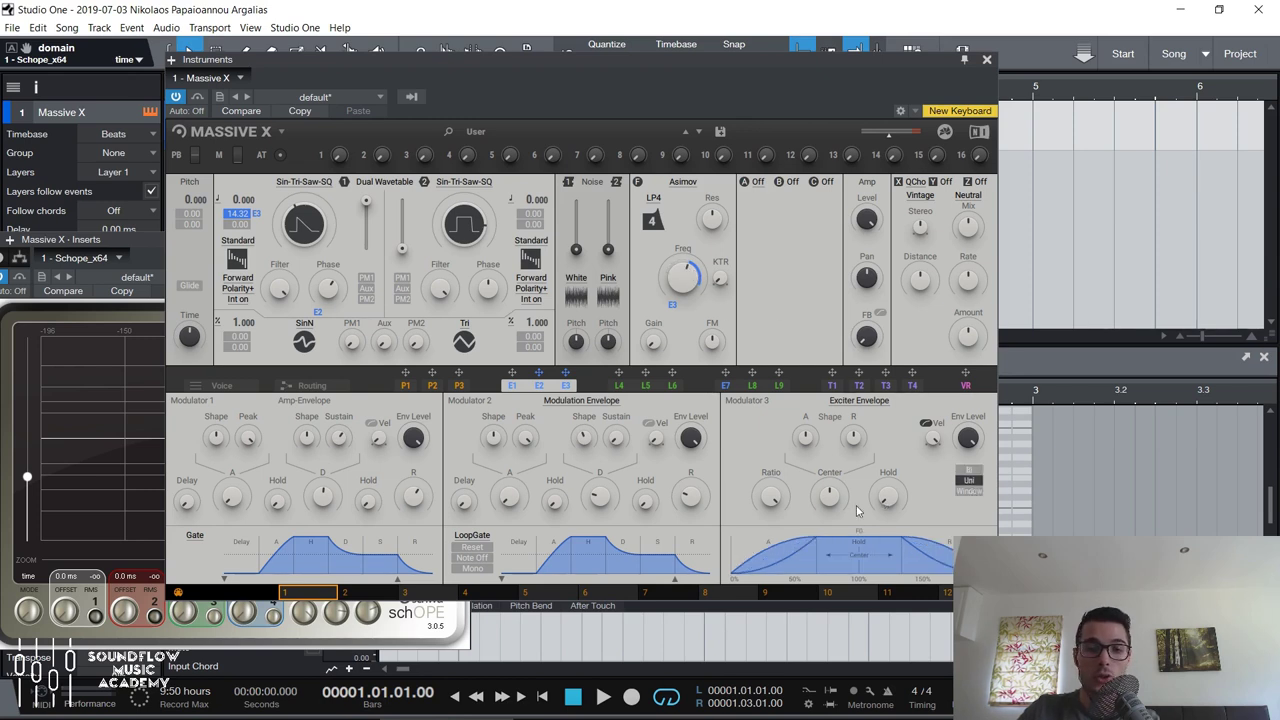
key("F5")
key("F5")
key("shift+q")
key("e")
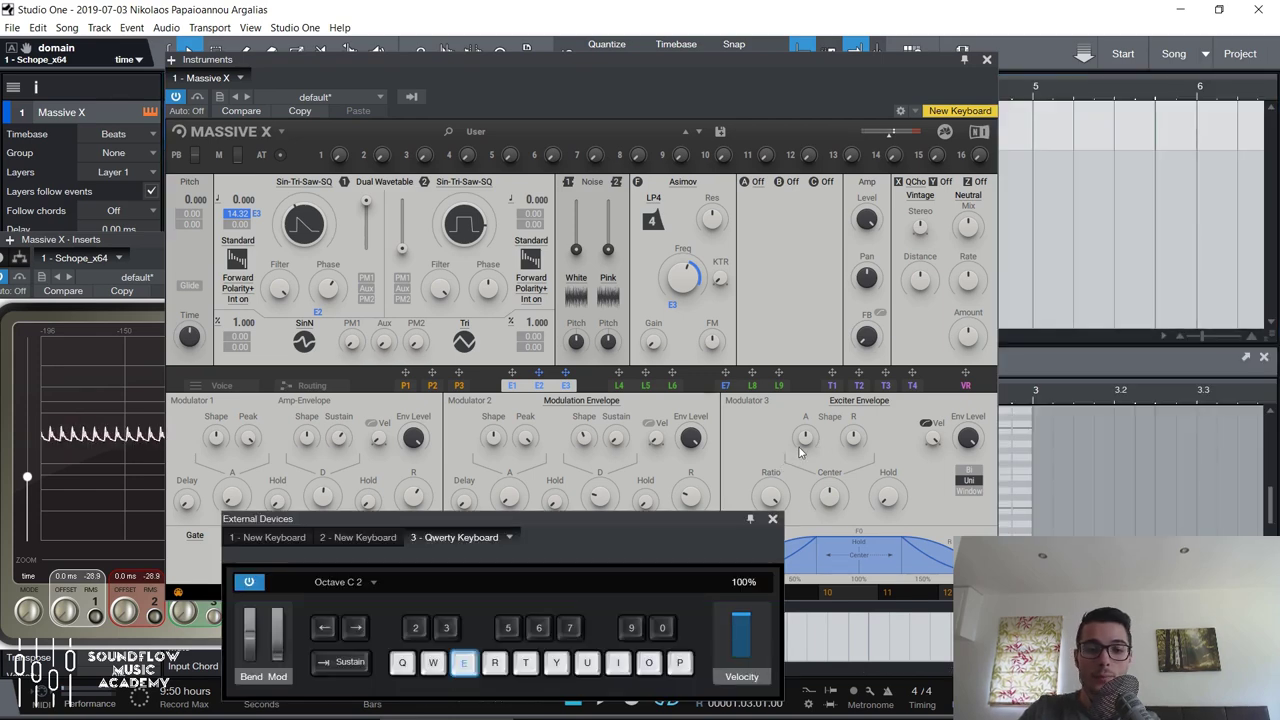
left_click(799, 452)
Compare the exciter envelope's Window and Uni modes, leaving it on Window, and audition it with its shape raised.
left_click(969, 491)
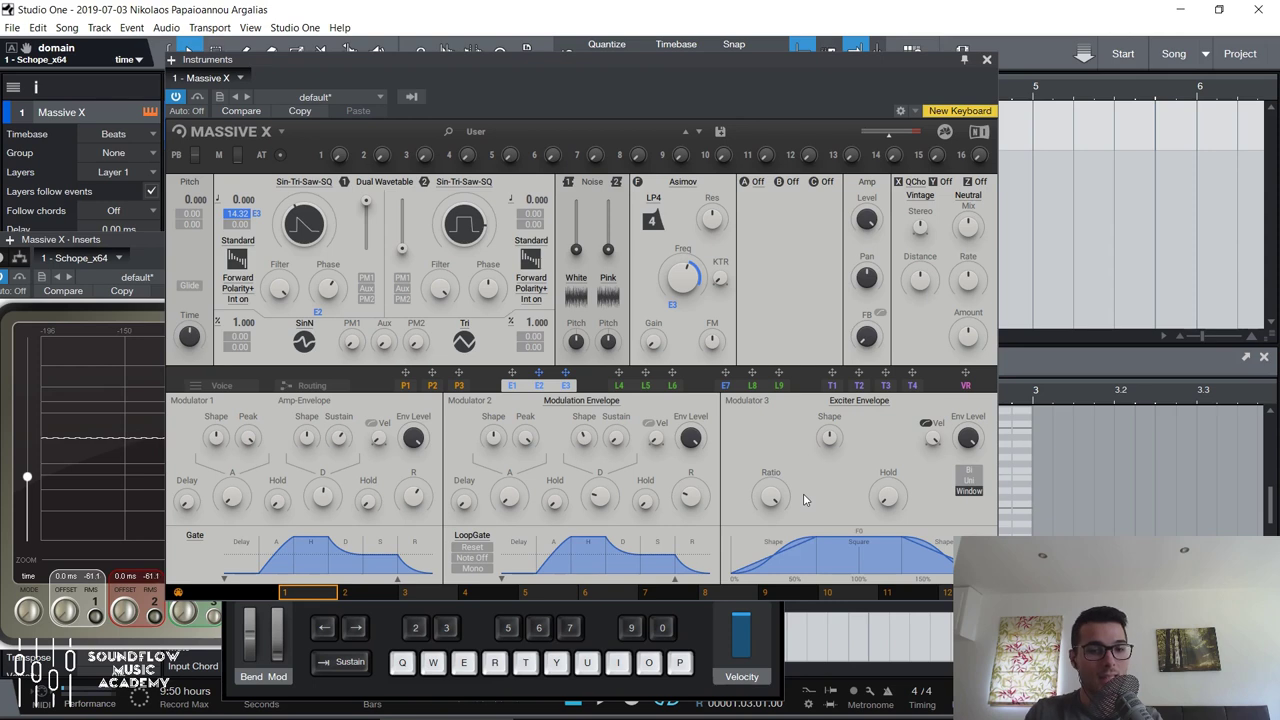
key("e")
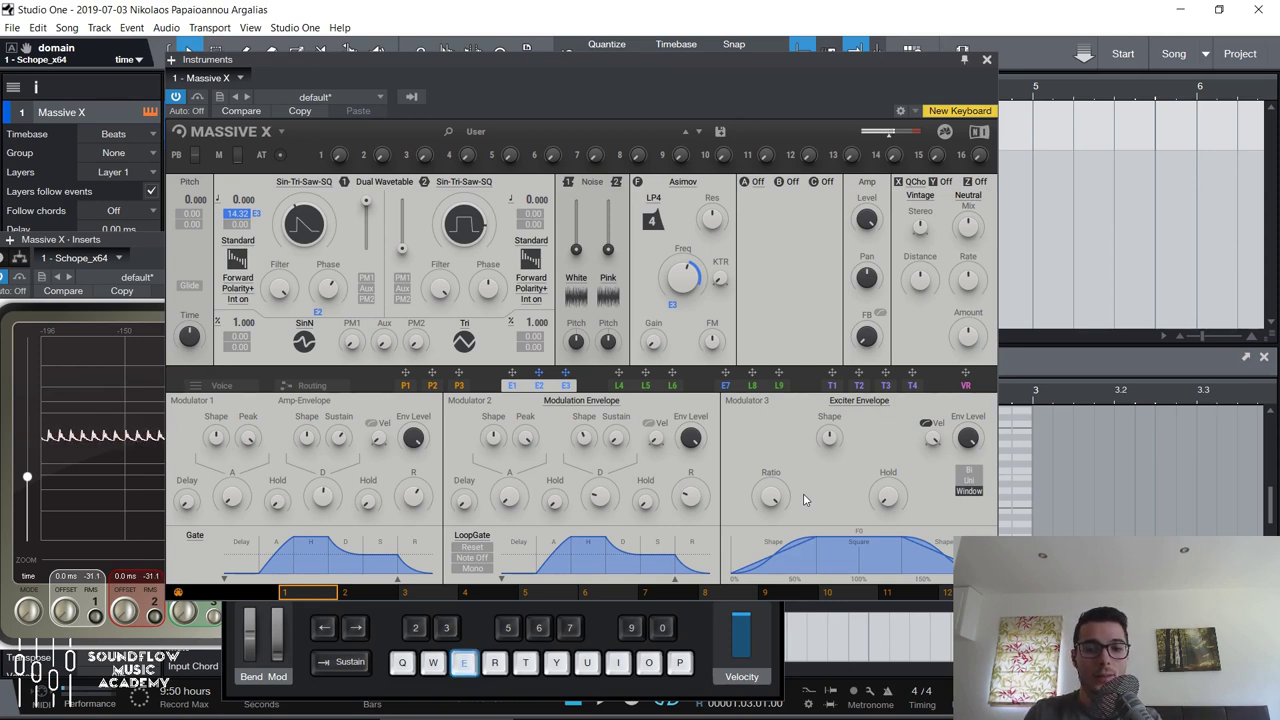
left_click(967, 481)
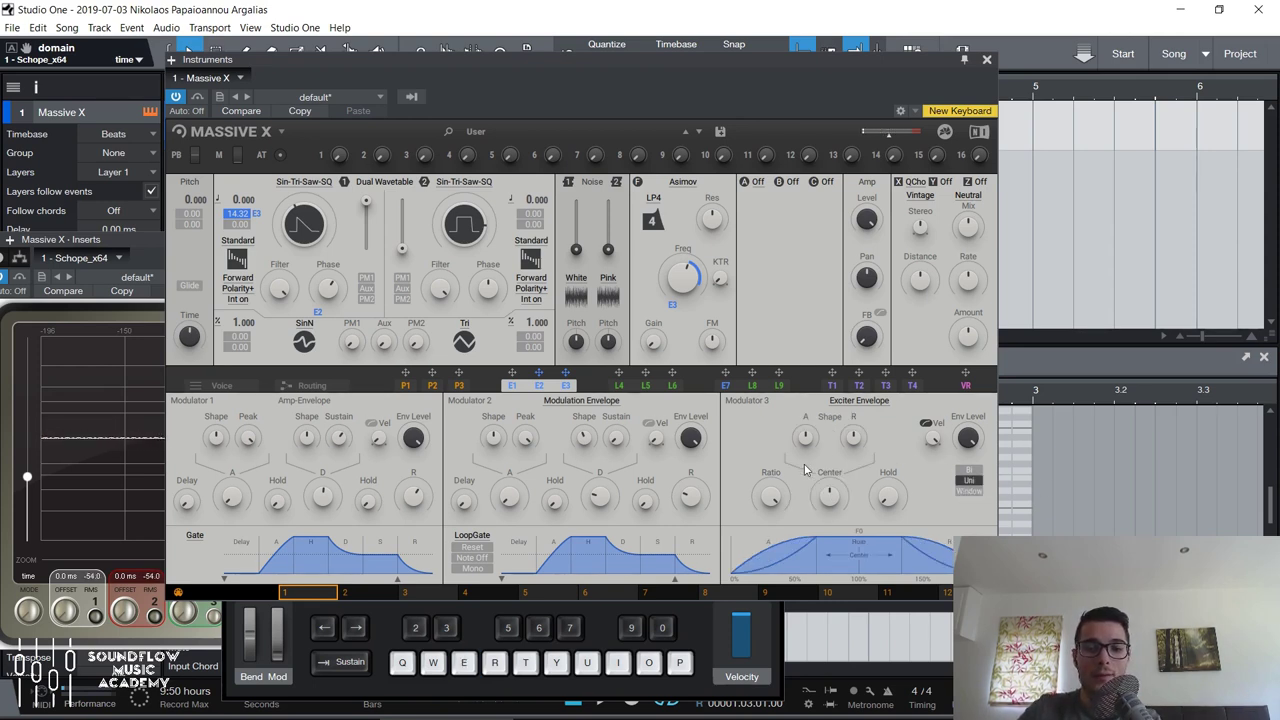
left_click(975, 492)
key("e")
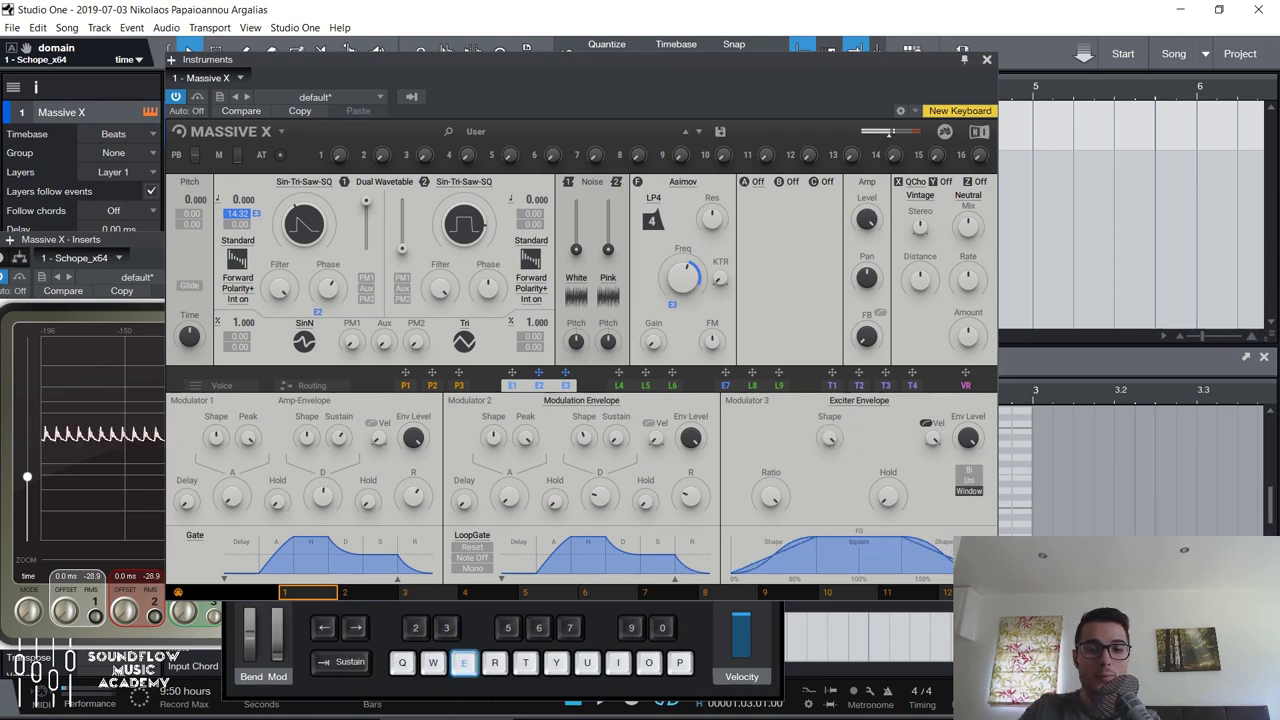
key("e")
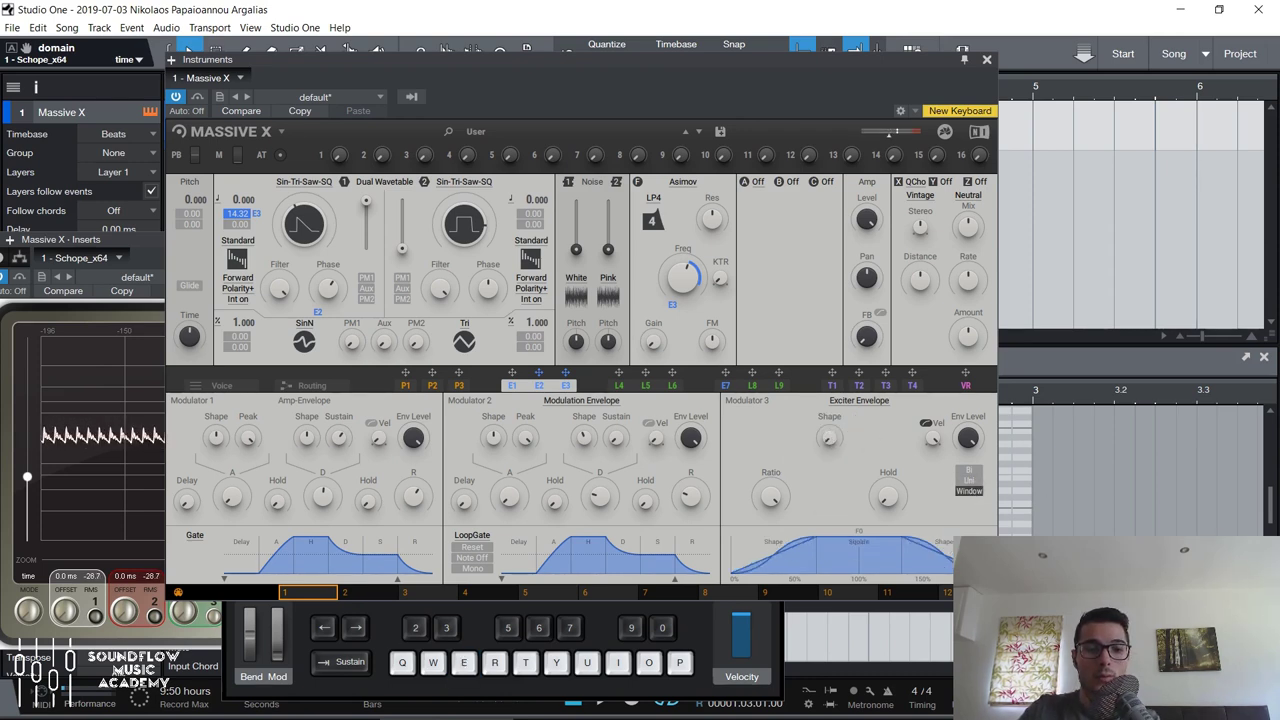
key("e")
key("e")
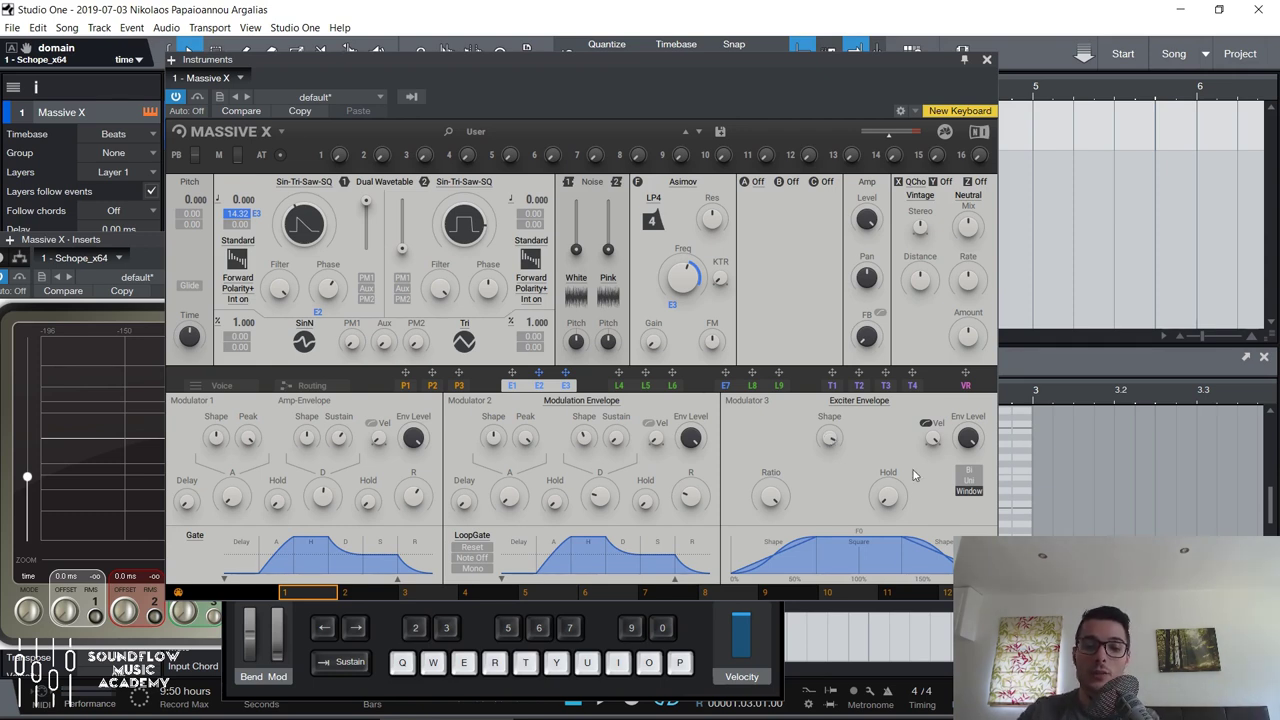
Assign the exciter envelope (E3) to noise 1's level, route Noise 1 directly to the polyphonic output, and play a test note.
left_click_drag(566, 372, 577, 265)
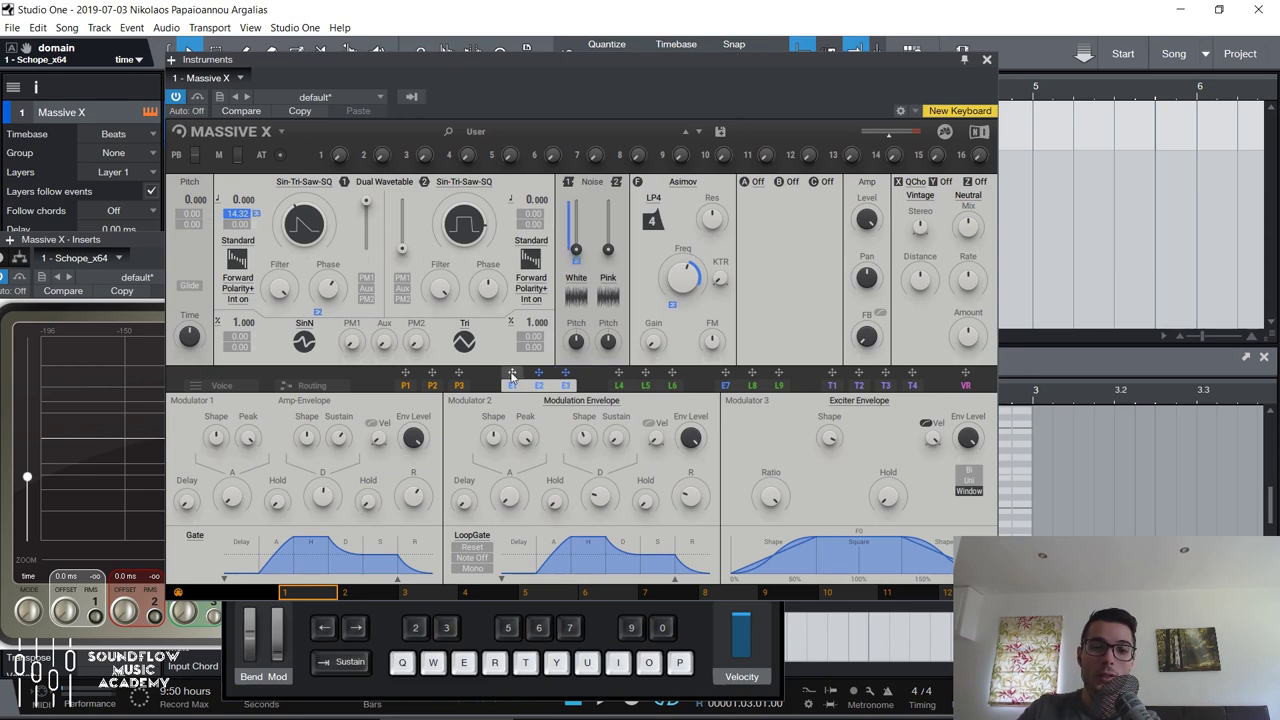
left_click(290, 385)
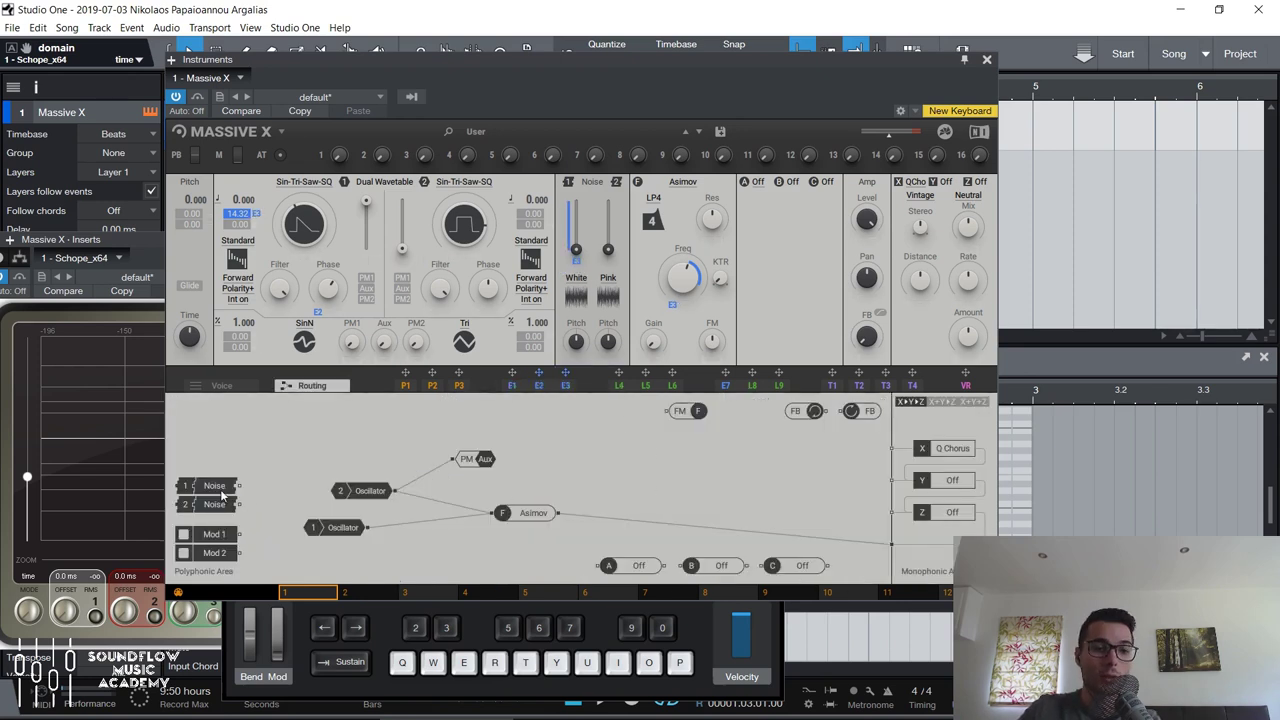
left_click_drag(225, 486, 890, 545)
key("e")
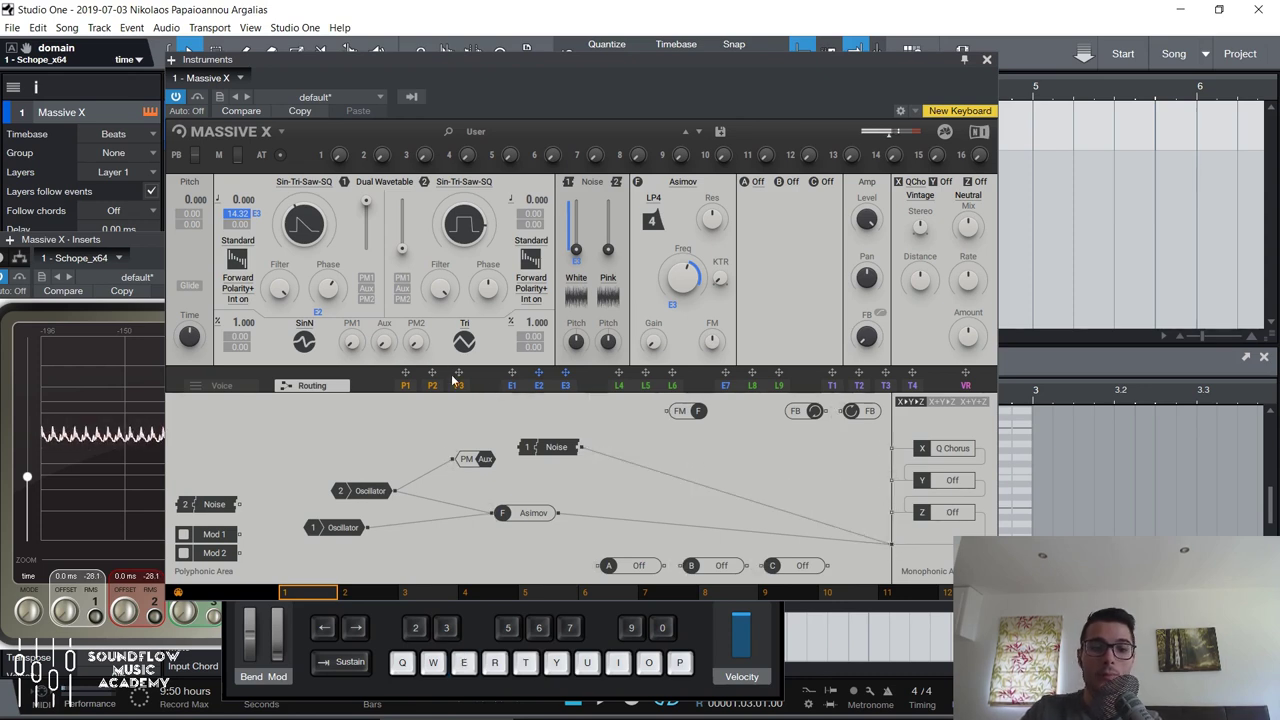
Return to the exciter envelope's settings and audition its noise modulation in Window mode while adjusting the ratio.
left_click(568, 384)
key("e")
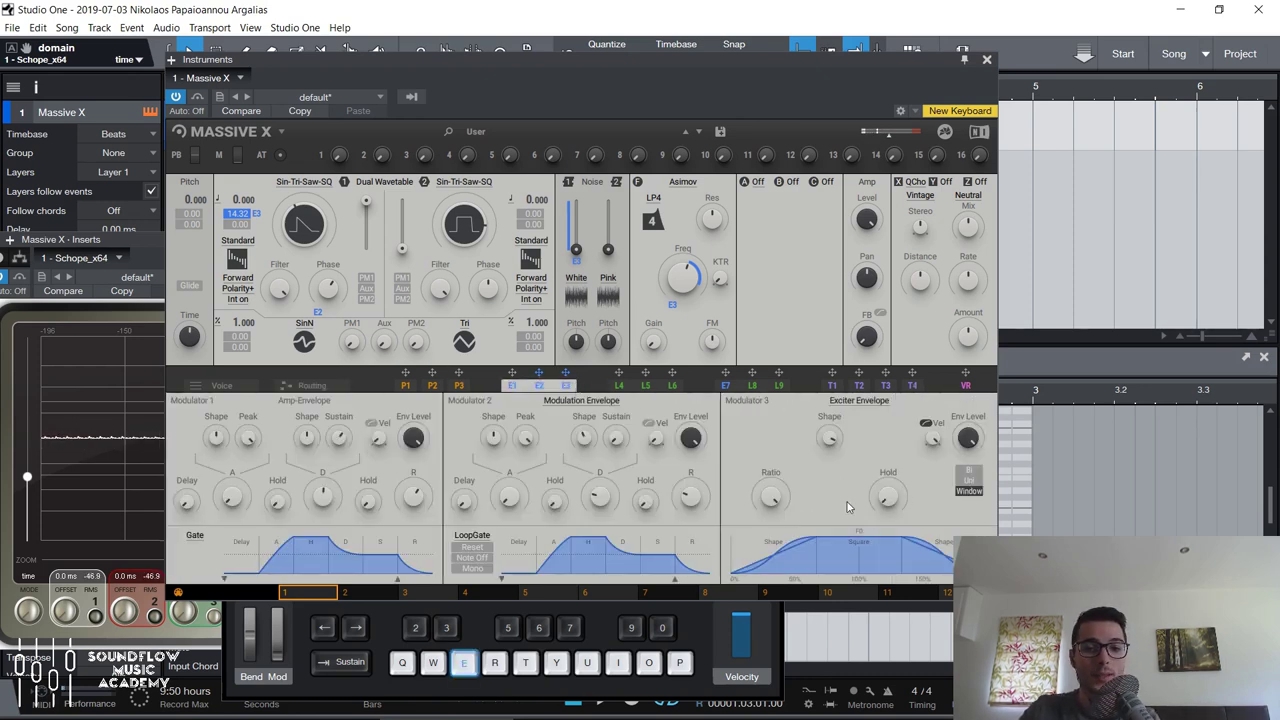
key("e")
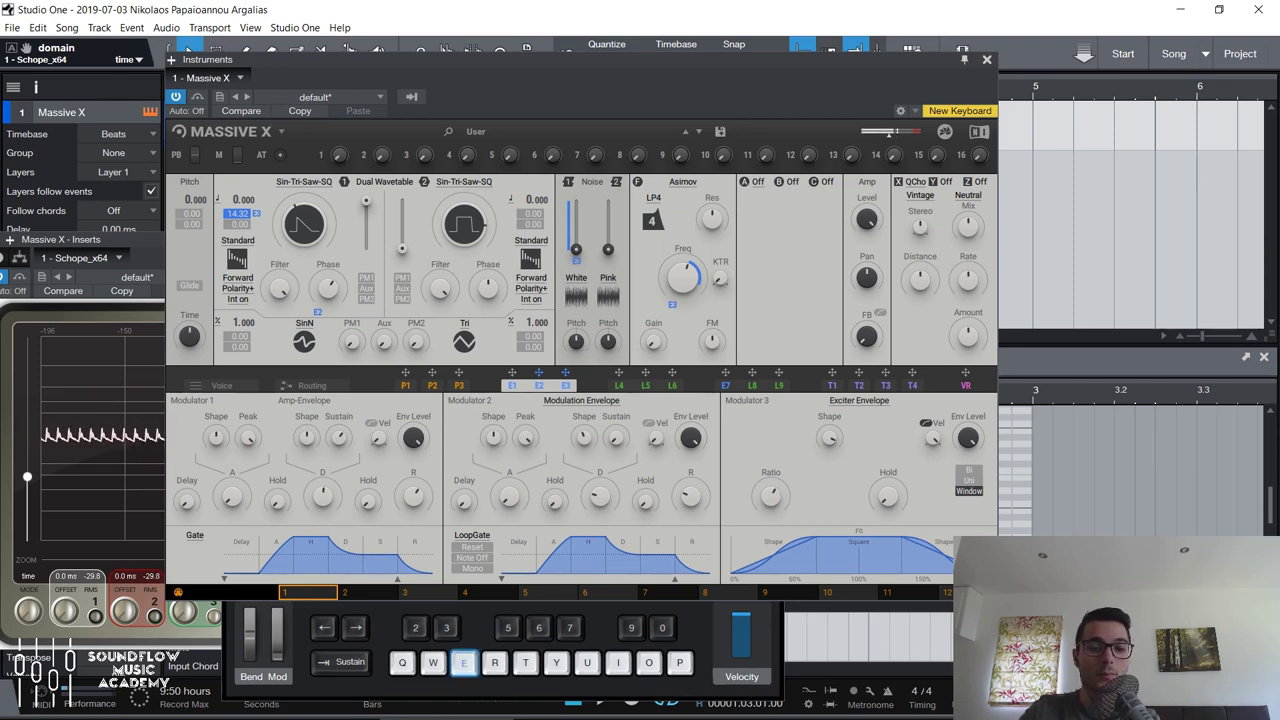
Audition the exciter envelope in Window mode and review modulator 3's available types, keeping Exciter Envelope.
key("w")
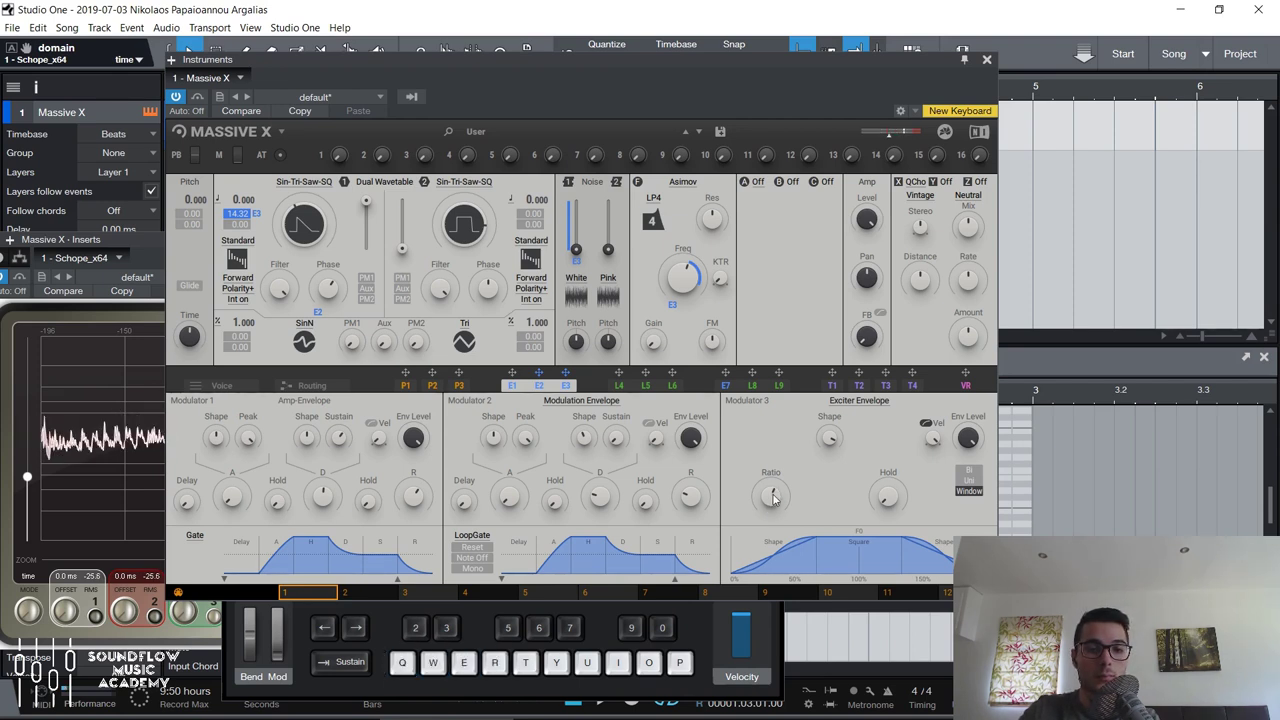
key("e")
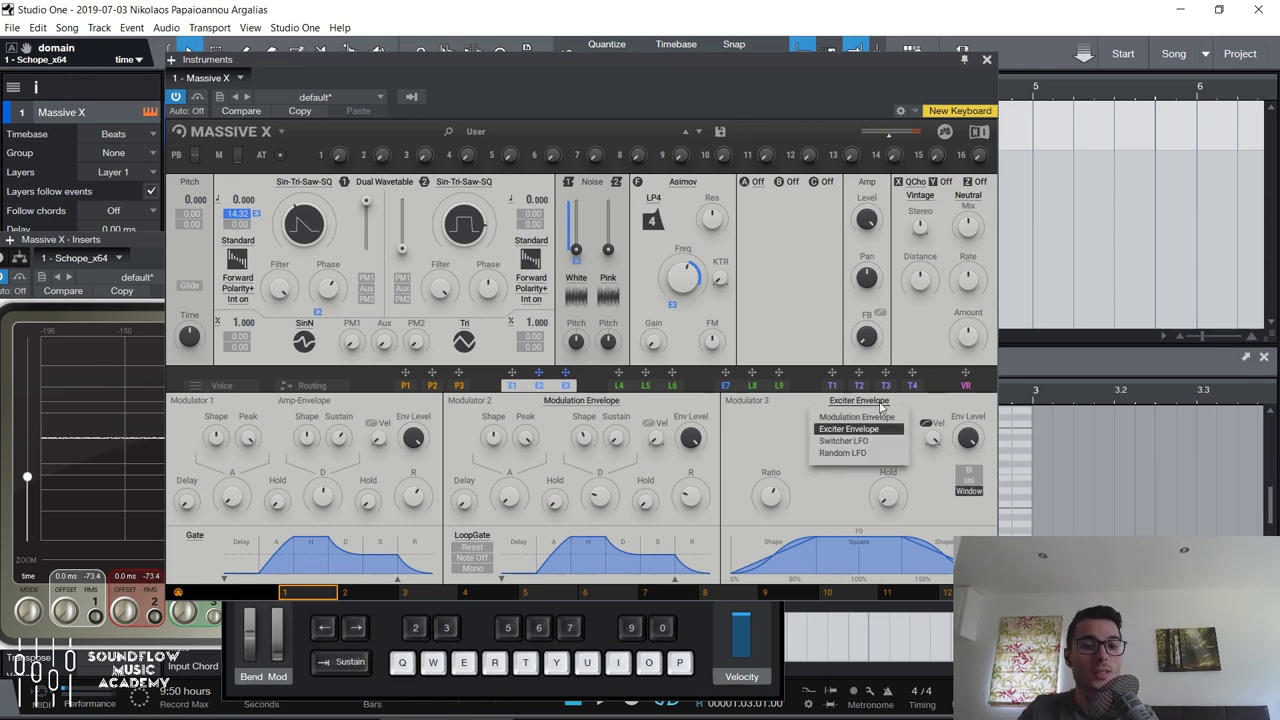
left_click(845, 402)
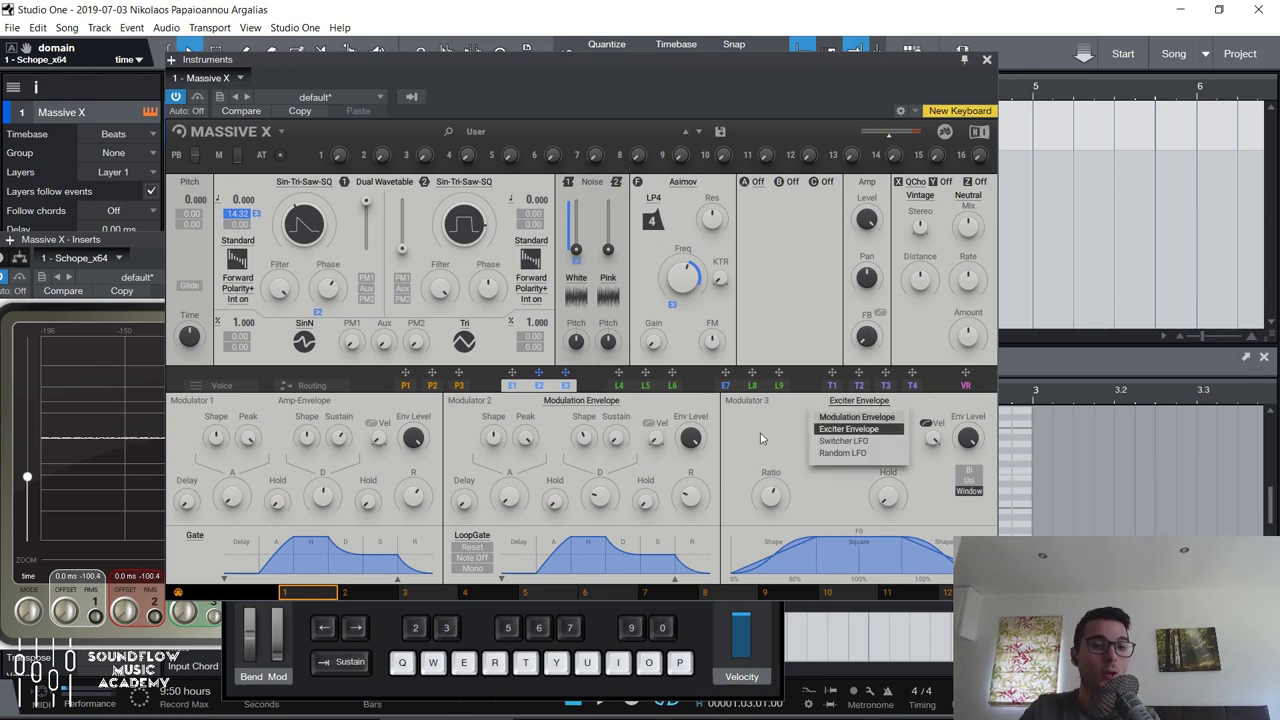
left_click(848, 429)
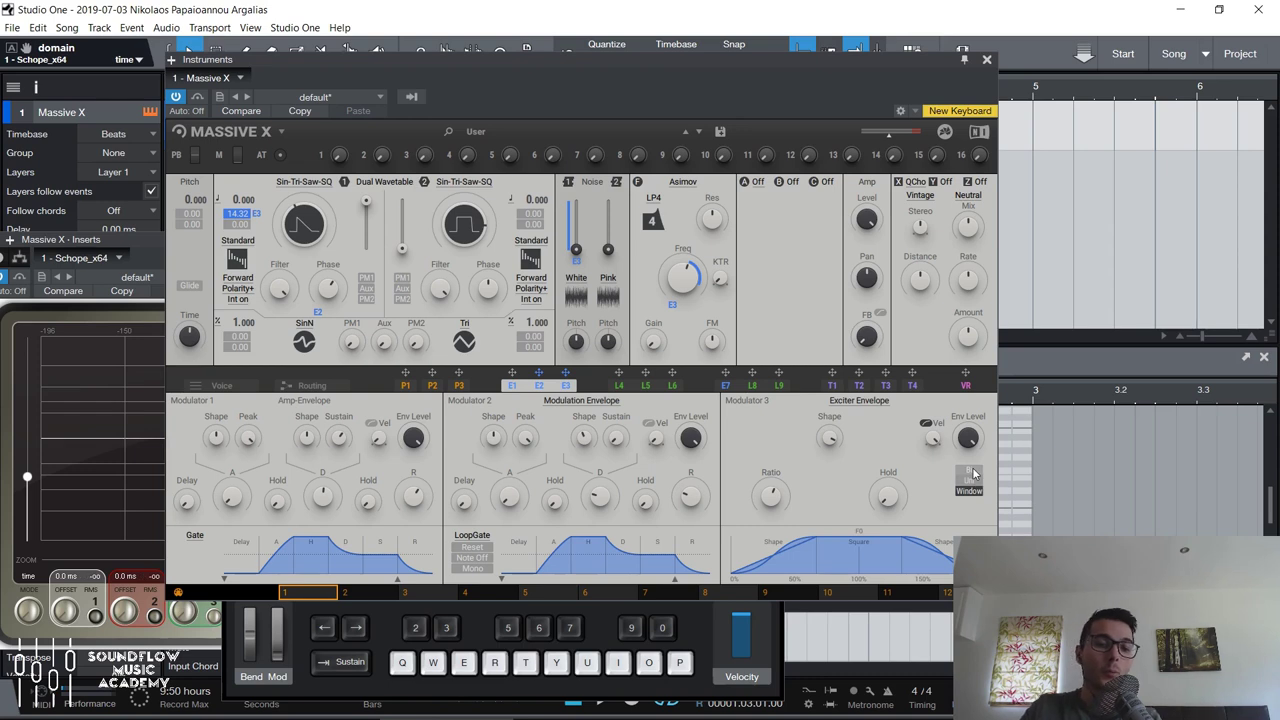
Switch the exciter envelope to Bi mode and play test notes while raising its ratio.
left_click(970, 474)
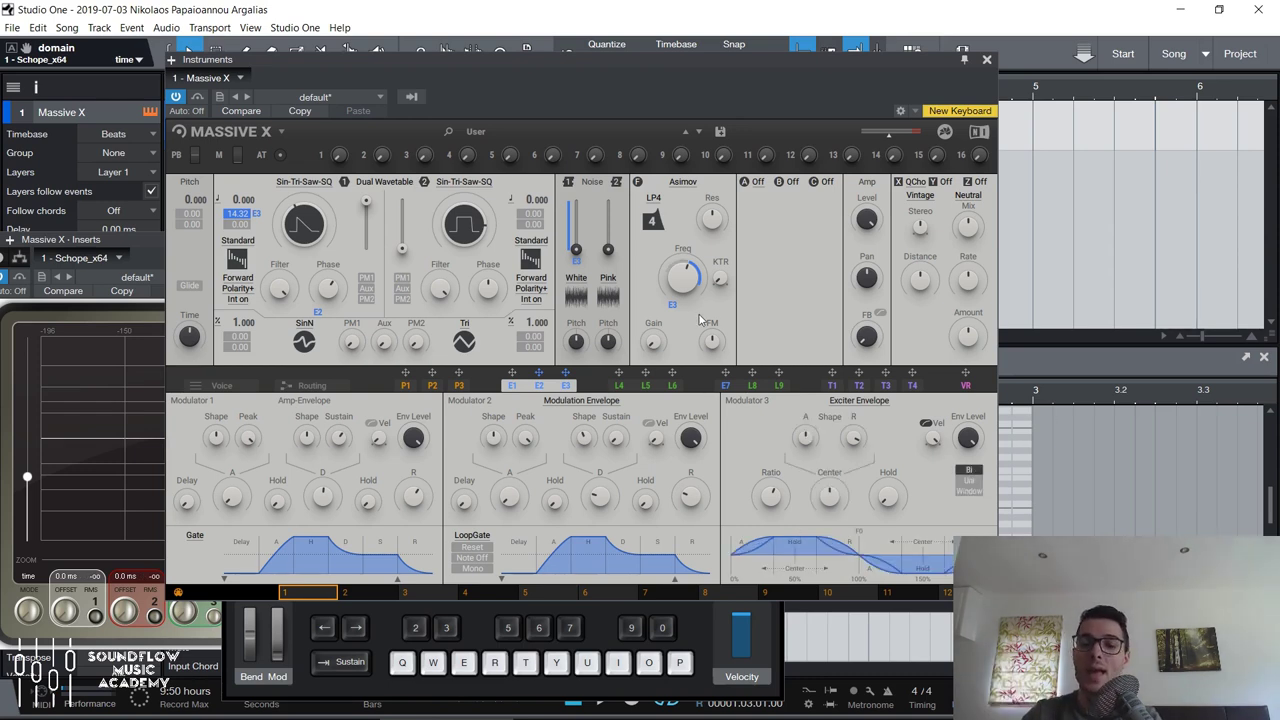
key("e")
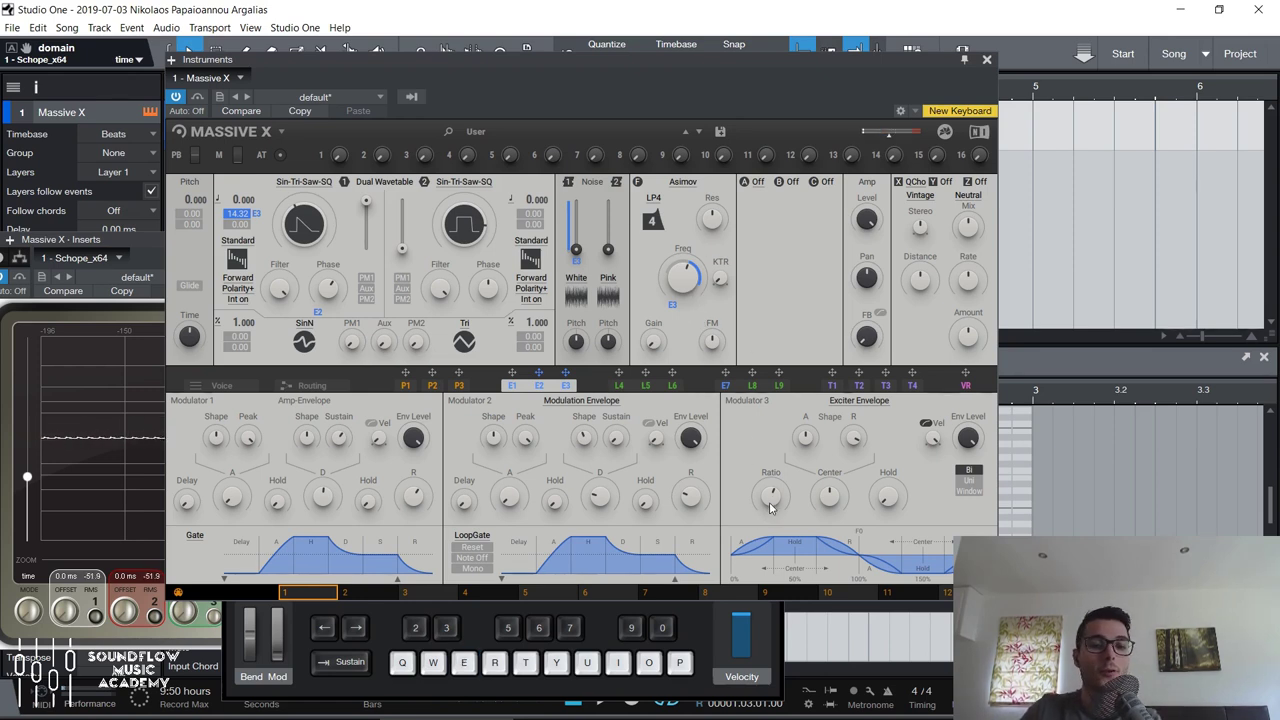
key("e")
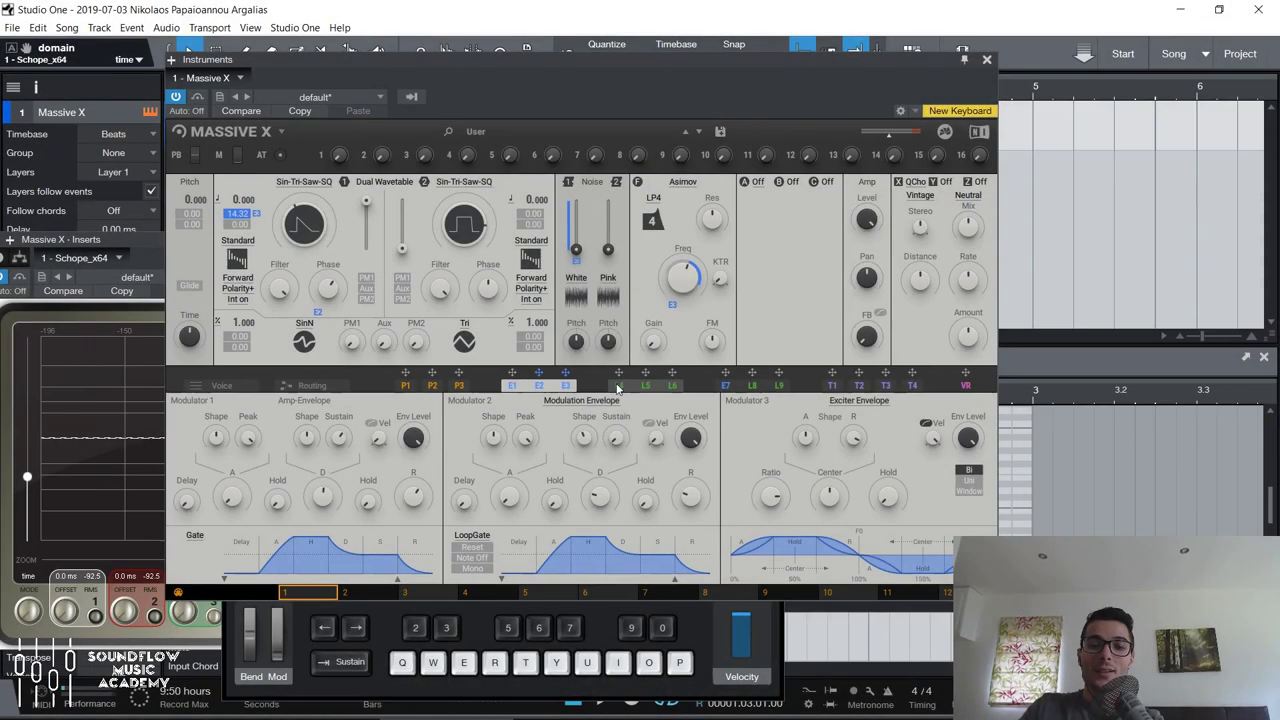
Clear the E3 assignments from noise 1 level, filter frequency and oscillator 1 pitch, and audition LFO L4 assigned to the filter frequency instead.
left_click(617, 387)
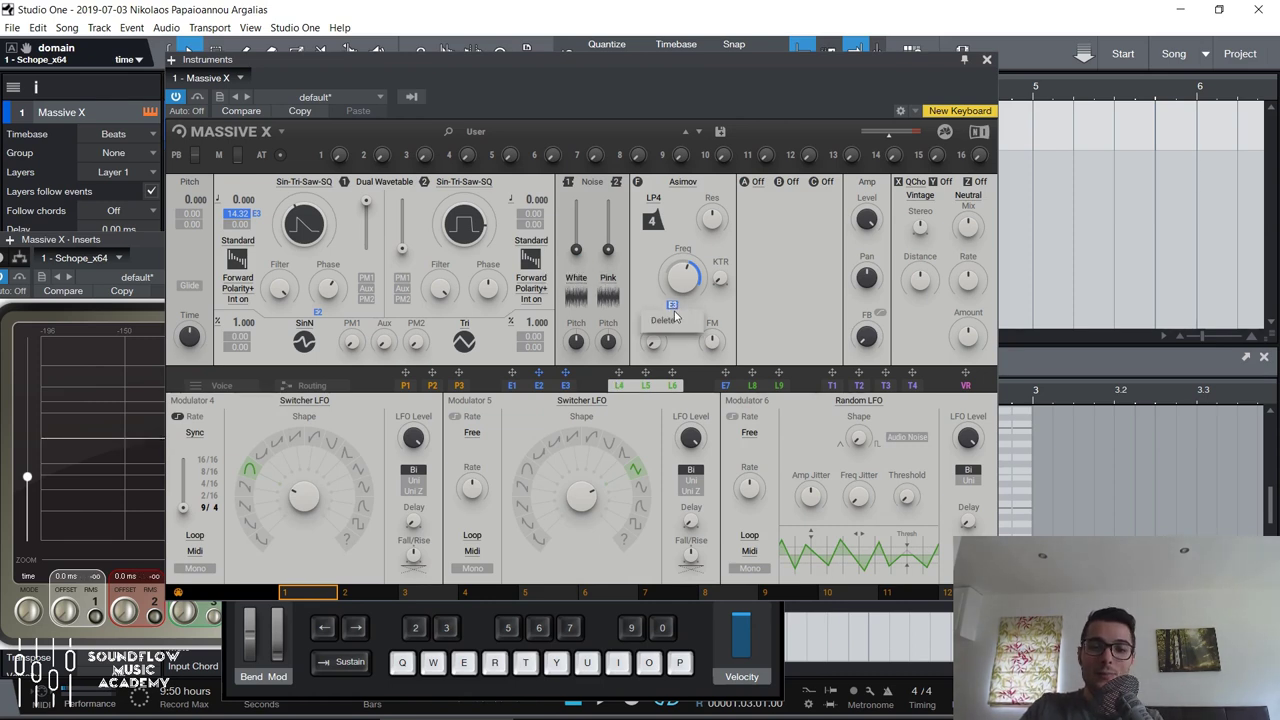
right_click(250, 214)
left_click(272, 229)
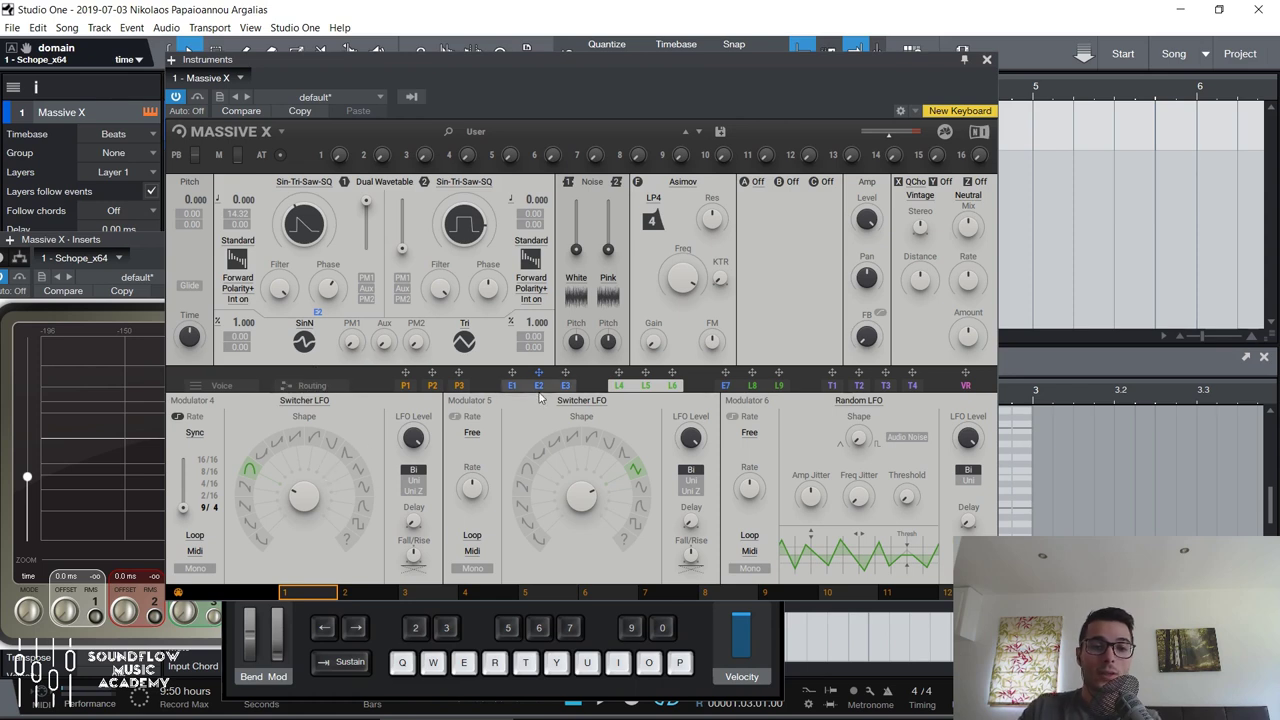
left_click_drag(622, 374, 703, 295)
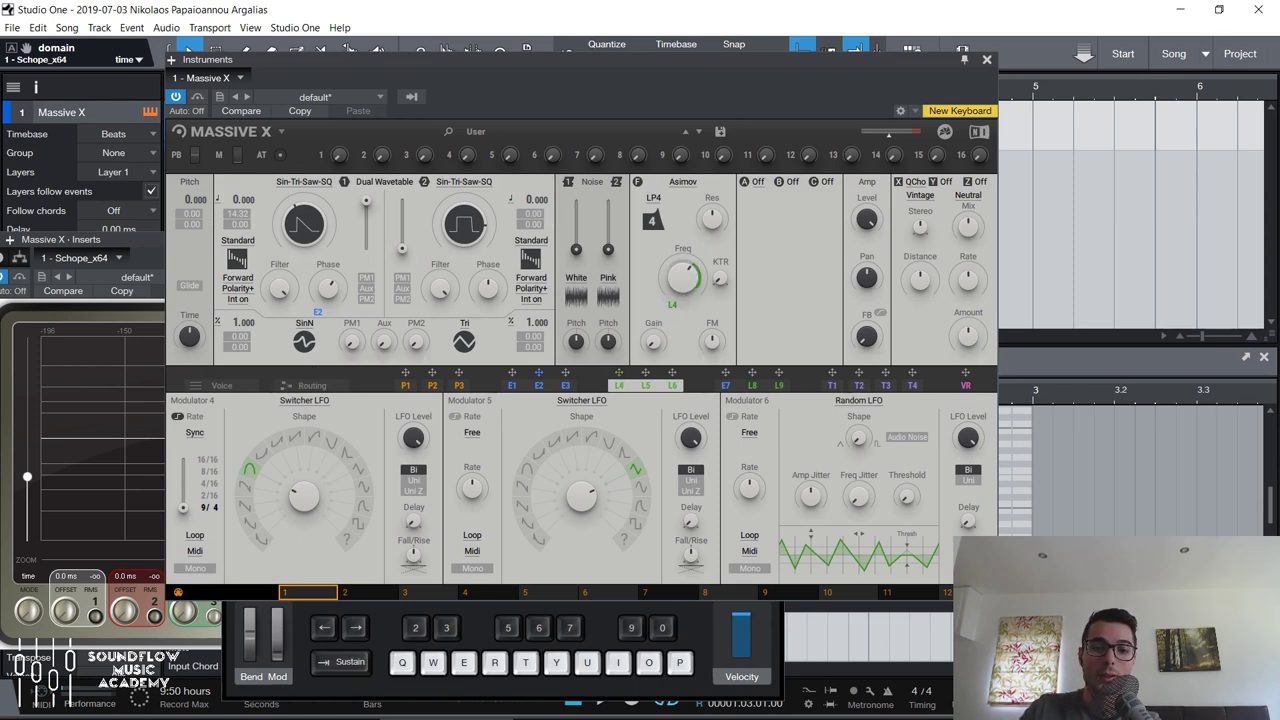
key("e")
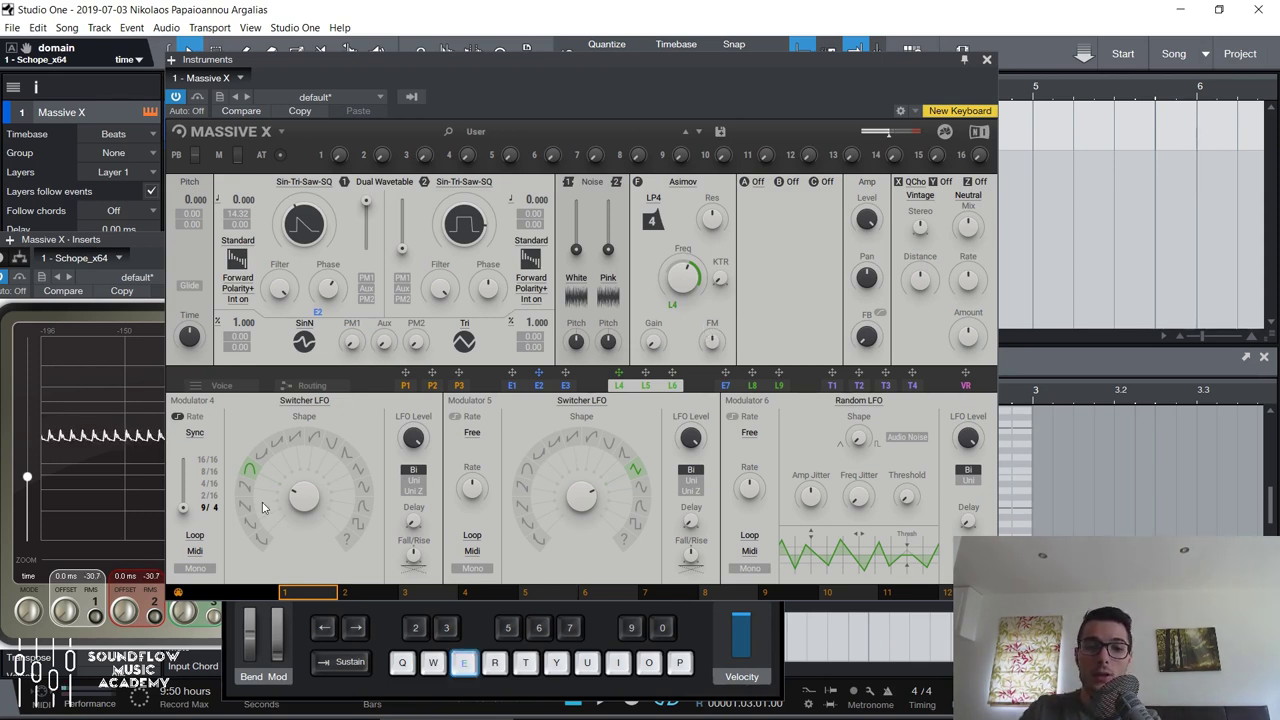
Set modulator 4's rate mode to Free and audition it at a higher rate, with the switch beside Rate turned off.
left_click(196, 434)
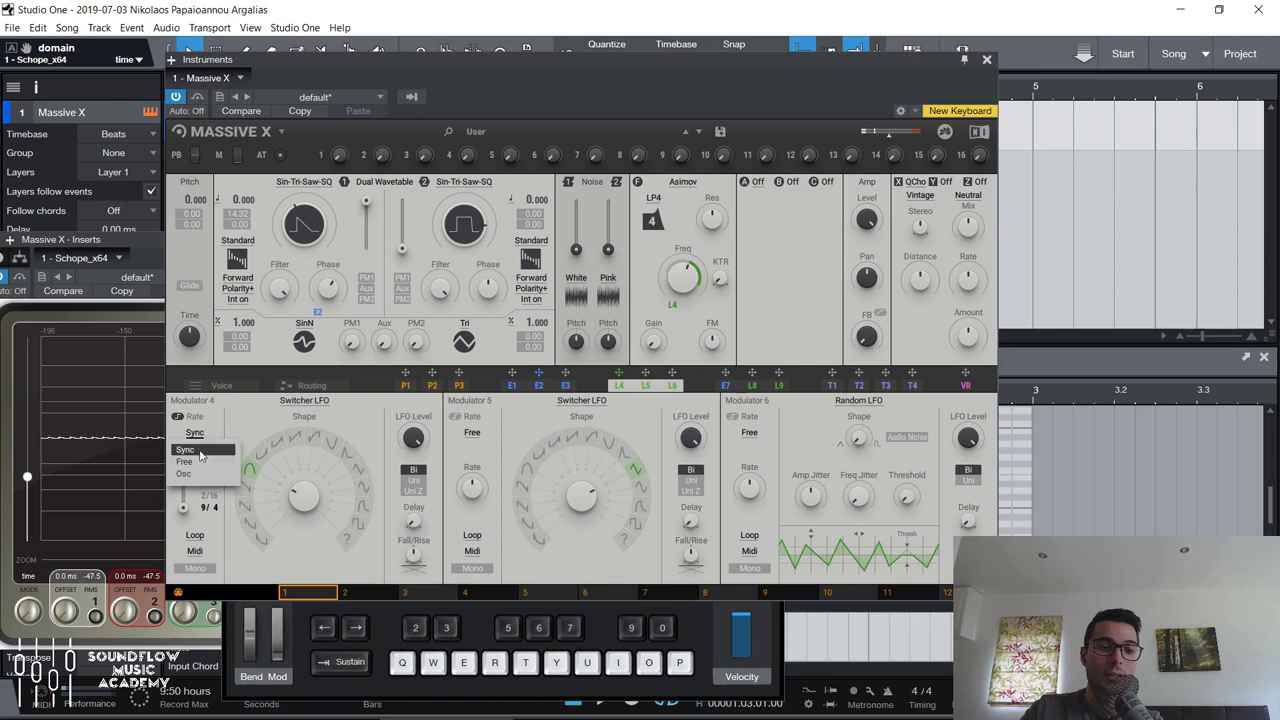
left_click(185, 462)
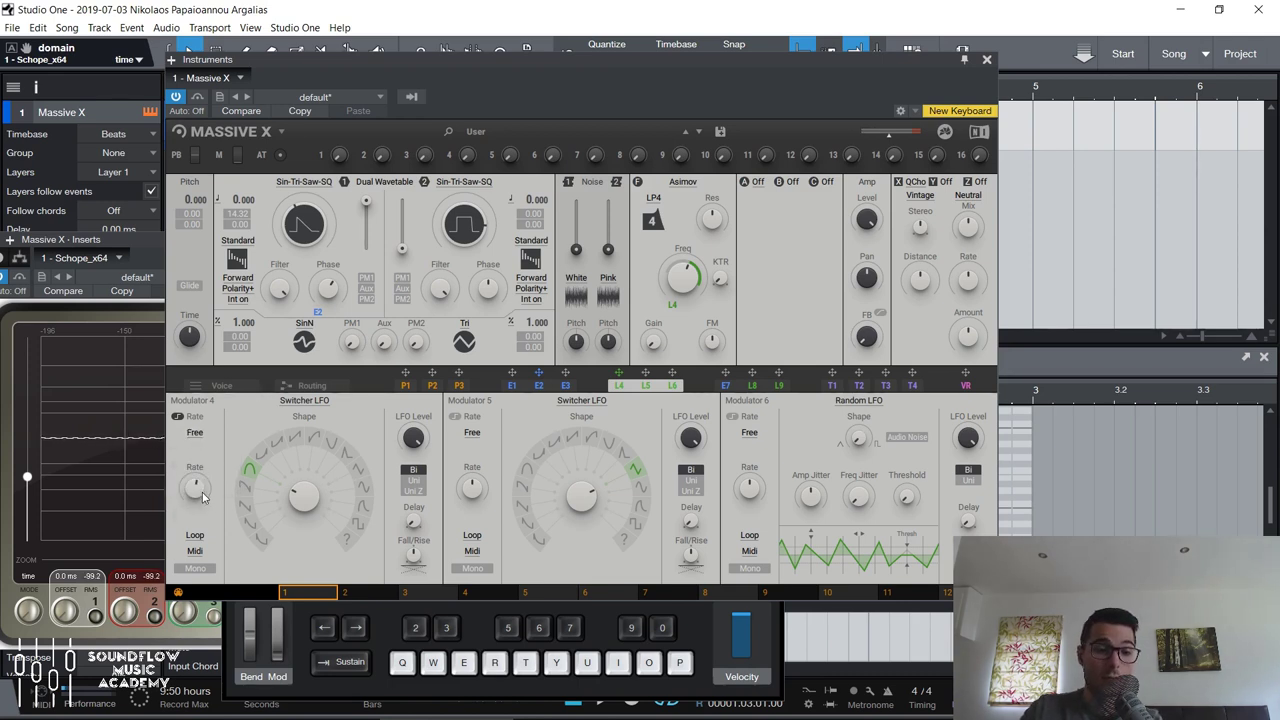
key("e")
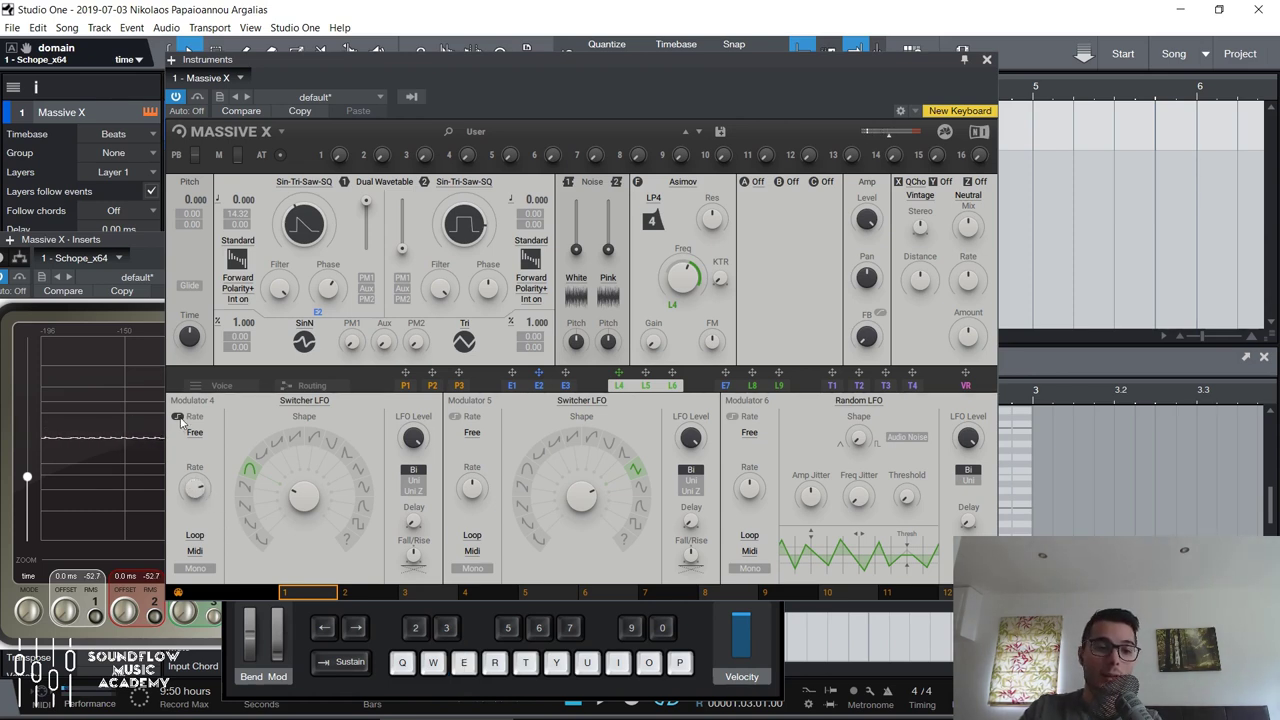
key("e")
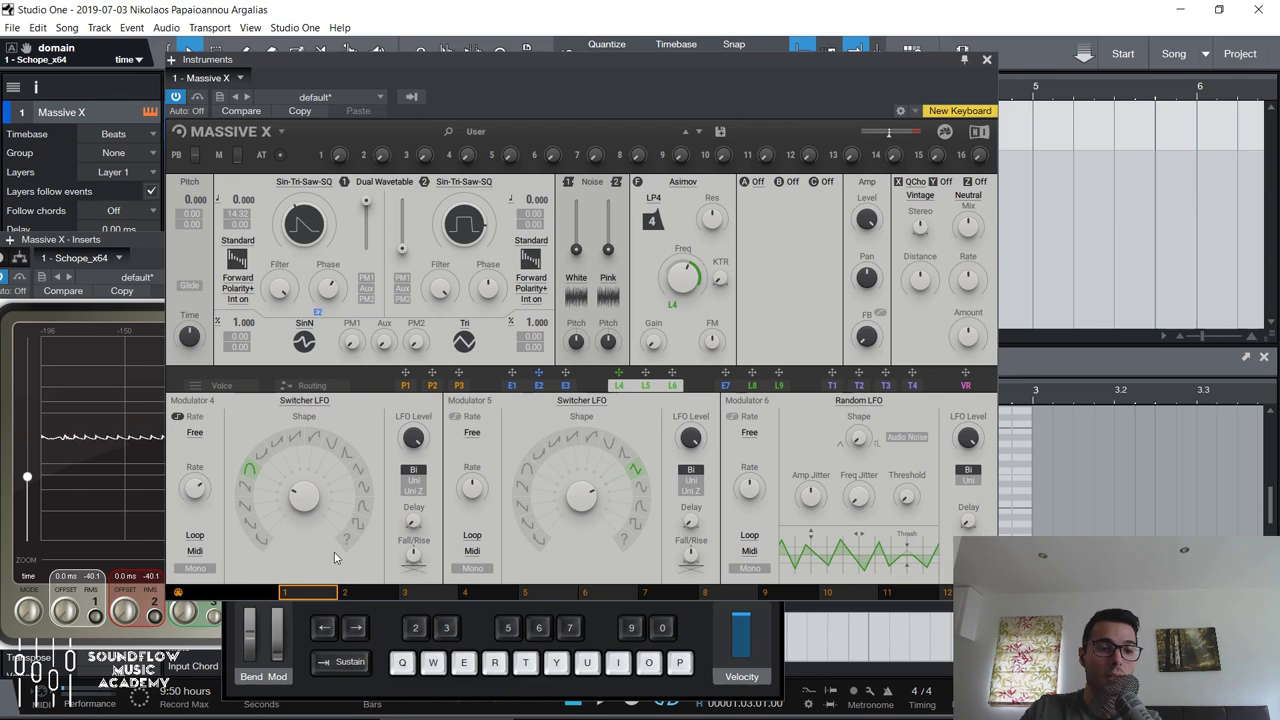
key("e")
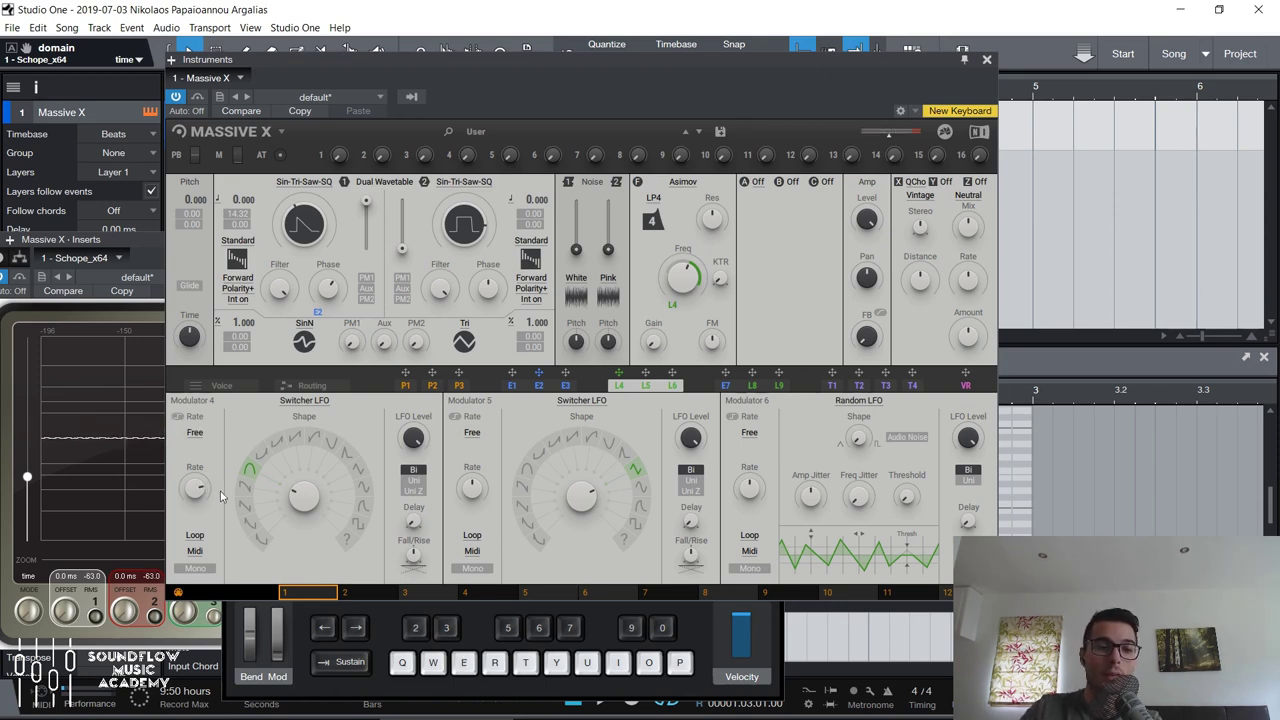
key("e")
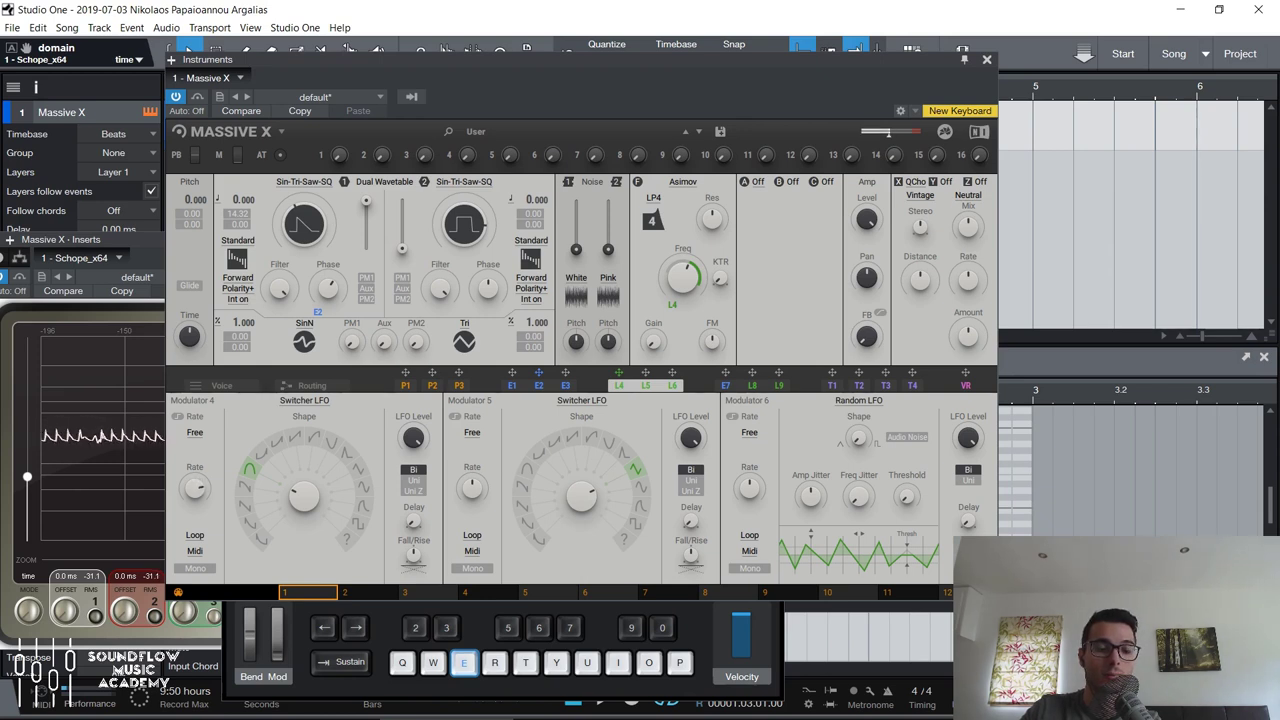
Return modulator 4's rate mode to Sync and set its synced rate to 1/4.
left_click(195, 432)
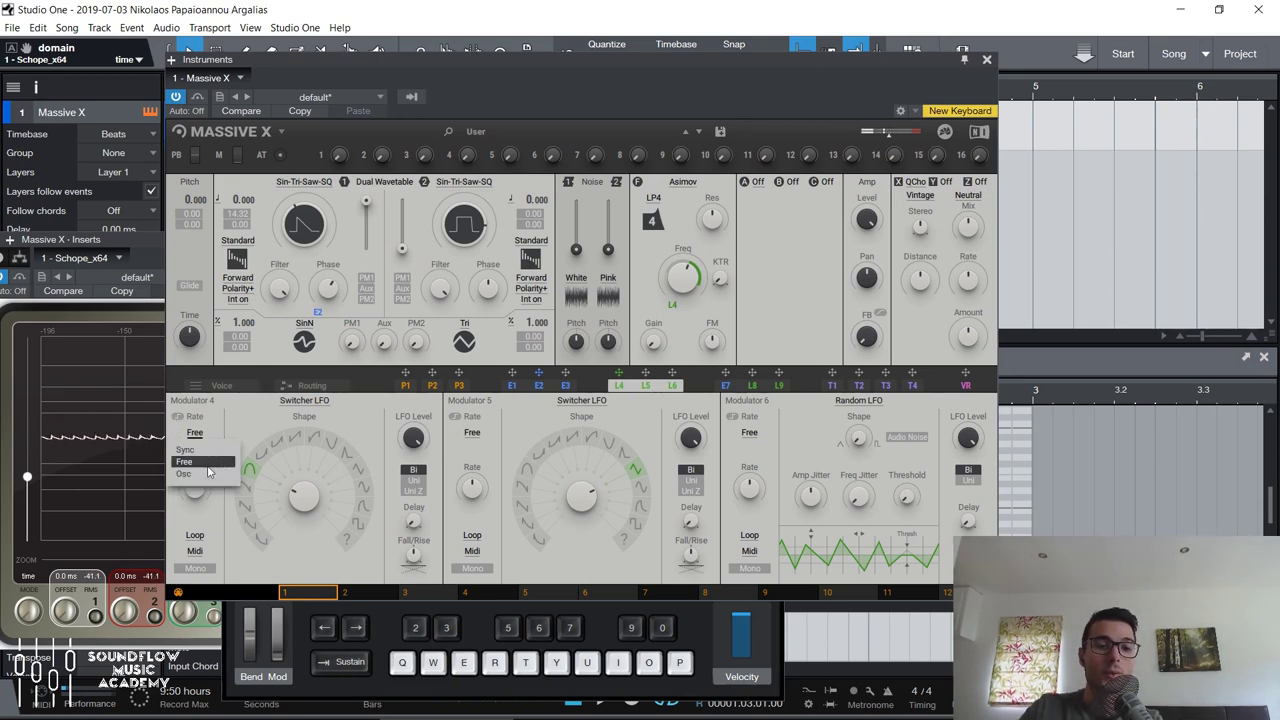
left_click(199, 464)
left_click(195, 432)
left_click(192, 456)
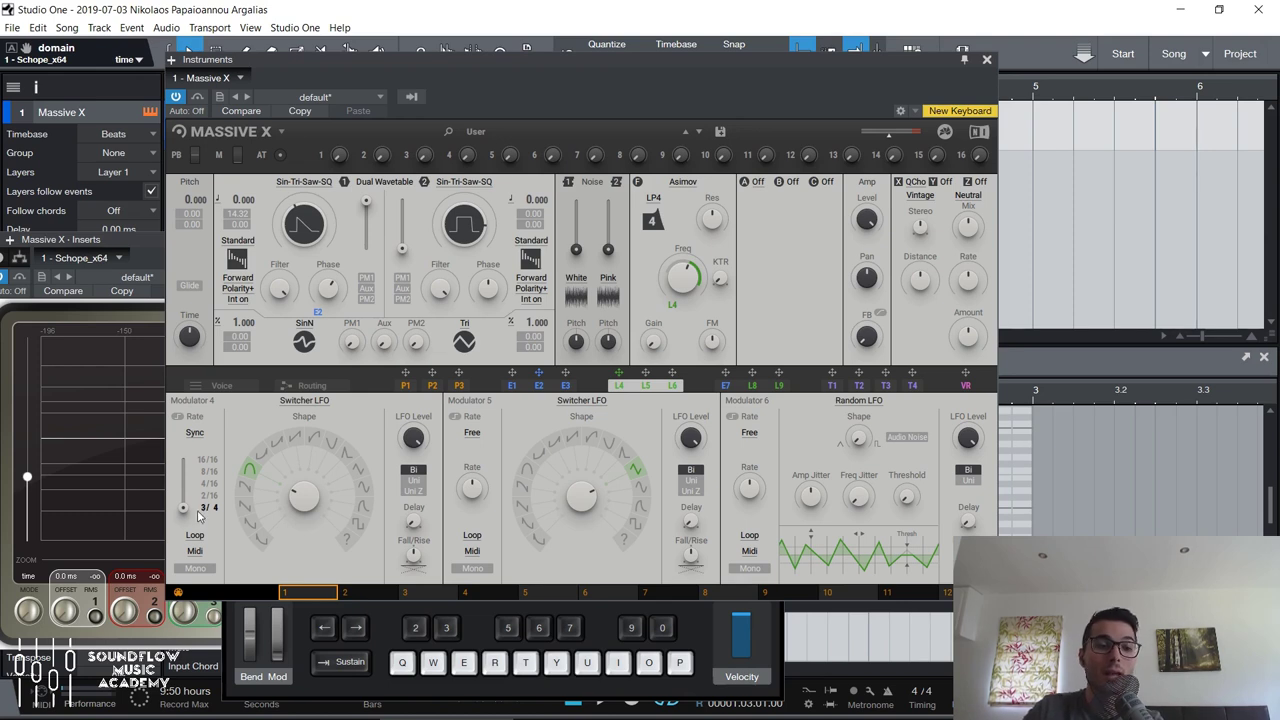
mouse_move(184, 514)
left_mouse_down()
mouse_move(183, 460)
mouse_move(184, 510)
left_mouse_up()
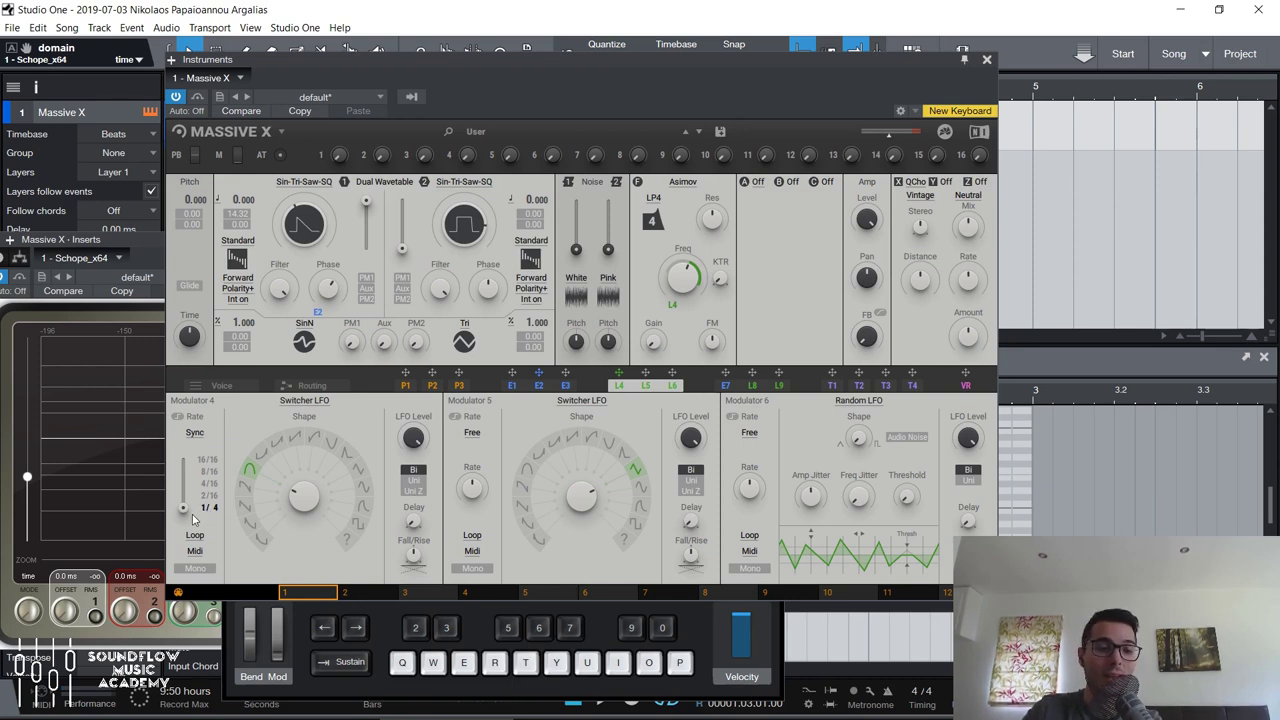
Compare overlapping test notes with modulator 4's Mono option off and on, leaving Mono enabled.
key("e")
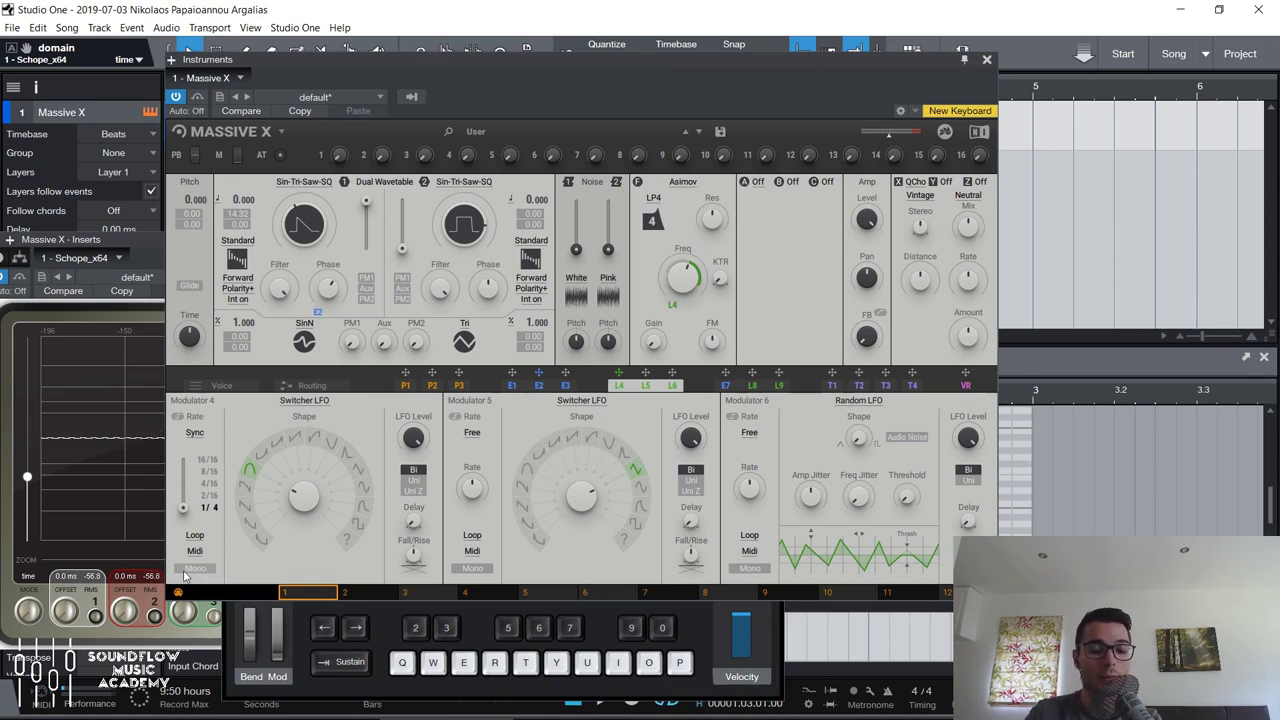
key("e")
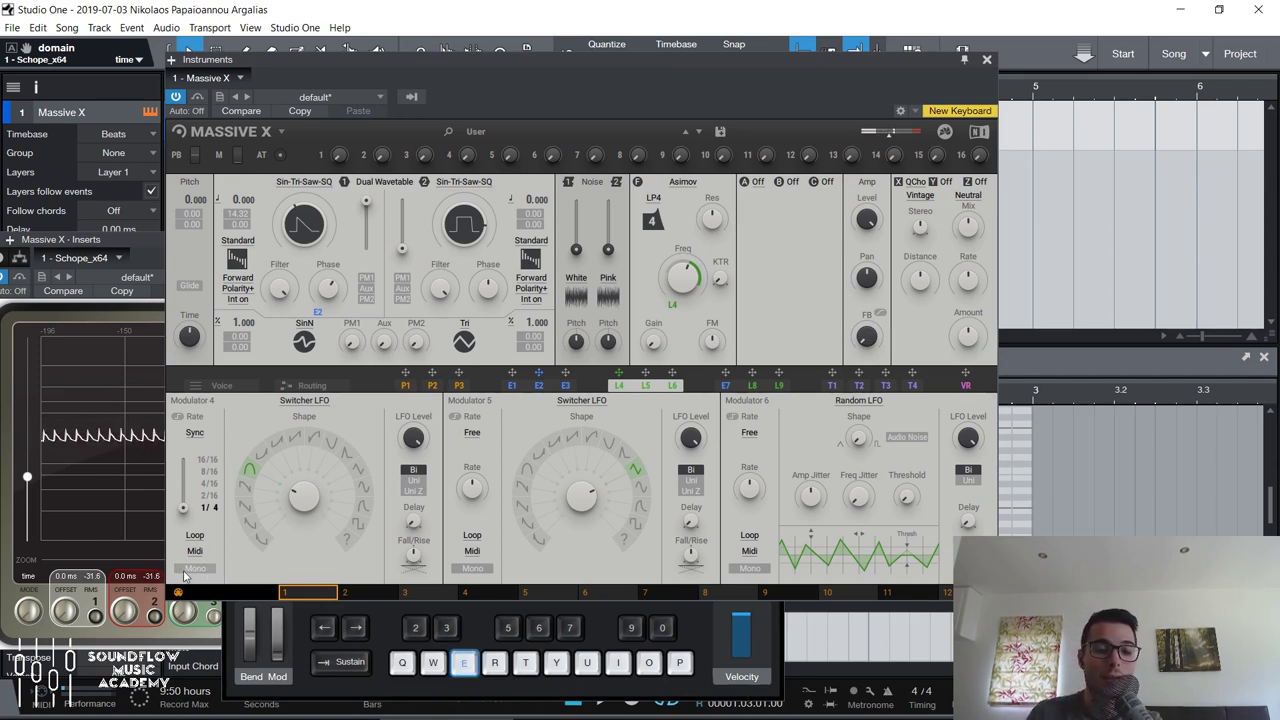
key("t")
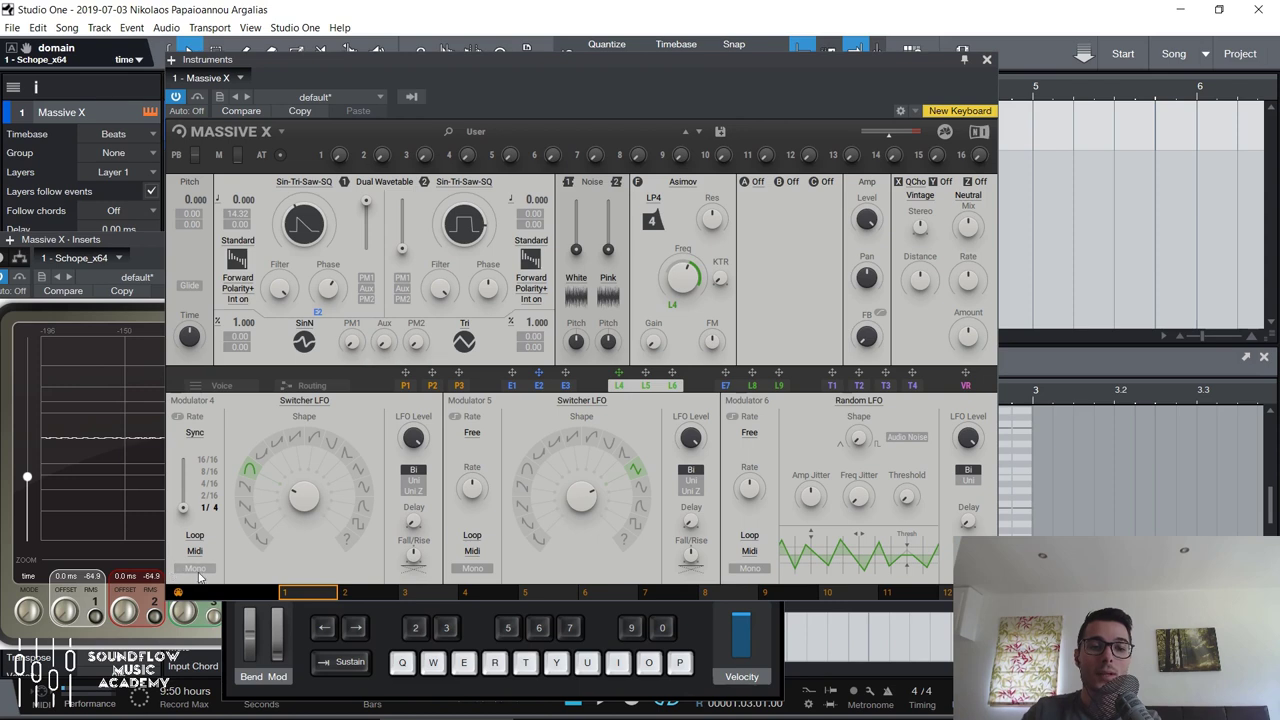
left_click(195, 568)
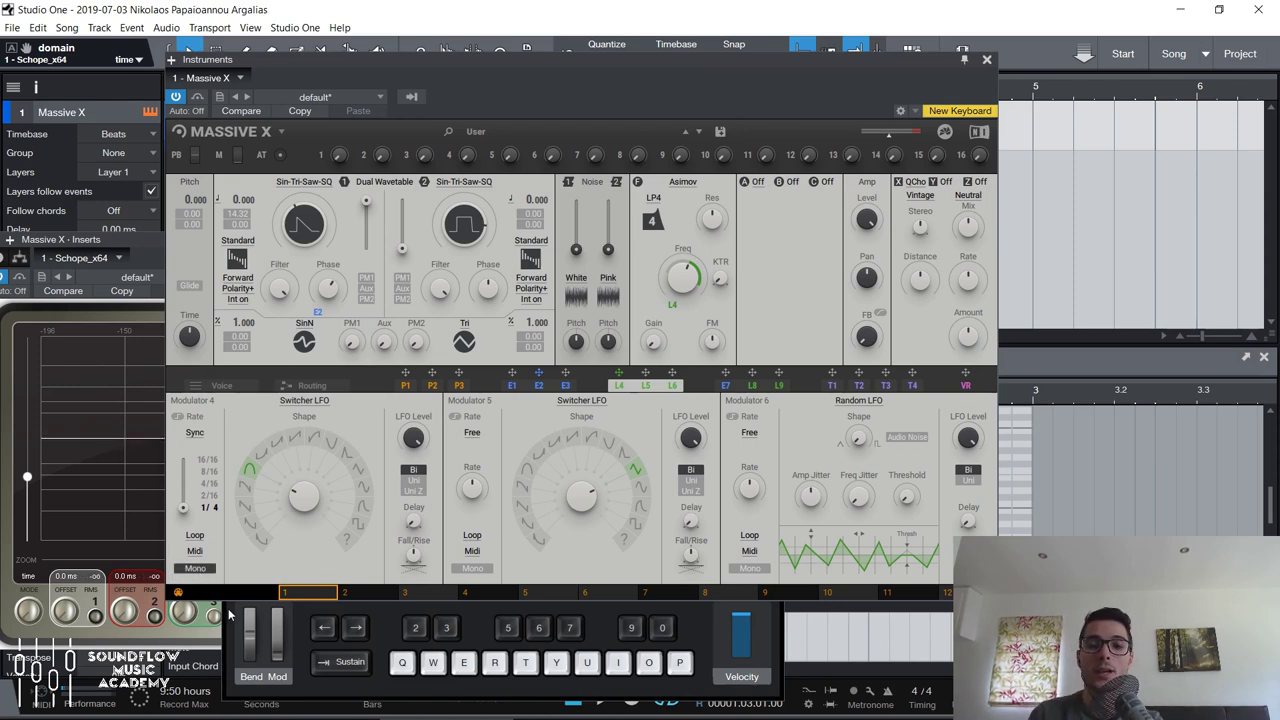
key("e")
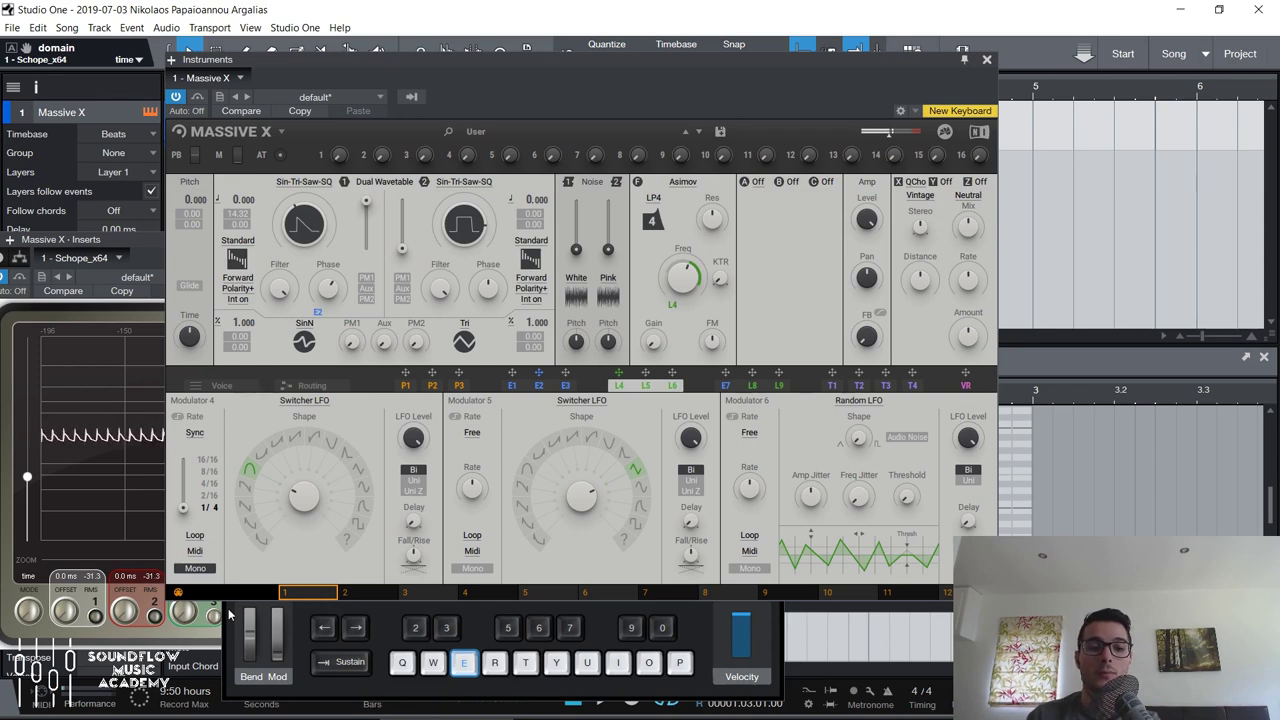
key("t")
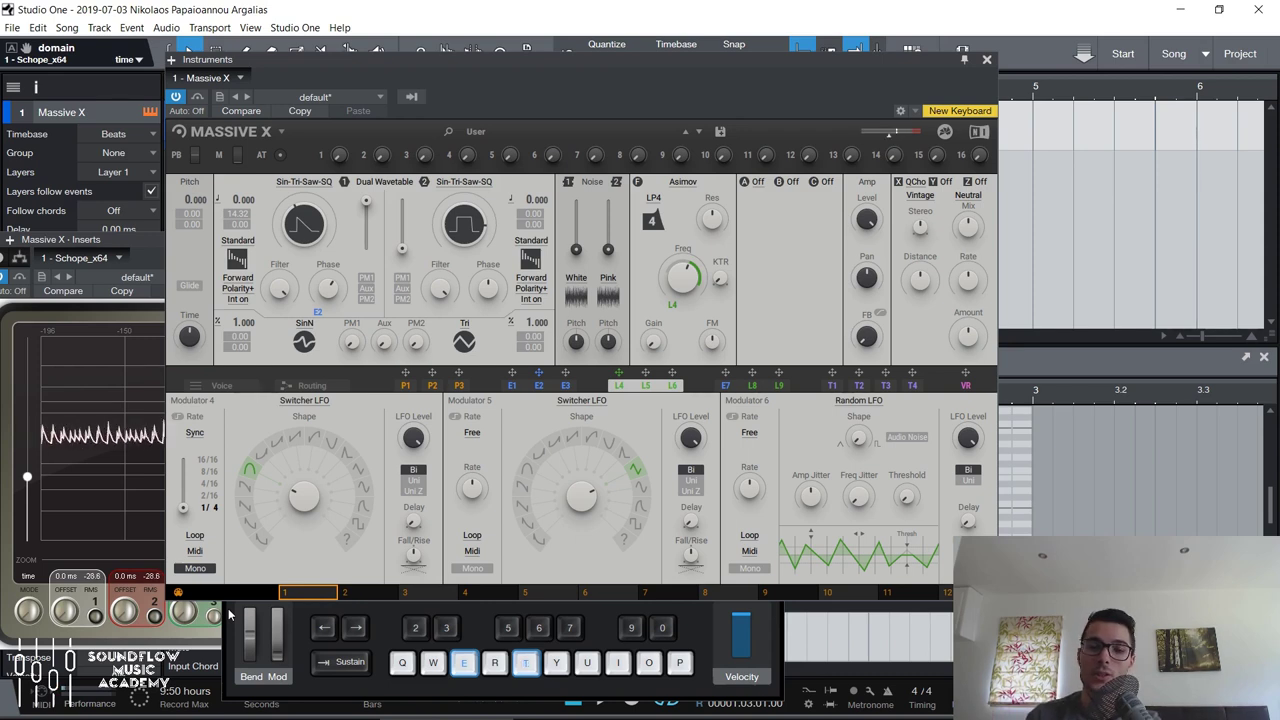
Audition modulator 4's Loop RST and Loop GTE modes with test notes.
left_click(195, 535)
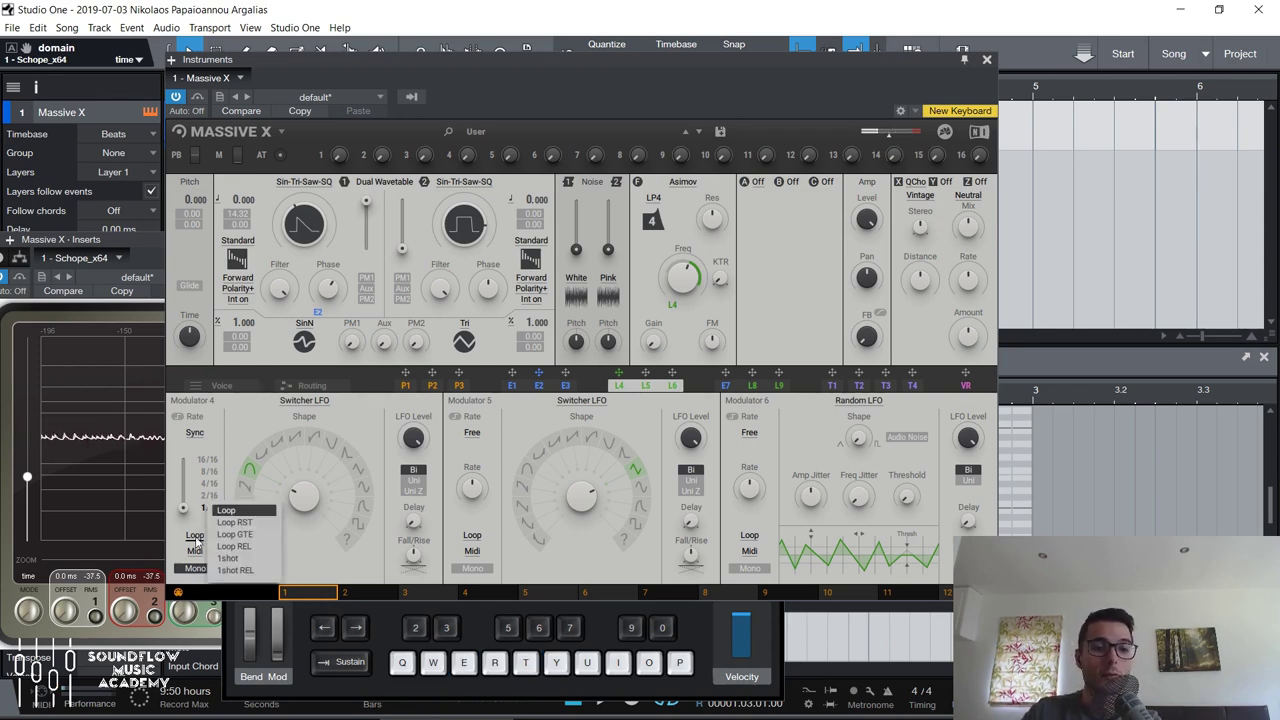
left_click(256, 525)
key("e")
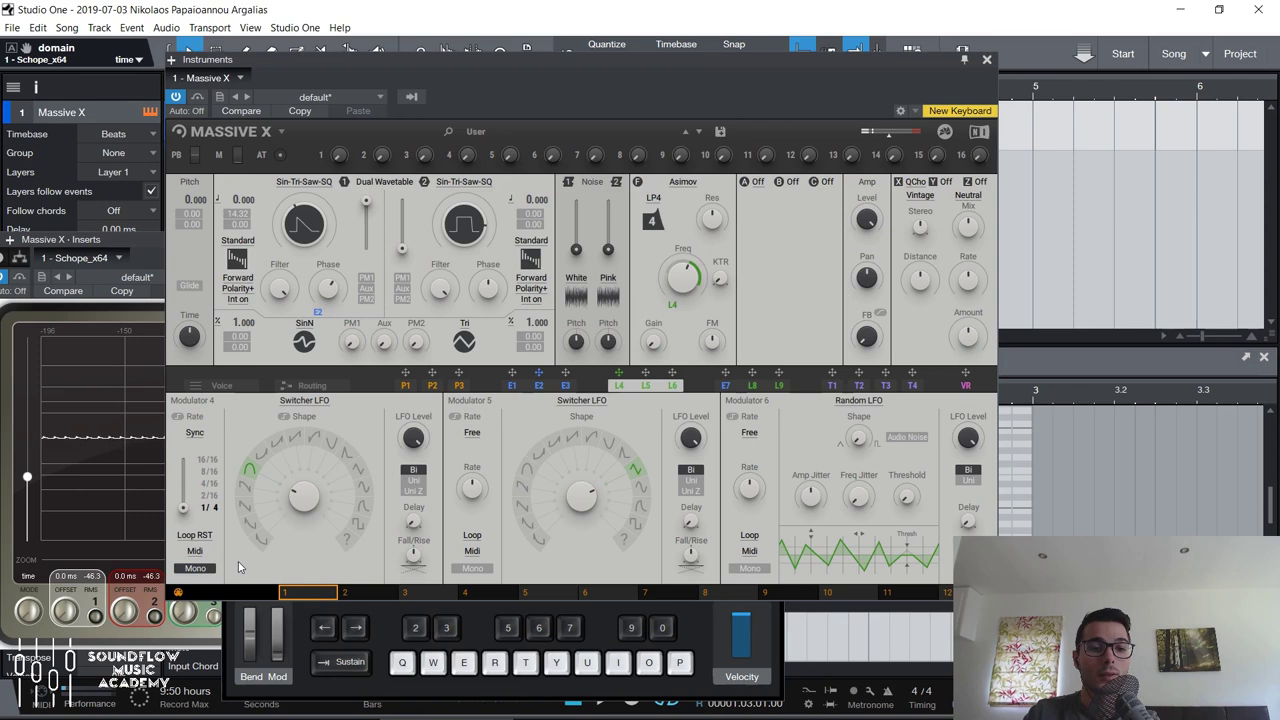
left_click(195, 535)
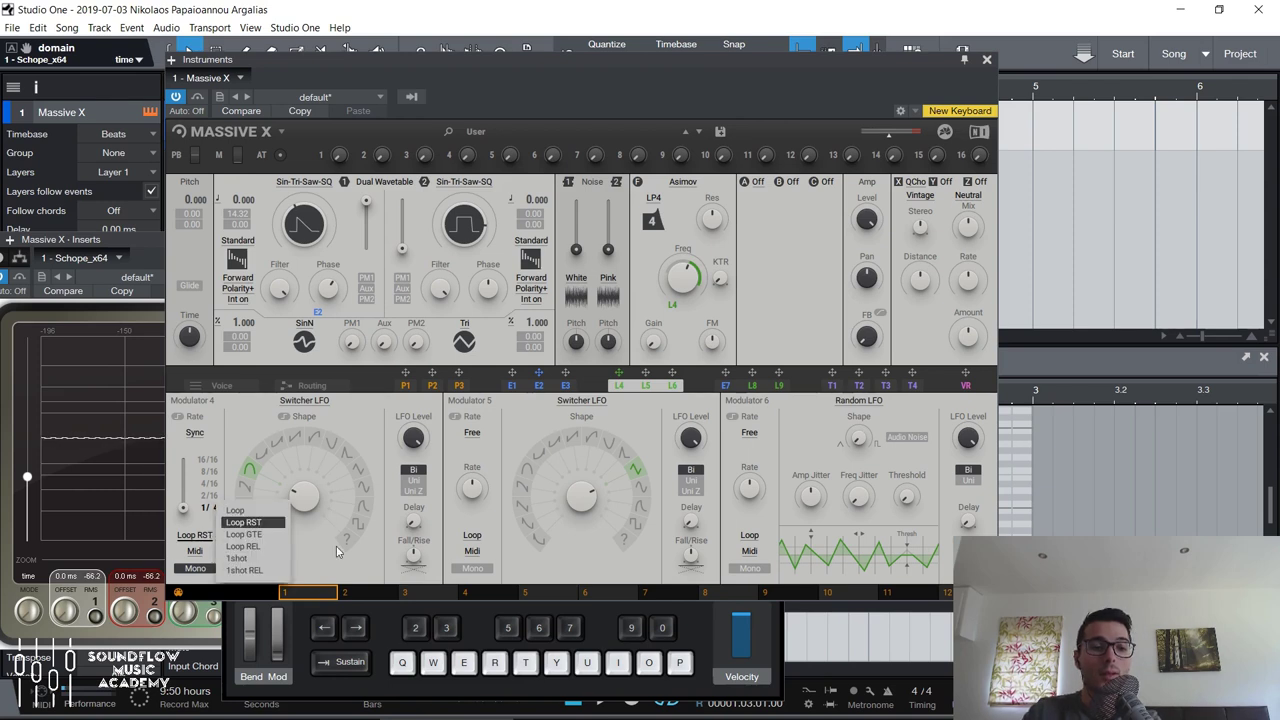
left_click(262, 534)
key("e")
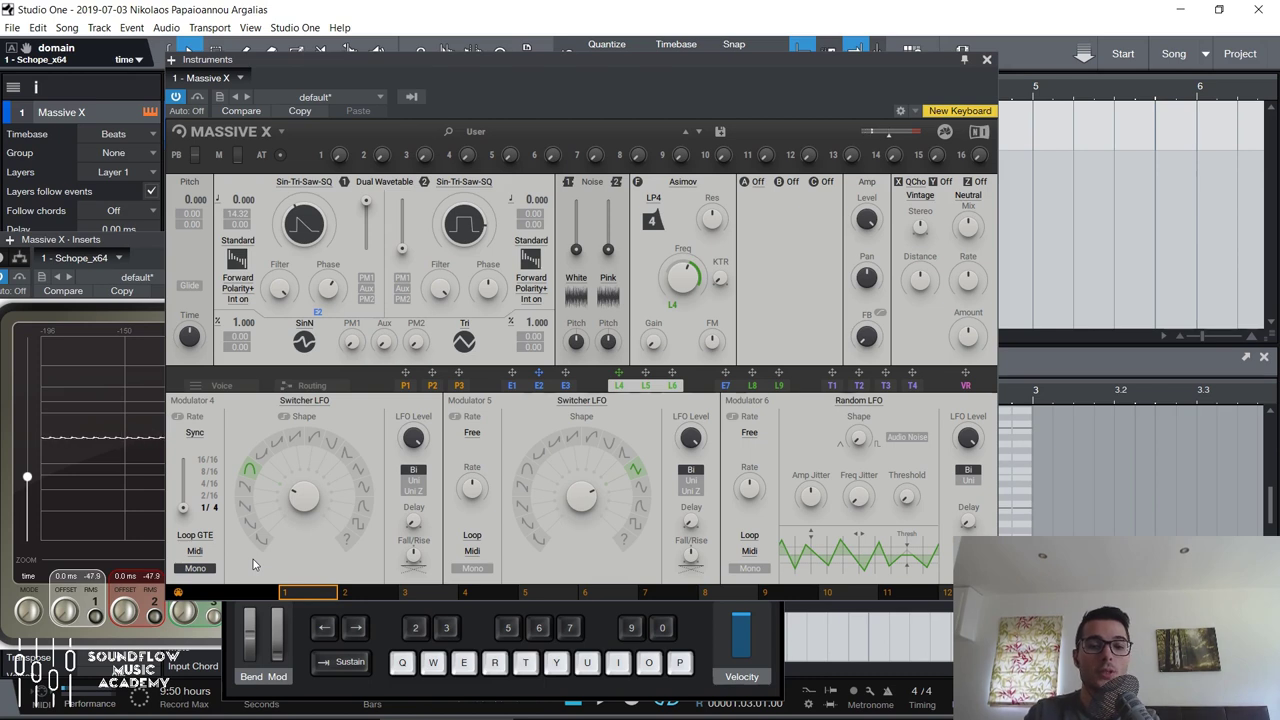
Audition modulator 4's Loop REL, 1shot and 1shot REL modes with a test note for each.
left_click(215, 538)
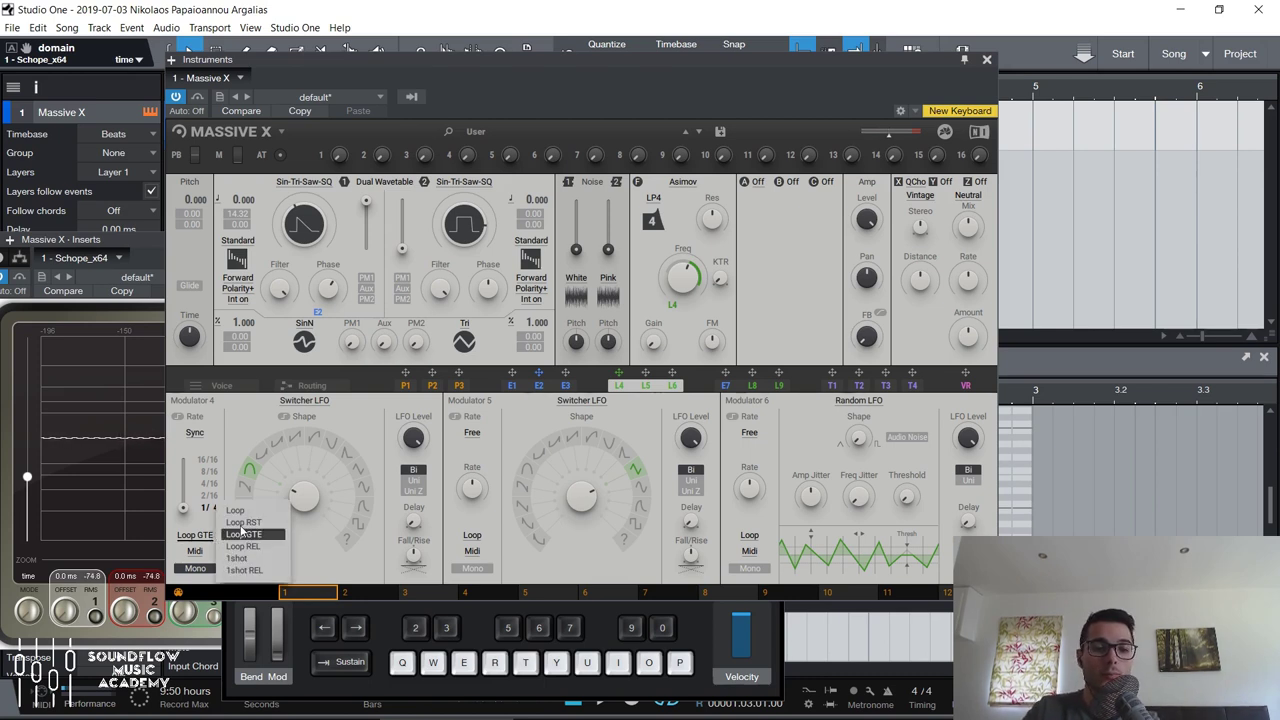
left_click(260, 551)
key("e")
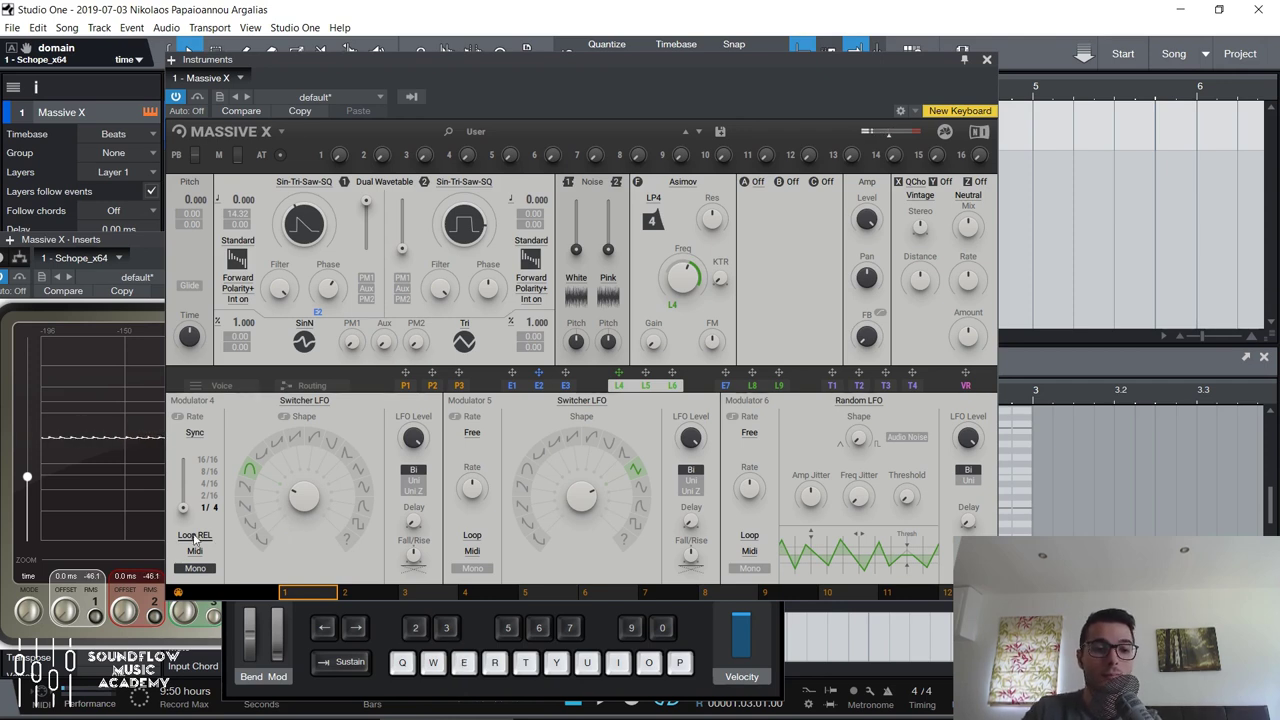
left_click(195, 535)
left_click(258, 561)
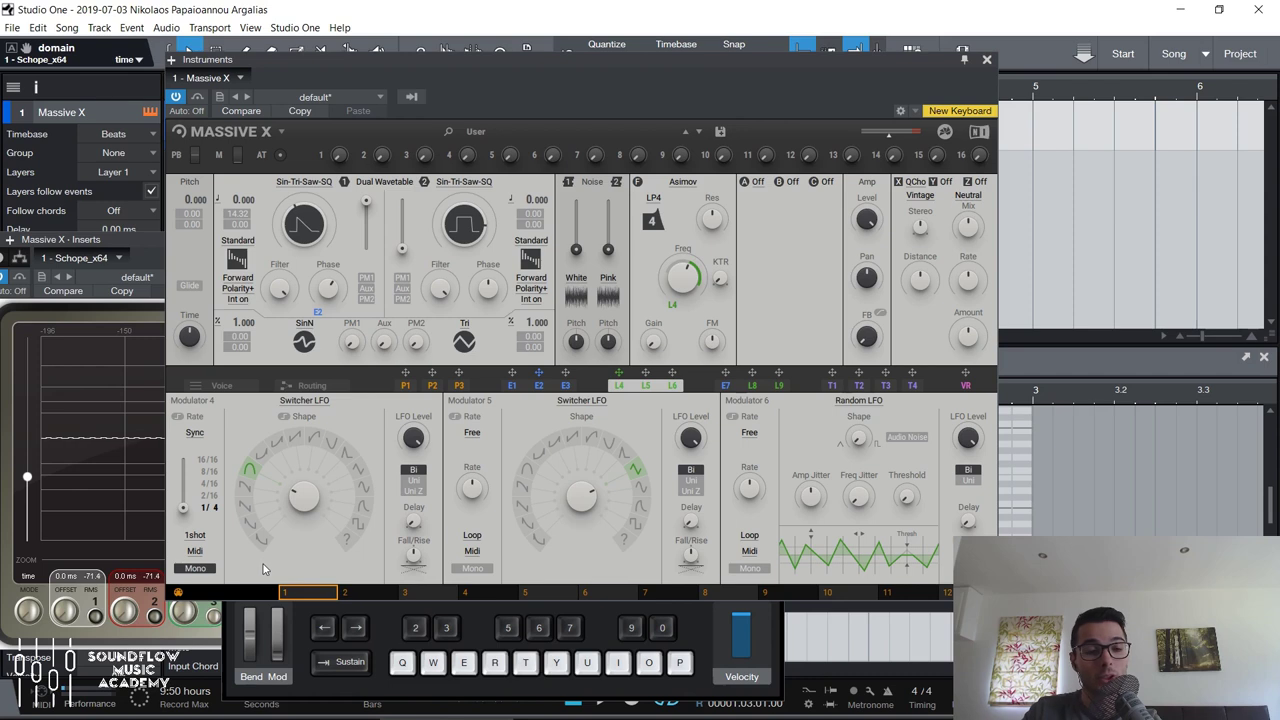
key("e")
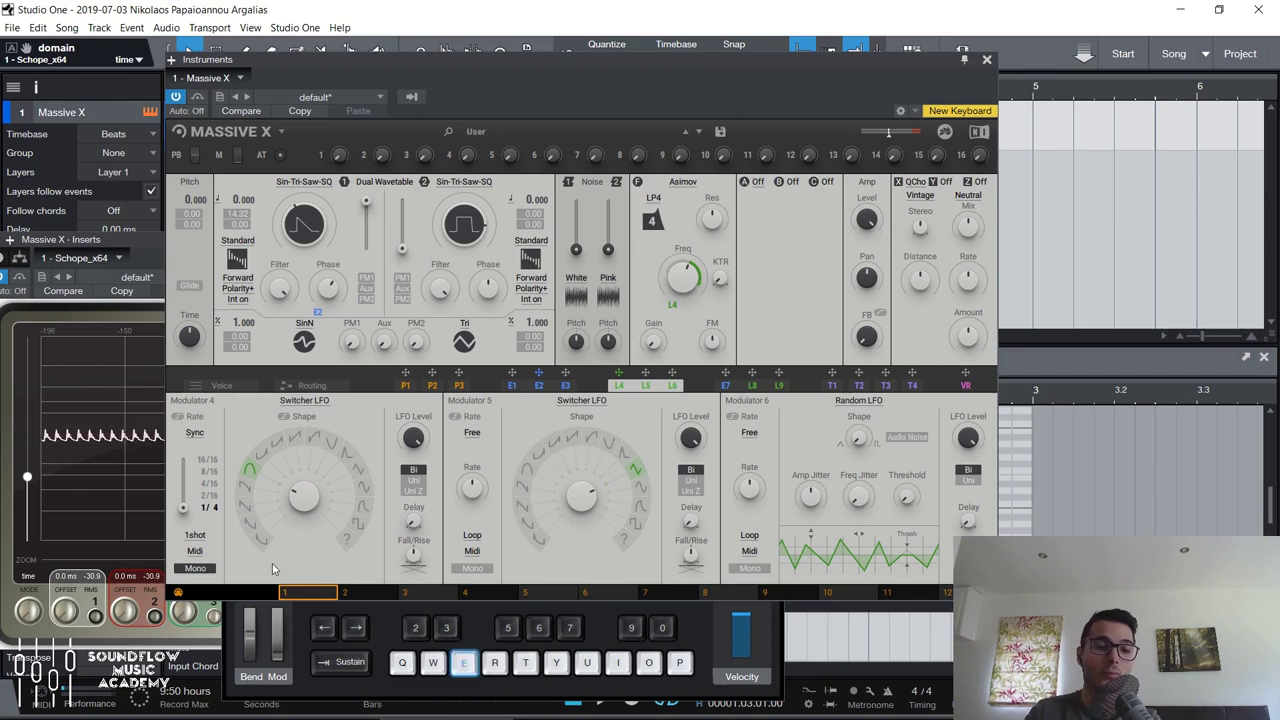
left_click(200, 538)
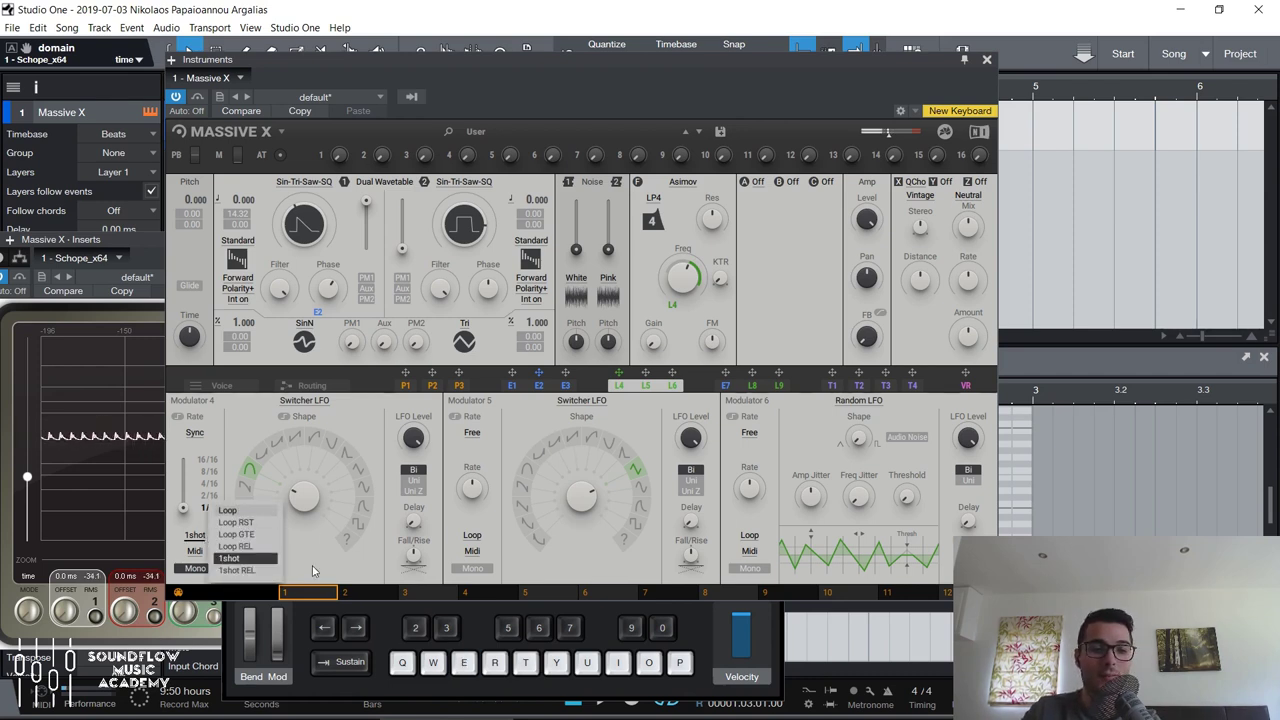
left_click(265, 575)
key("e")
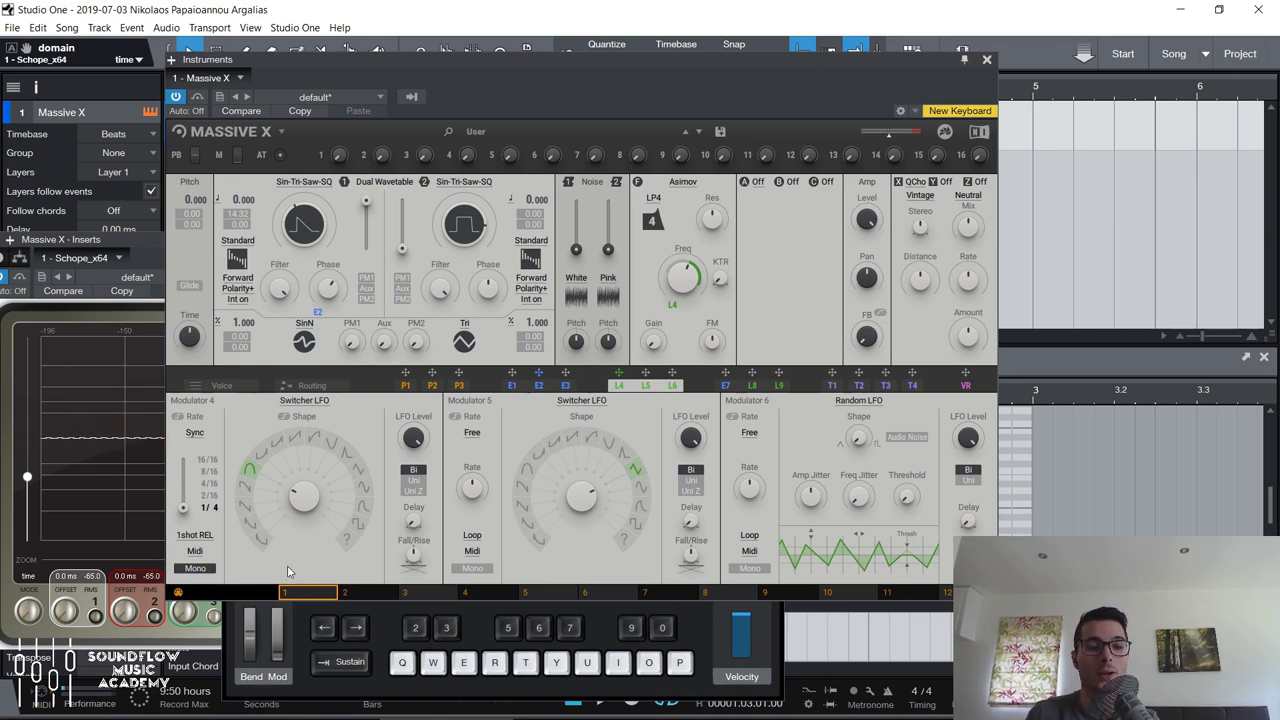
Keep modulator 4's trigger source on Midi and set its loop mode back to Loop.
left_click(195, 551)
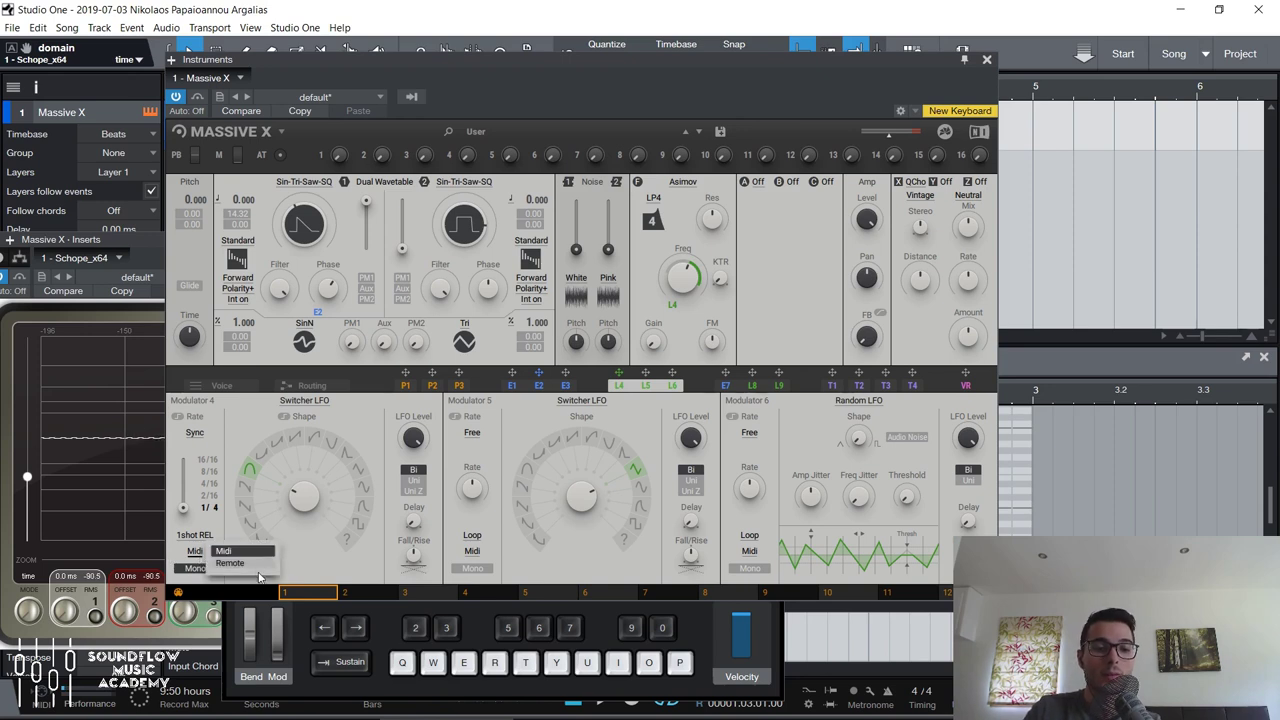
left_click(249, 553)
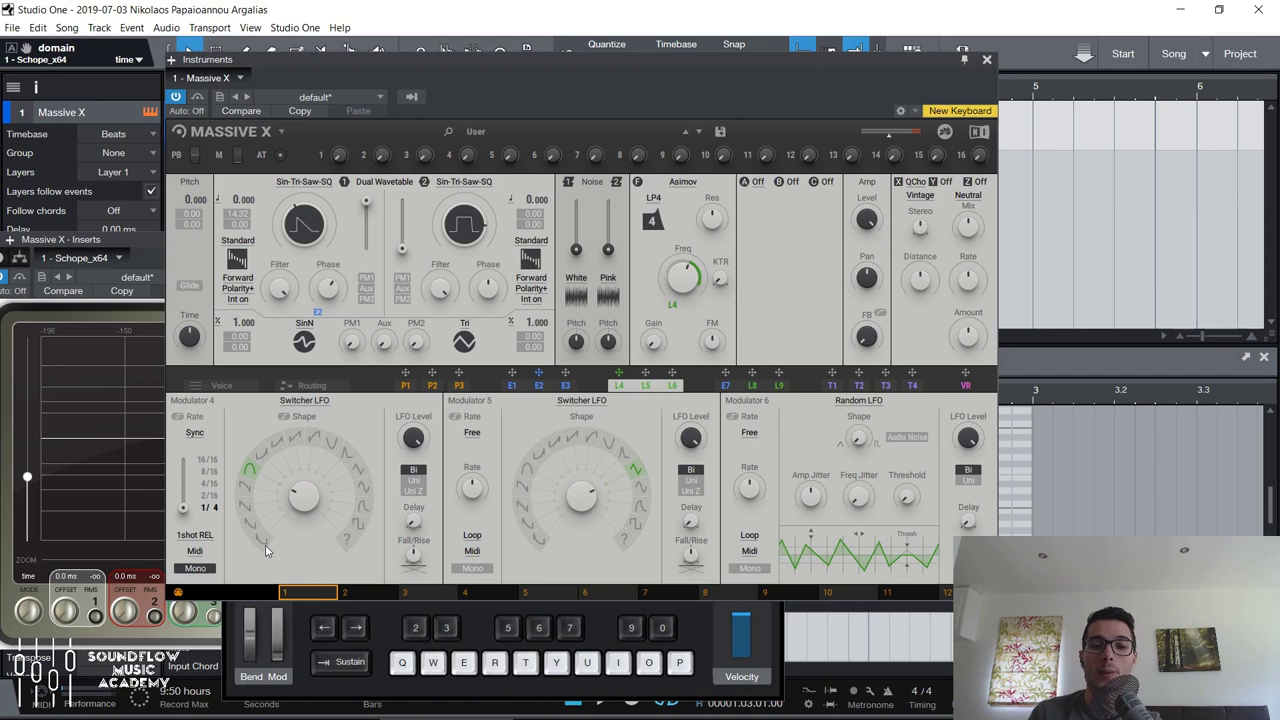
left_click(195, 535)
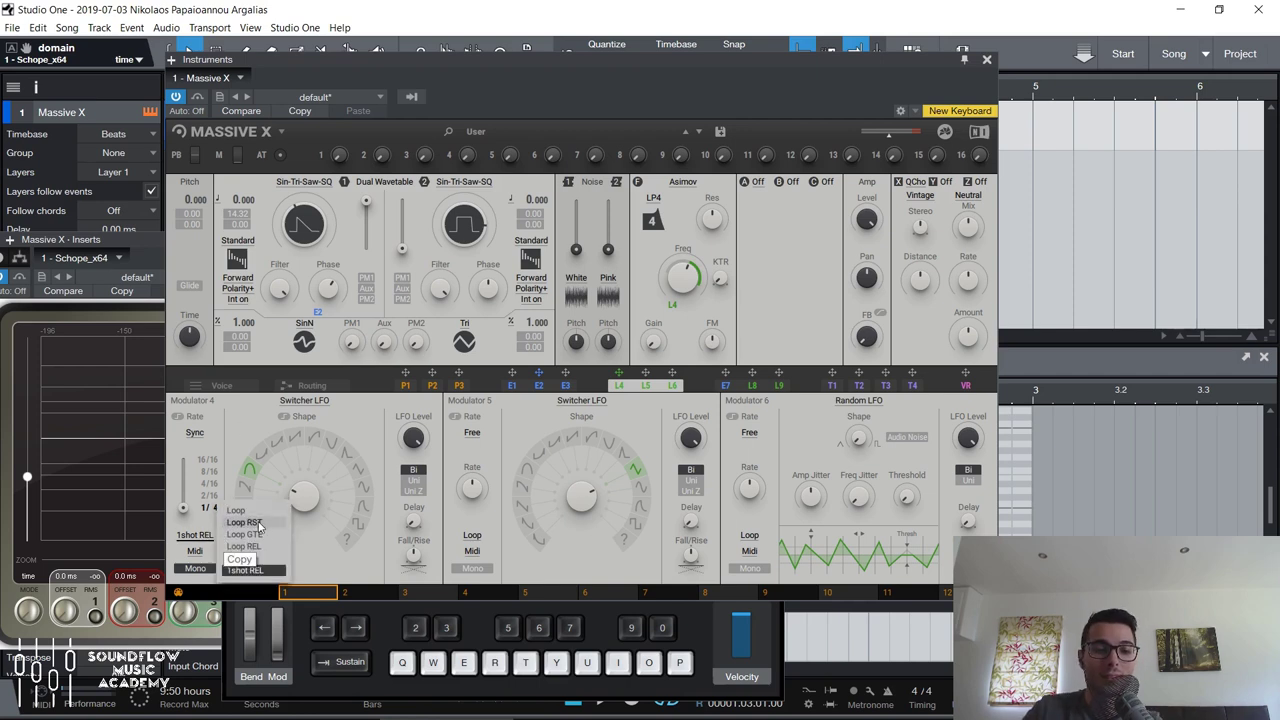
left_click(248, 518)
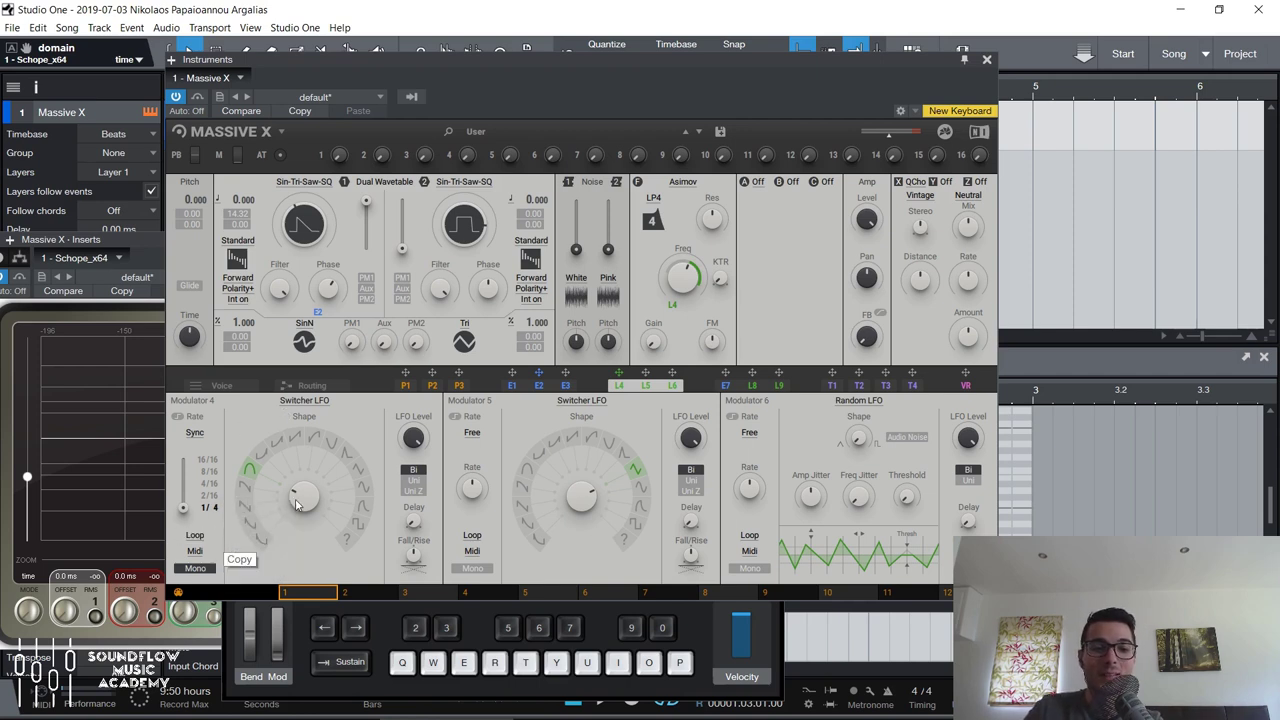
Try other waveforms for modulator 4 with a test note and return its Shape to the rounded arch.
left_click_drag(296, 503, 296, 450)
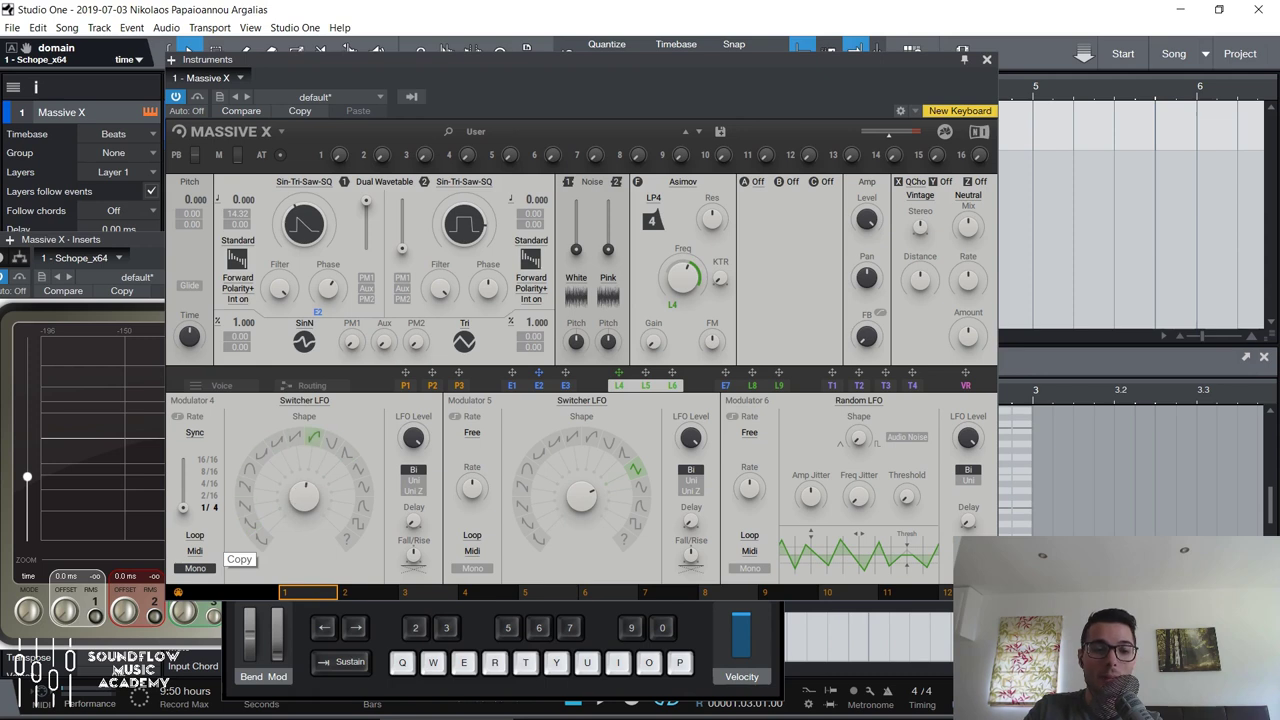
key("e")
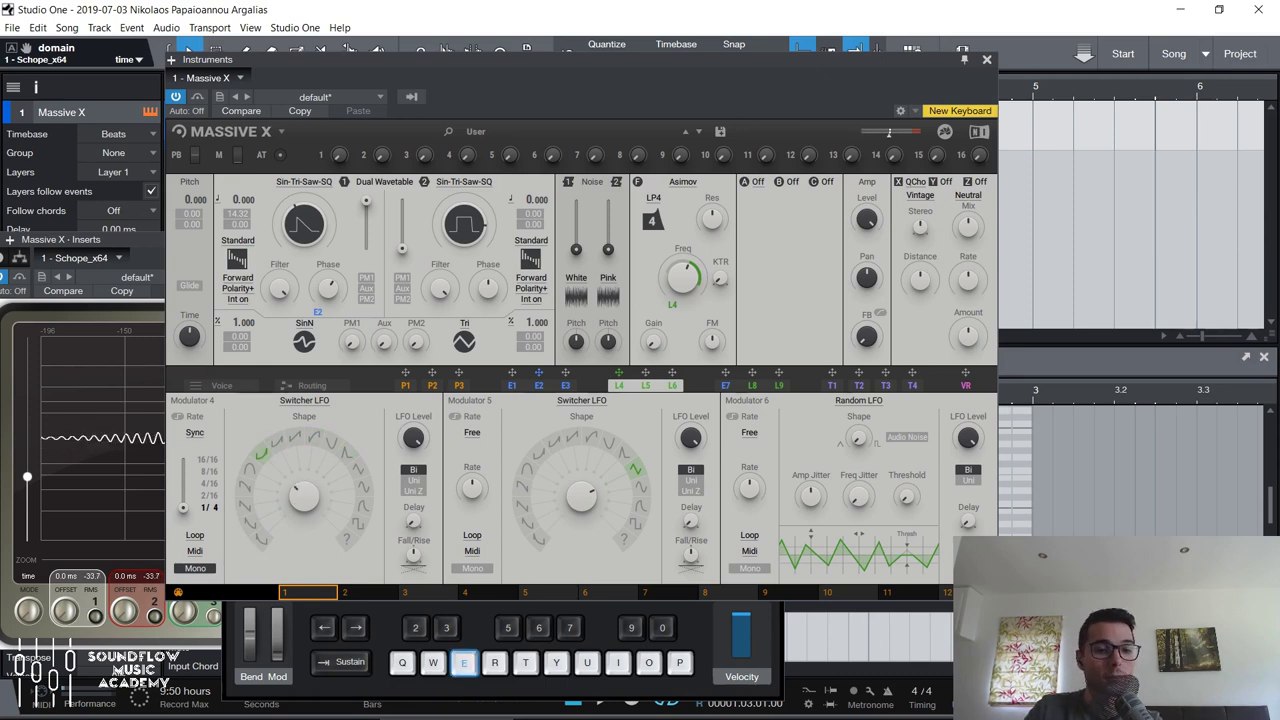
left_click_drag(304, 494, 304, 520)
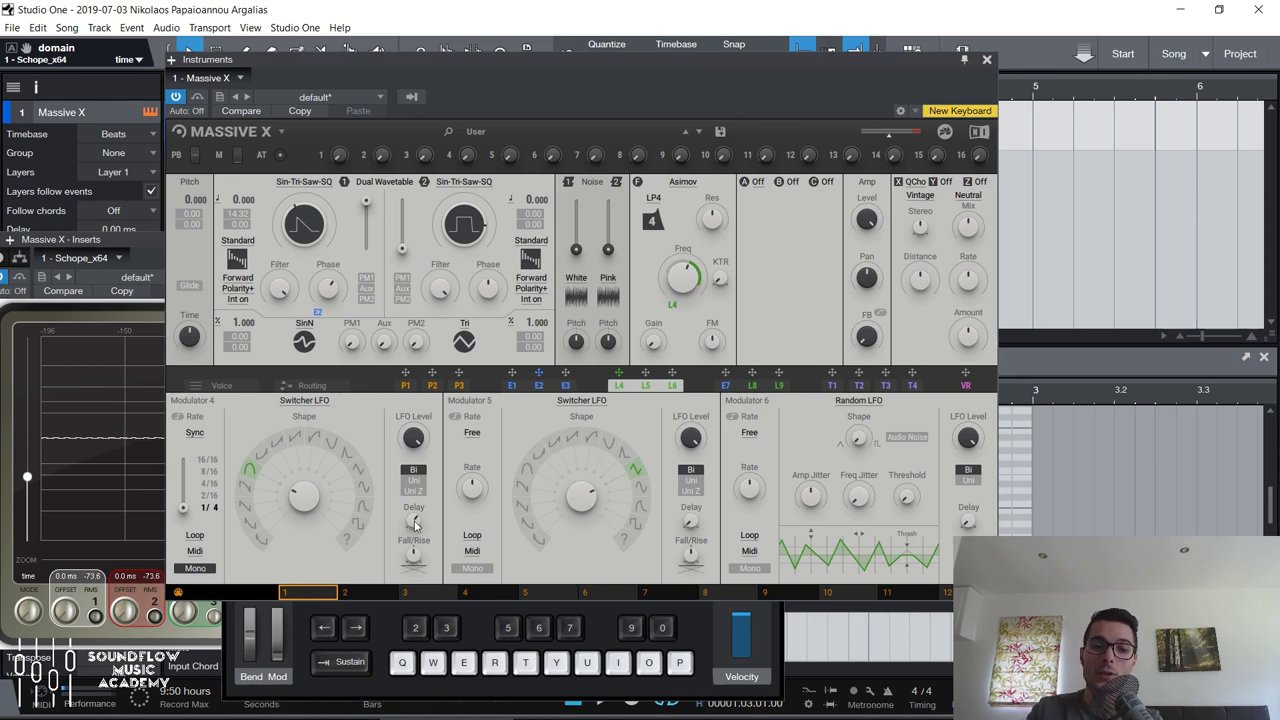
Audition modulator 4's Delay and Fall/Rise controls with repeated test notes, restoring Fall/Rise to centre.
key("e")
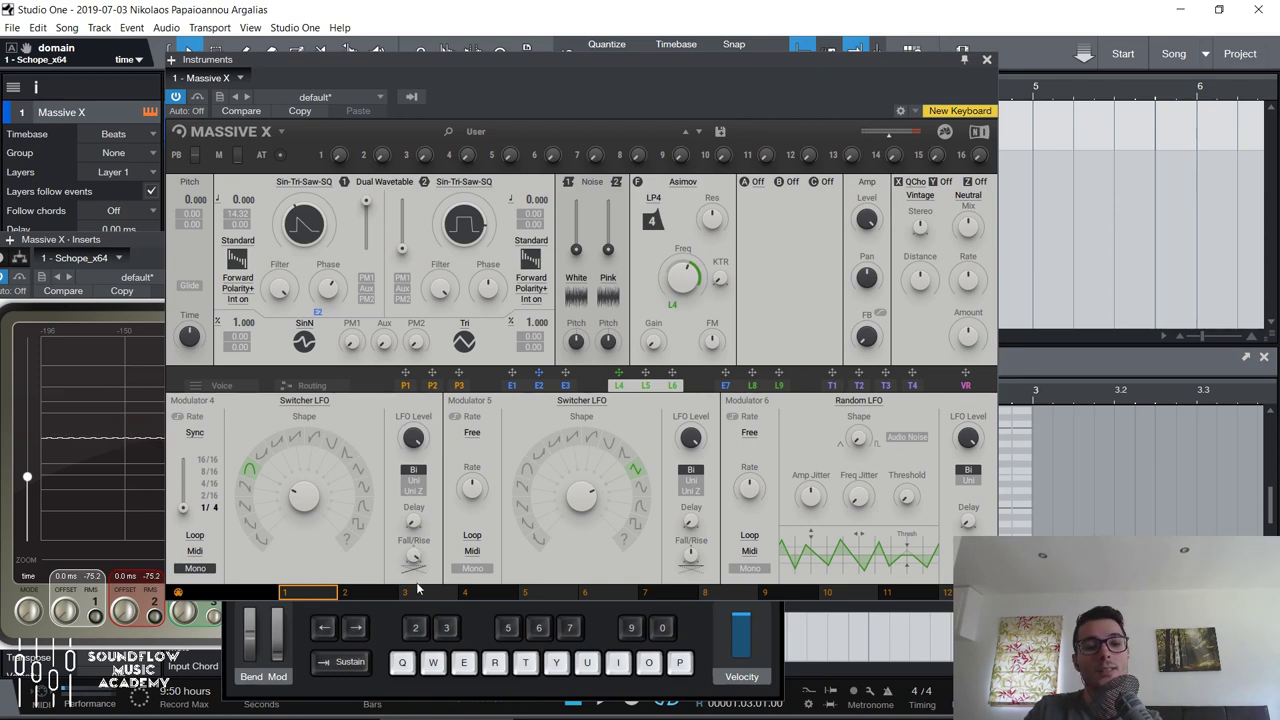
key("e")
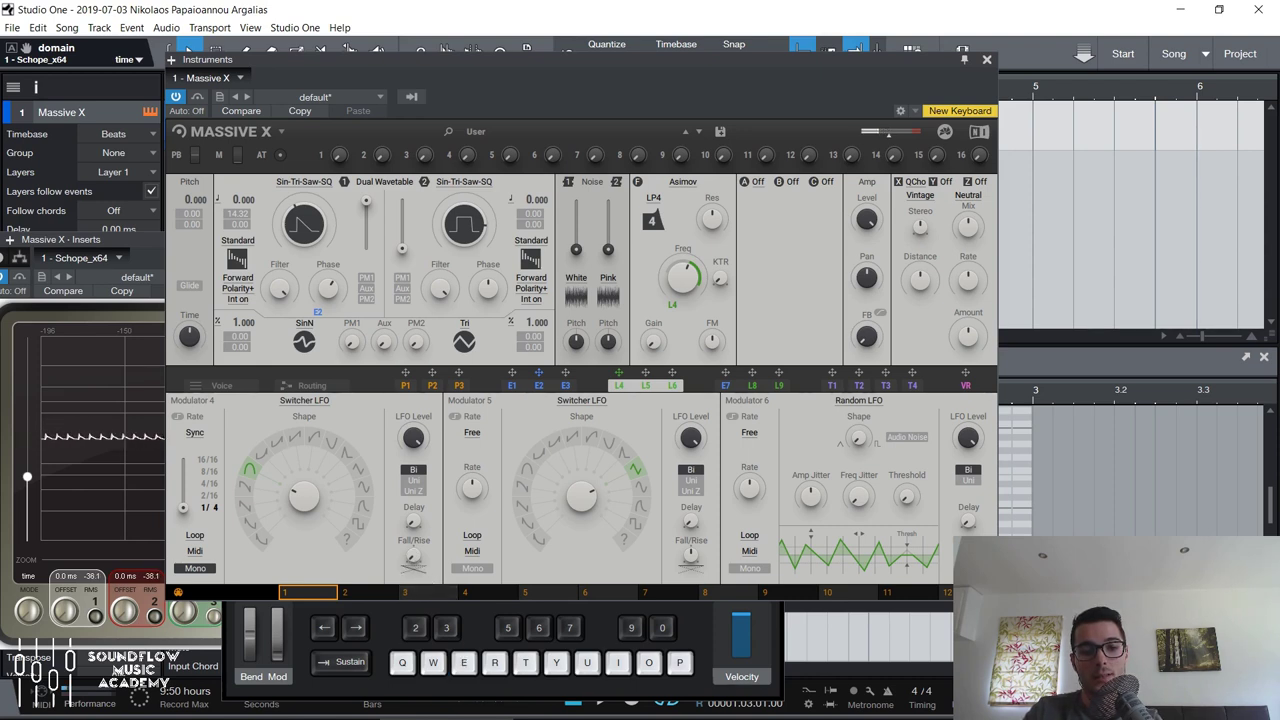
key("e")
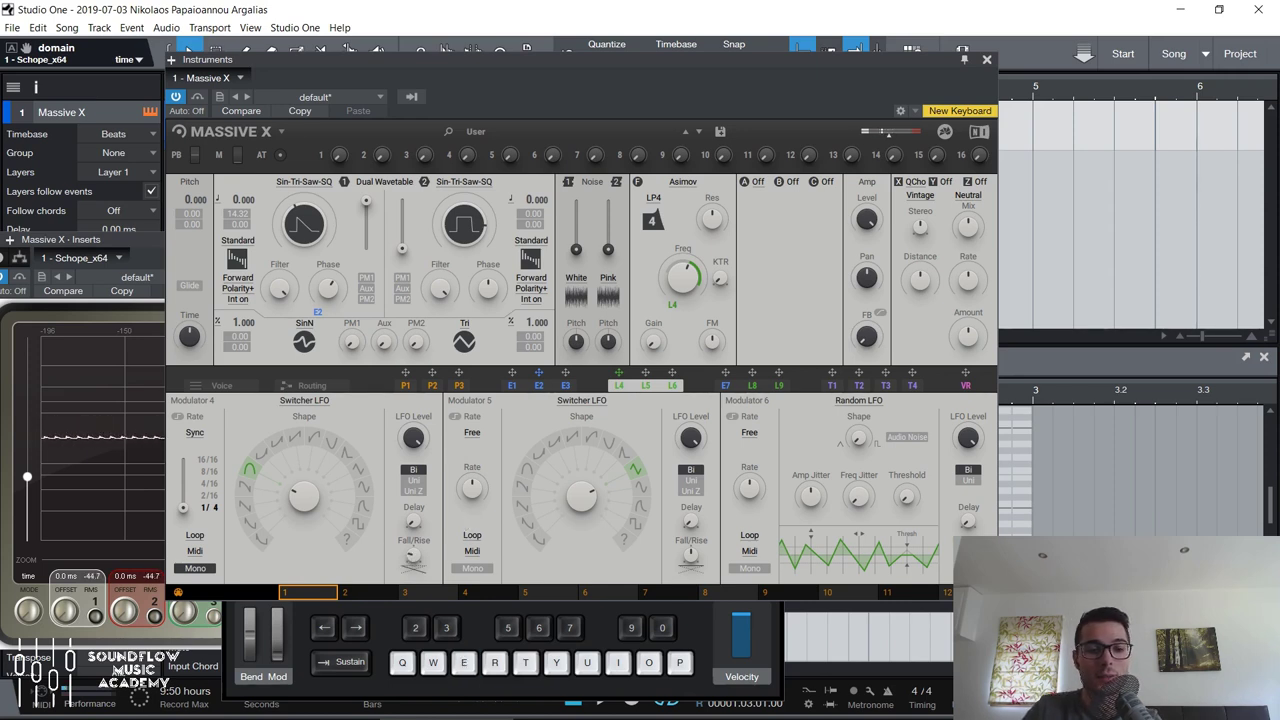
key("e")
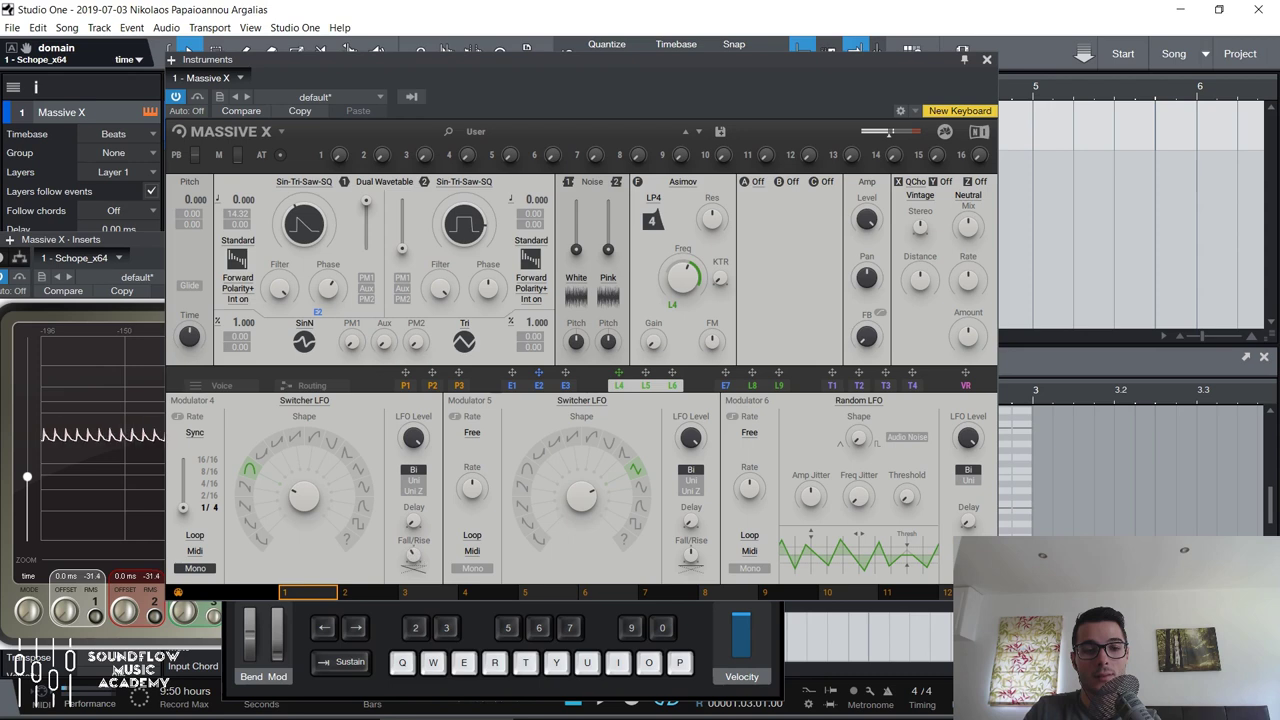
key("e")
key("e")
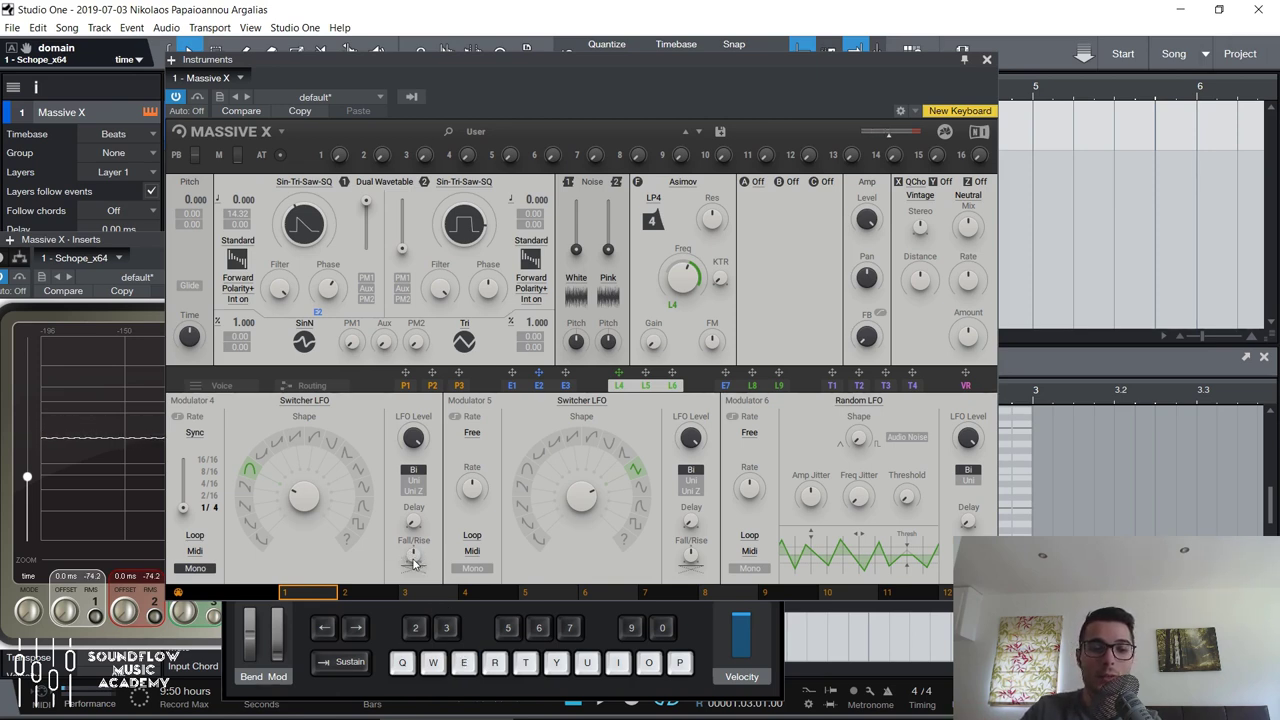
key("e")
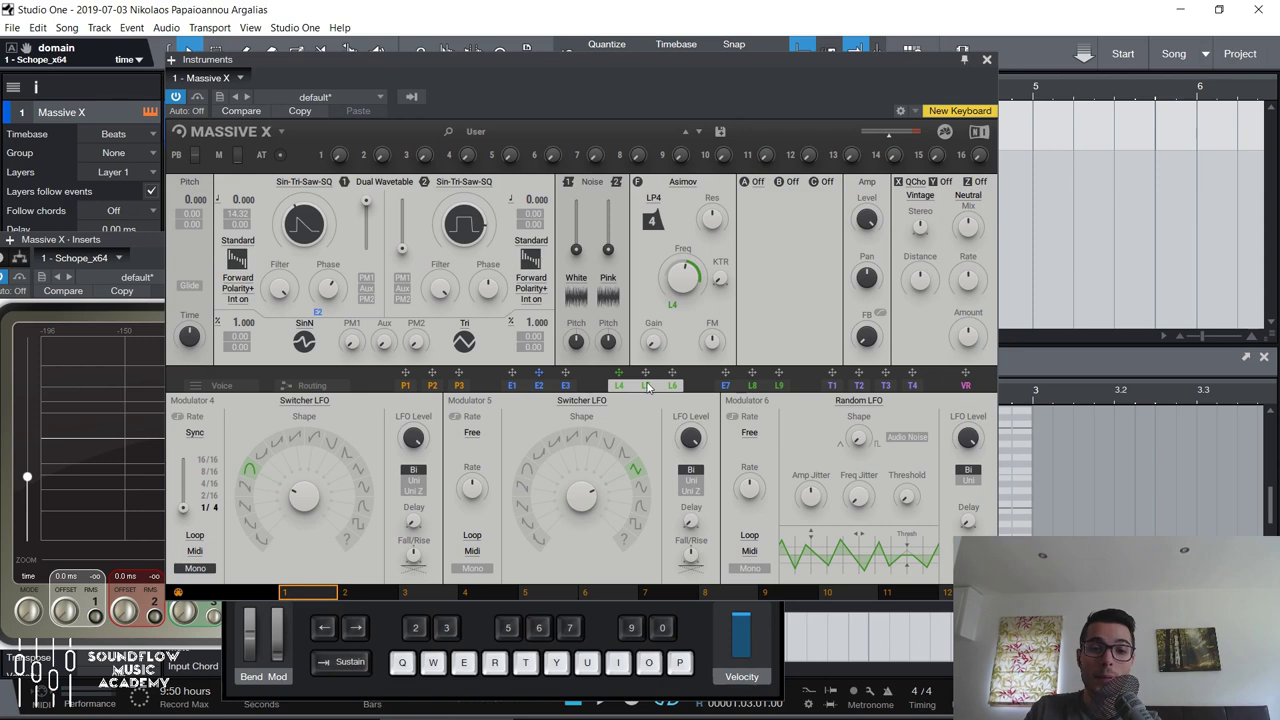
Route LFO L4 to oscillator 1's pitch with an amount of 14.00 and play a test note.
left_click_drag(612, 376, 236, 192)
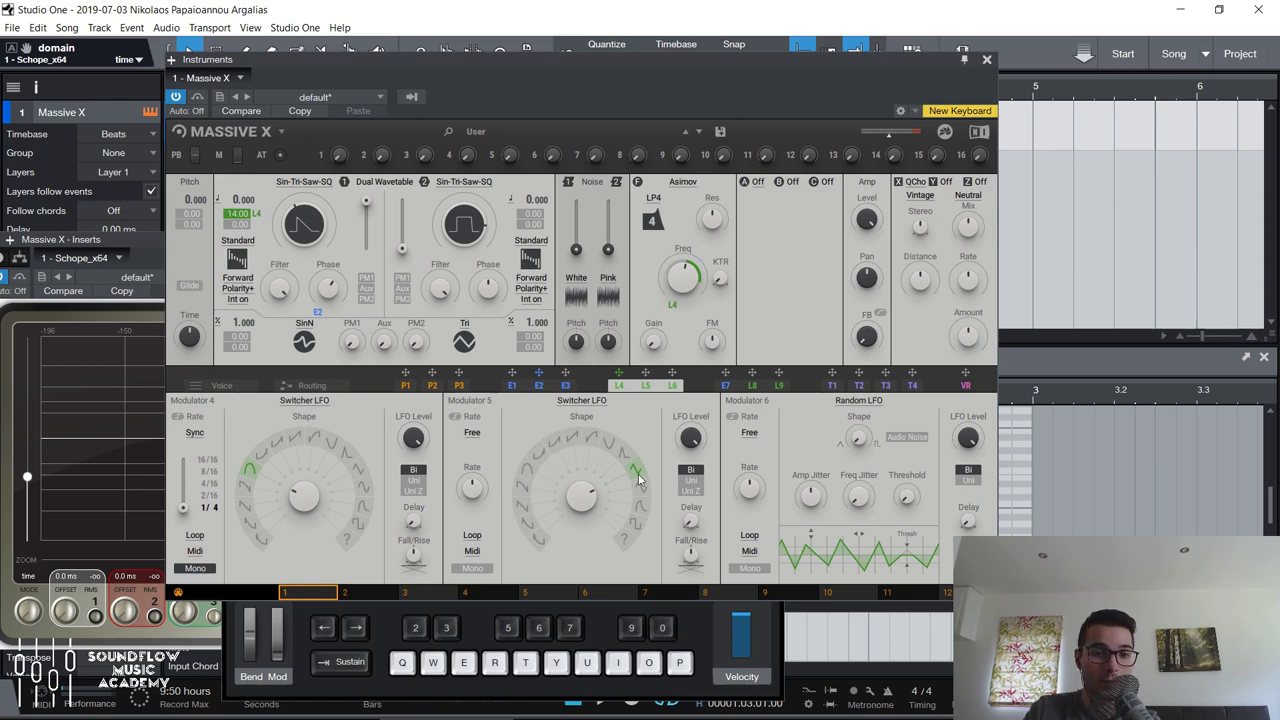
key("e")
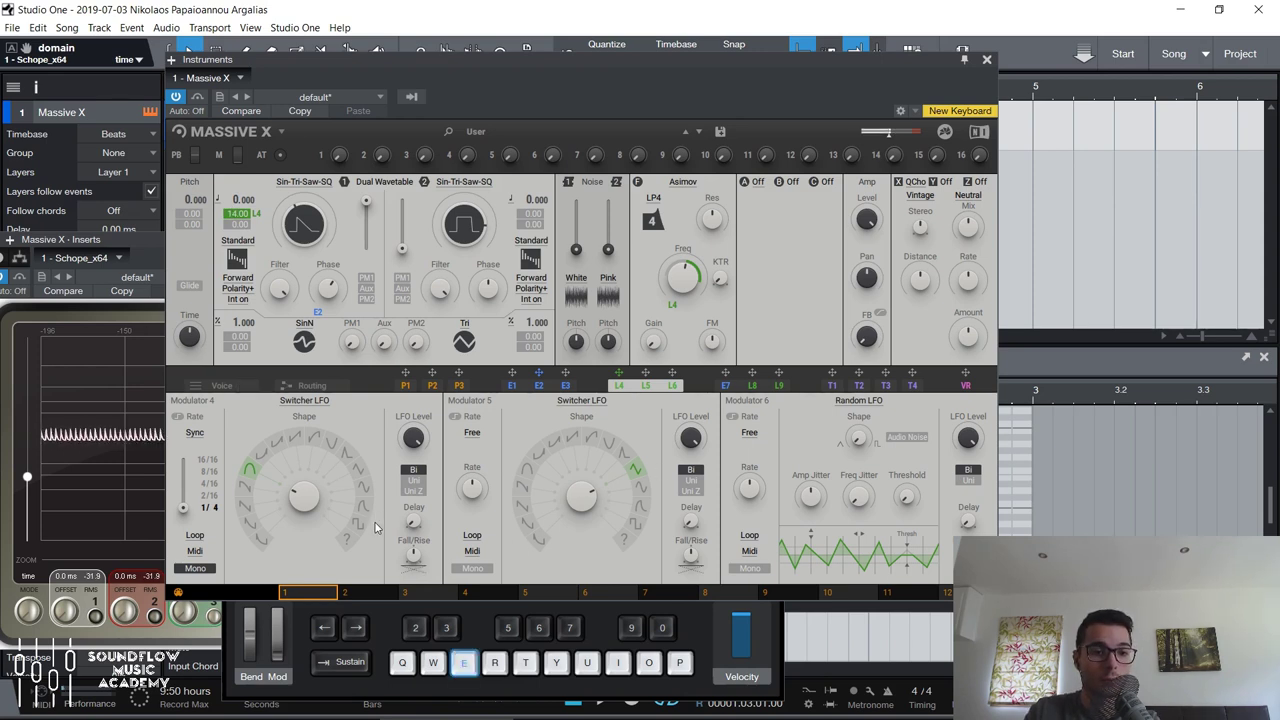
Compare modulator 4's Uni and Uni Z level modes with single notes and a three-note chord, ending on Uni.
left_click(414, 480)
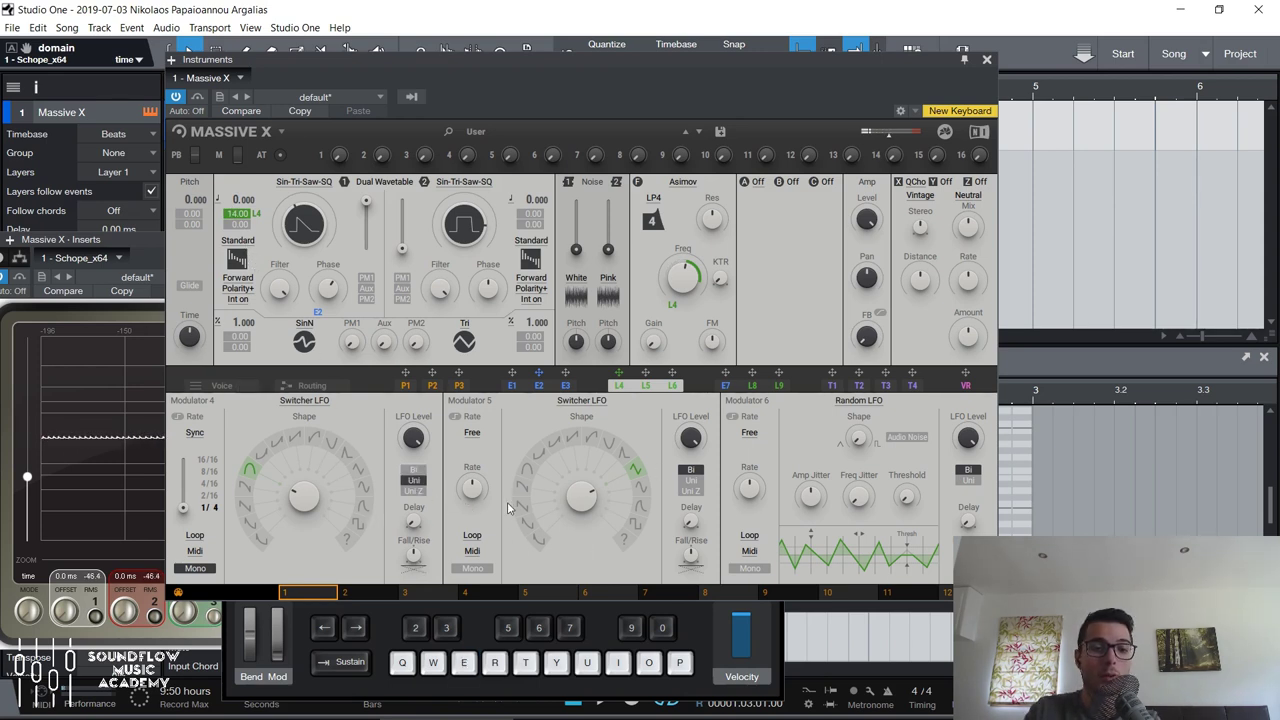
key("e")
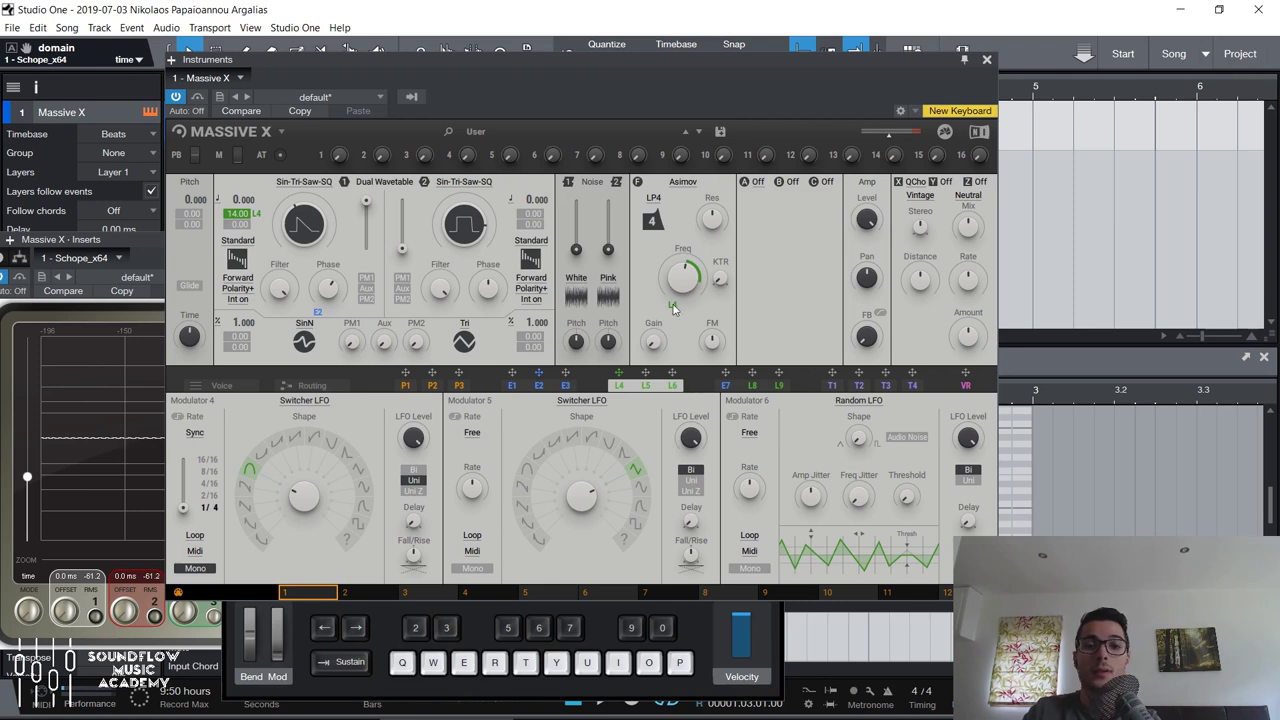
left_click(415, 491)
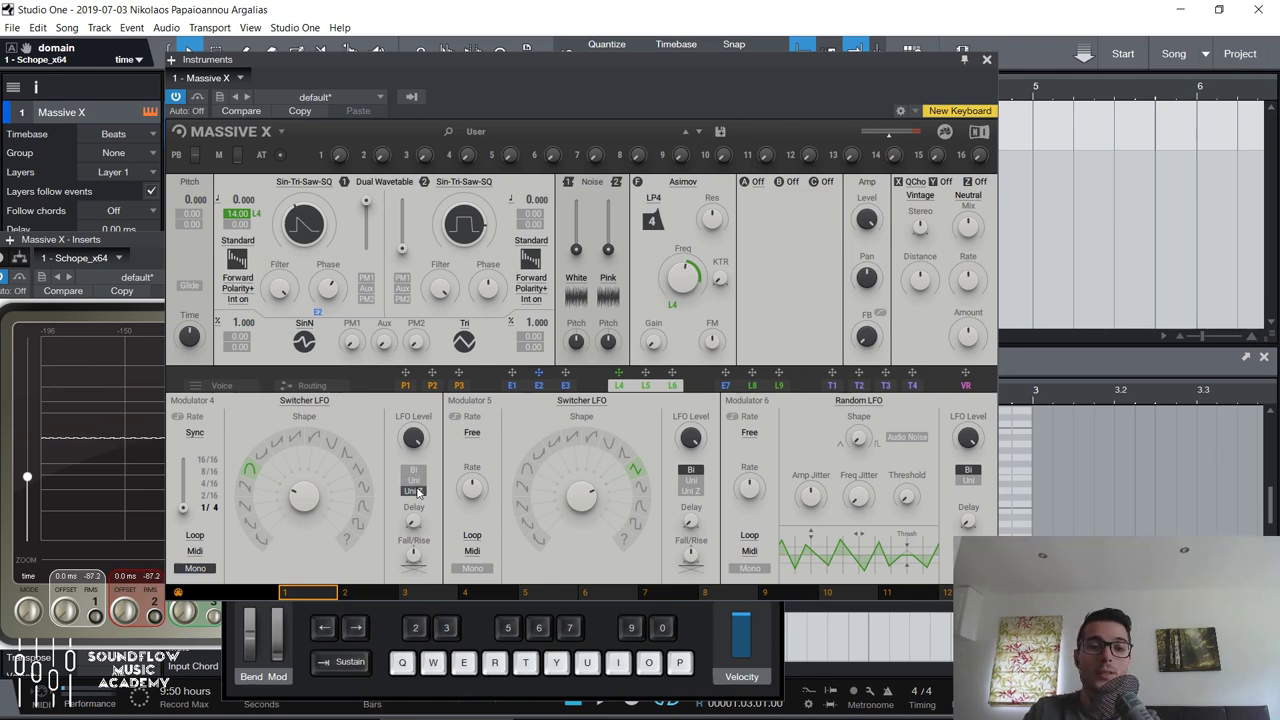
key("e")
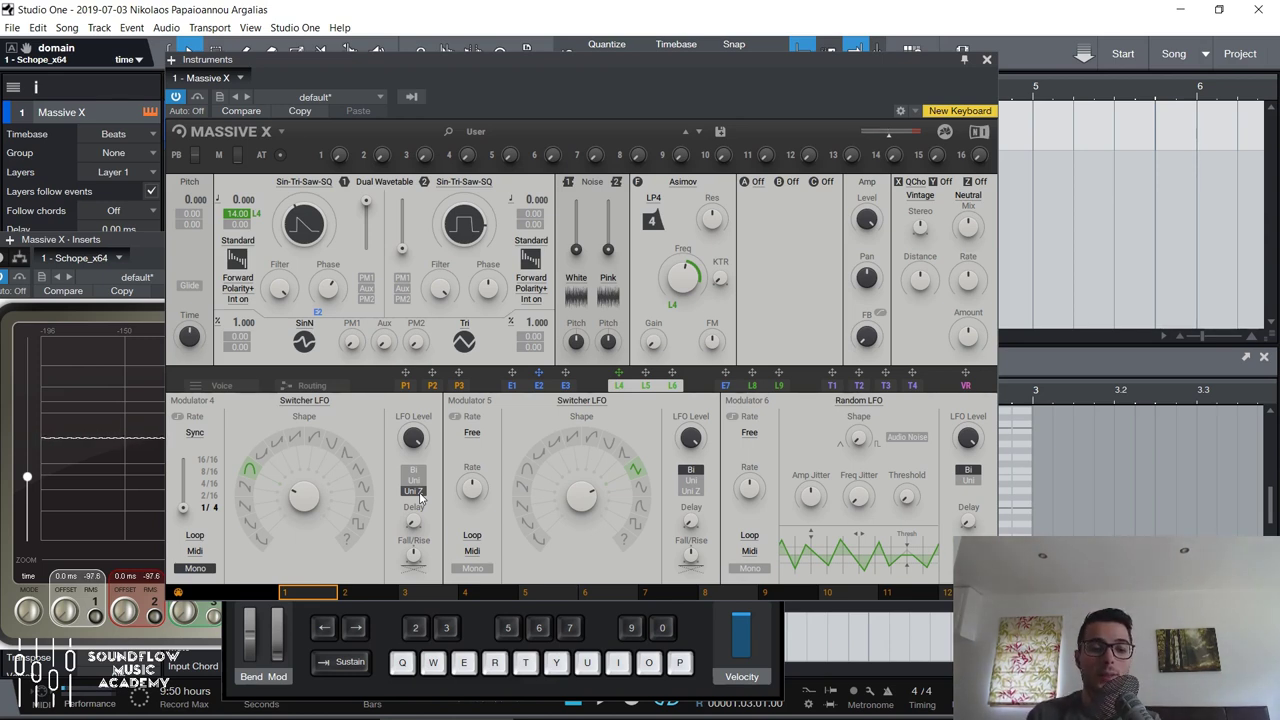
key("q")
key("e")
key("t")
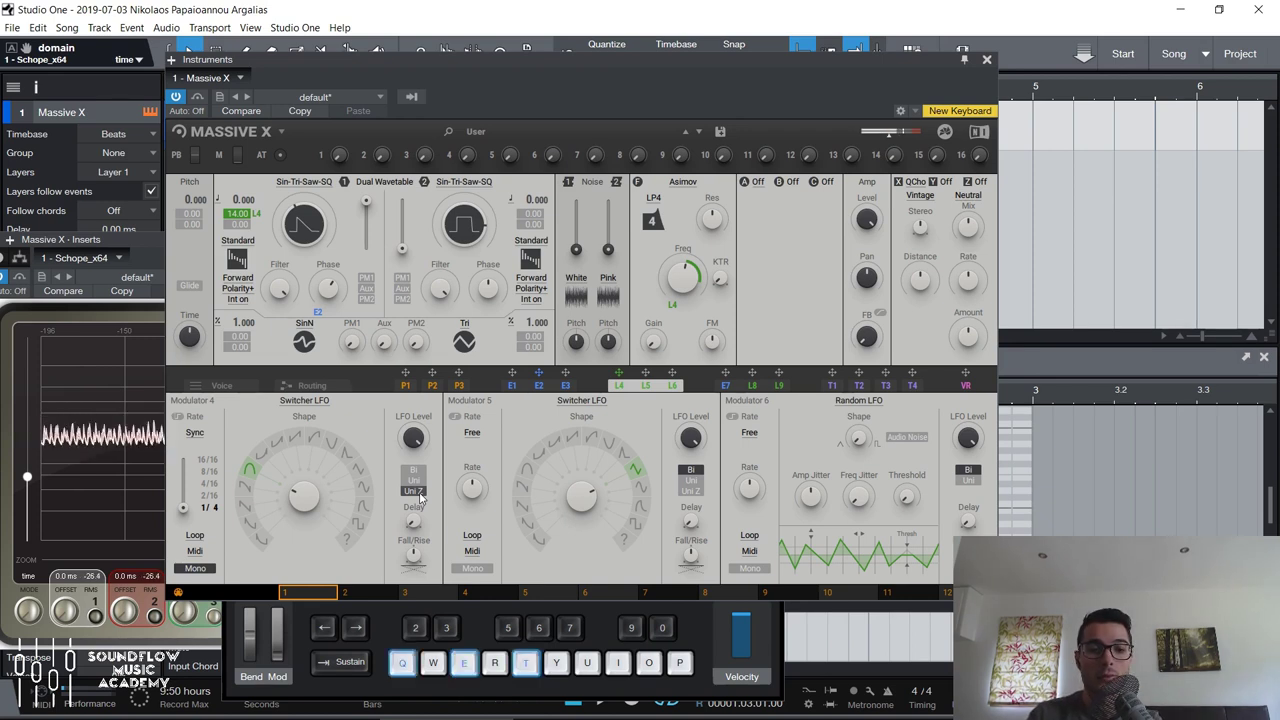
left_click(432, 495)
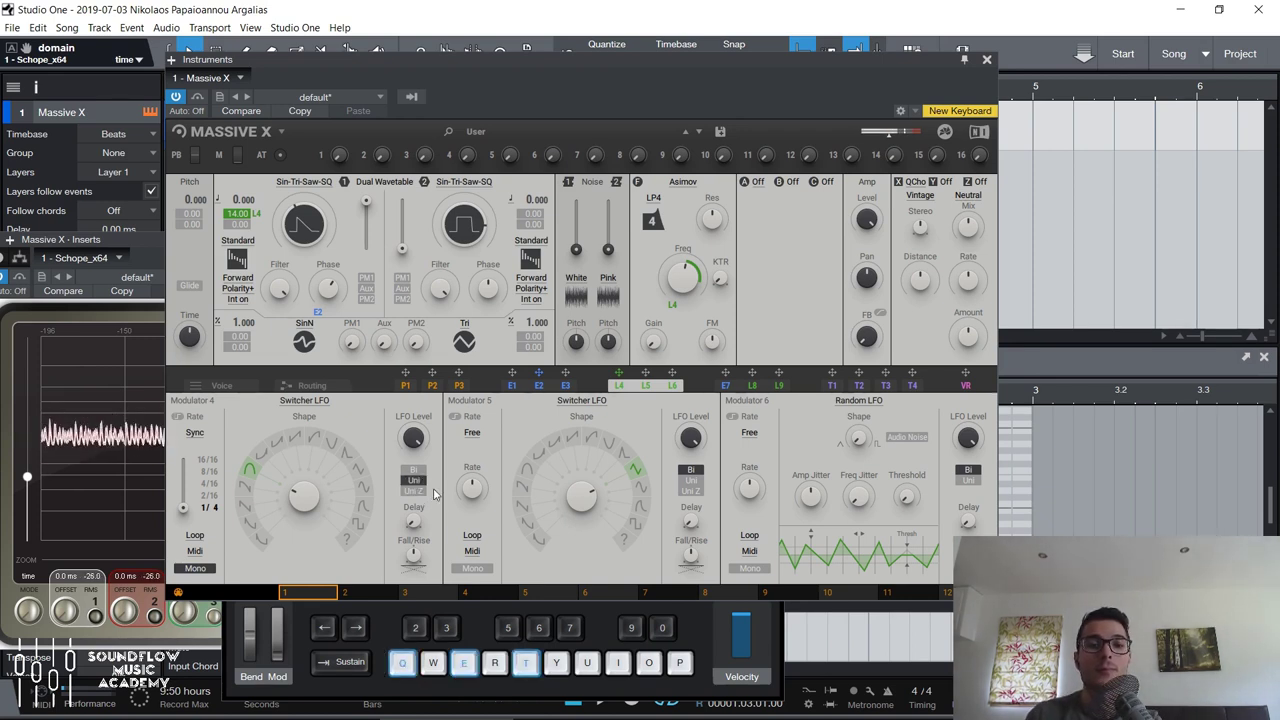
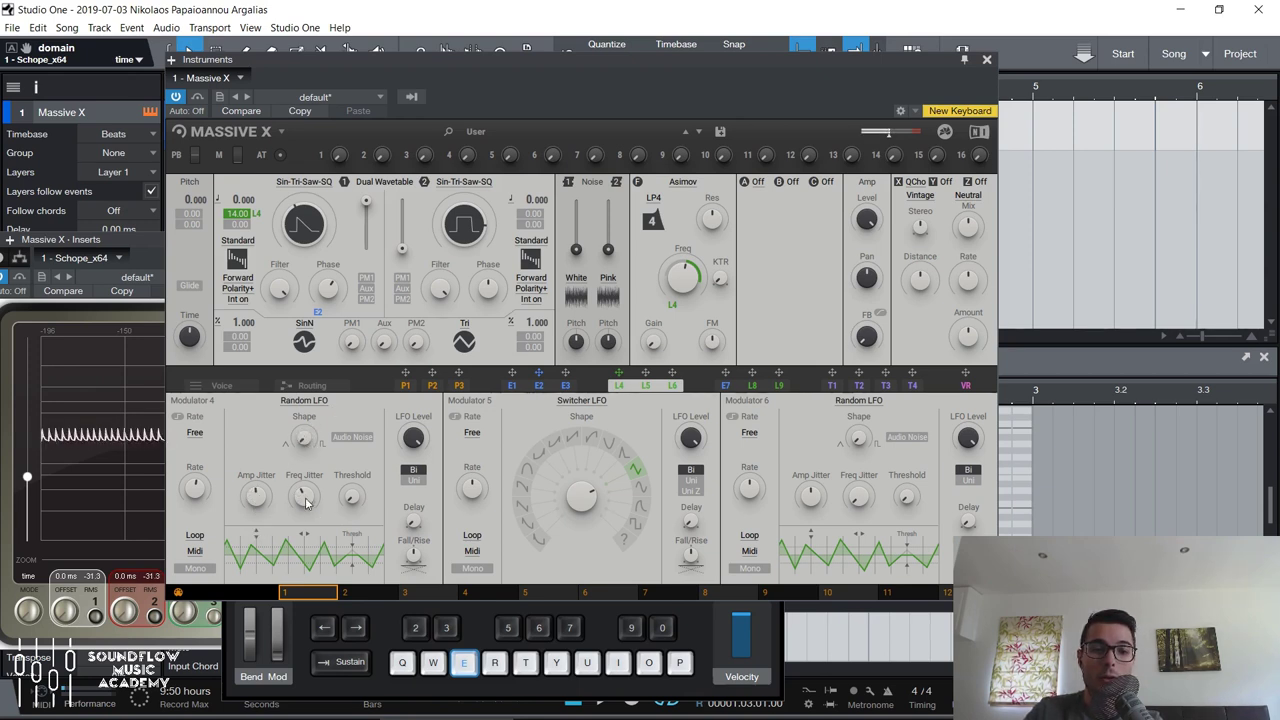
Try modulator 4's Random LFO Threshold, set the rate mode to Sync and play a test note.
left_click_drag(358, 508, 352, 498)
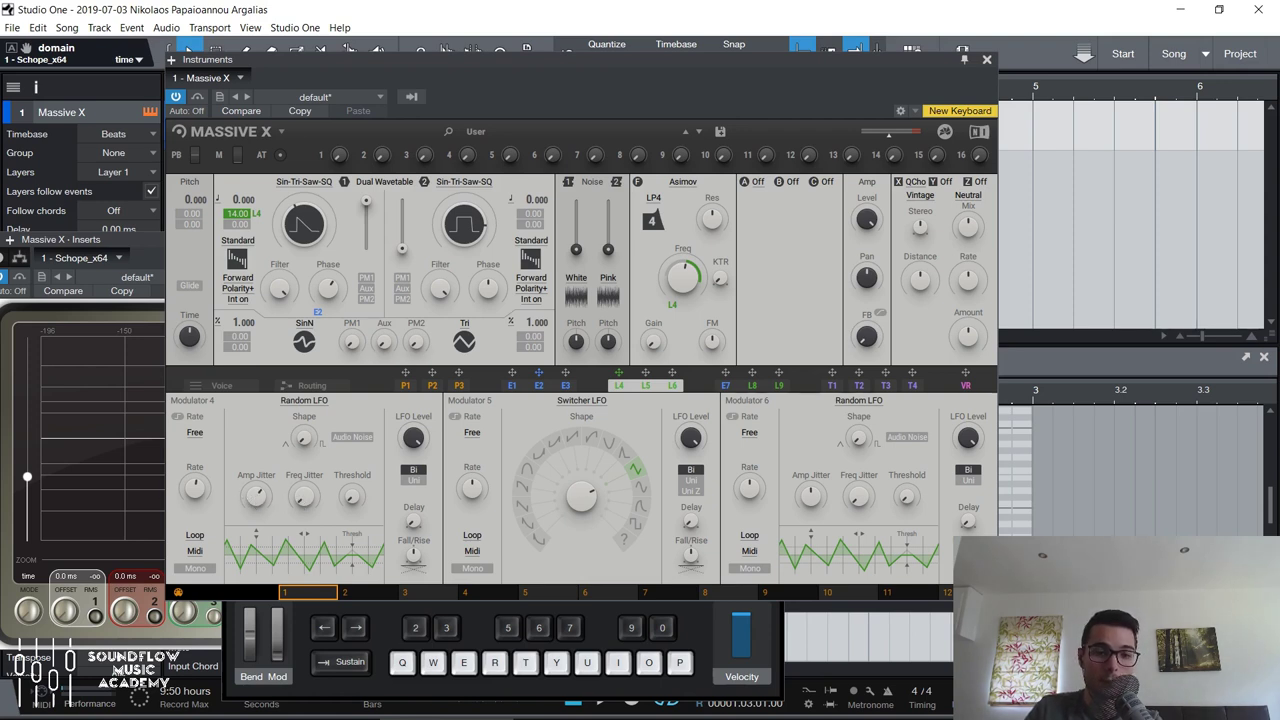
left_click(195, 433)
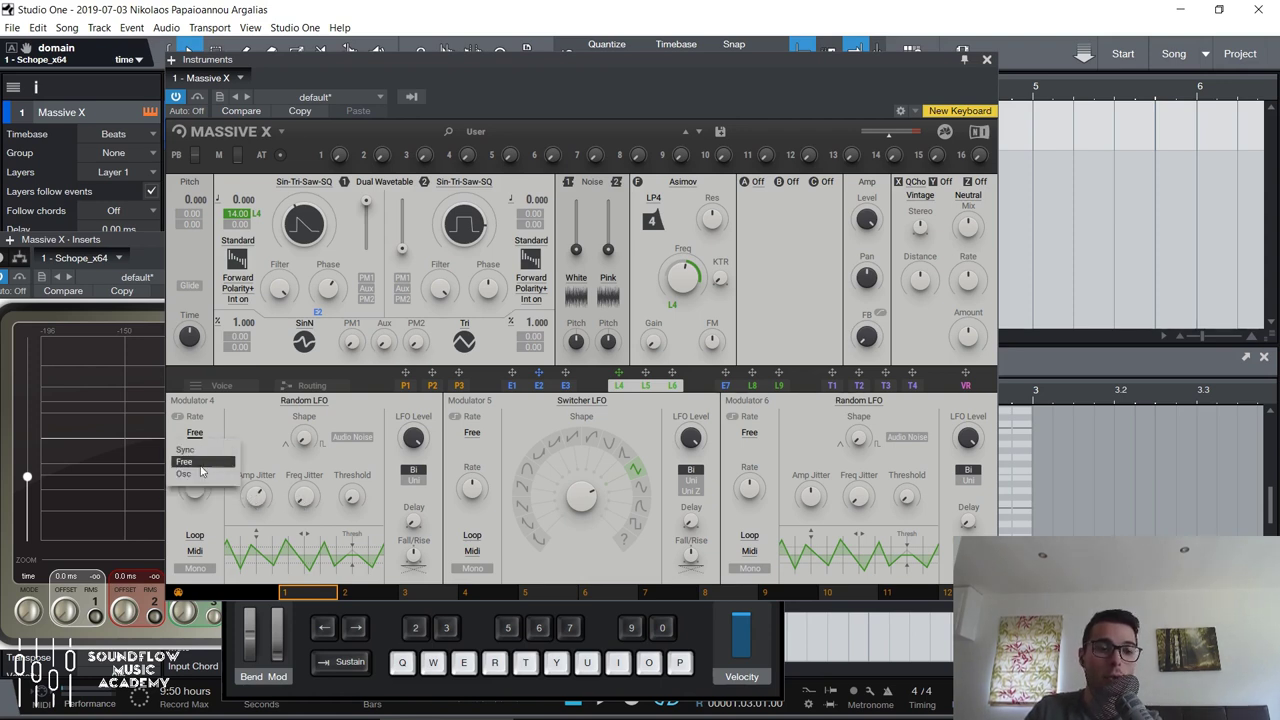
left_click(185, 449)
key("e")
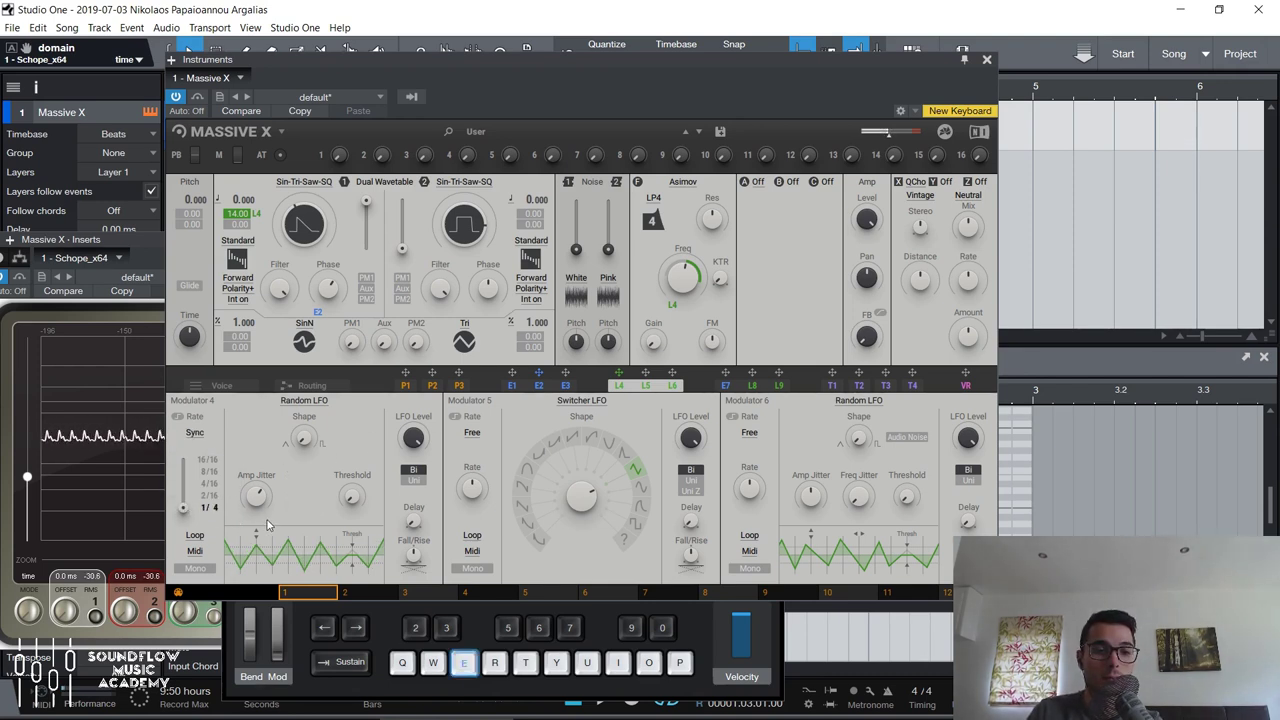
Audition modulator 4's synced rate at 4/16 and 4/4, and set it to 4/32 with a test note.
left_click_drag(184, 508, 185, 487)
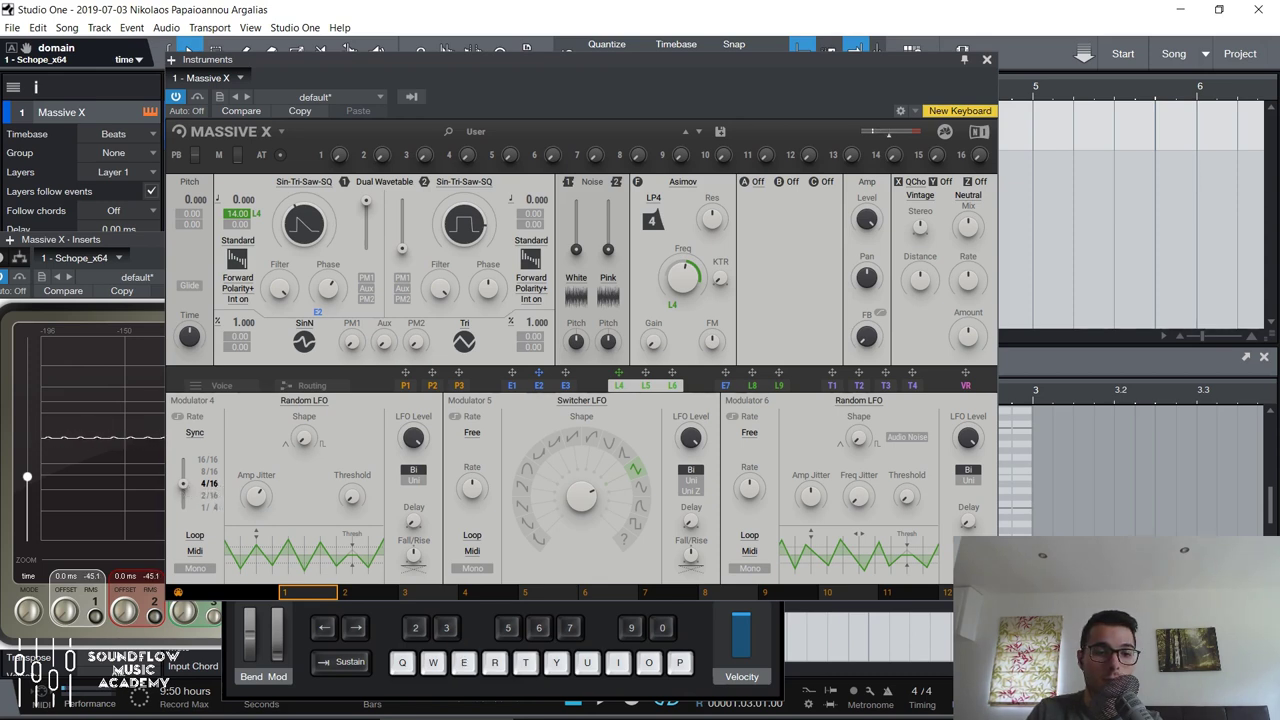
left_click_drag(184, 485, 184, 482)
key("e")
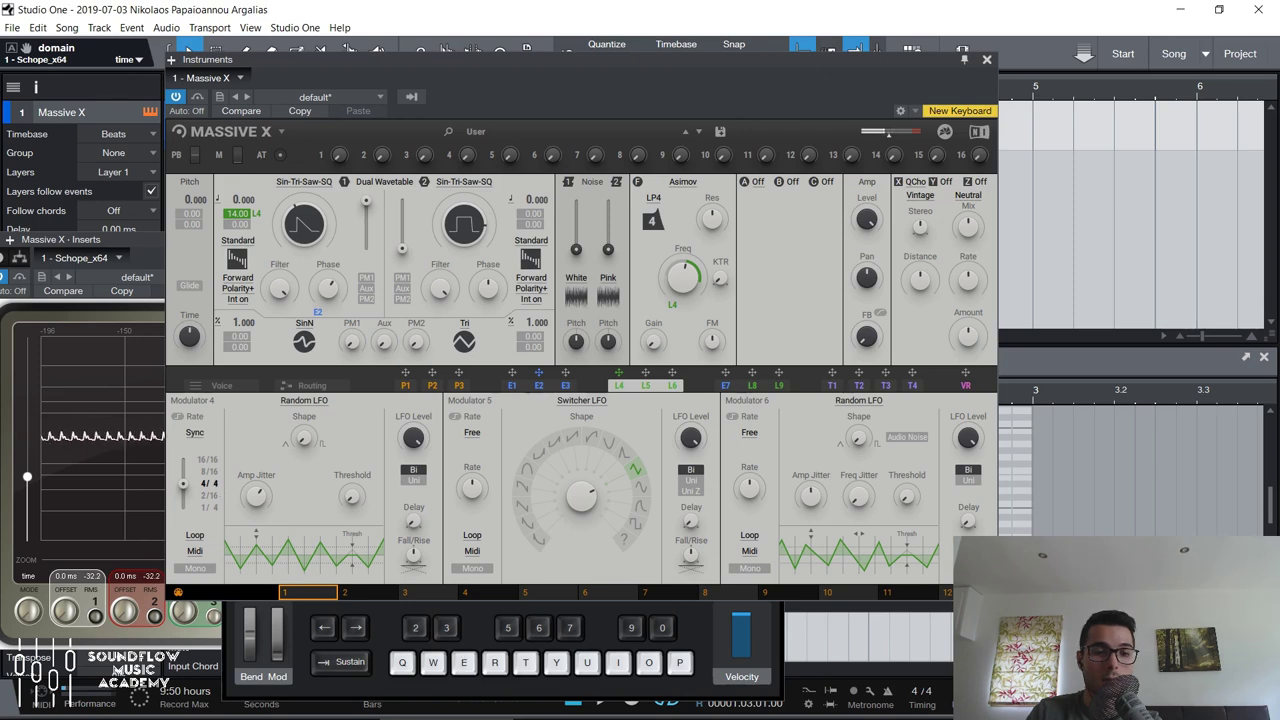
key("e")
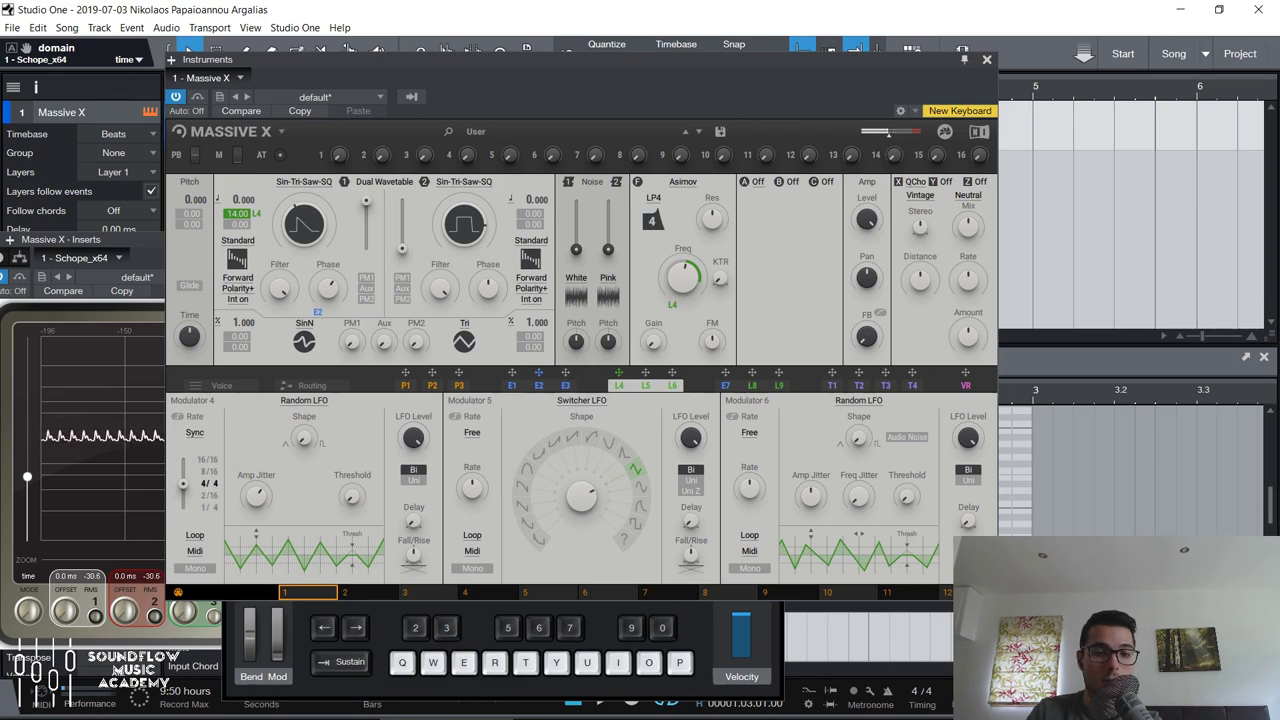
left_click_drag(214, 484, 217, 493)
key("e")
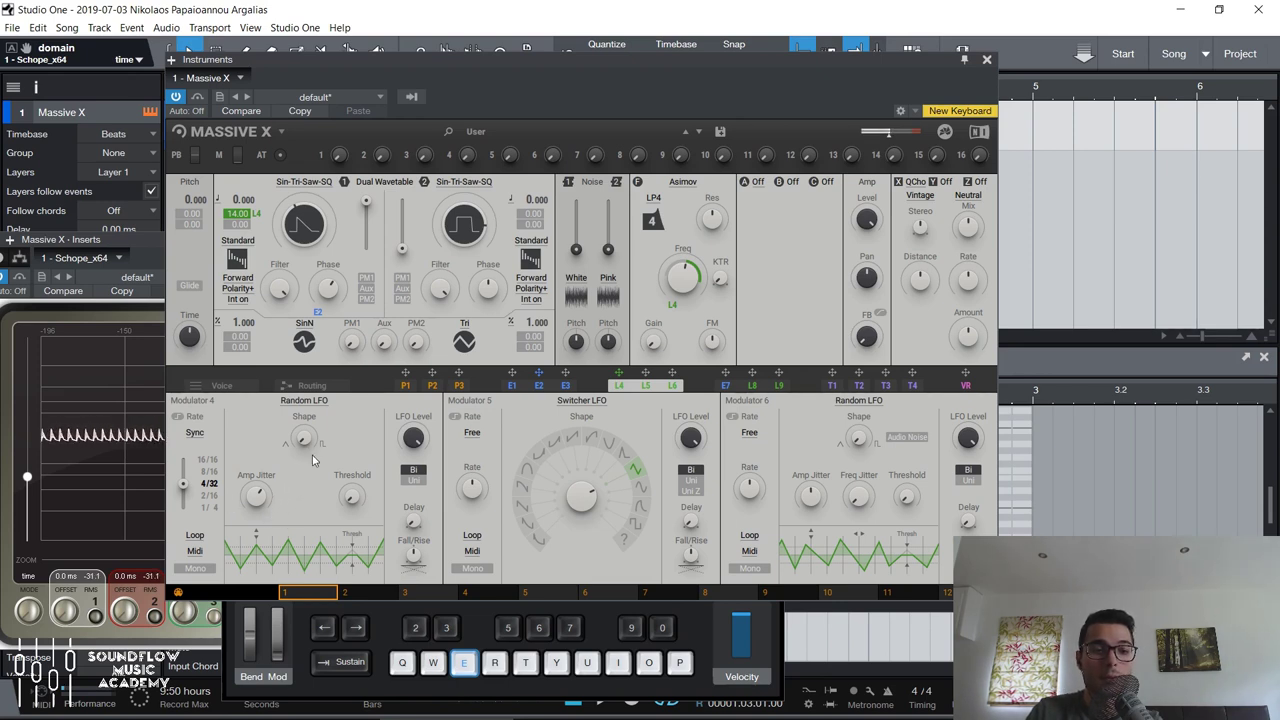
Set modulator 4's synced rate to 1/4, switch its rate mode to Free and play a test note.
key("e")
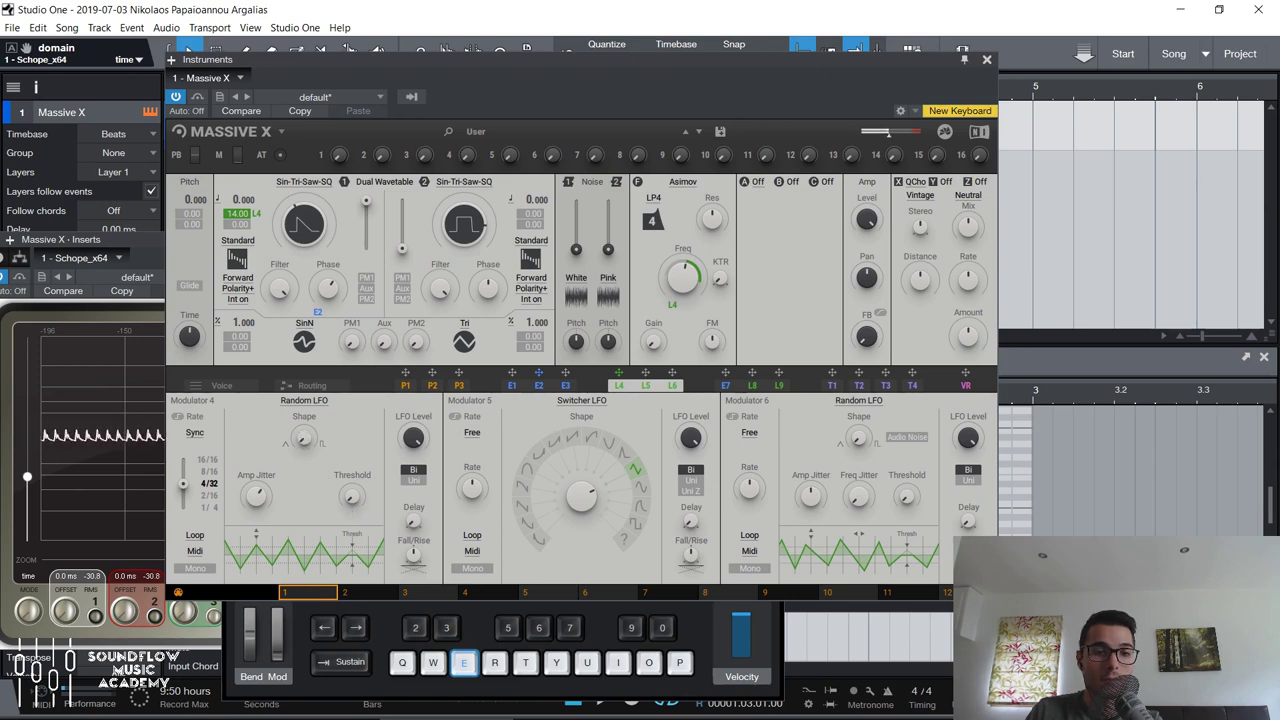
left_click_drag(183, 484, 183, 508)
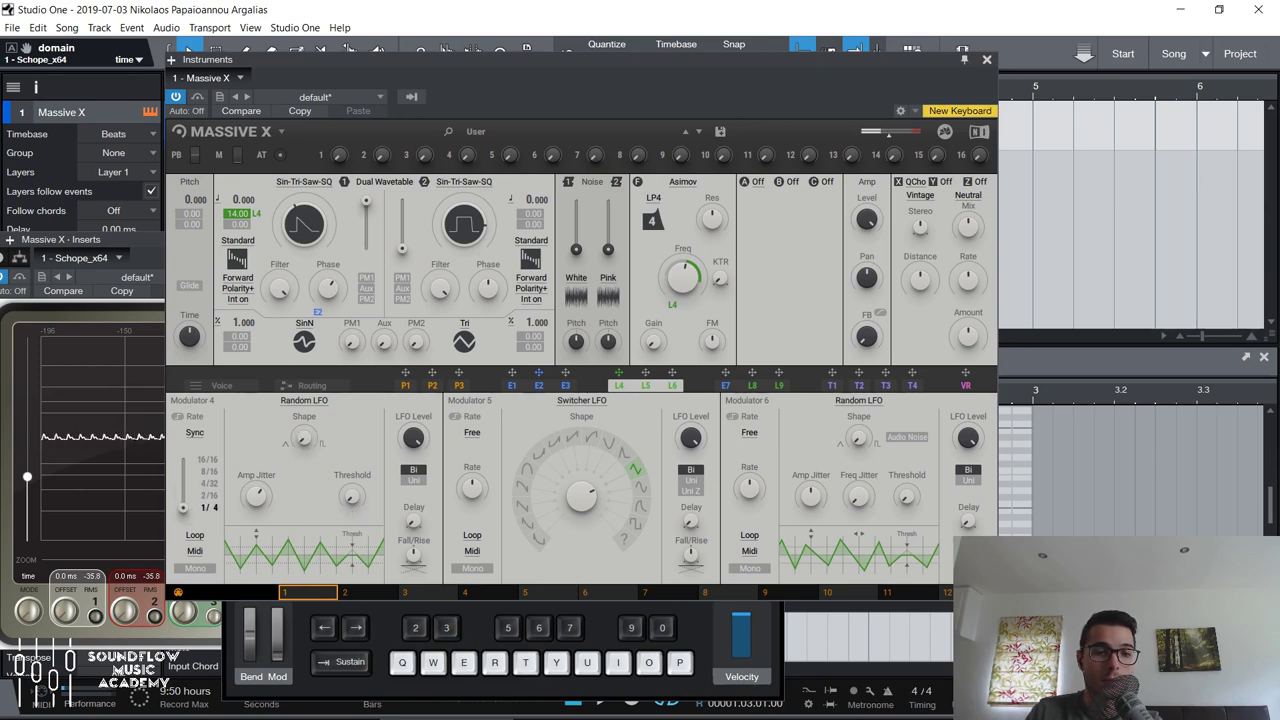
left_click(195, 433)
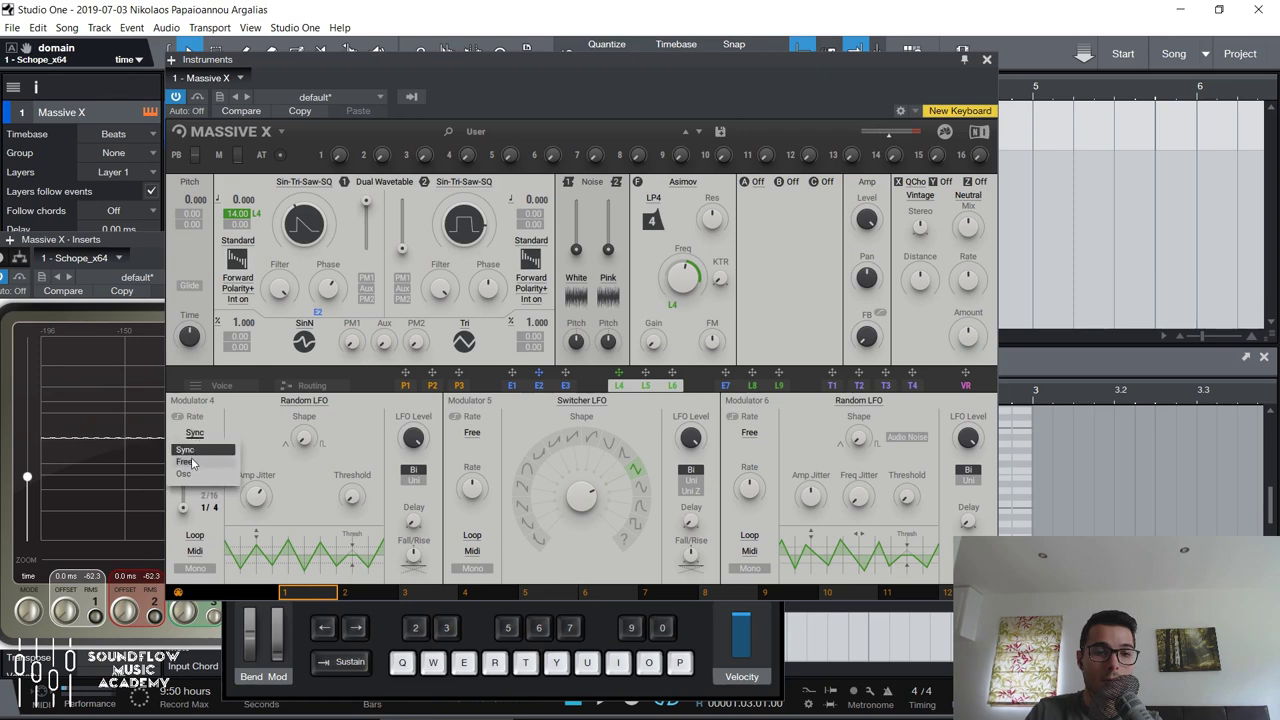
left_click(186, 456)
key("e")
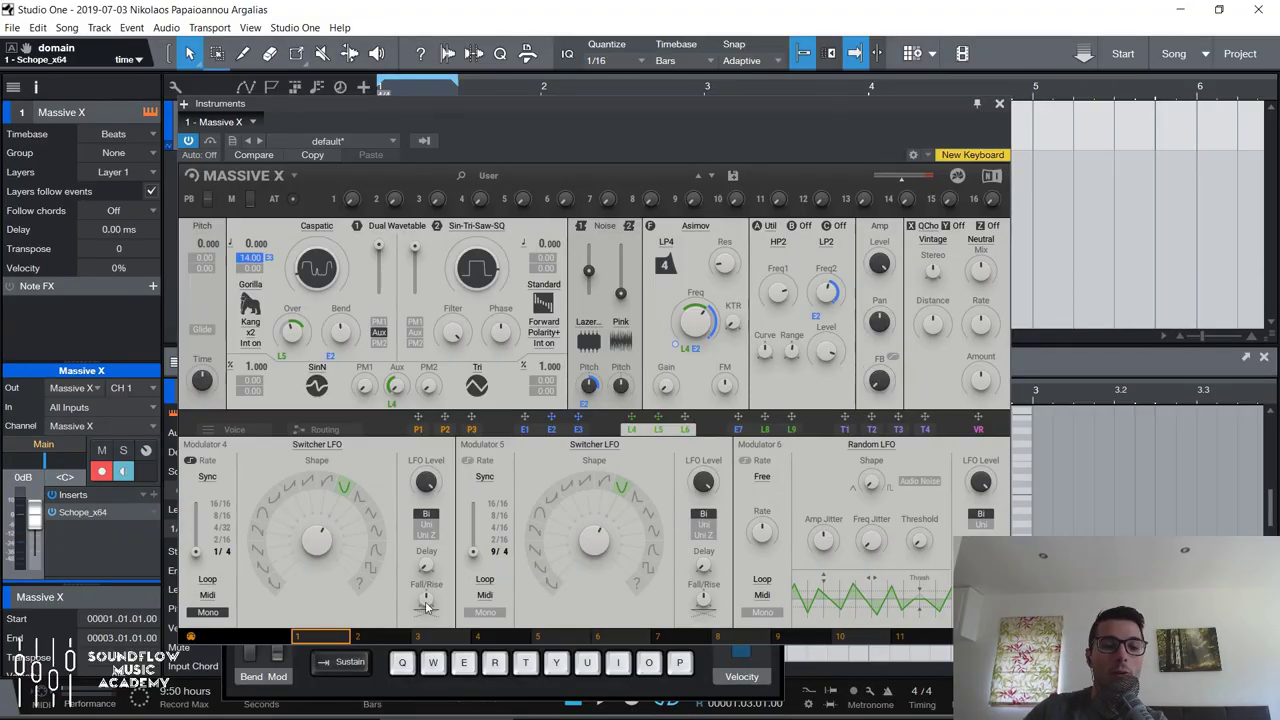
Try modulator 4's Loop GTE mode, return it to Loop and play three test notes.
left_click(208, 582)
left_click(275, 579)
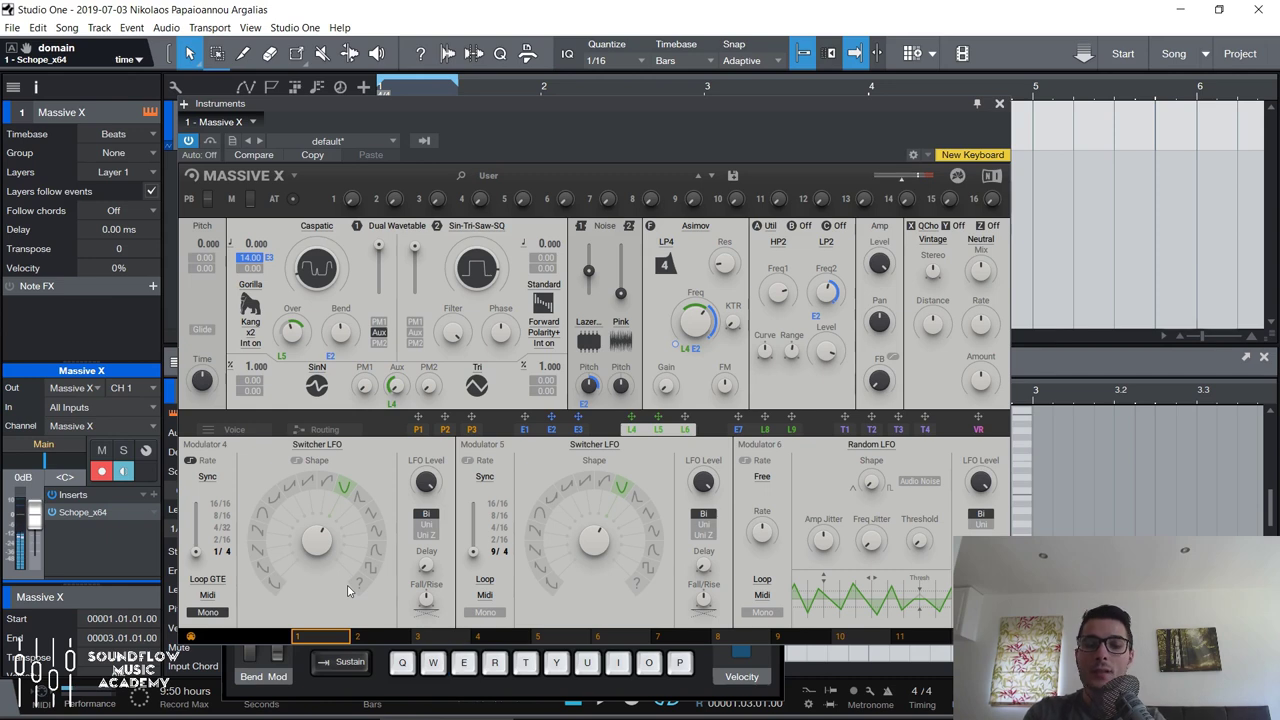
left_click(208, 579)
left_click(250, 555)
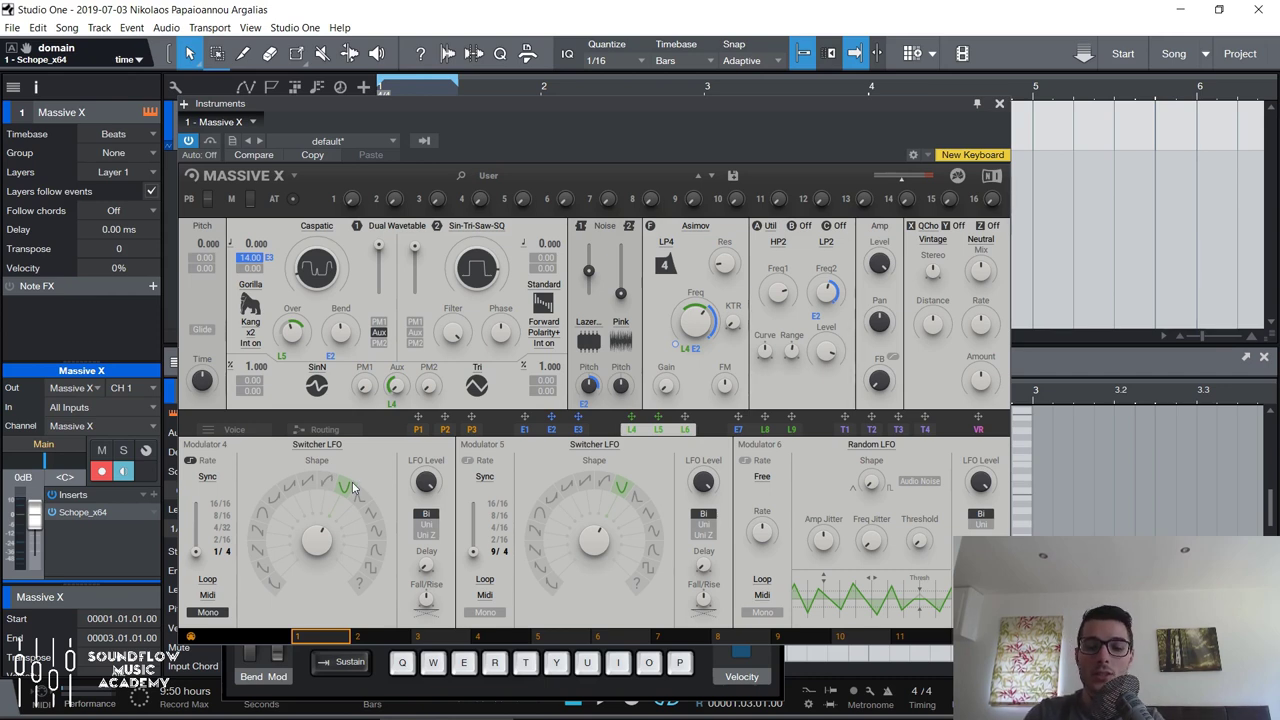
key("e")
key("e")
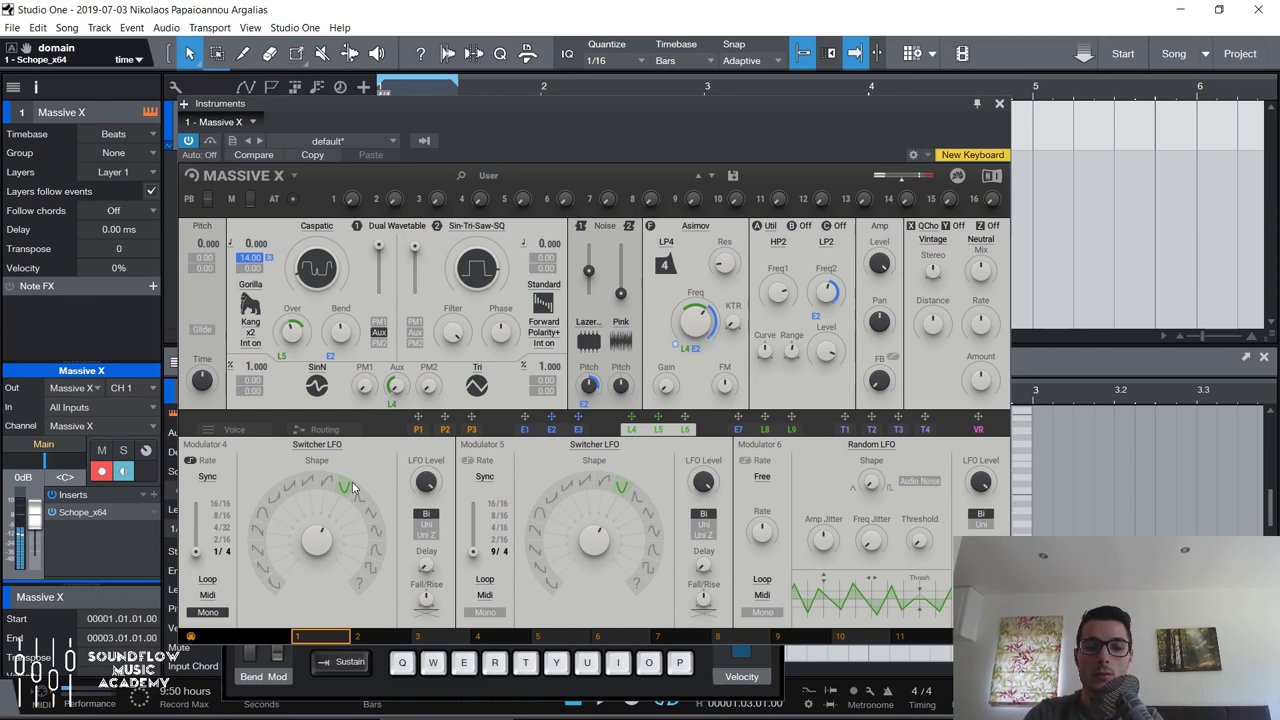
key("e")
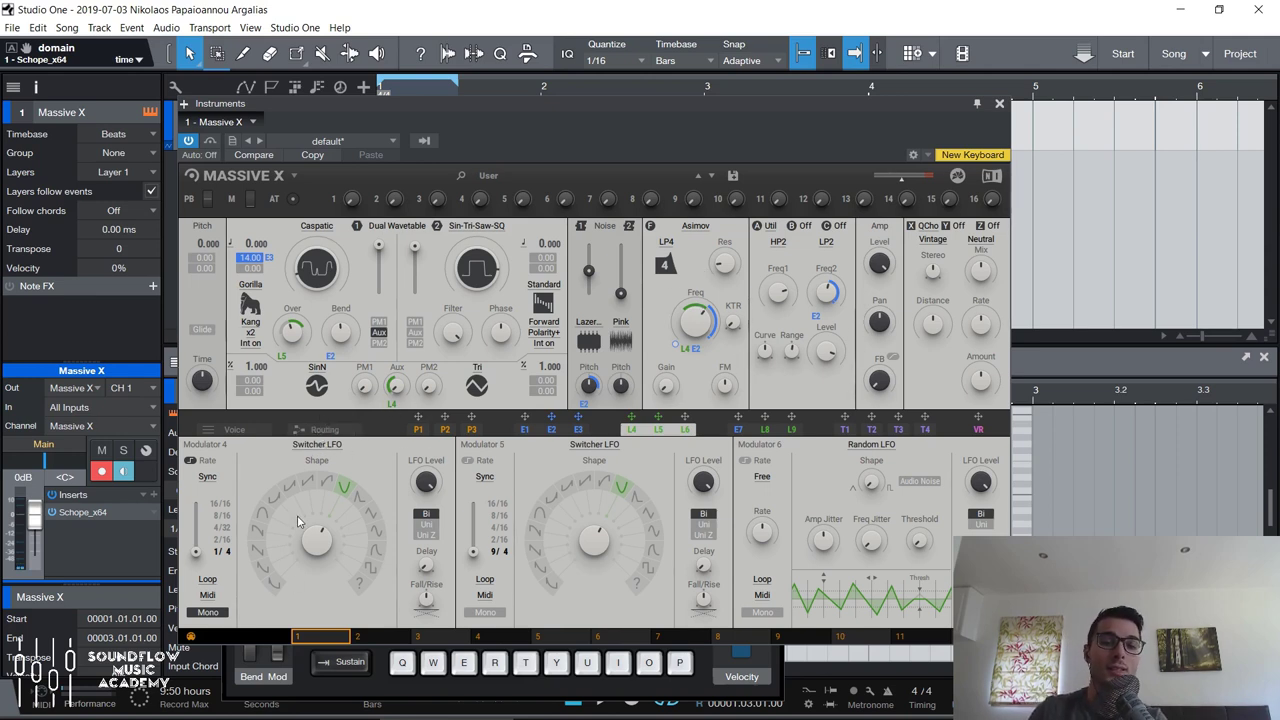
Set modulator 4's loop mode to Loop GTE and play three test notes.
left_click(208, 580)
left_click(282, 584)
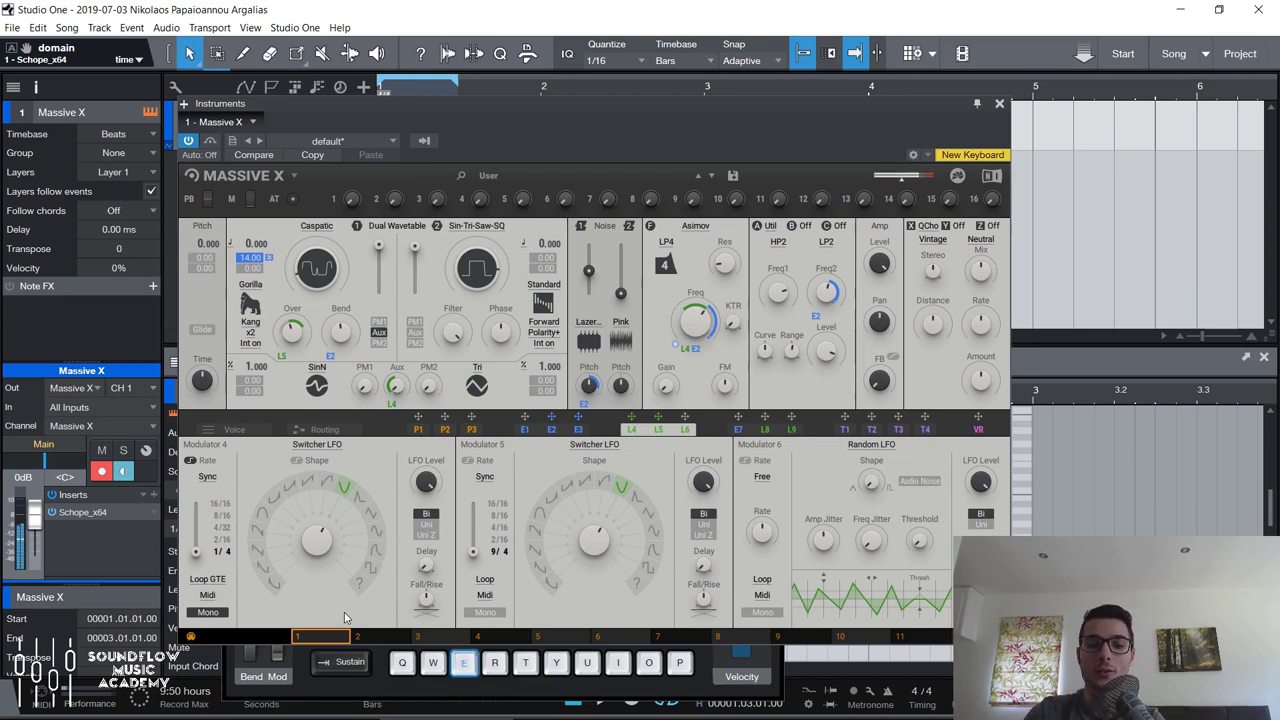
key("e")
key("e")
key("e")
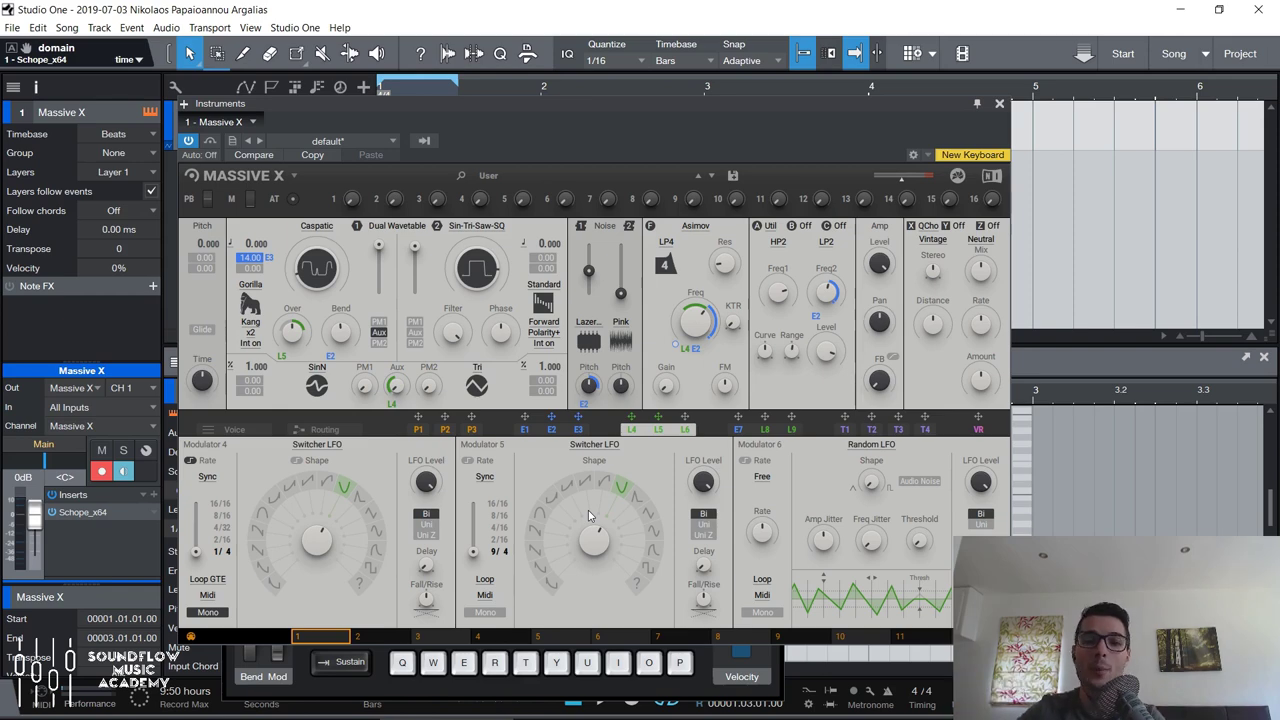
Close the instrument and keyboard windows, fill the part from beat 1.2 to bar 3 with repeated 1/16 G# 2 notes, and play it.
left_click_drag(718, 144, 758, 419)
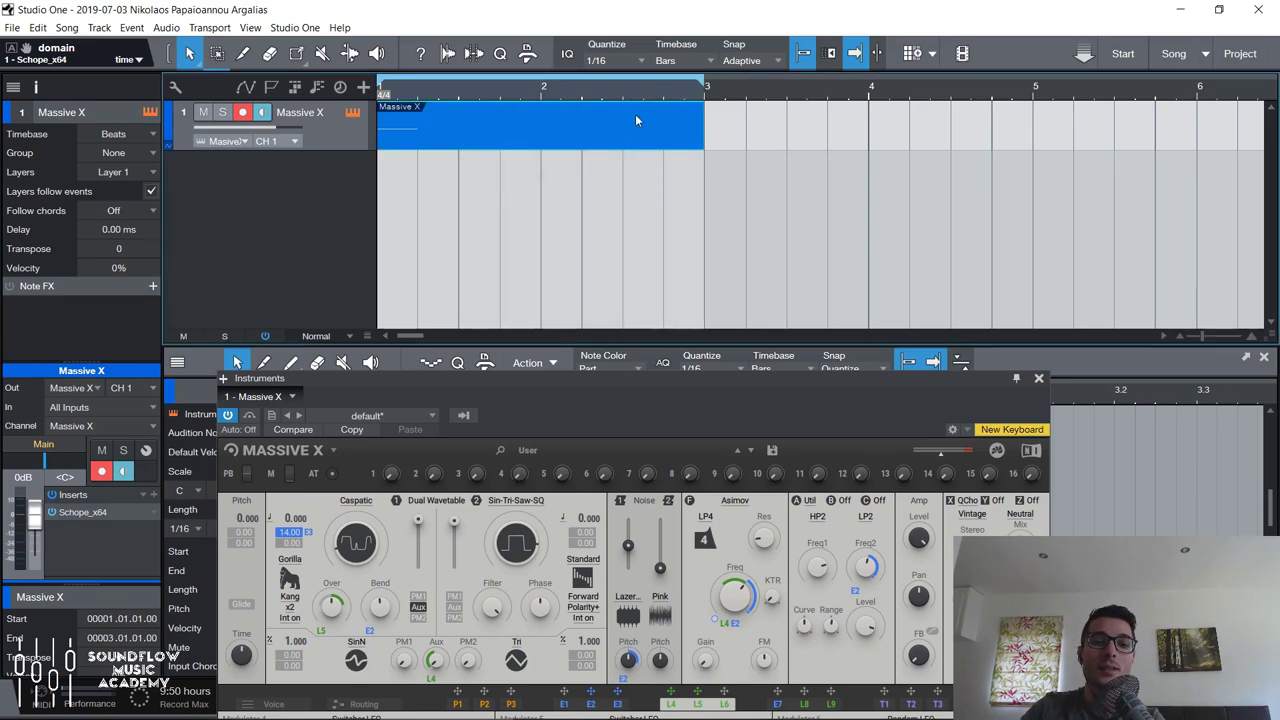
left_click(1038, 378)
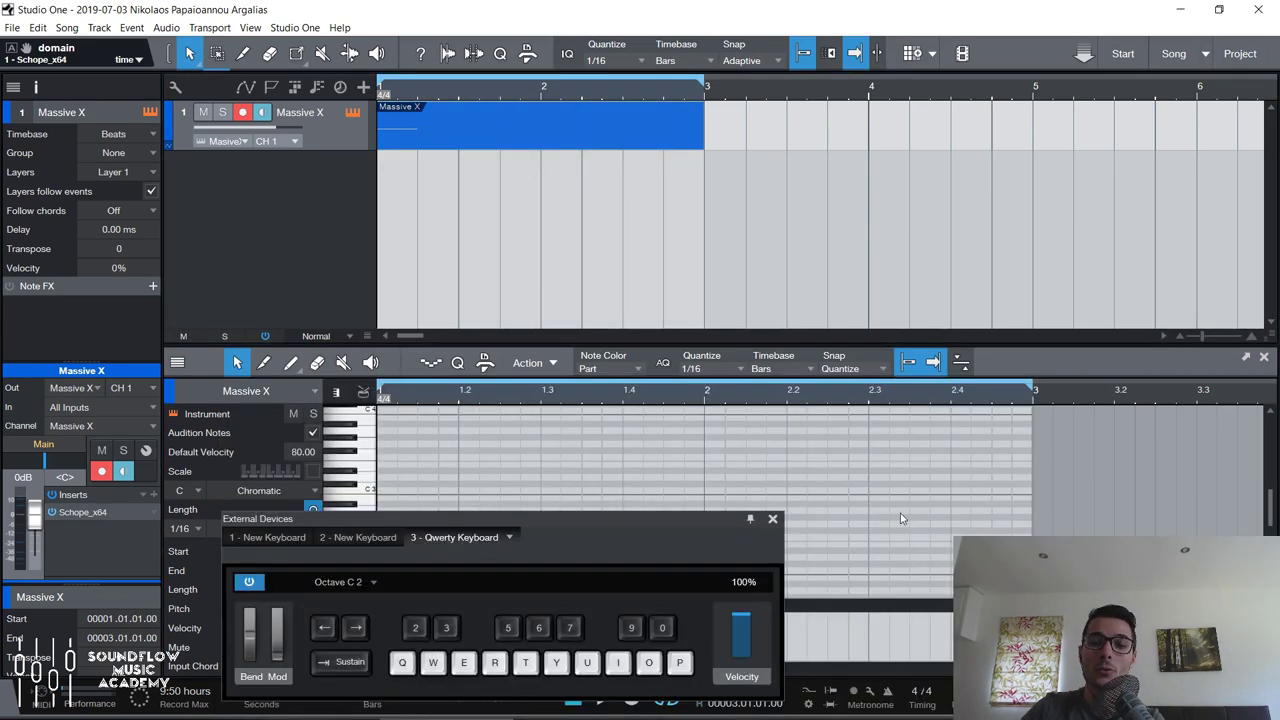
left_click(767, 519)
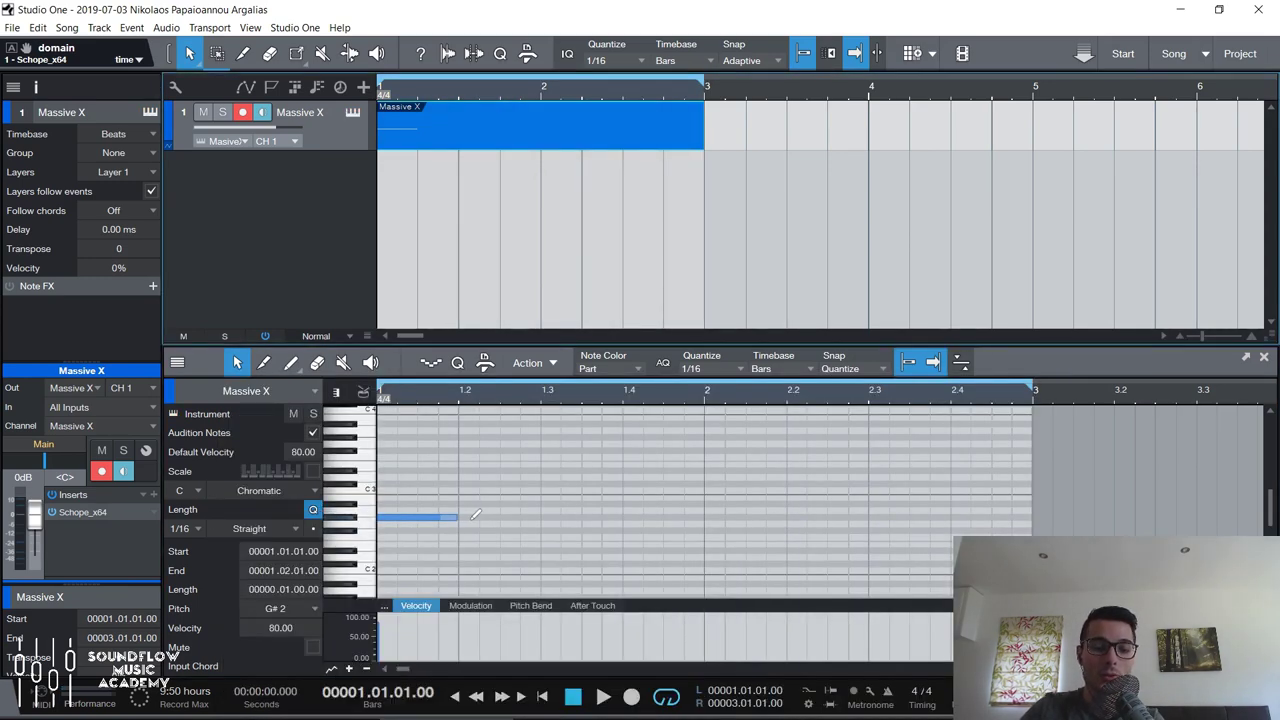
left_click_drag(477, 514, 1033, 518)
key("space")
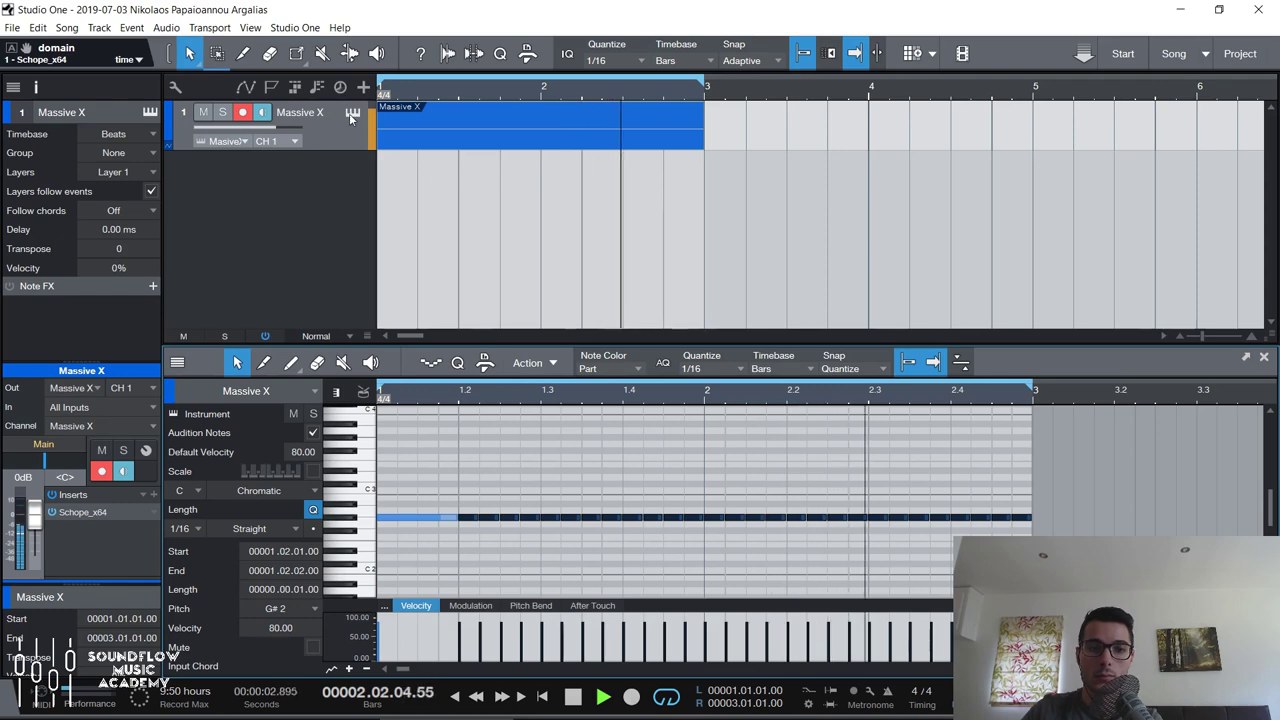
key("space")
Reopen the Massive X window, route LFO L5 to the Asimov filter's frequency and play the part back.
key("F11")
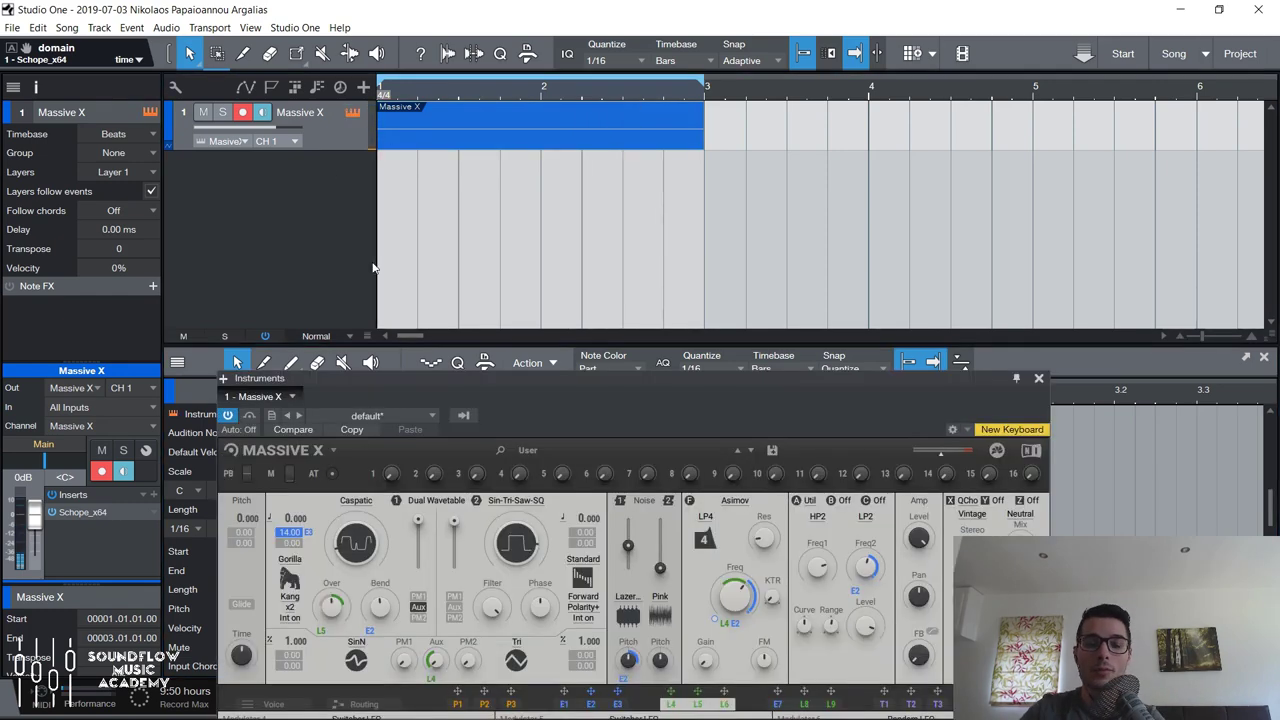
left_click_drag(573, 361, 491, 154)
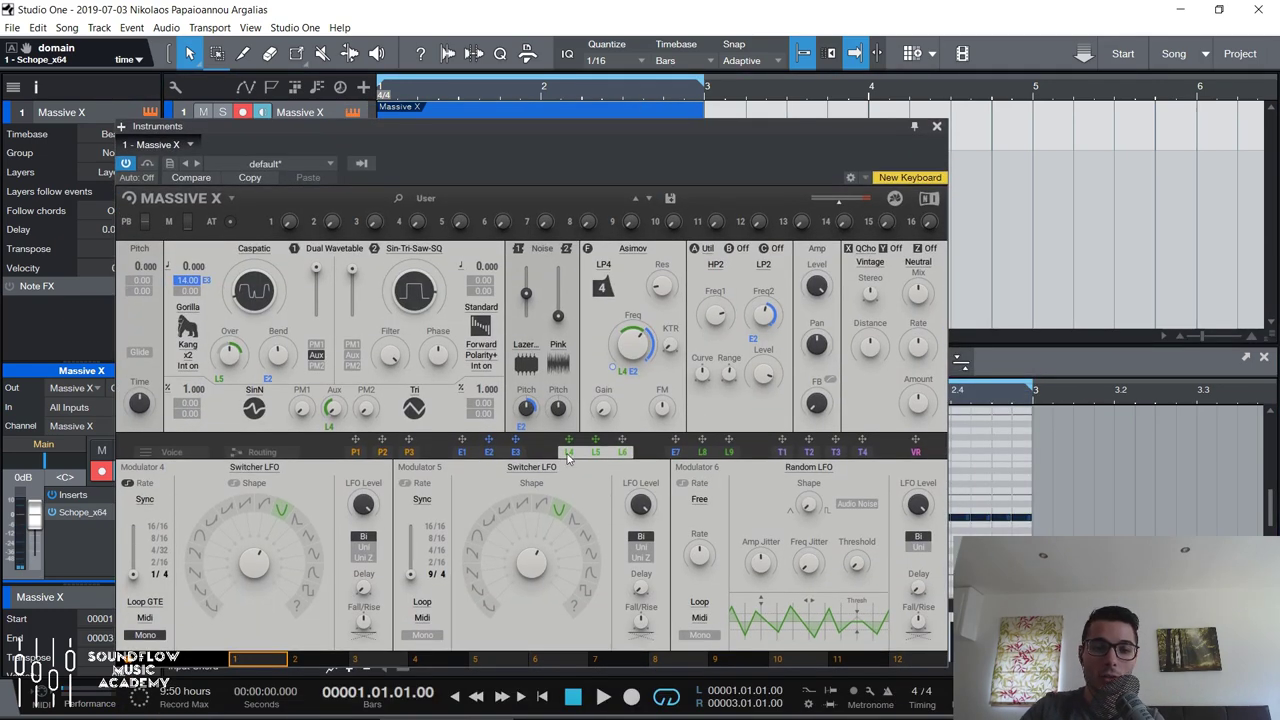
left_click_drag(594, 441, 645, 375)
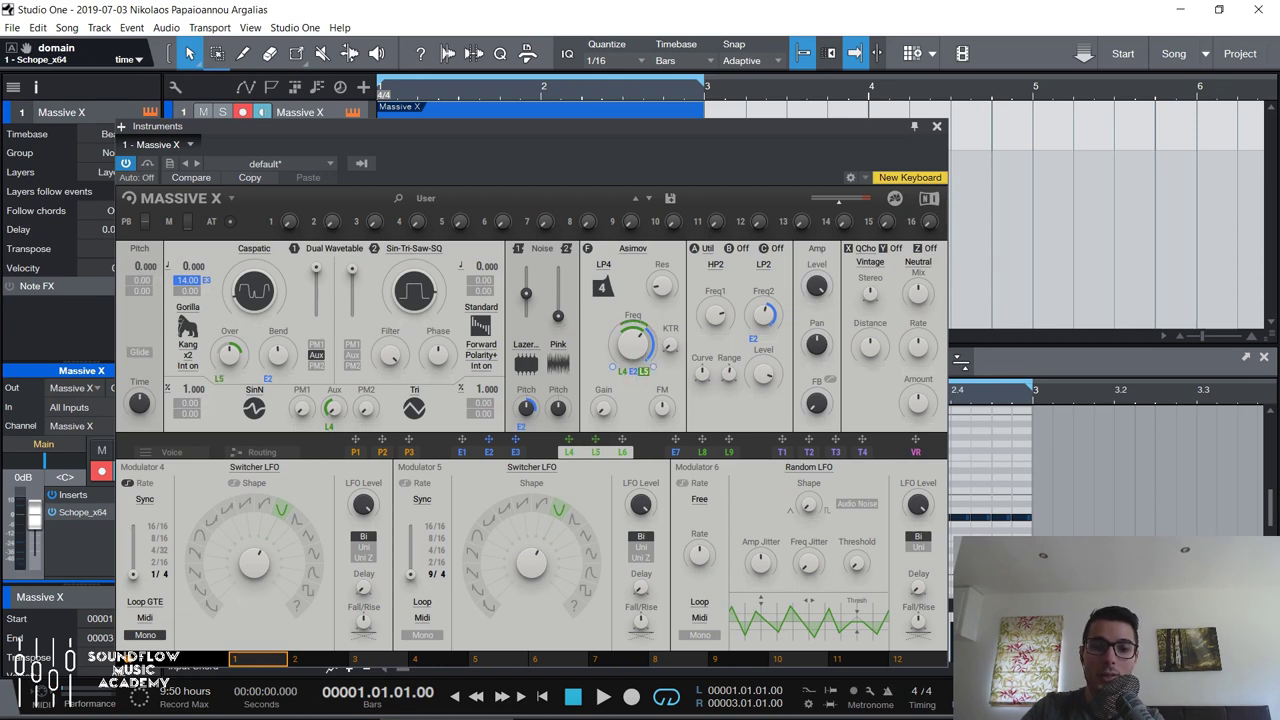
key("space")
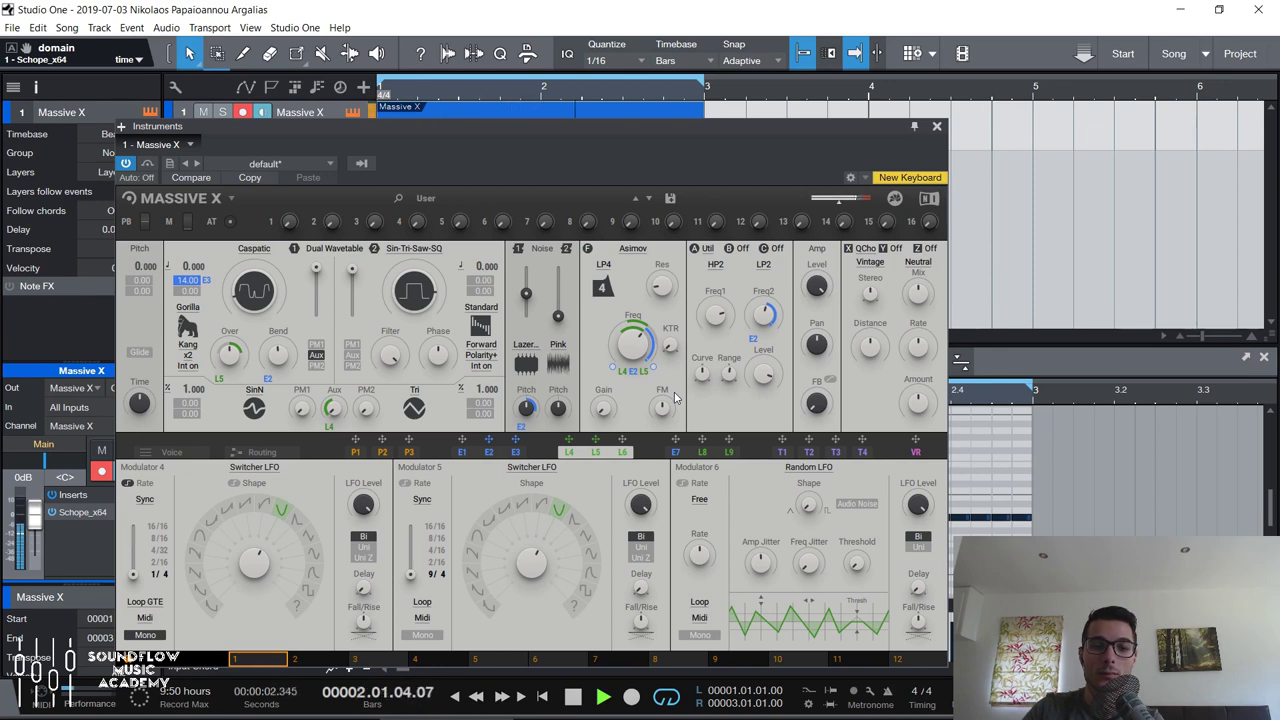
key("space")
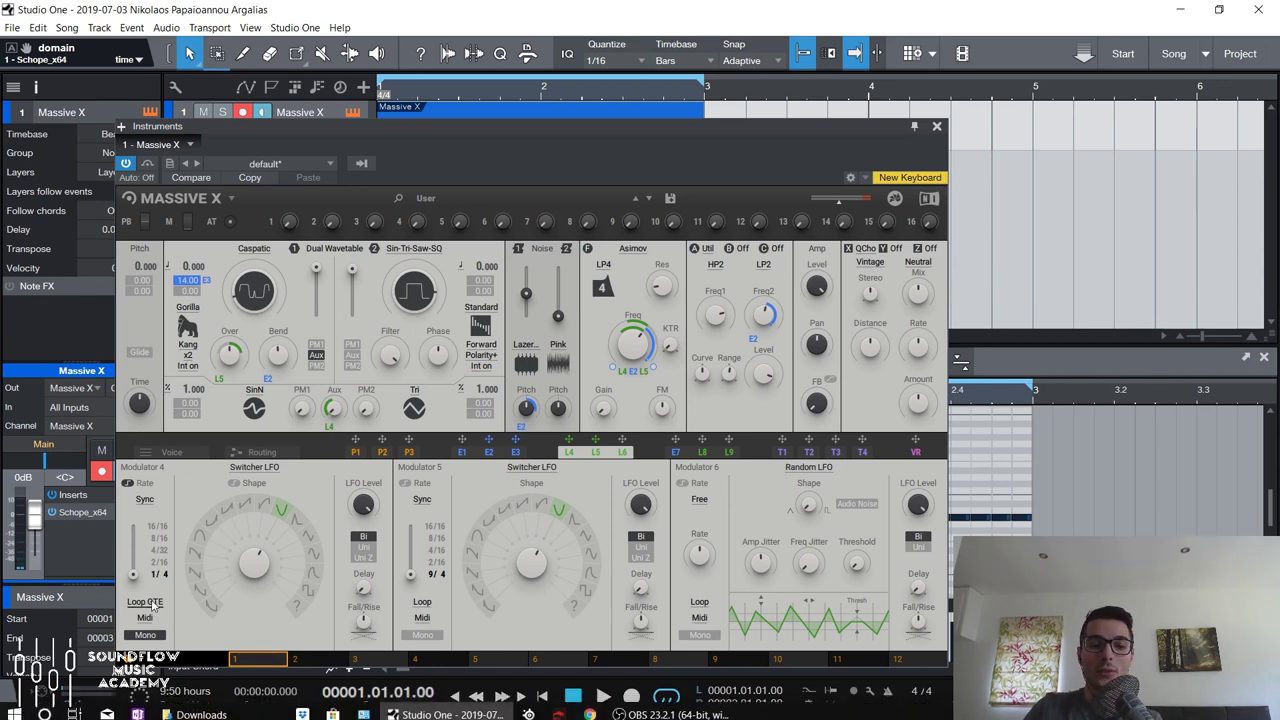
Review modulator 4's loop mode options without changing them and show the synth's routing page.
left_click(145, 602)
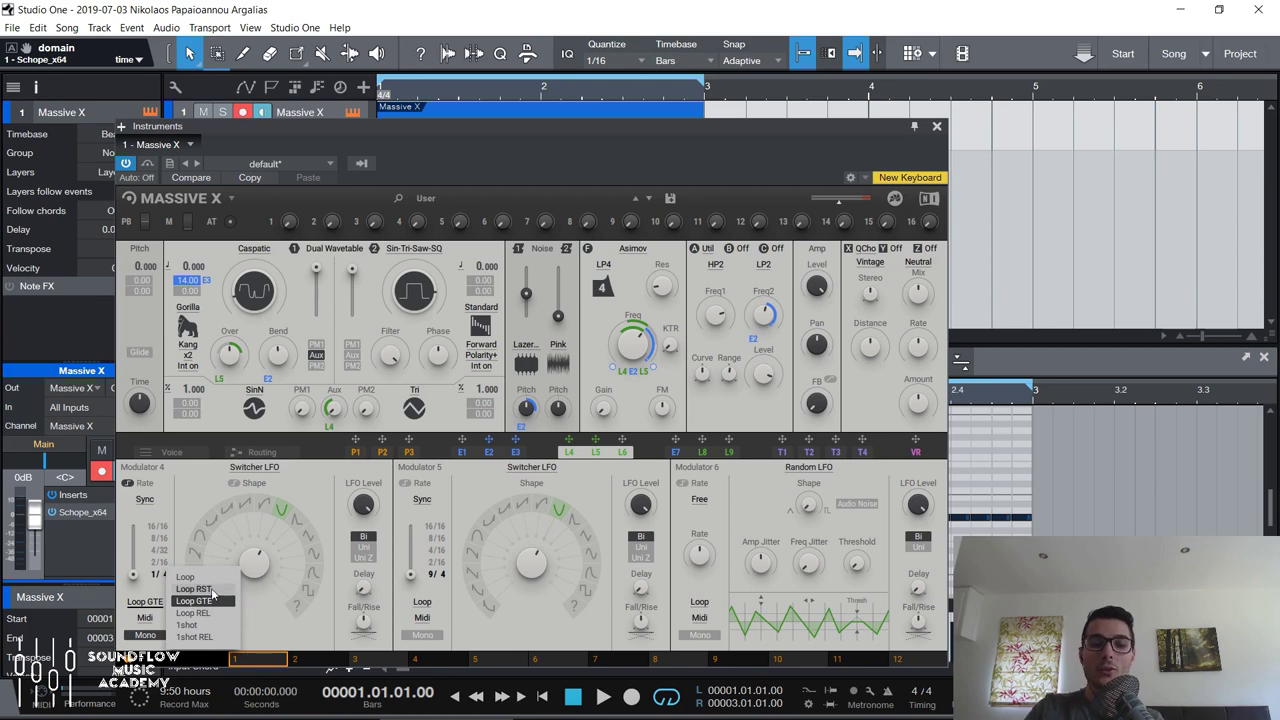
left_click(338, 630)
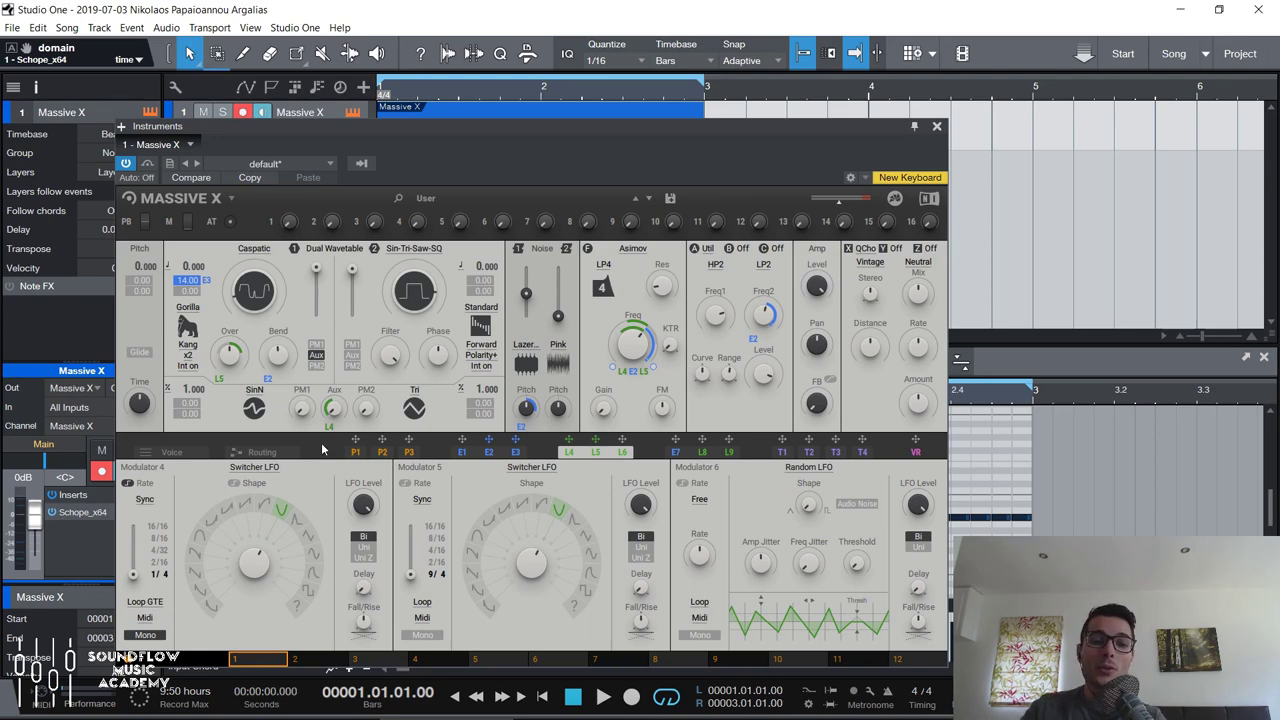
left_click(278, 454)
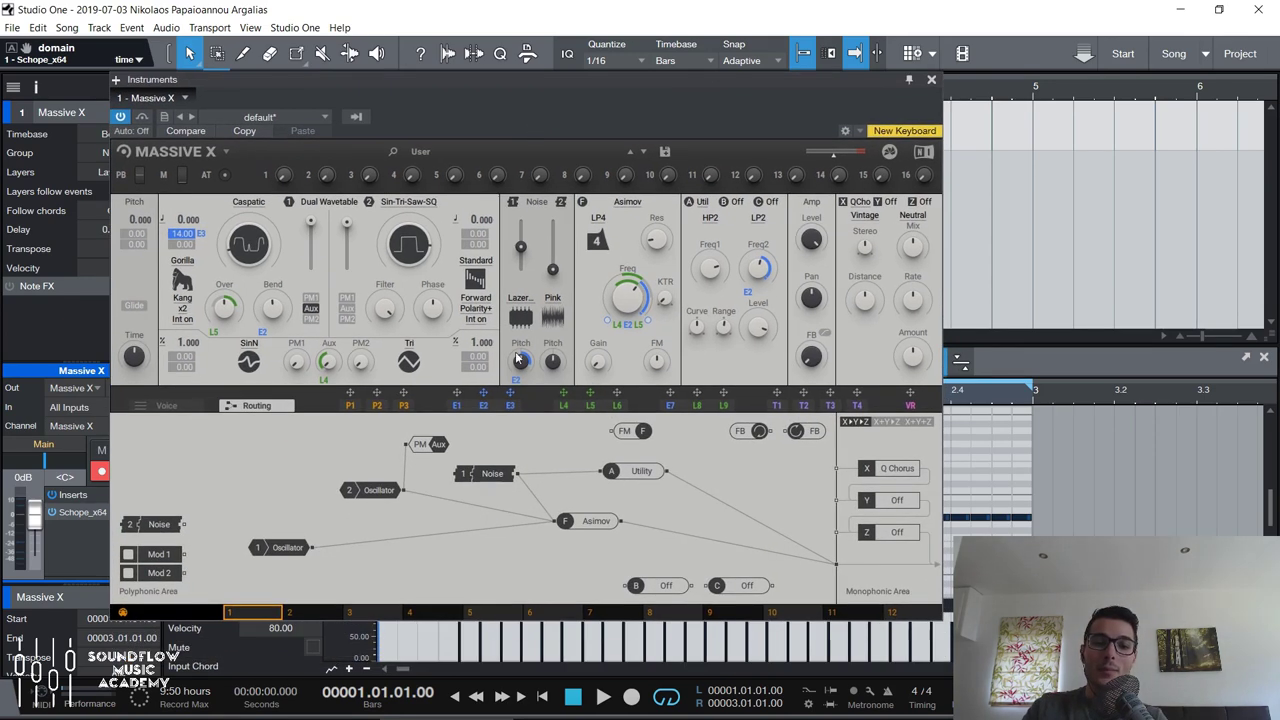